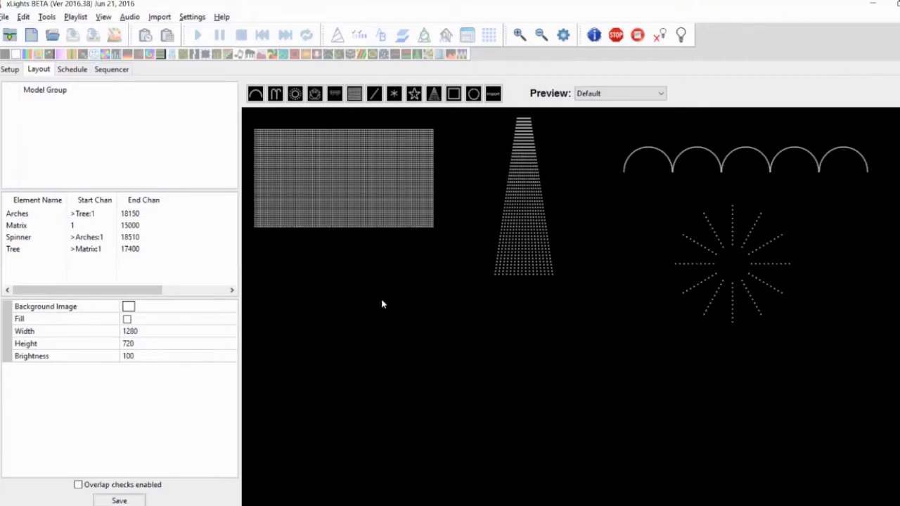
- Create a new 20fps (50ms) sequence without importing any data
click(31, 35)
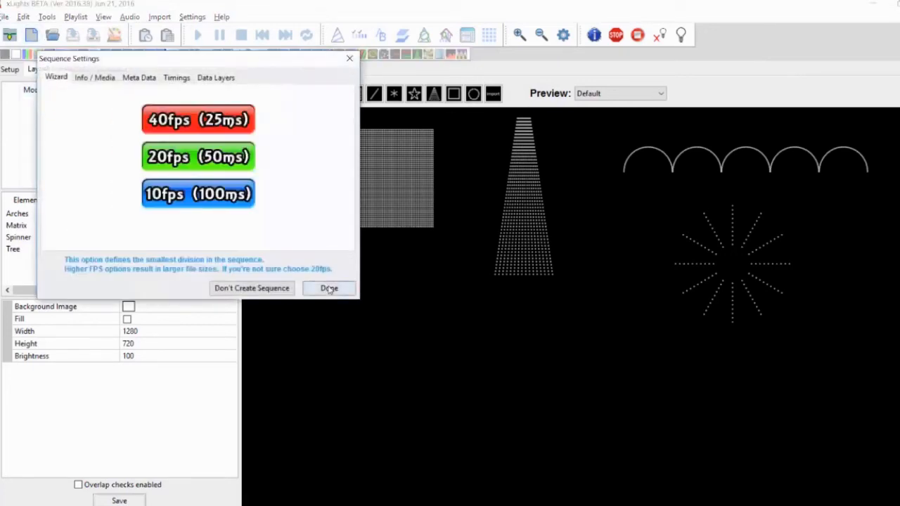
click(242, 172)
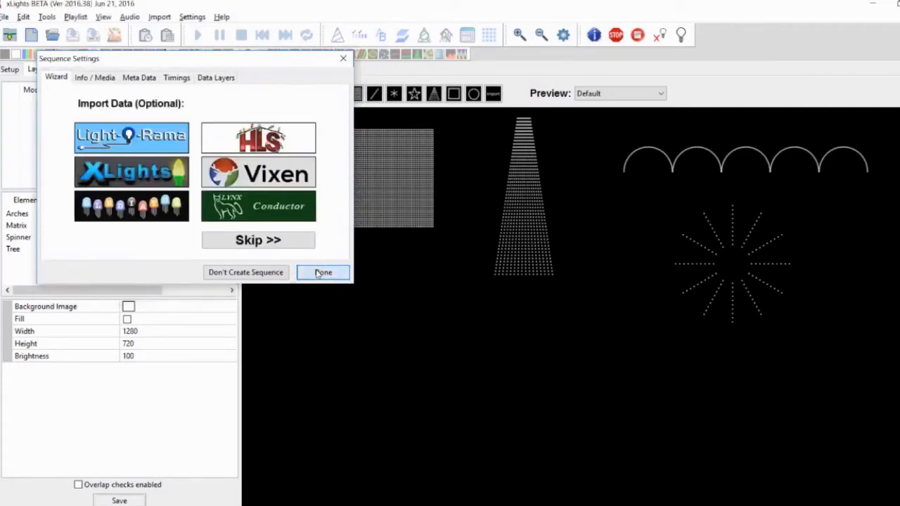
click(320, 273)
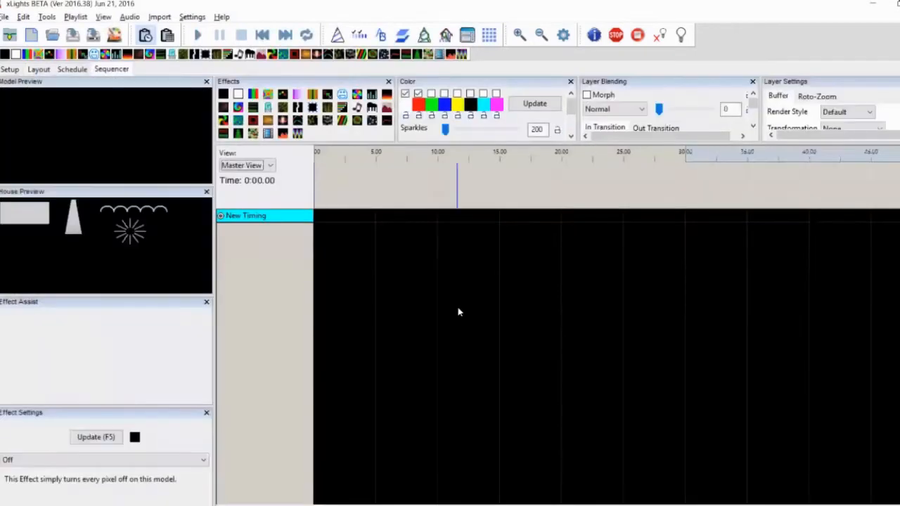
- Open the display elements for editing and create a new view named v1
right_click(255, 217)
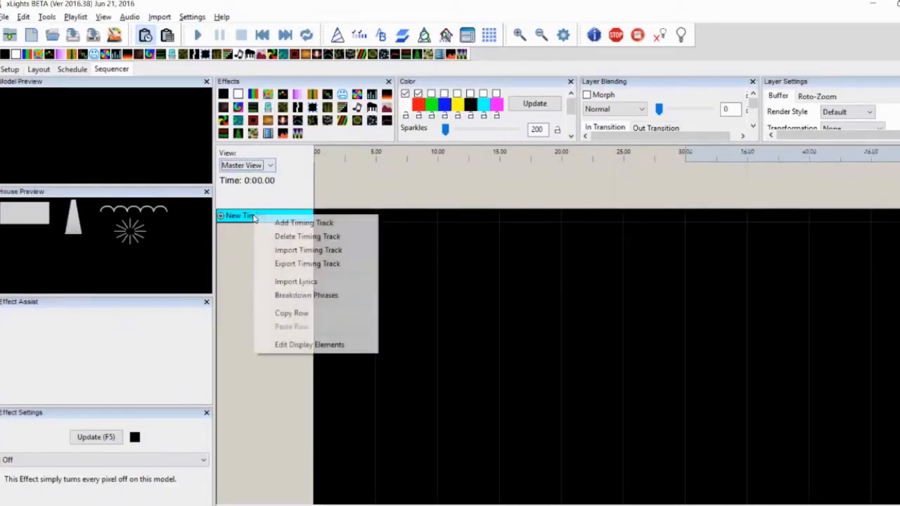
click(314, 345)
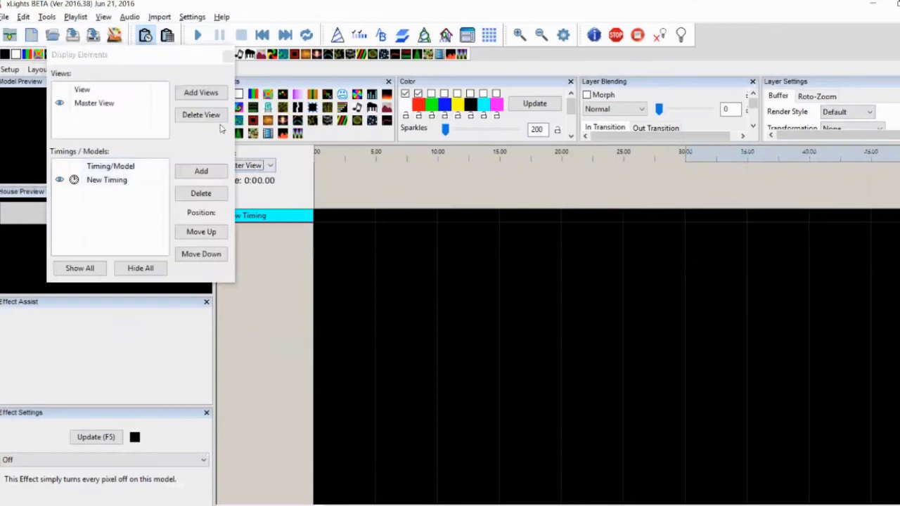
click(193, 95)
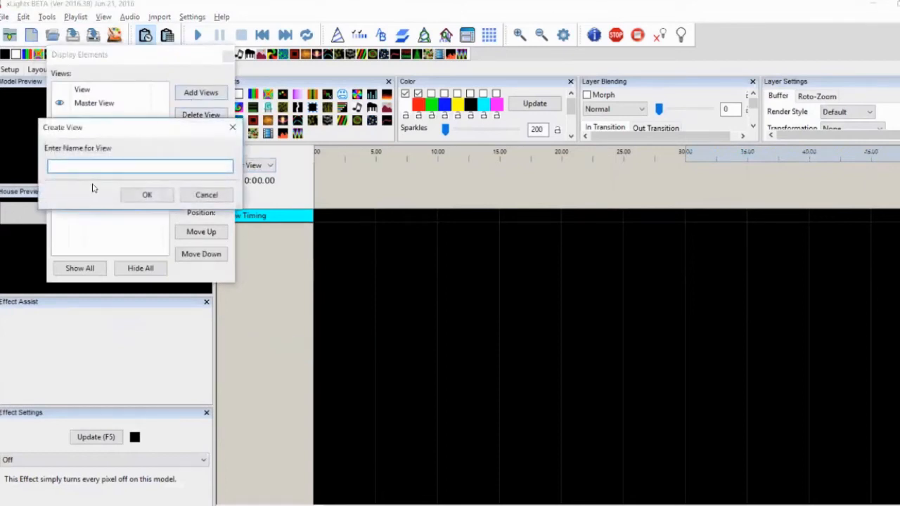
text(v1)
key(Return)
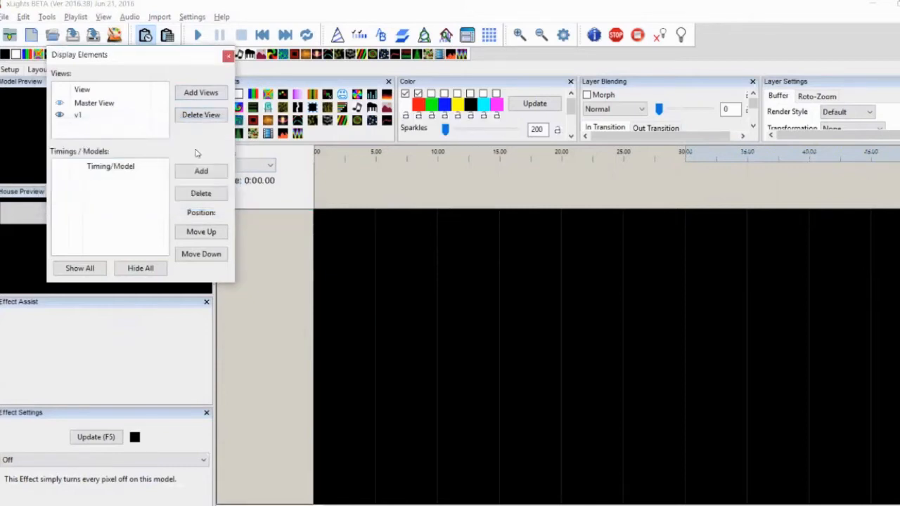
- Add New Timing and the Arches, Matrix, Spinner and Tree models to the v1 view, and close the display elements
click(202, 172)
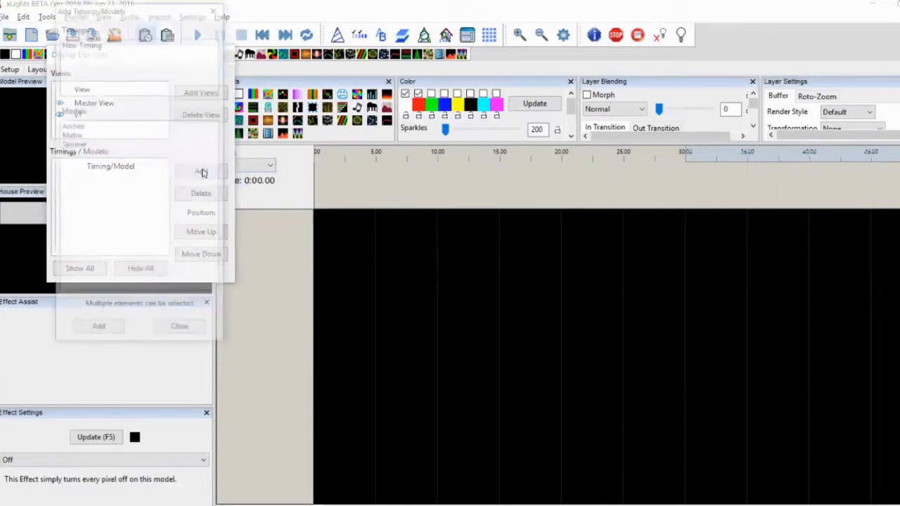
click(72, 127)
drag(73, 128, 73, 156)
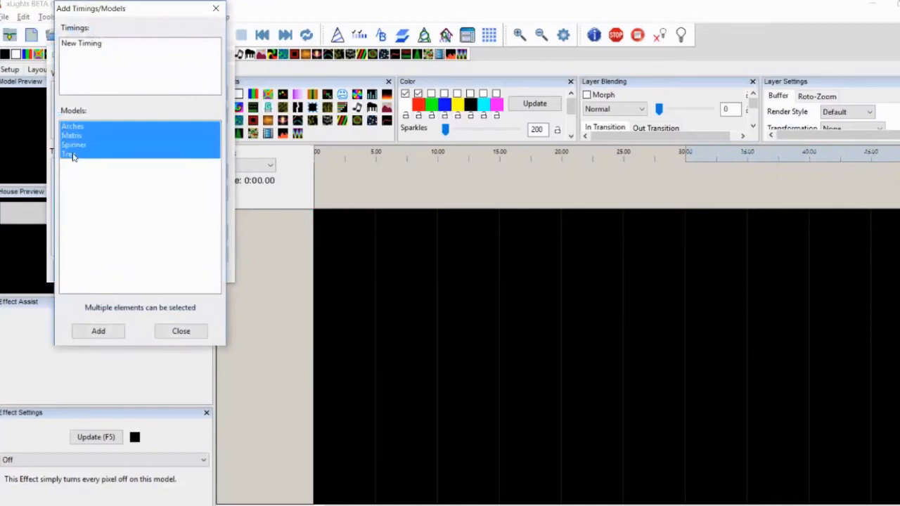
click(87, 47)
click(98, 332)
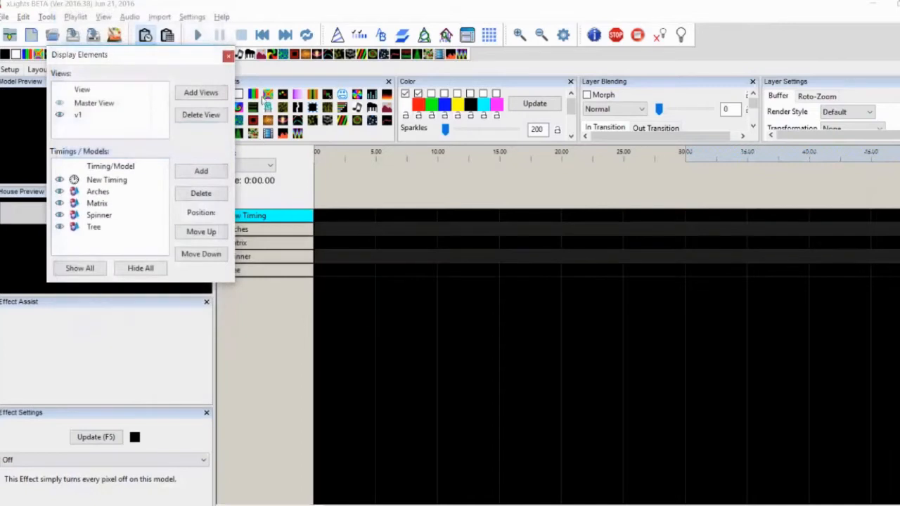
click(228, 56)
- Place timing marks on the New Timing track at 5, 10, 15, 20 and 25 seconds
click(377, 192)
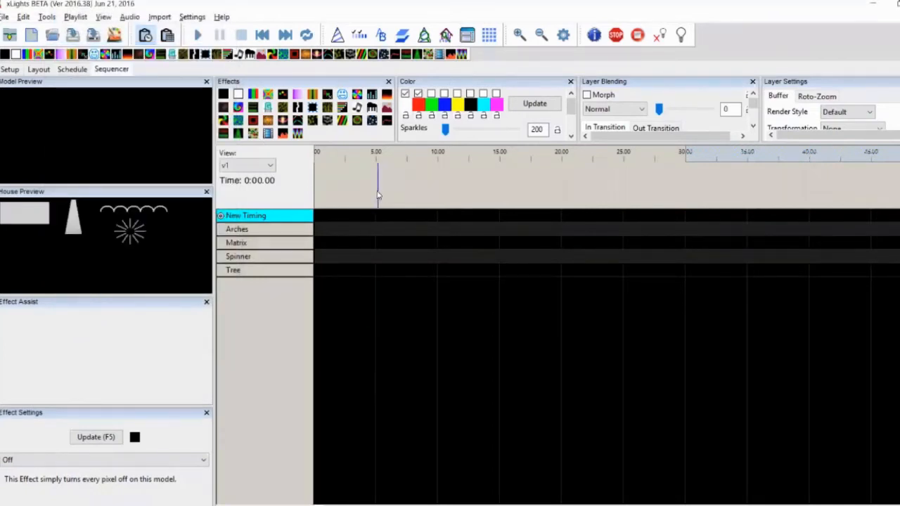
key(t)
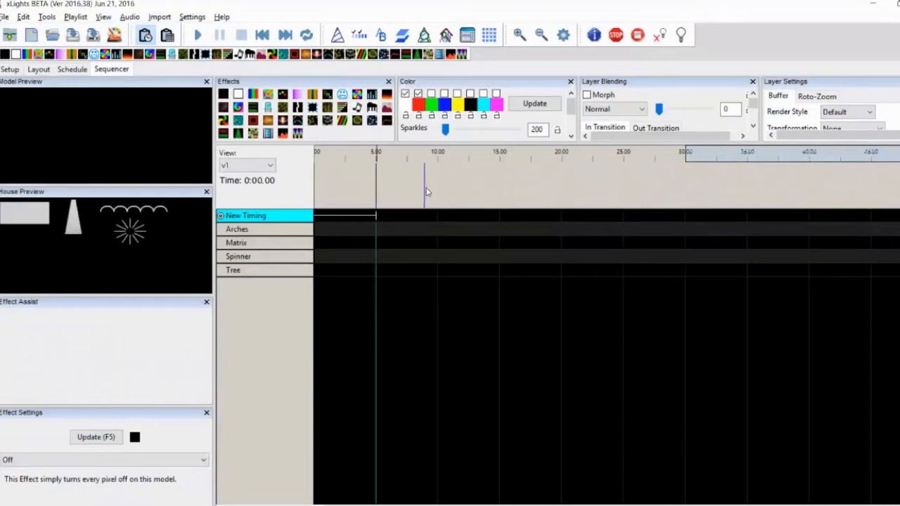
click(440, 190)
key(t)
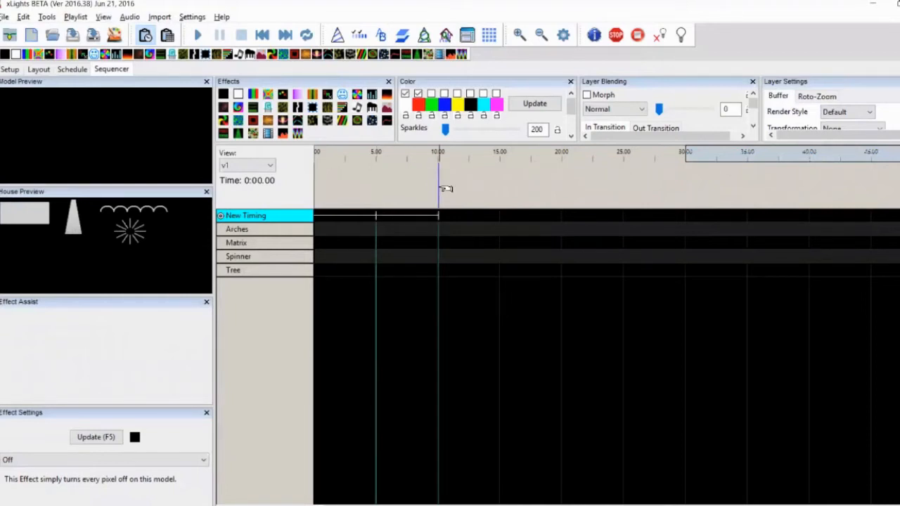
click(501, 185)
key(t)
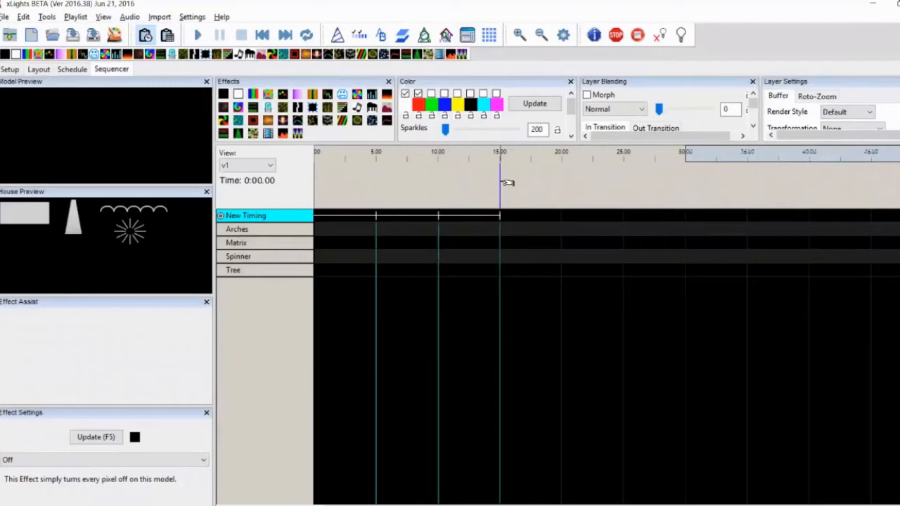
click(562, 185)
key(t)
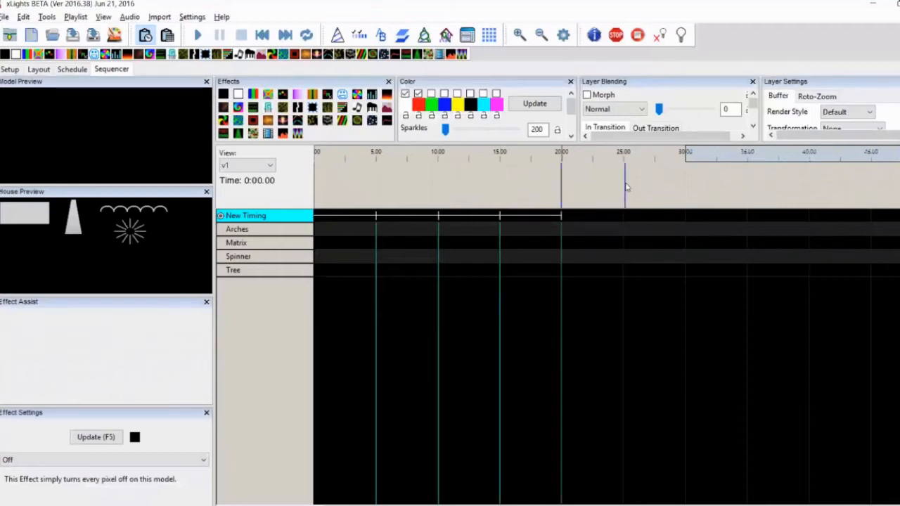
scroll(626, 187, up, 2)
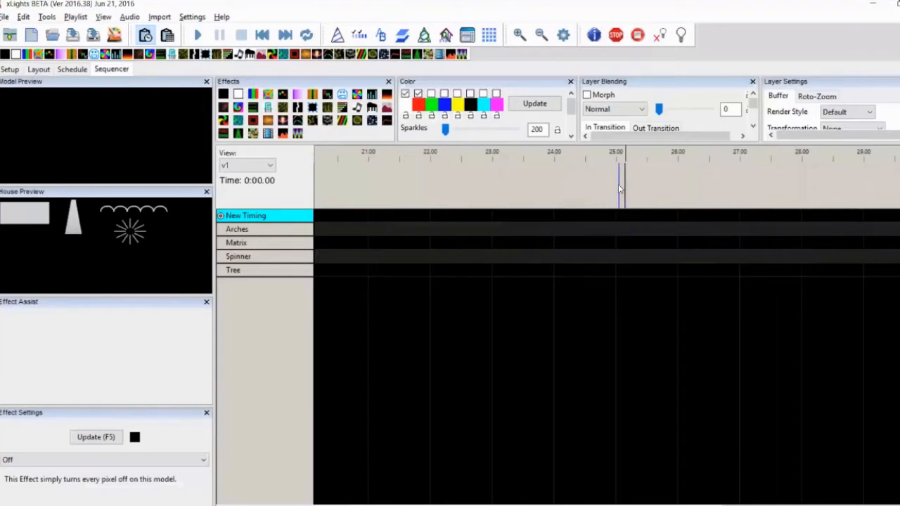
click(617, 185)
key(t)
scroll(625, 187, down, 2)
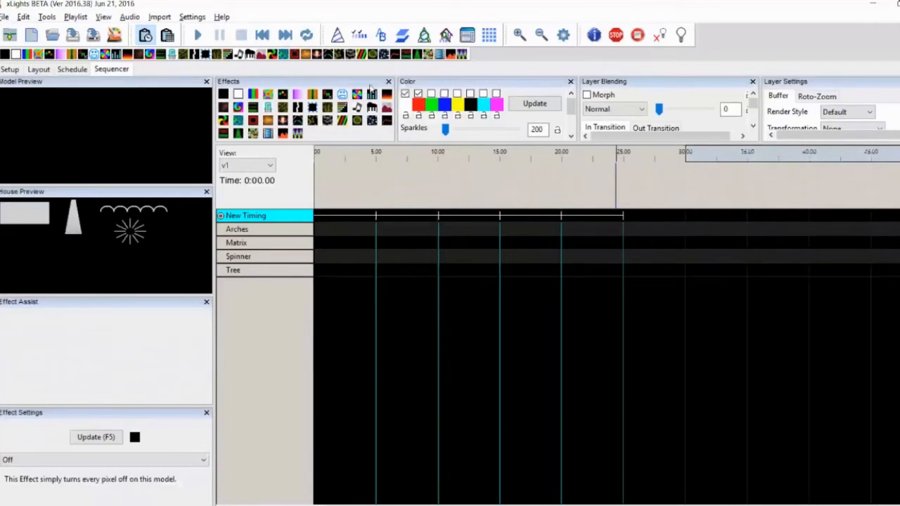
- Hide the Effects and Effect Assist windows and set the tool icon size to Medium
click(389, 82)
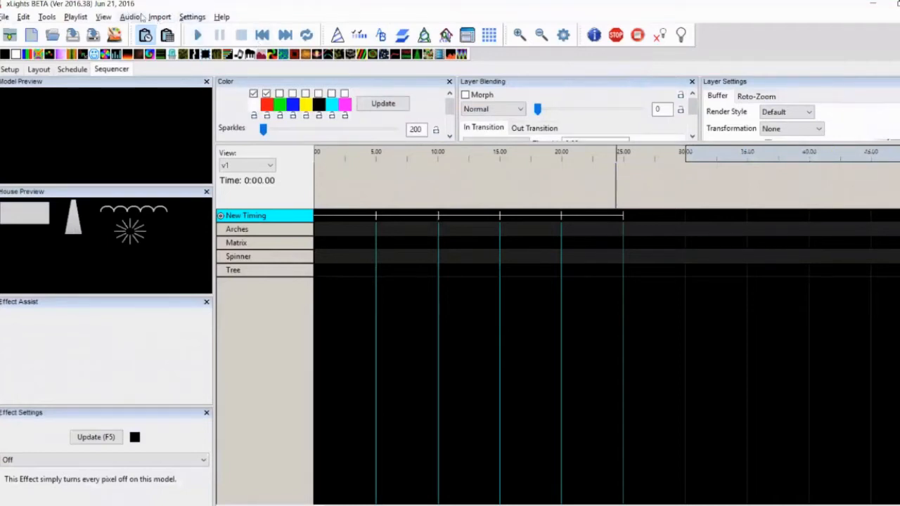
click(192, 18)
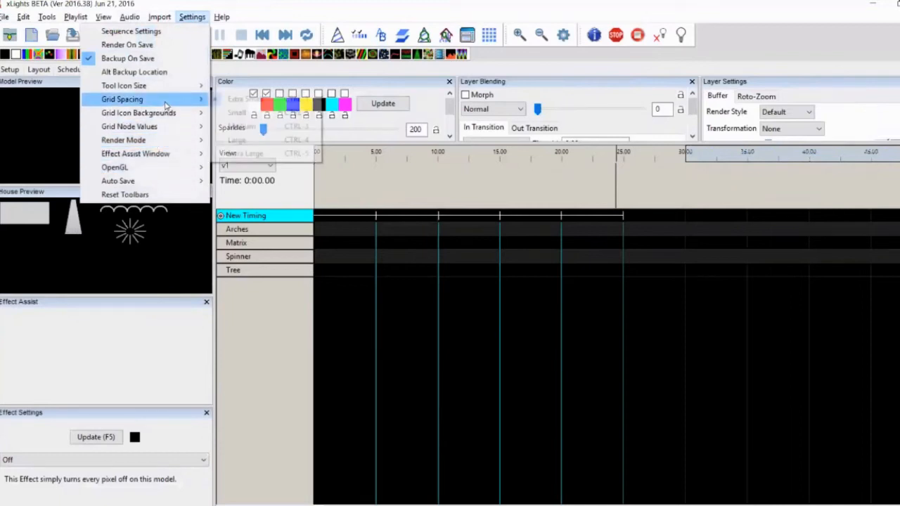
mouse_move(189, 89)
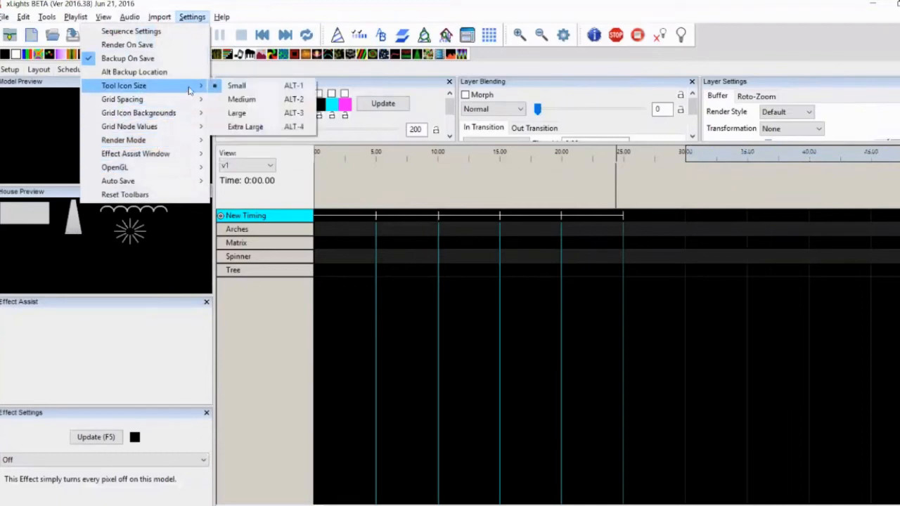
click(236, 102)
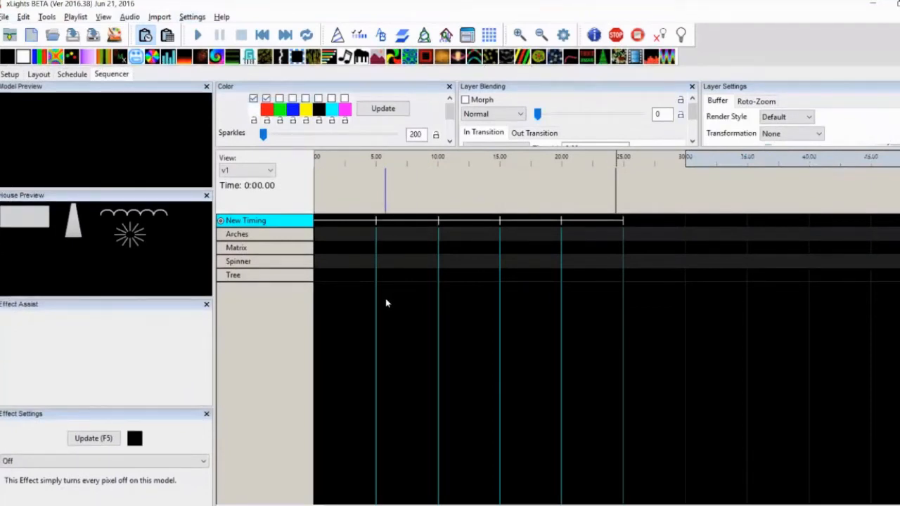
click(206, 304)
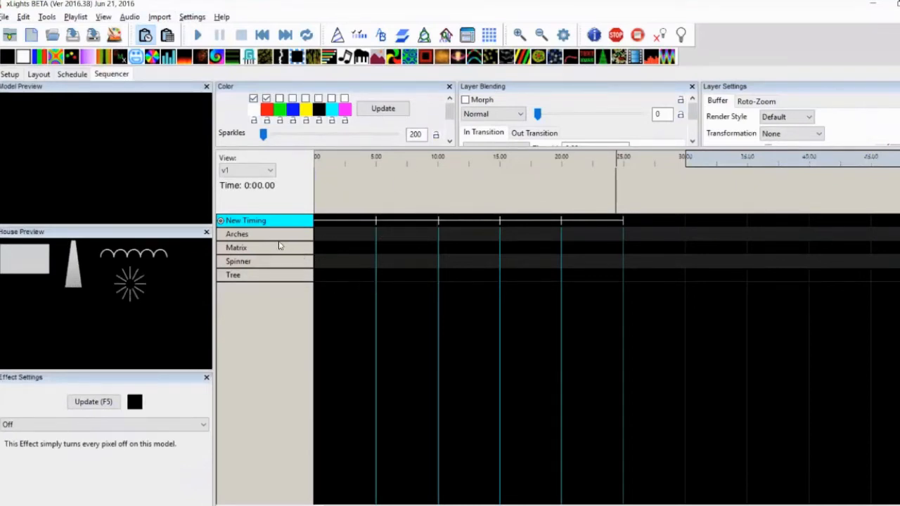
- Insert a layer below Matrix and fill its first five-second interval with an Off effect above a Butterfly effect
right_click(261, 248)
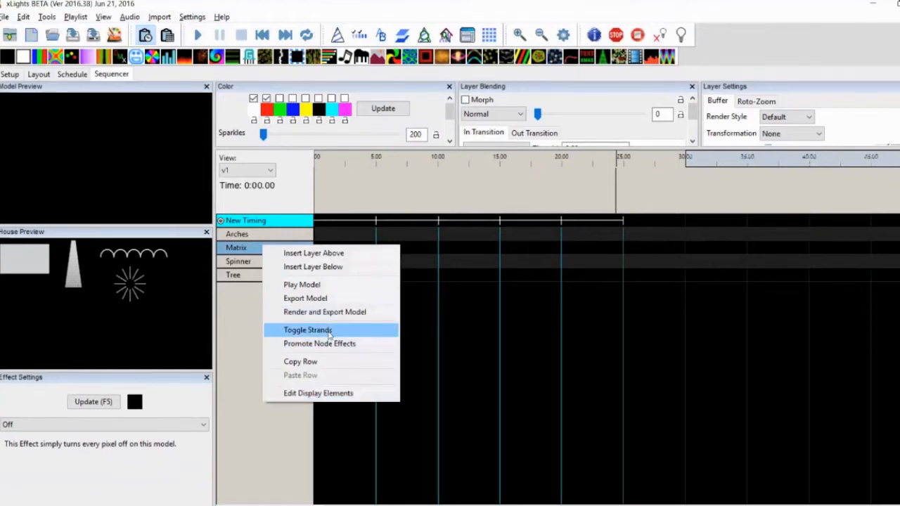
click(335, 267)
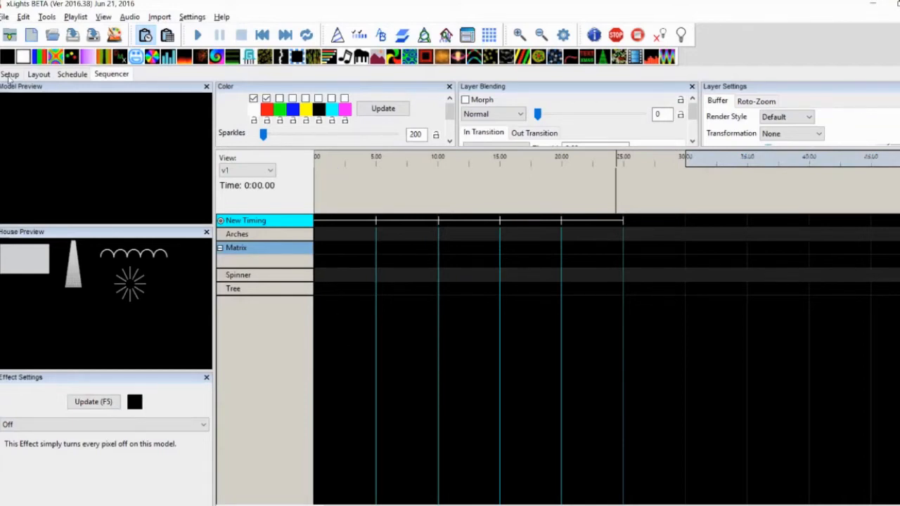
drag(7, 57, 339, 253)
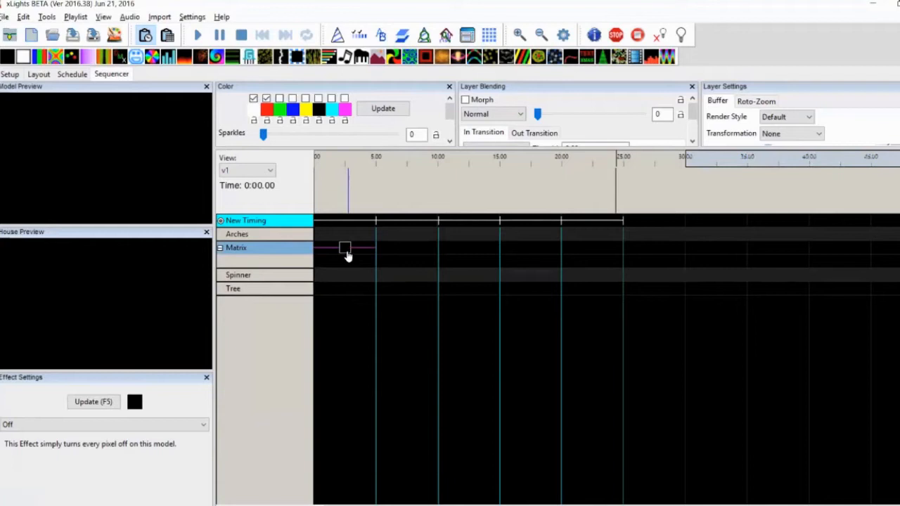
drag(55, 57, 343, 264)
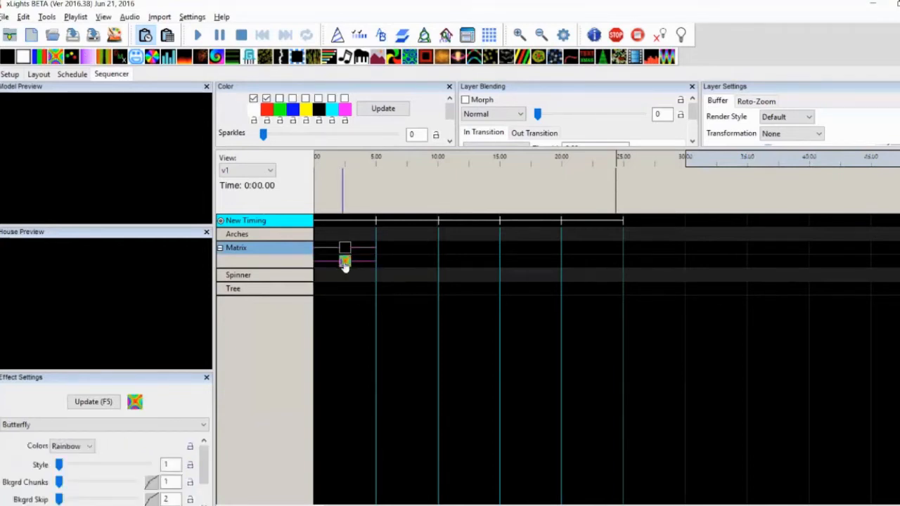
- Shorten the Off effect on Matrix to about 1.3 to 3.8 seconds and preview the Butterfly effect beneath it
click(342, 264)
click(344, 249)
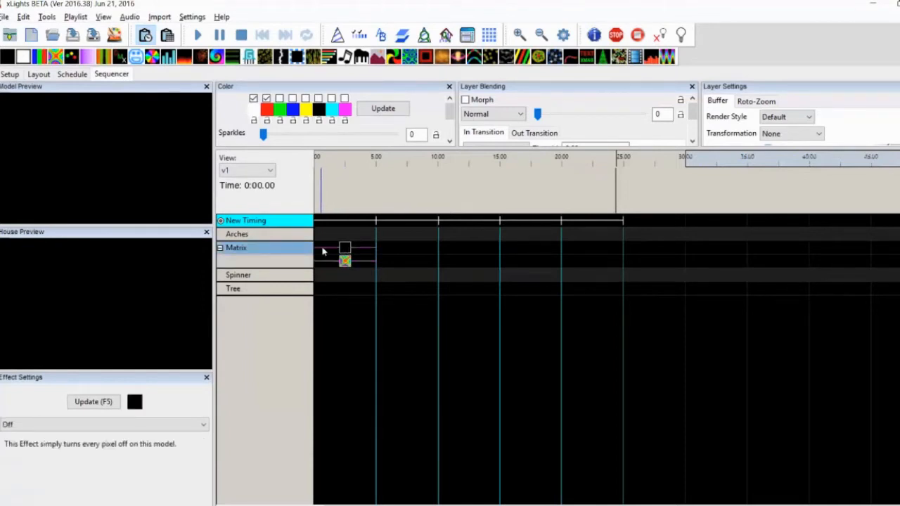
mouse_move(316, 250)
mouse_down()
mouse_move(375, 250)
mouse_move(360, 251)
mouse_up()
click(345, 263)
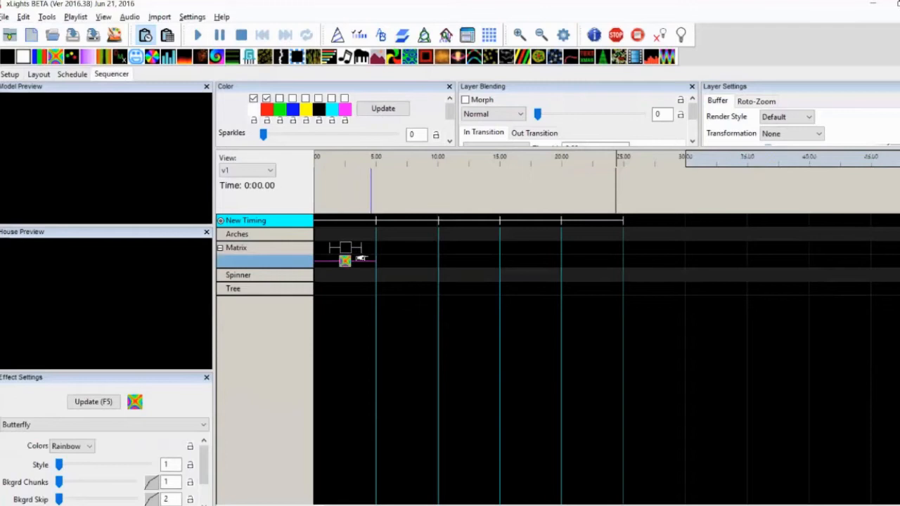
click(369, 259)
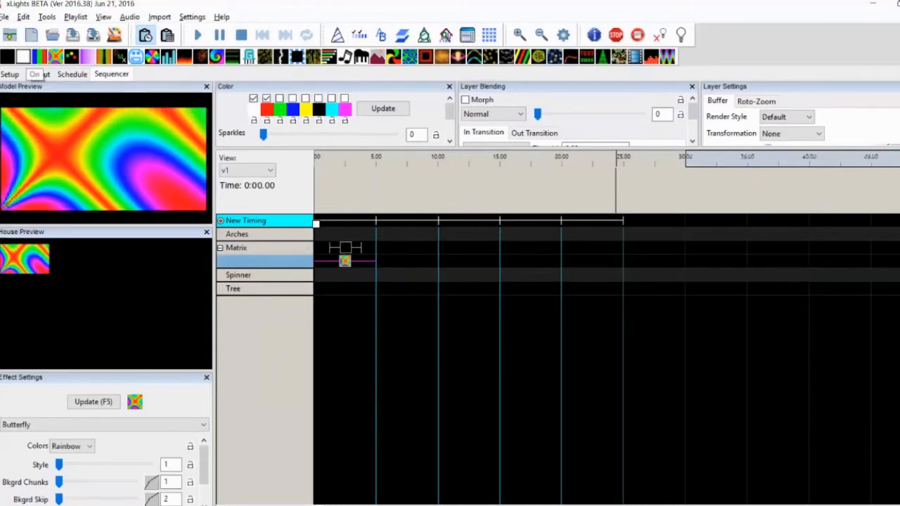
- Place an On effect on the upper Matrix layer from 5 to 10 seconds and make green its only colour
drag(25, 60, 398, 249)
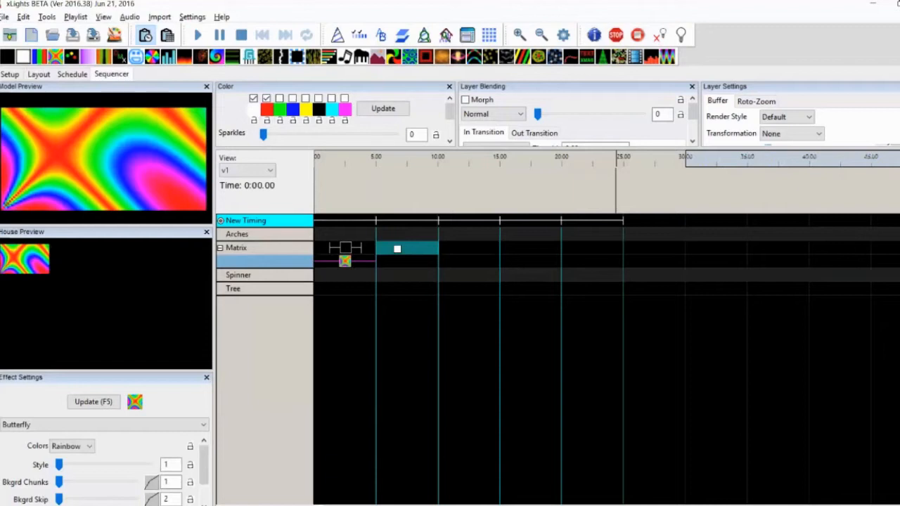
click(404, 249)
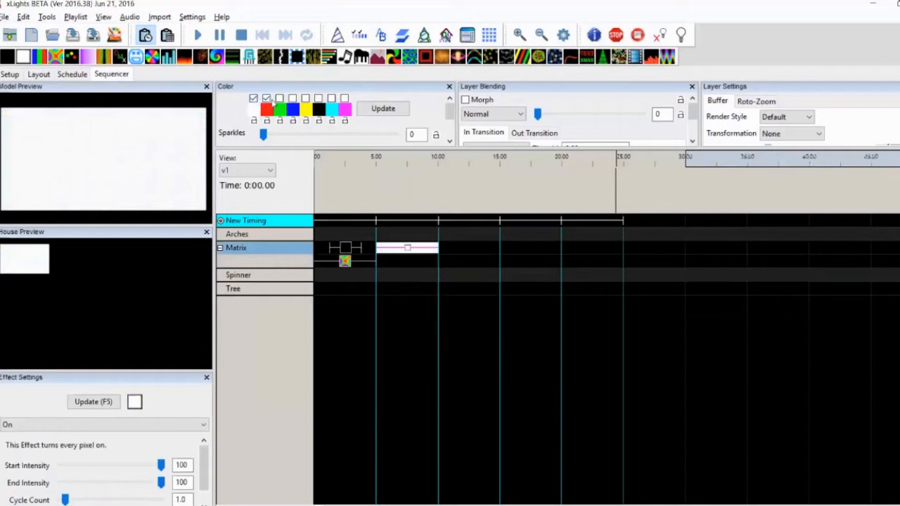
click(253, 99)
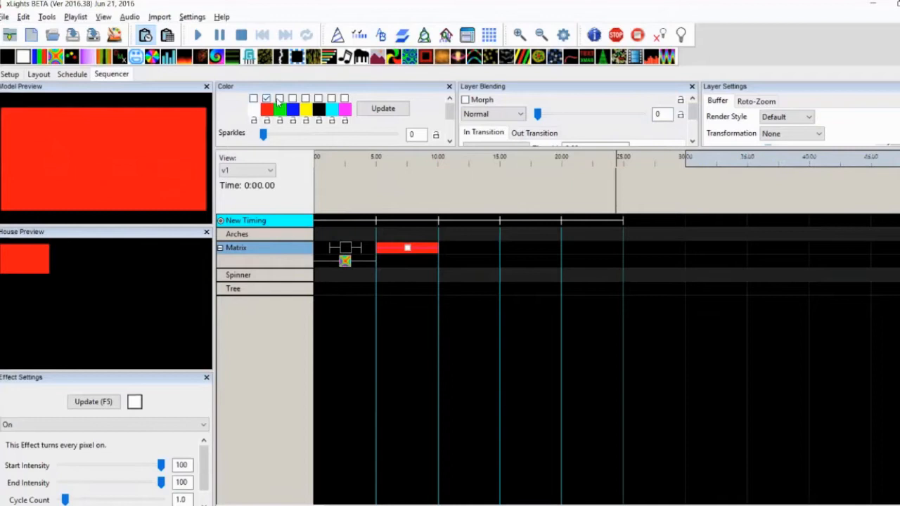
click(267, 99)
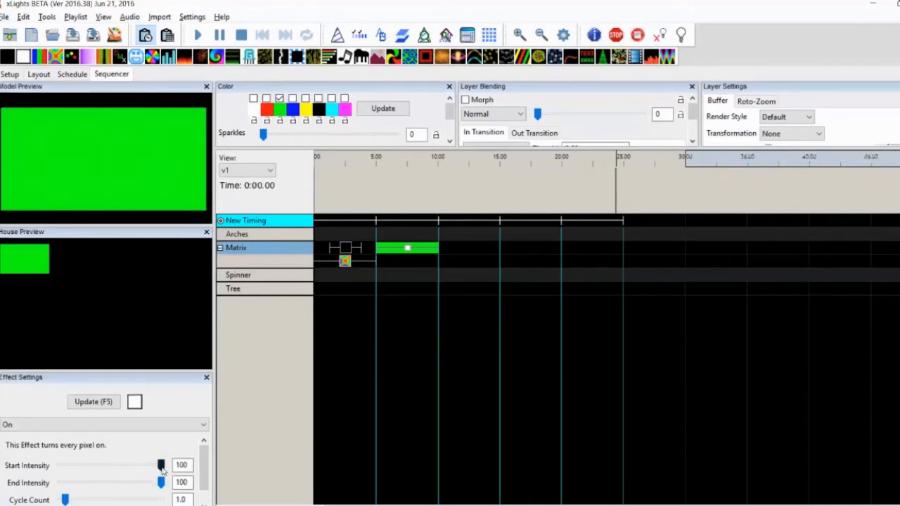
- Try a Start Intensity of 0 on the On effect, and finish with Start Intensity 100 and End Intensity 0
drag(160, 468, 59, 466)
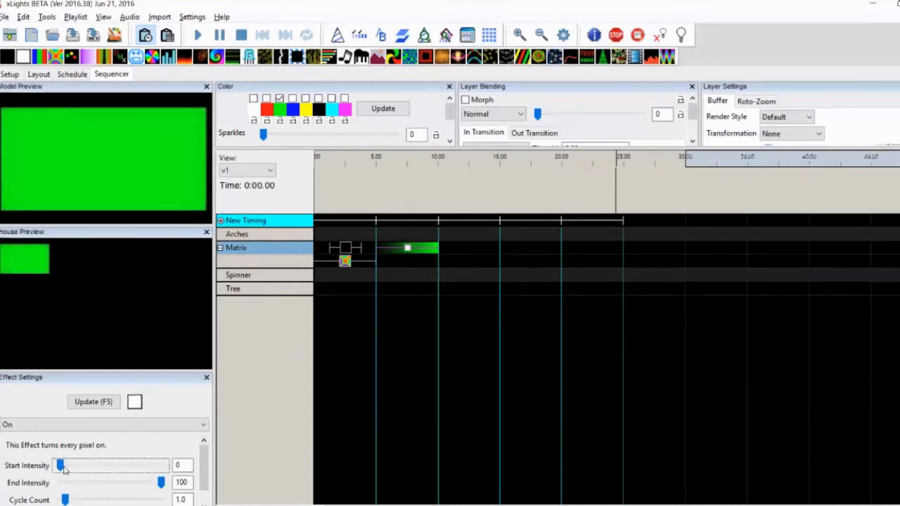
drag(60, 466, 60, 484)
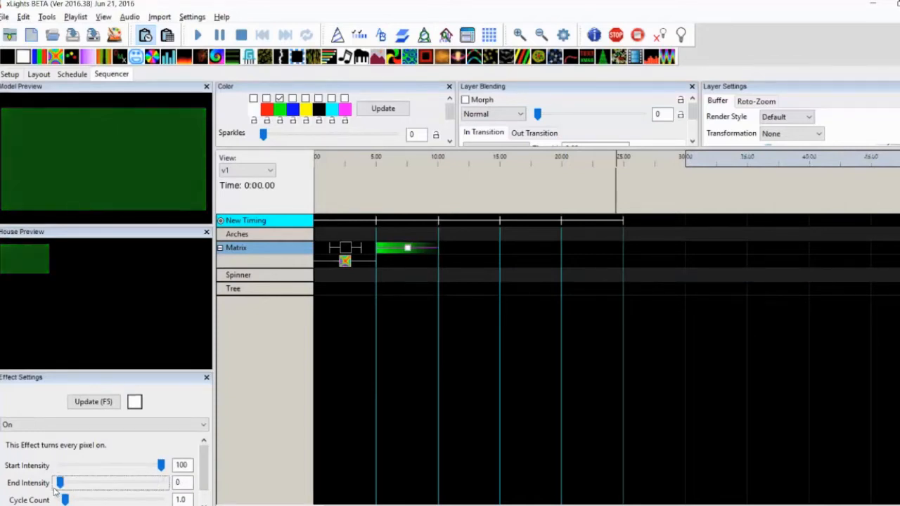
- Fill the upper Matrix layer from 10 to 15 and 15 to 20 seconds with On effects fading from 100 to 0
click(477, 257)
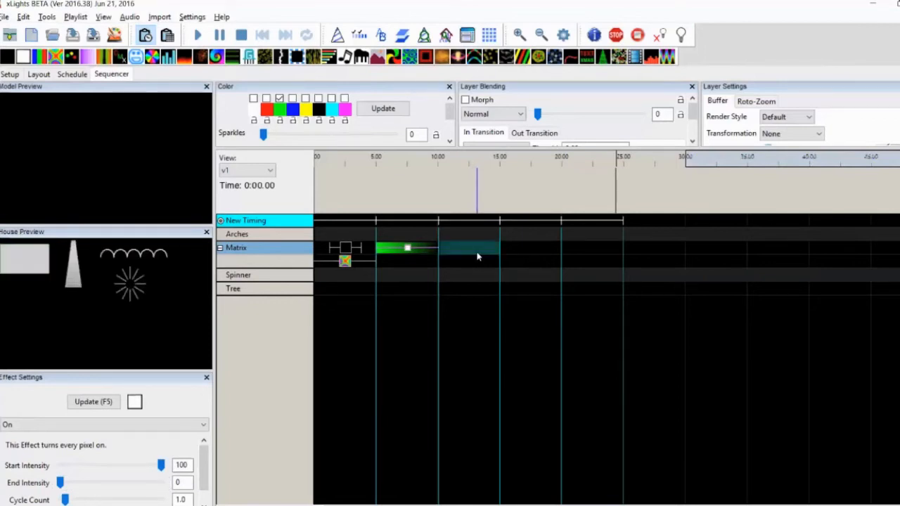
key(ctrl+v)
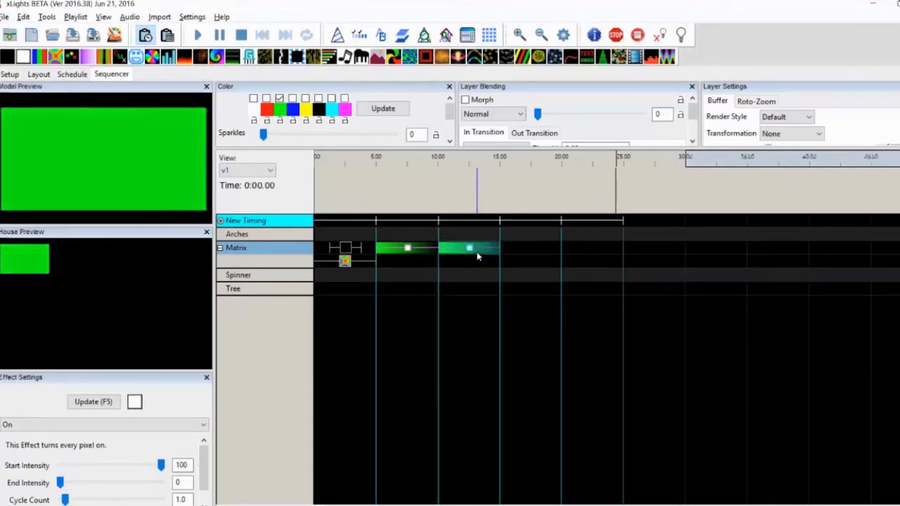
click(524, 252)
key(ctrl+v)
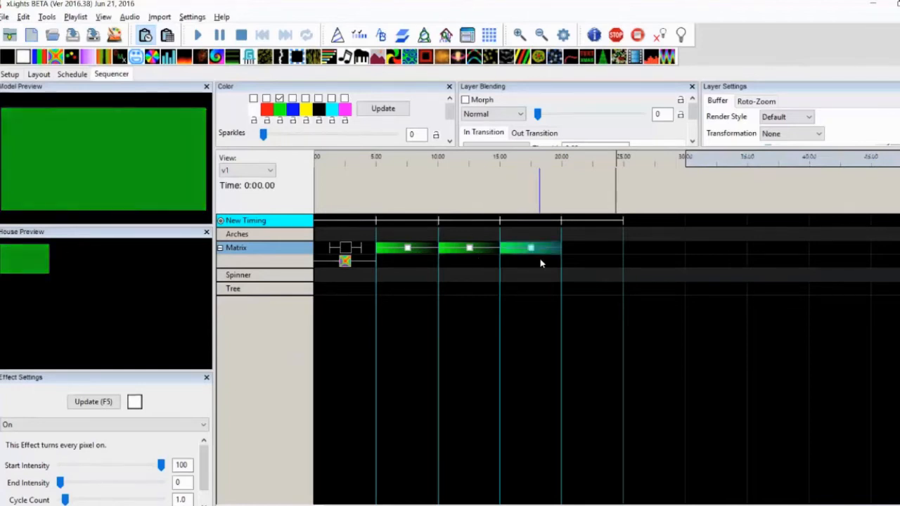
- Add 0-to-100 On effects to lower Matrix at 15–20 s and Matrix, Spinner and Tree at 20–25 s, plus a constant 100 On to Spinner at 15–20 s
click(531, 264)
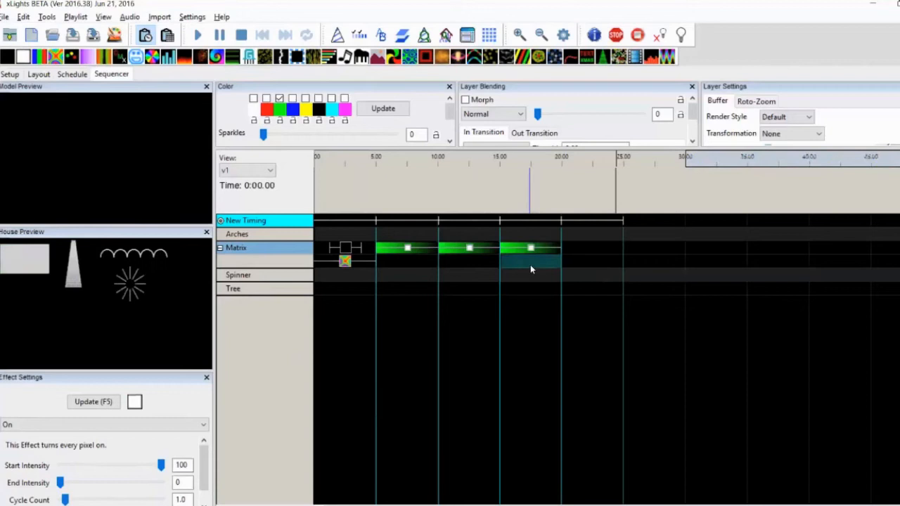
key(ctrl+v)
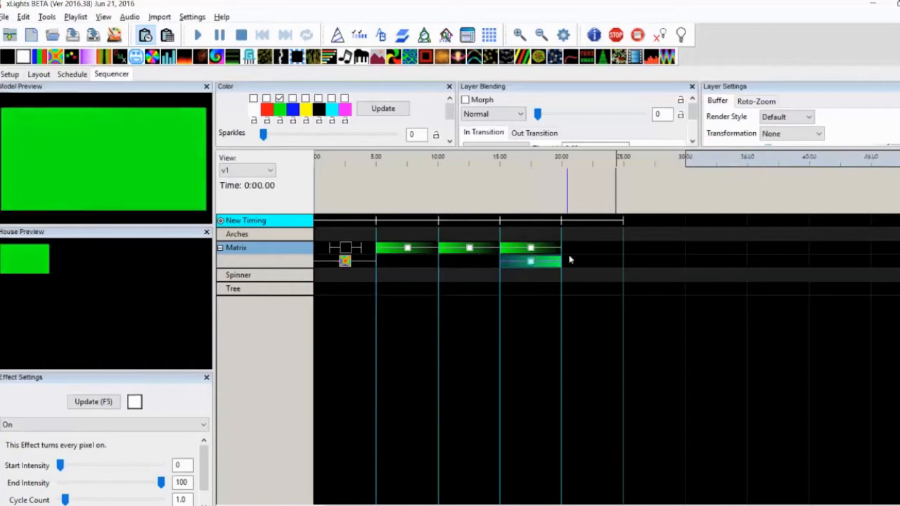
drag(577, 251, 576, 288)
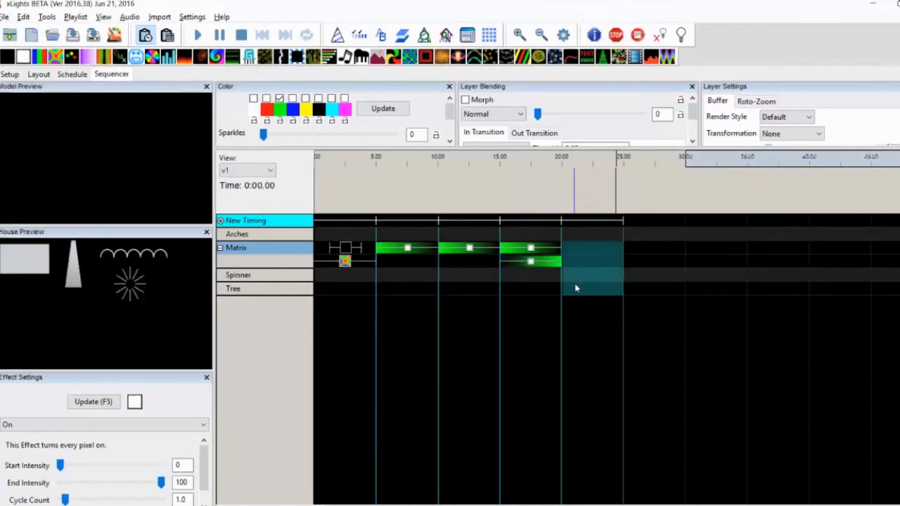
key(ctrl+v)
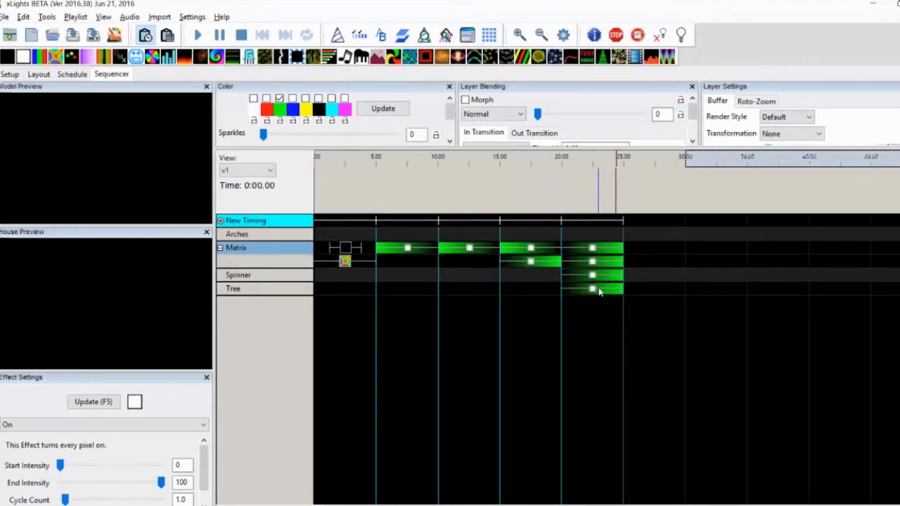
click(513, 279)
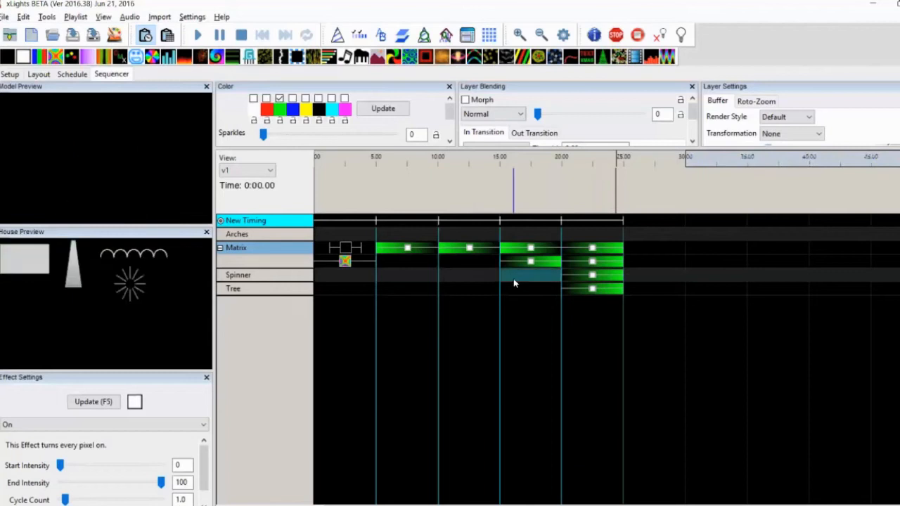
key(ctrl+v)
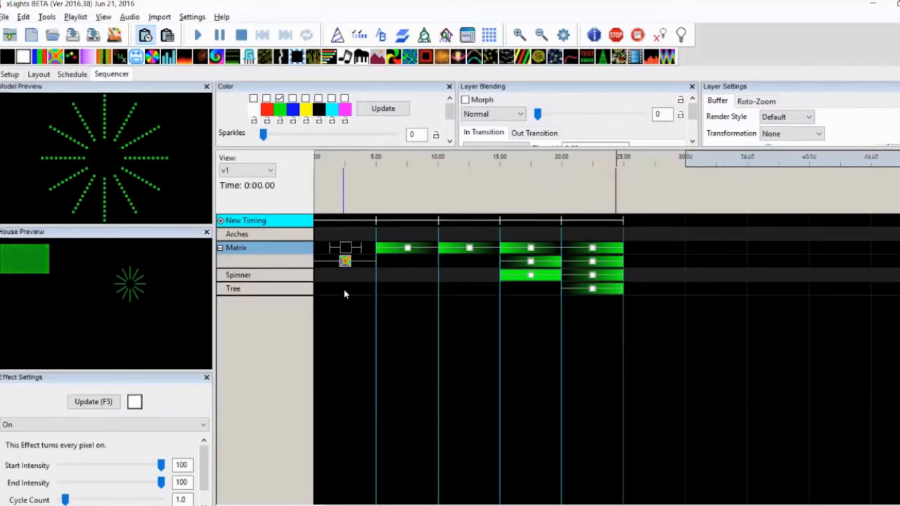
- Delete all effects on the Matrix, Spinner and Tree rows between 0 and 25 seconds
drag(345, 294, 583, 254)
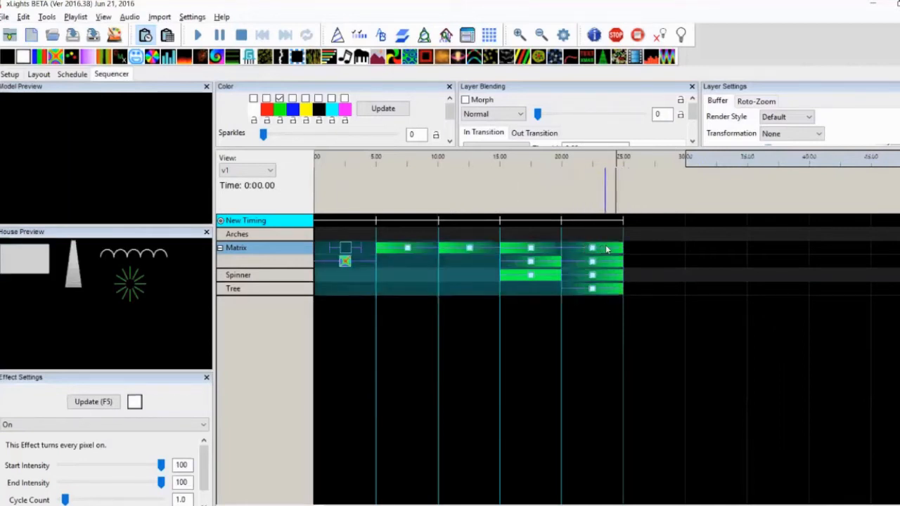
key(Delete)
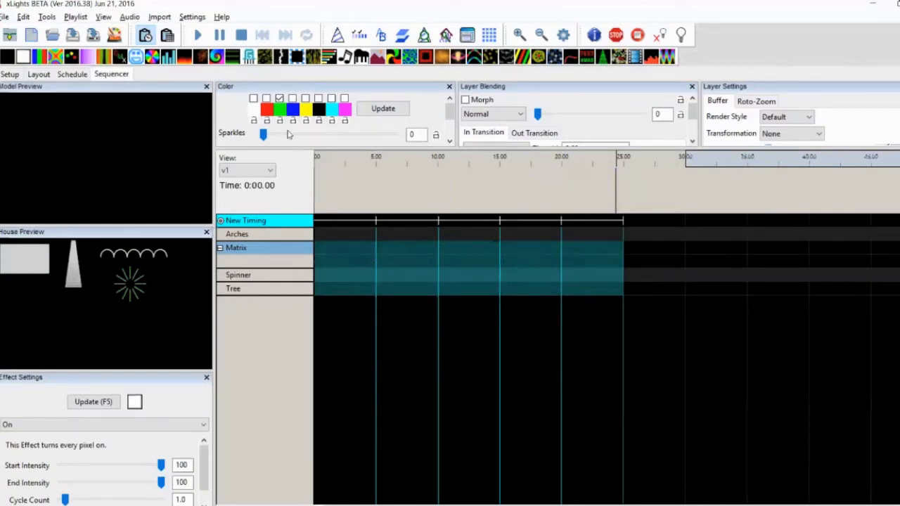
- Try a Ripple on the upper Matrix layer's first five seconds, and replace it with an On effect ramping 0 to 100 with Cycle Count 7.2
click(338, 251)
key(r)
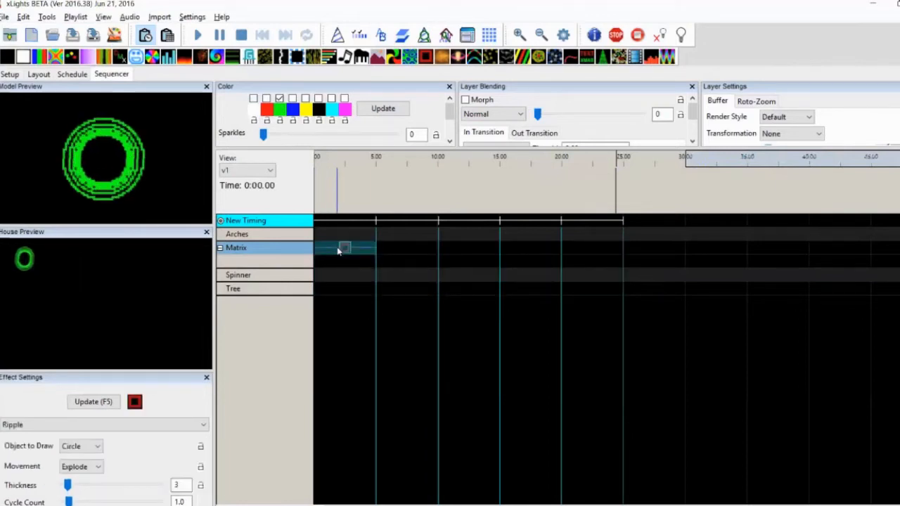
key(Delete)
key(o)
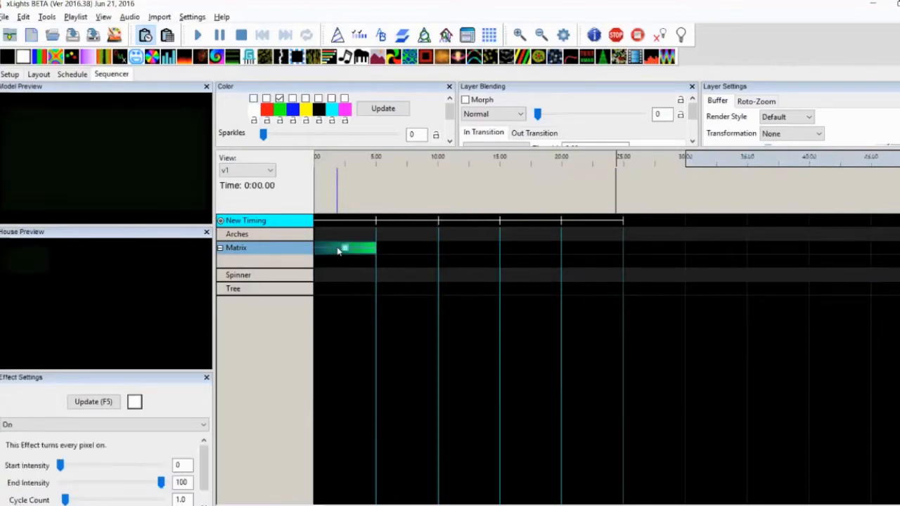
drag(64, 499, 96, 500)
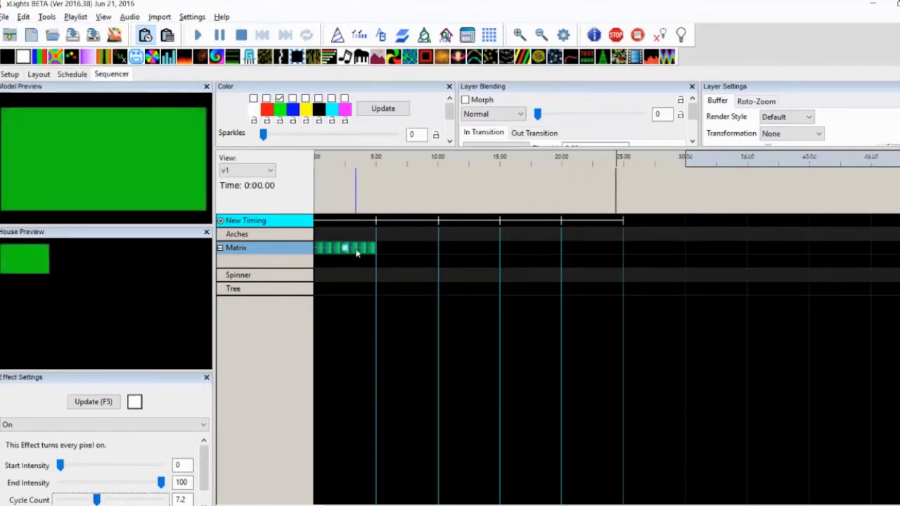
click(202, 498)
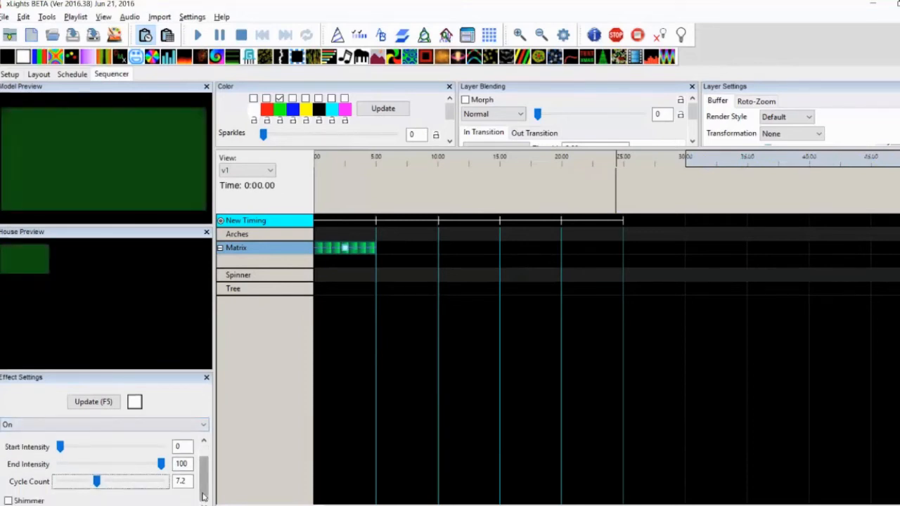
scroll(203, 492, up, 1)
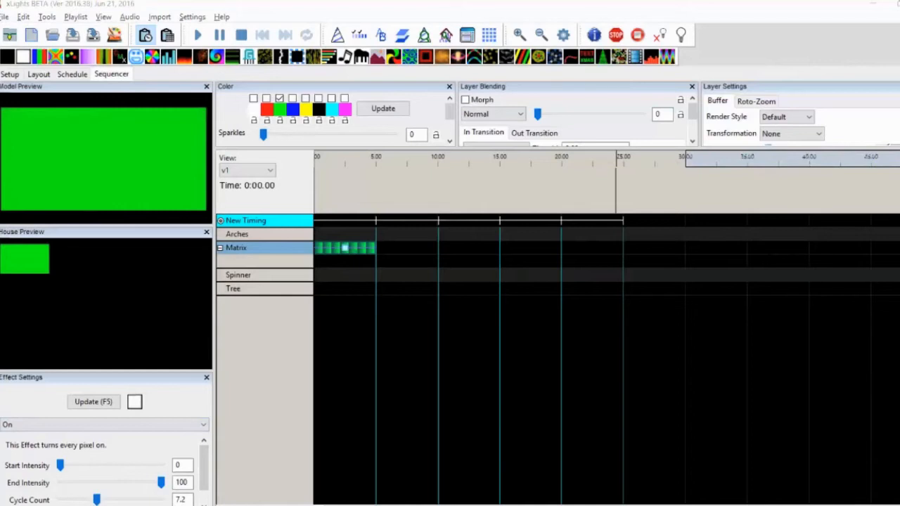
- Check the Demo3 folder's files in File Explorer and save the xLights sequence there as aa
key(alt+Tab)
click(363, 348)
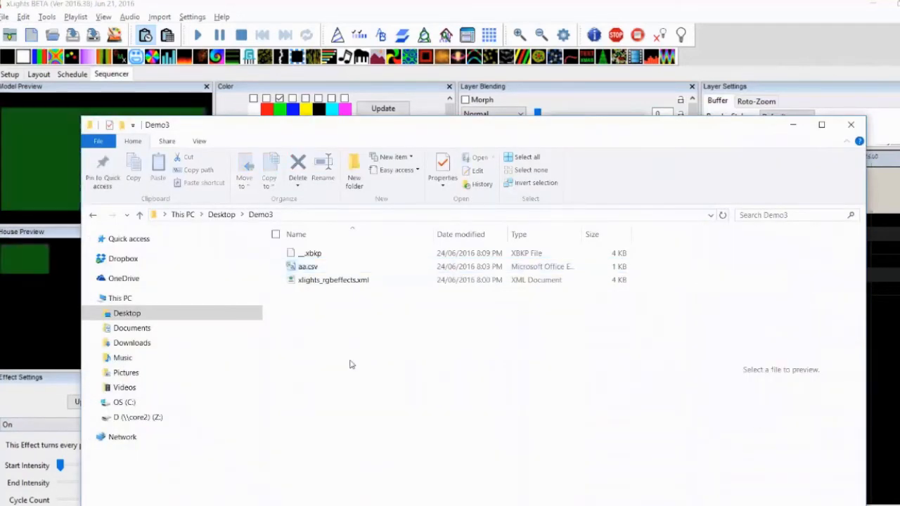
click(217, 7)
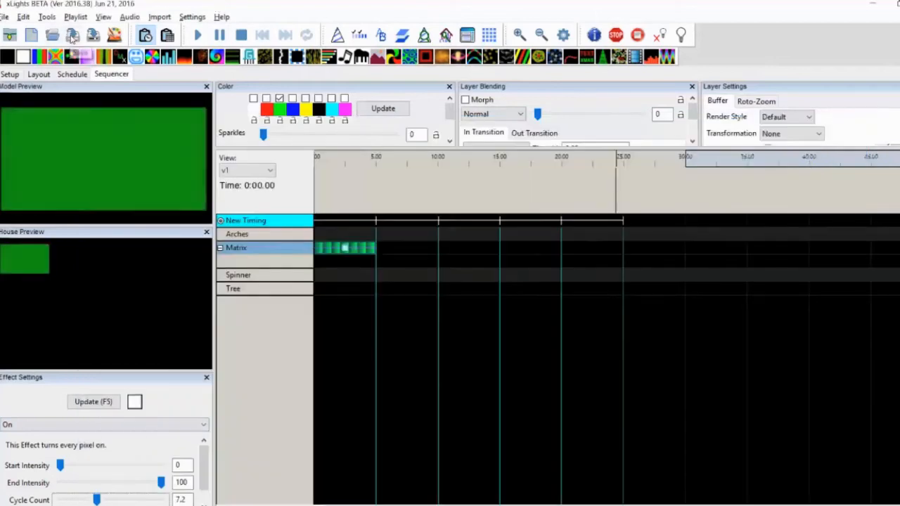
click(70, 37)
text(aa)
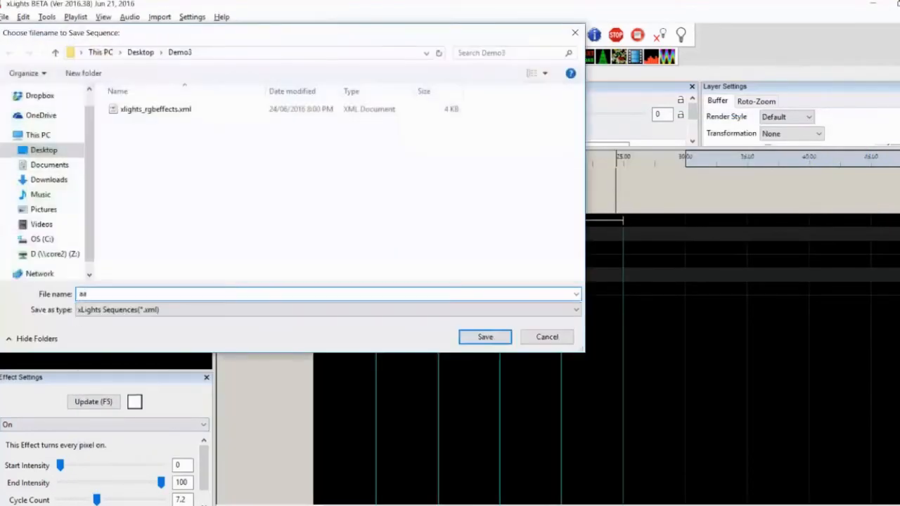
key(Return)
- View the saved files in File Explorer and open xlights_keybindings.xml from Desktop\XLightsTestConfigs\2015Show in Notepad++
key(alt+Tab)
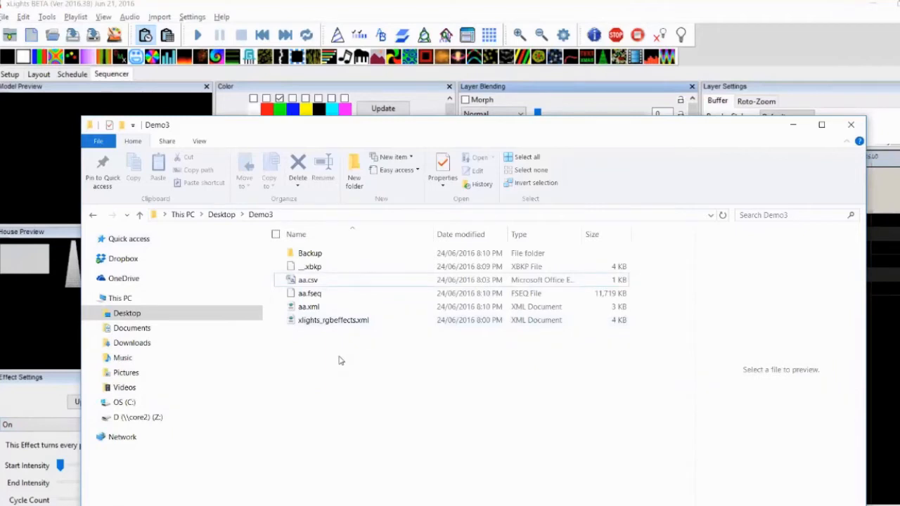
click(221, 214)
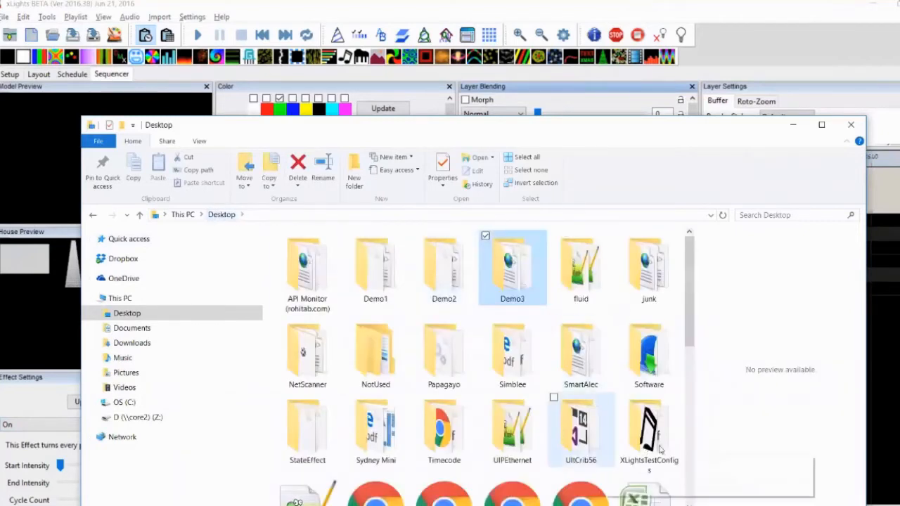
double_click(649, 450)
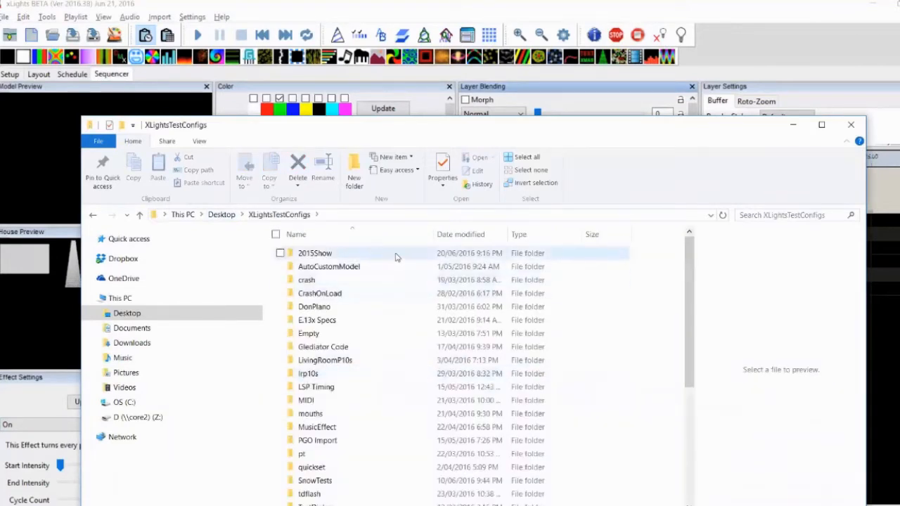
double_click(396, 256)
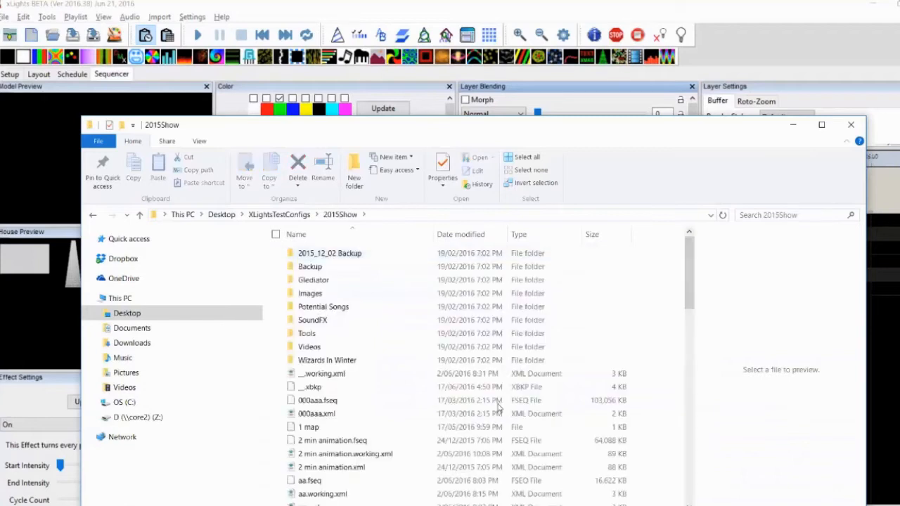
scroll(504, 467, down, 9)
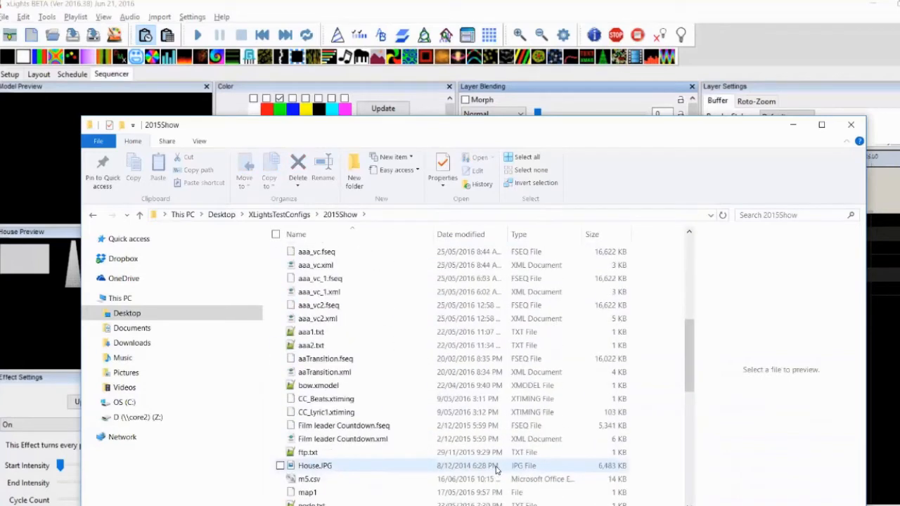
scroll(365, 484, down, 10)
click(364, 480)
right_click(364, 484)
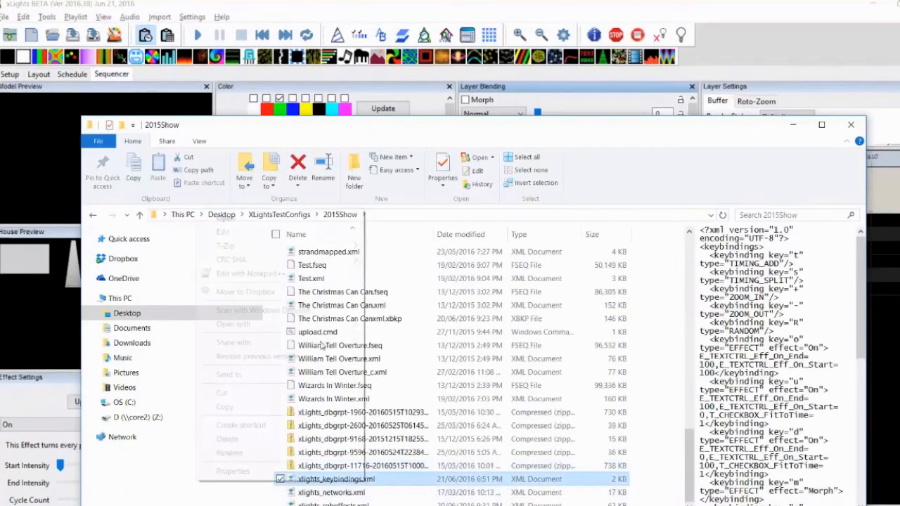
click(279, 271)
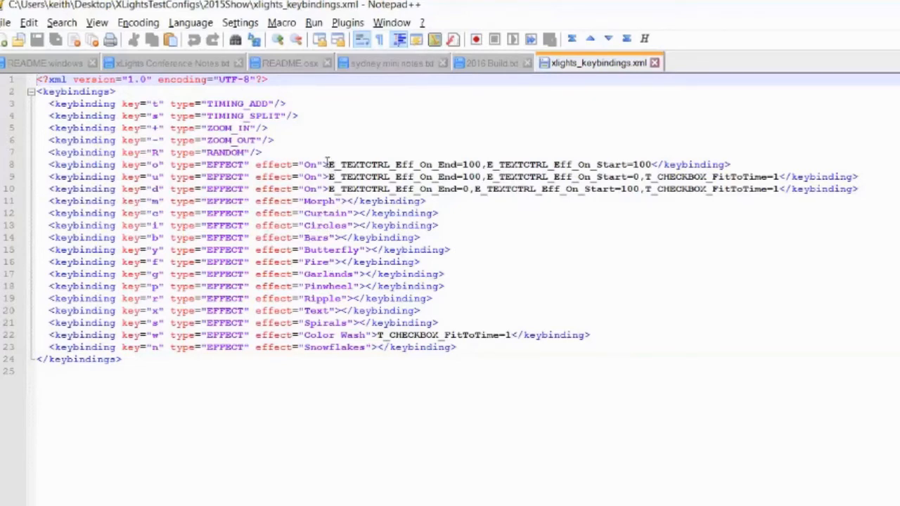
- Examine the key bindings file, including the On effect's intensity parameters and the timing and zoom bindings
drag(328, 164, 649, 164)
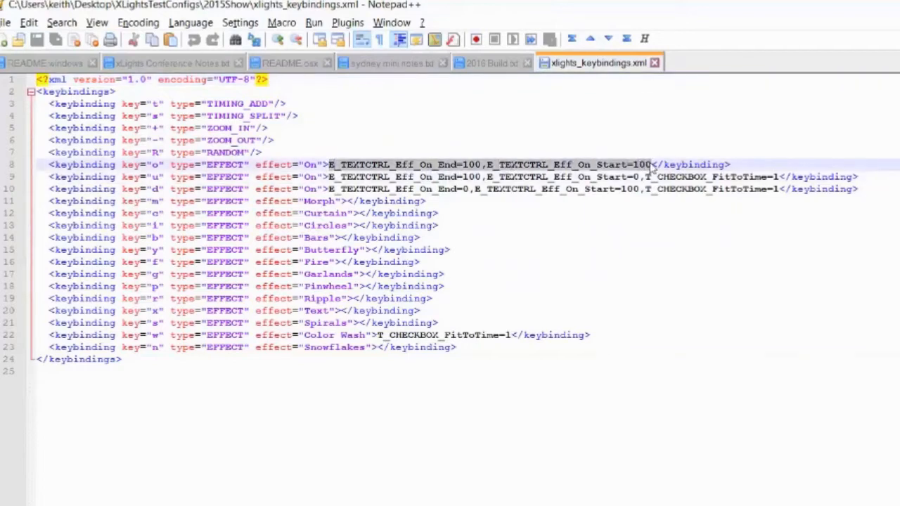
click(684, 261)
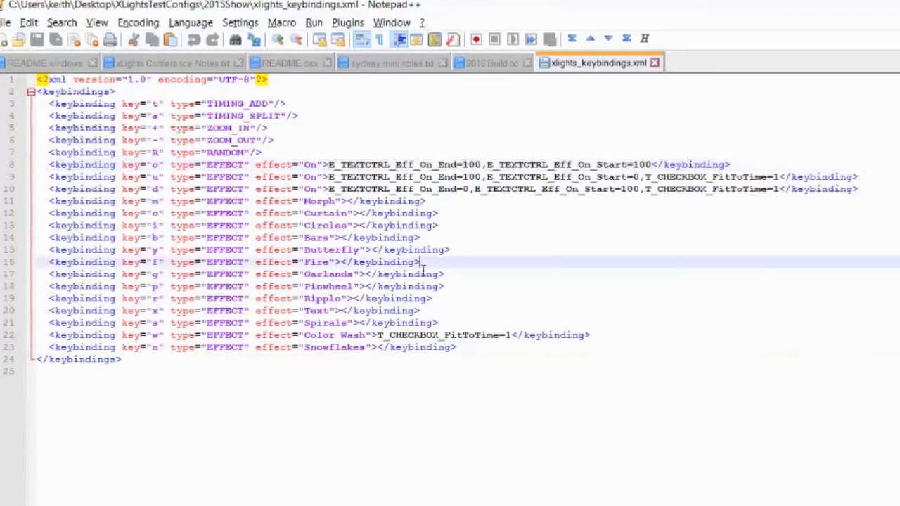
drag(248, 91, 264, 140)
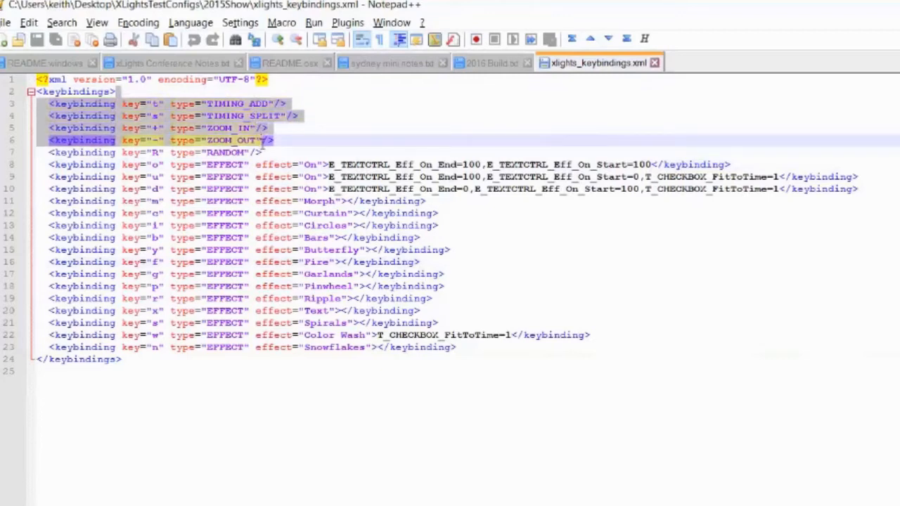
click(424, 466)
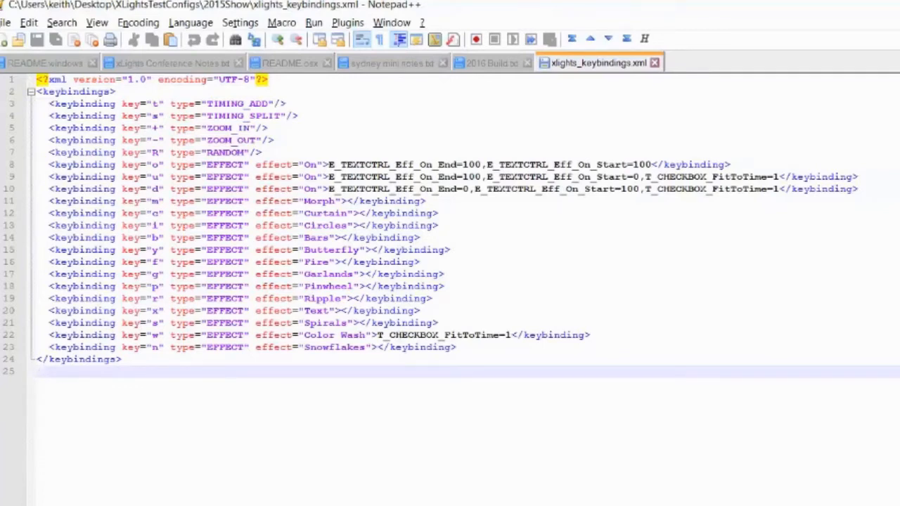
click(286, 104)
- Switch back to xLights and place a Bars effect on the upper Matrix layer from 10 to 15 seconds, adding blue and red to its green palette
key(alt+Tab)
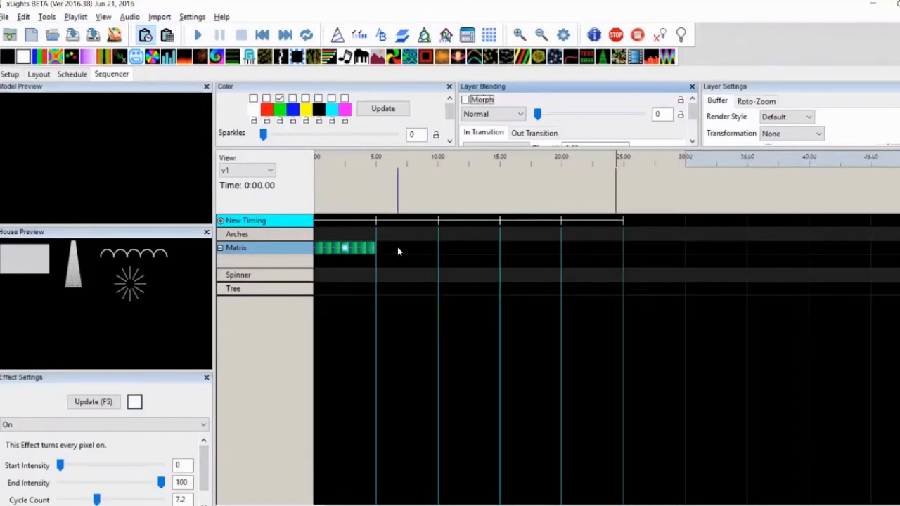
drag(40, 56, 463, 251)
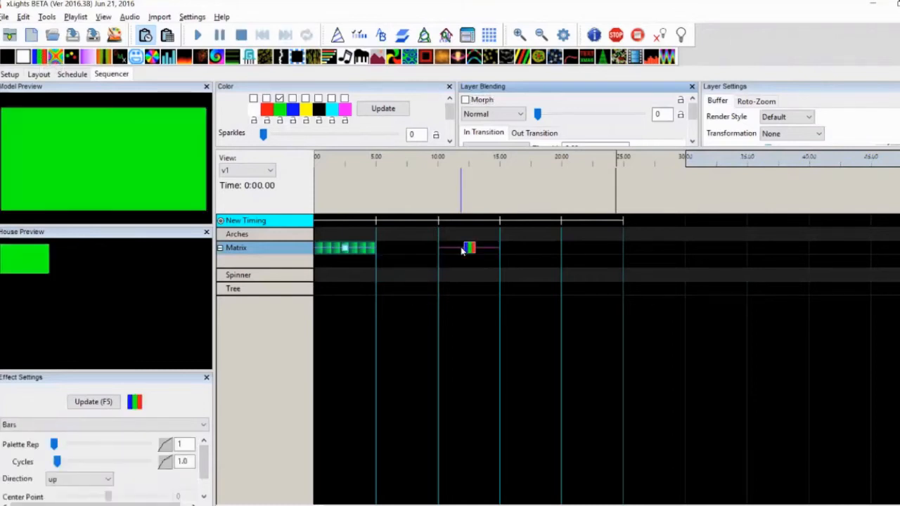
click(293, 99)
click(266, 99)
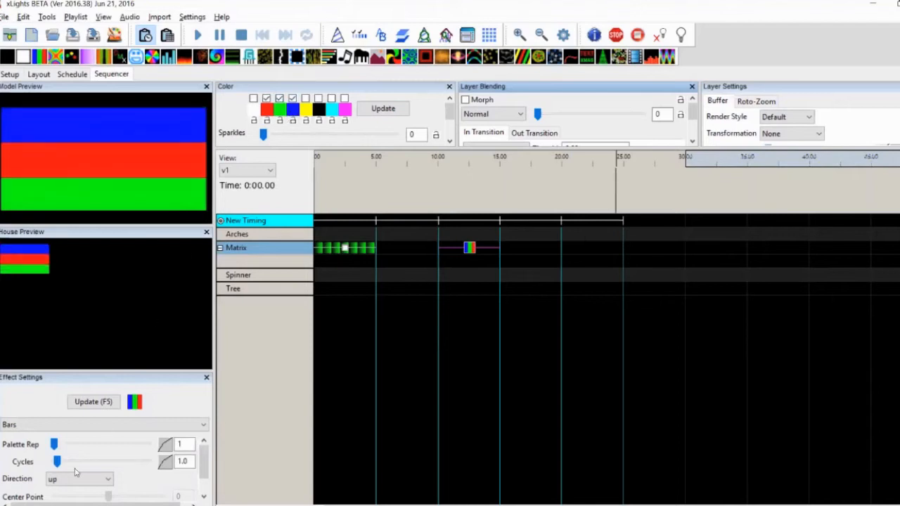
- Set the Bars effect's Palette Rep to 5 and remove blue from its colours
drag(54, 444, 160, 451)
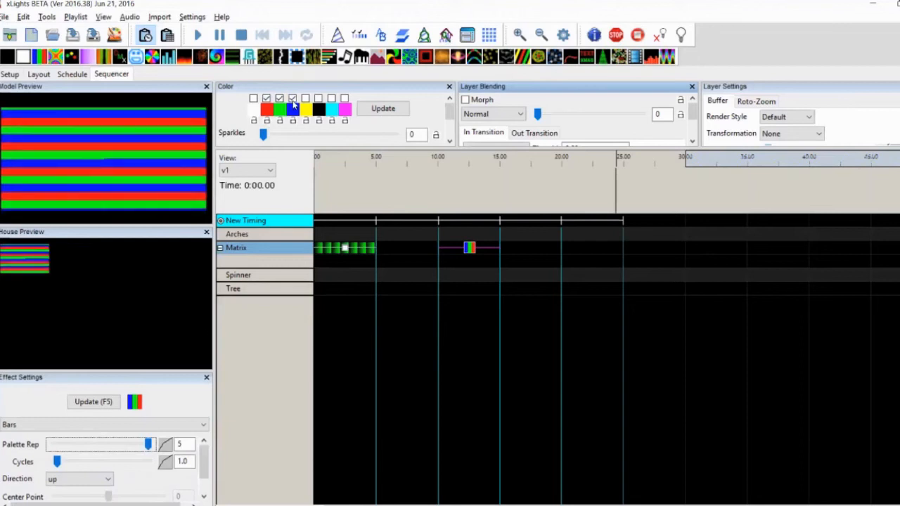
click(293, 99)
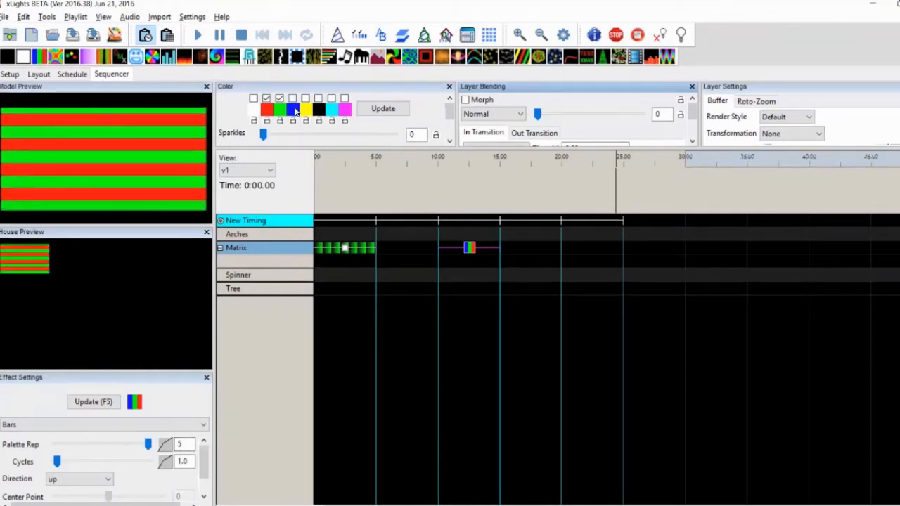
- Recolour the Bars palette's blue swatch to red and its yellow swatch to green, and enable both colours
click(295, 113)
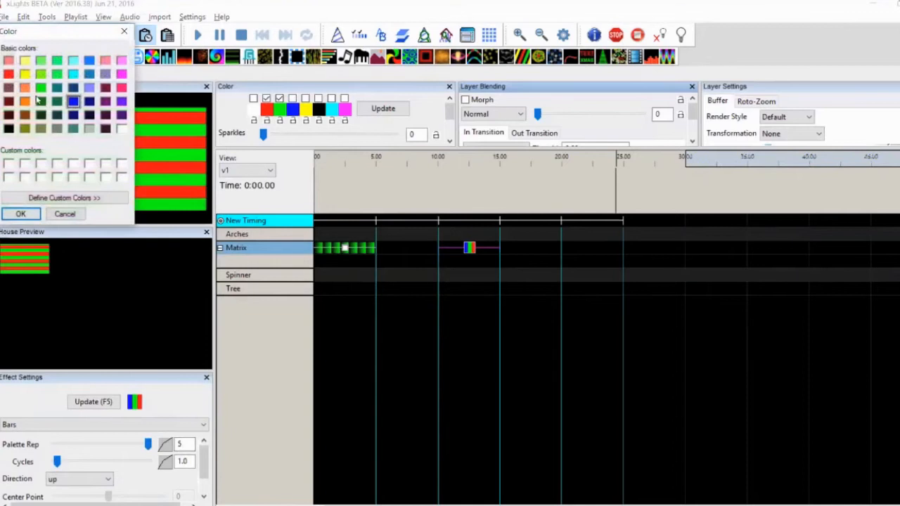
click(9, 74)
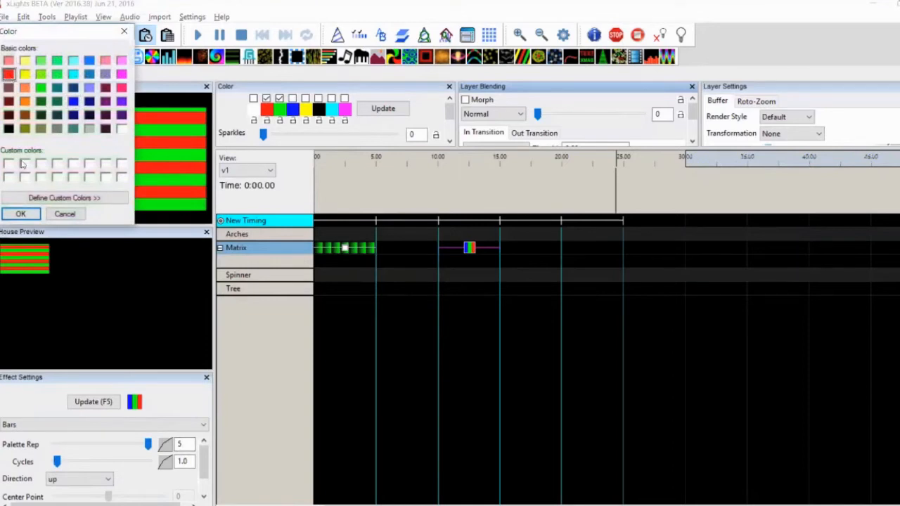
click(21, 215)
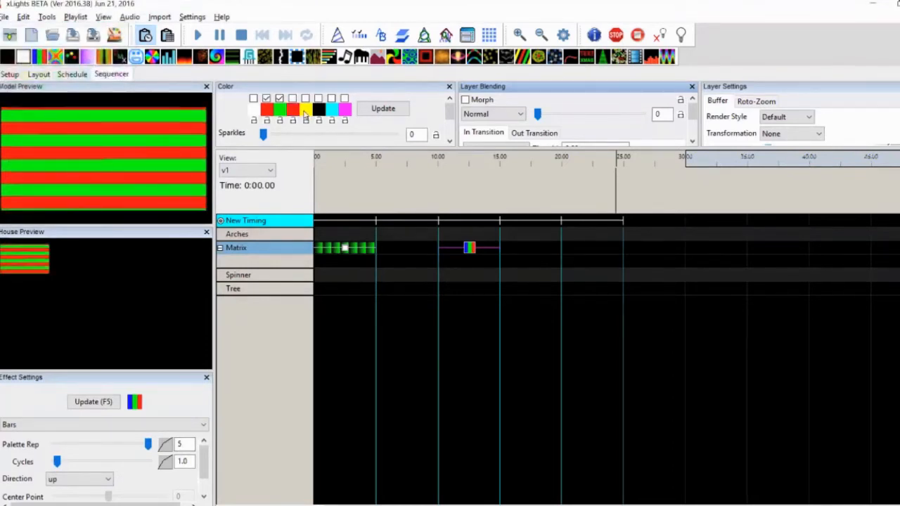
click(305, 111)
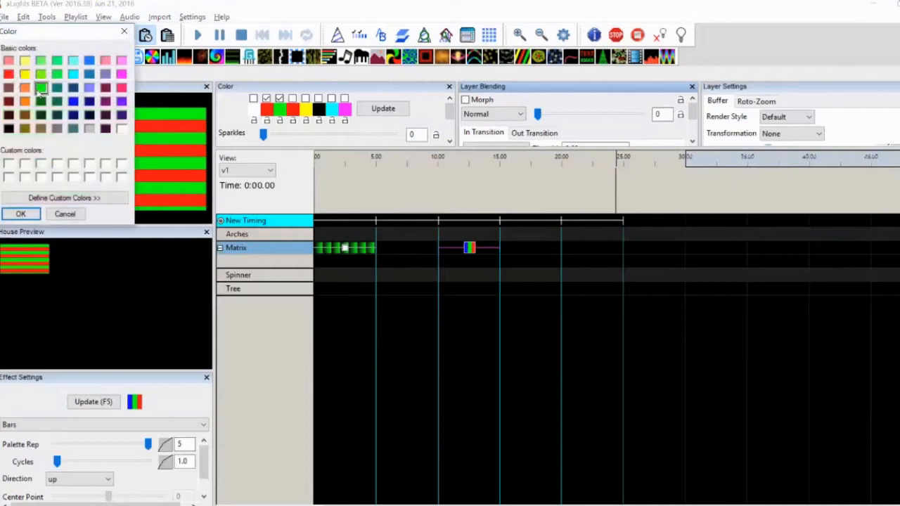
click(20, 214)
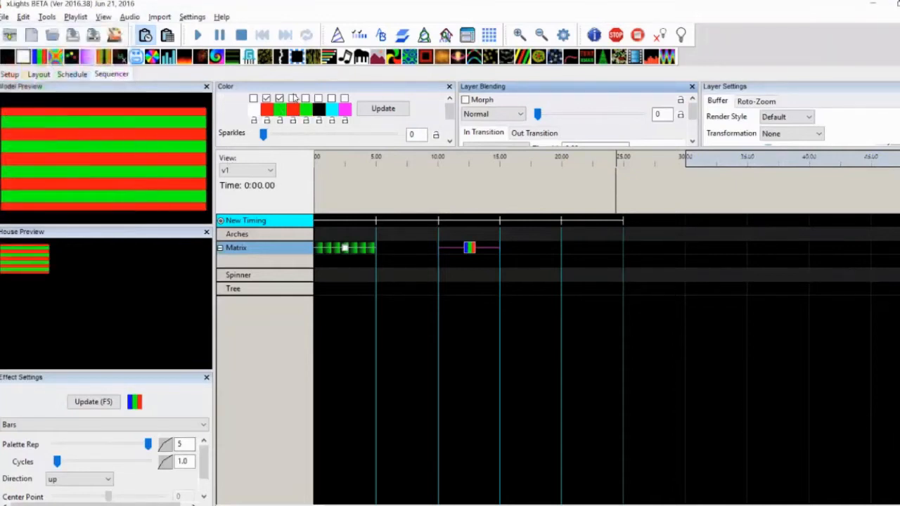
click(306, 99)
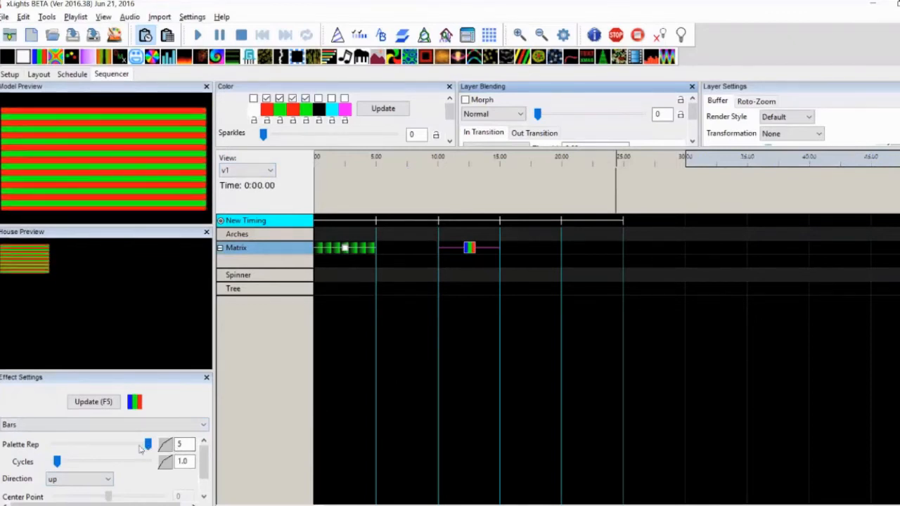
- Set the Bars effect's Cycles to 3.9 and its Palette Rep to 2
drag(57, 462, 110, 464)
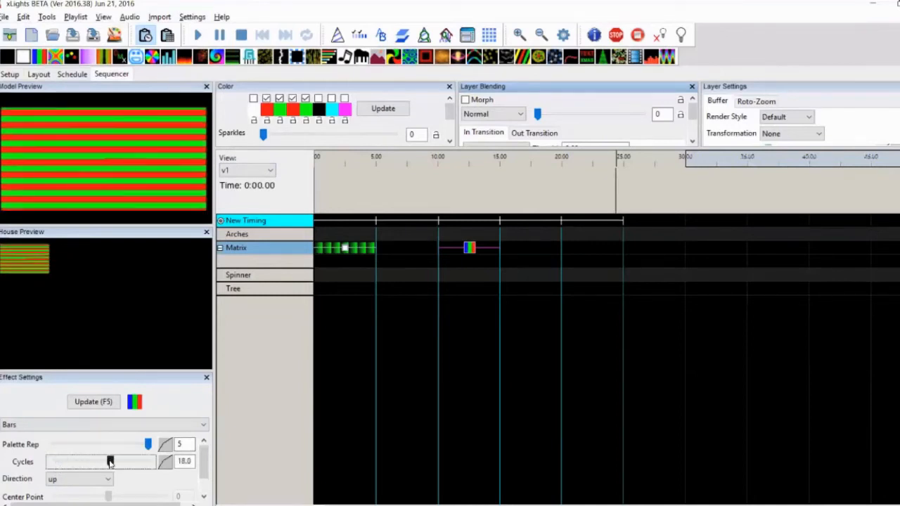
drag(110, 462, 44, 463)
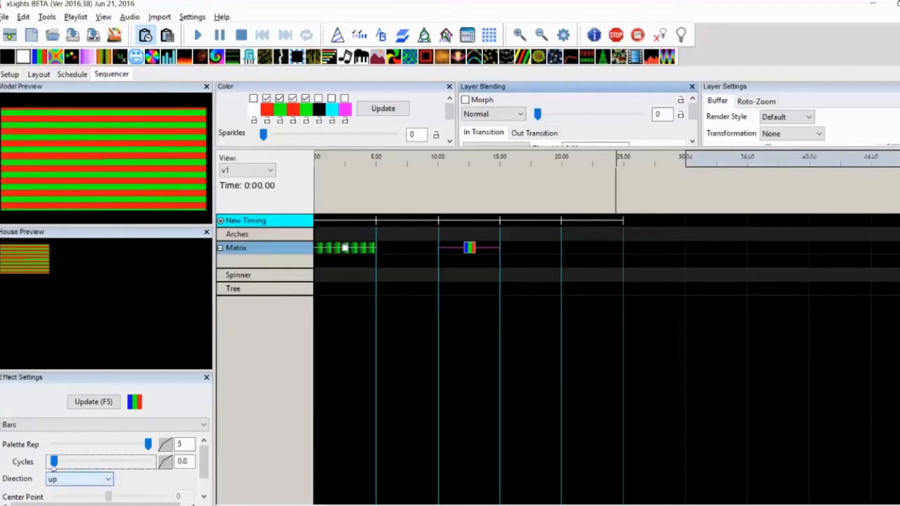
drag(54, 462, 67, 465)
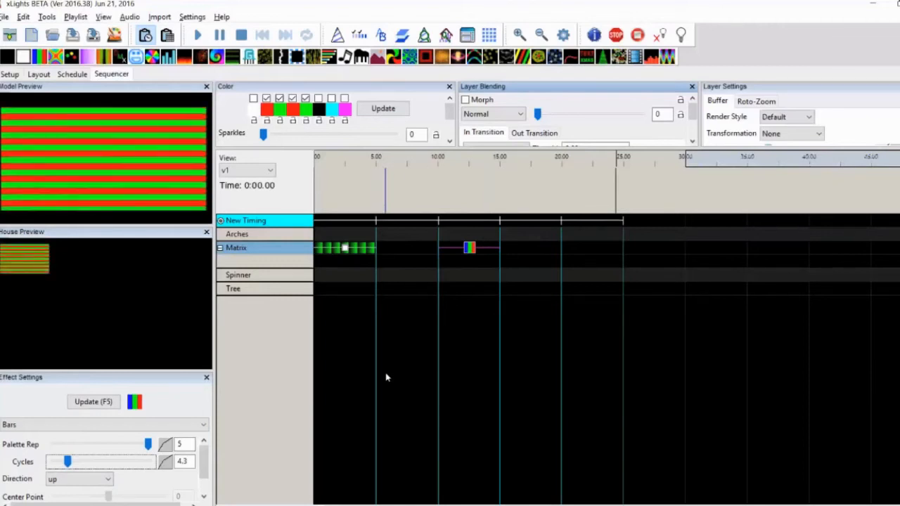
drag(150, 444, 66, 462)
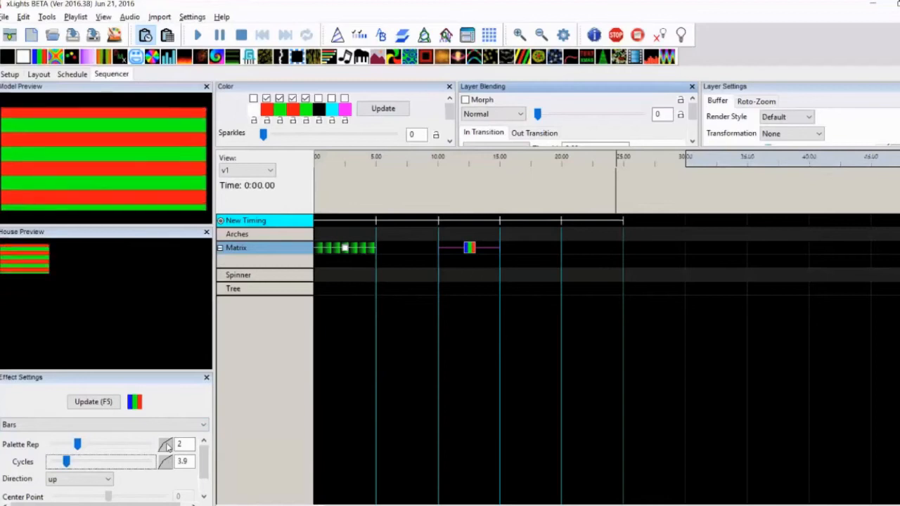
- Apply a Ramp value curve to the Bars effect's Palette Rep, with start level 40 and end level 100
click(166, 446)
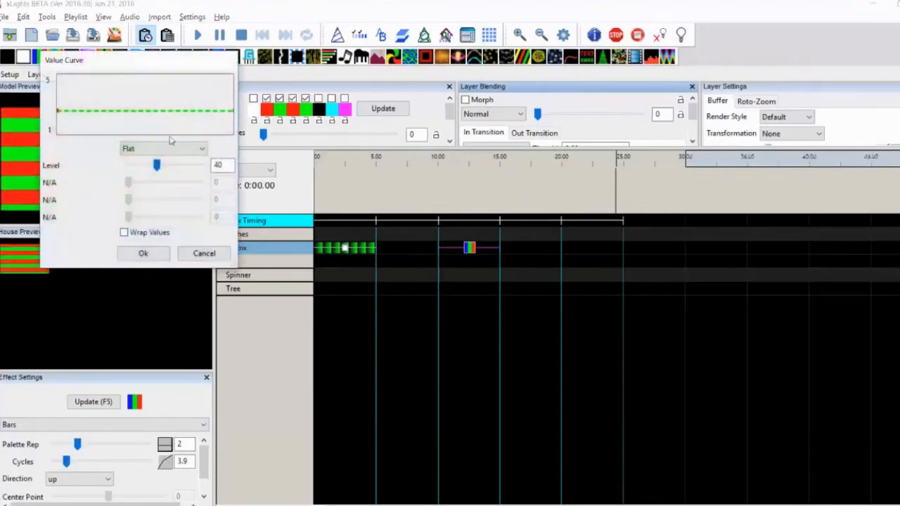
click(174, 147)
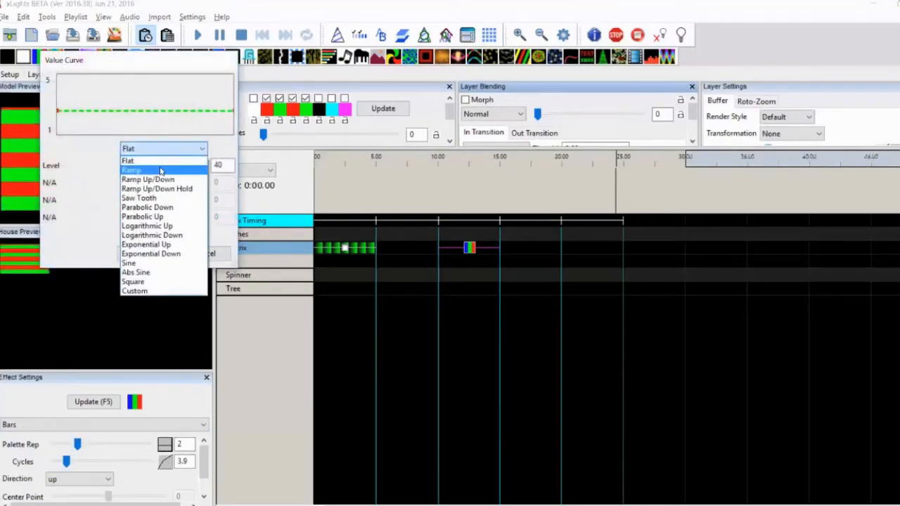
click(161, 171)
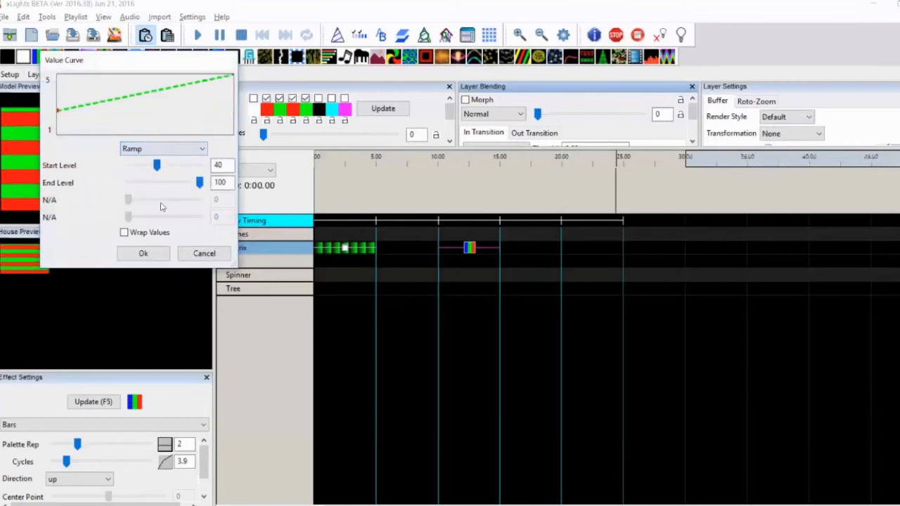
click(145, 254)
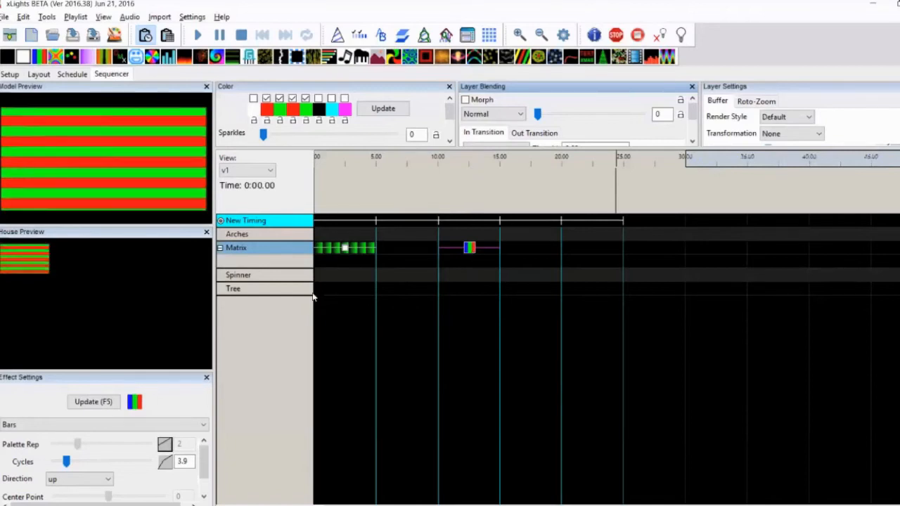
- Lower the start level of the Palette Rep ramp and turn its value curve off
click(164, 445)
click(164, 445)
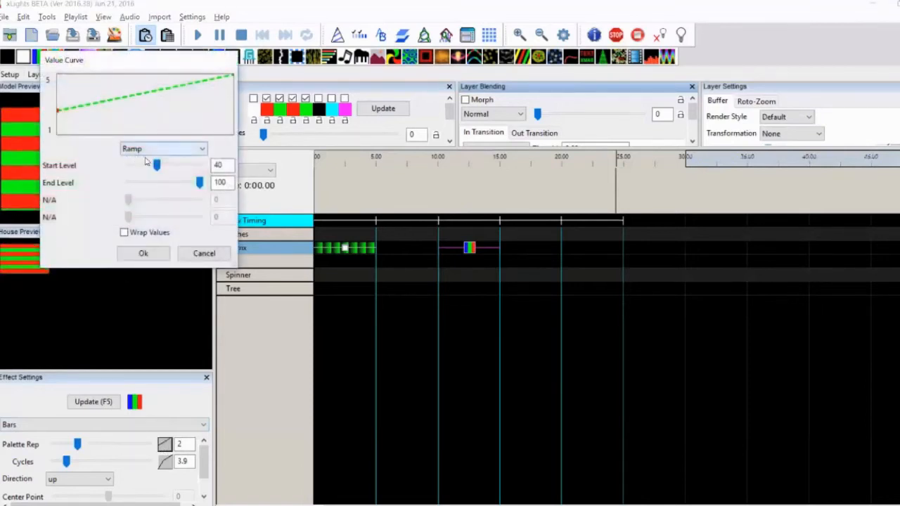
click(147, 258)
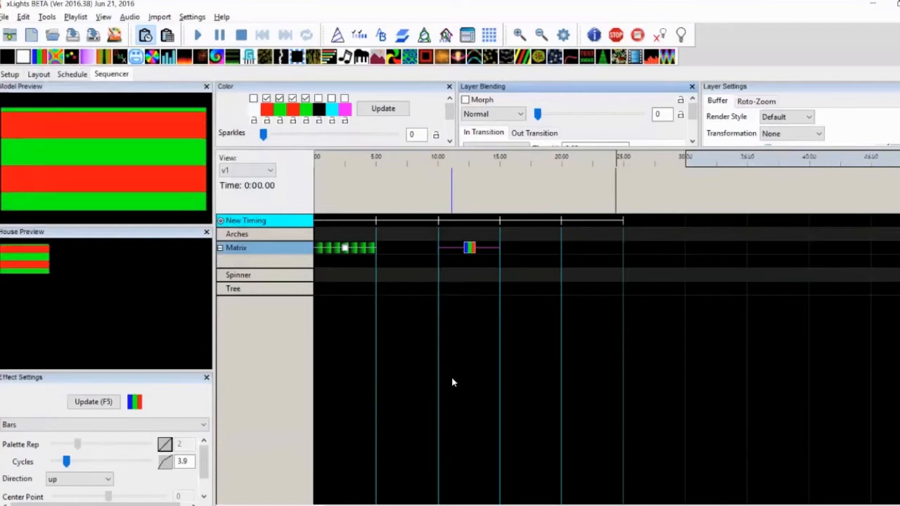
click(165, 445)
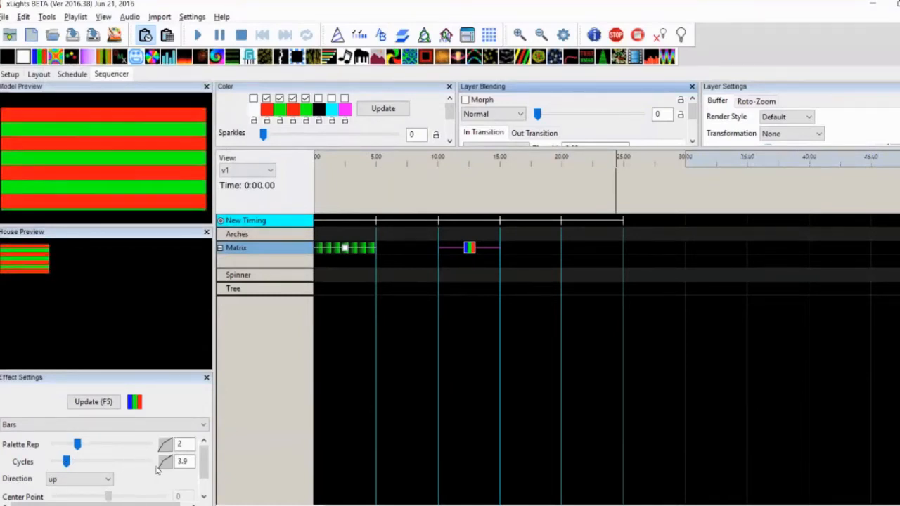
- Apply a Ramp value curve to the Bars effect's Cycles setting
click(164, 462)
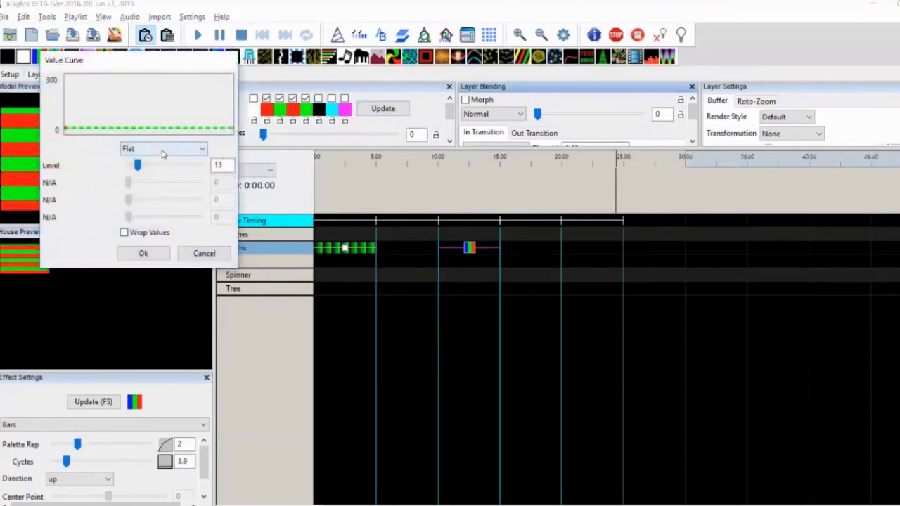
click(162, 150)
click(155, 171)
click(144, 254)
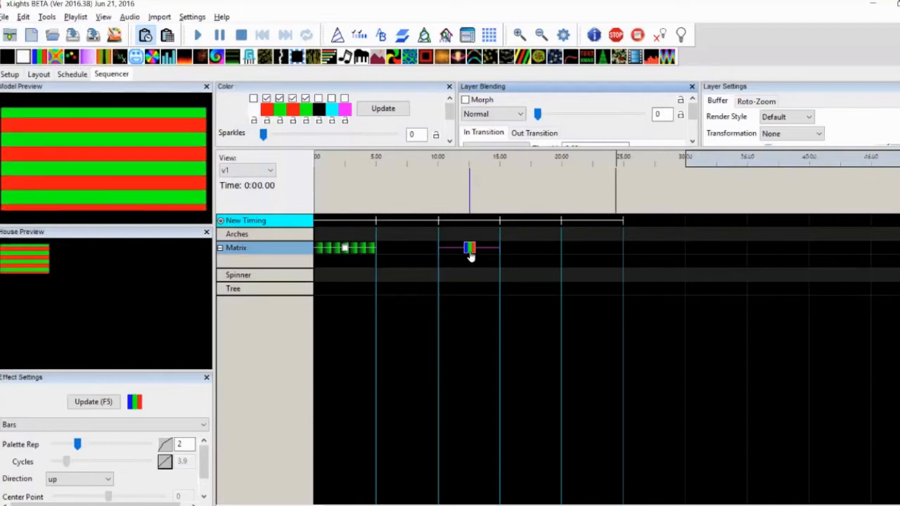
- Set the Cycles ramp's start level to 0 and end level to 43, and turn the value curve off
click(165, 464)
click(165, 465)
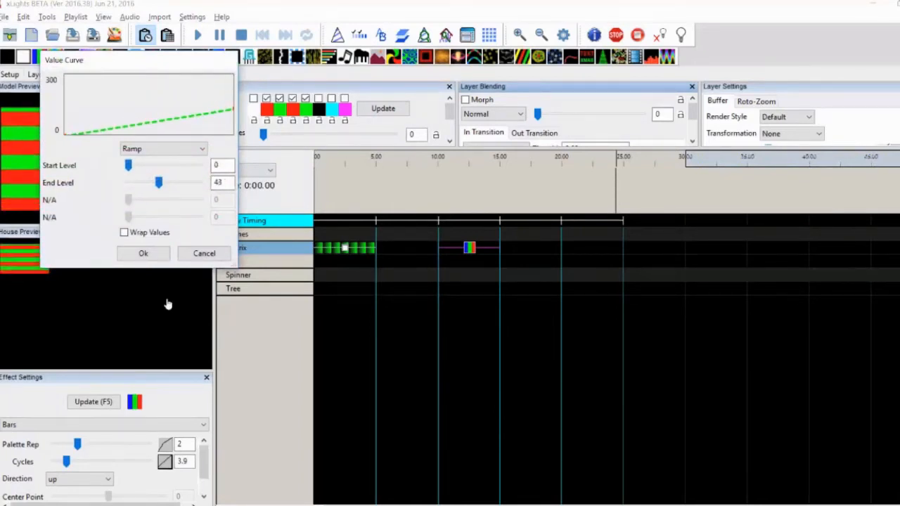
click(139, 253)
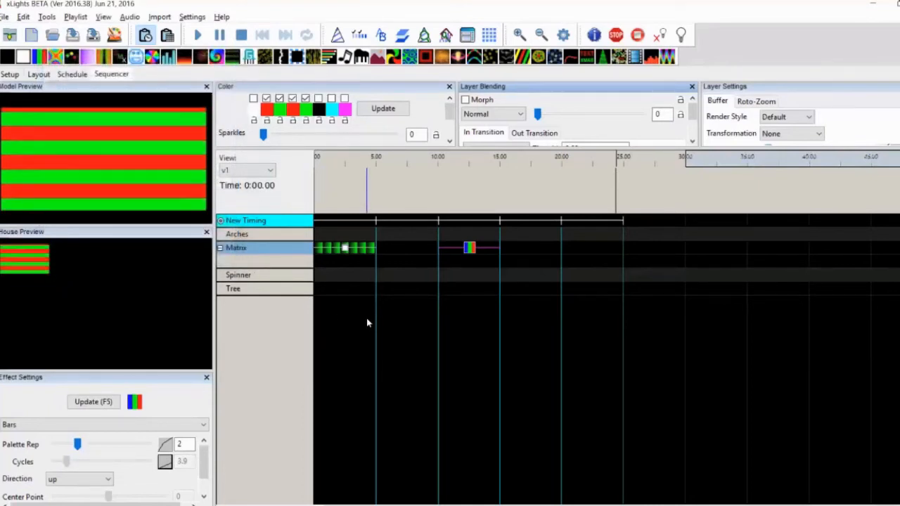
click(164, 464)
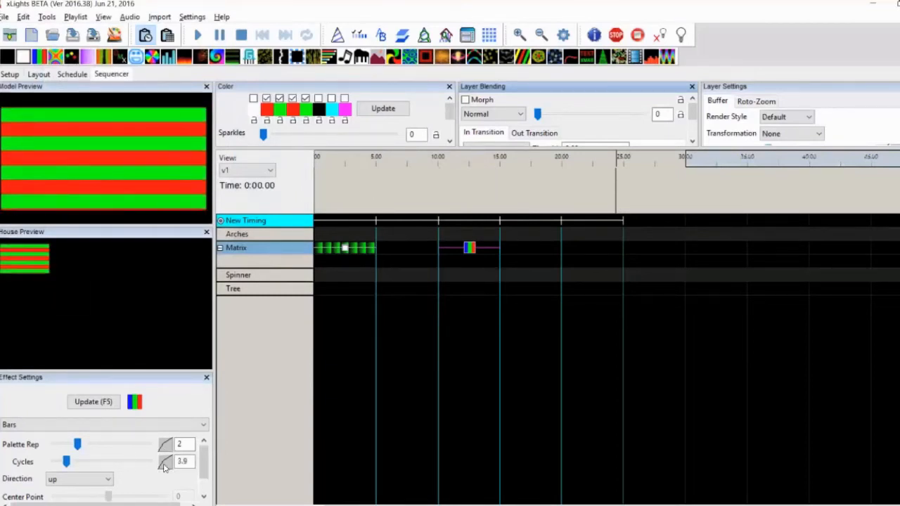
- Try the down and Left directions for the Bars effect
click(92, 479)
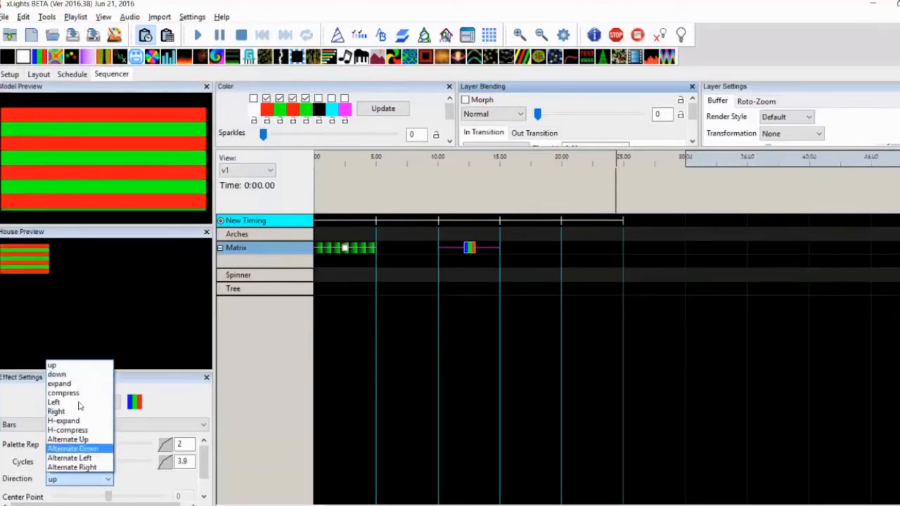
click(78, 375)
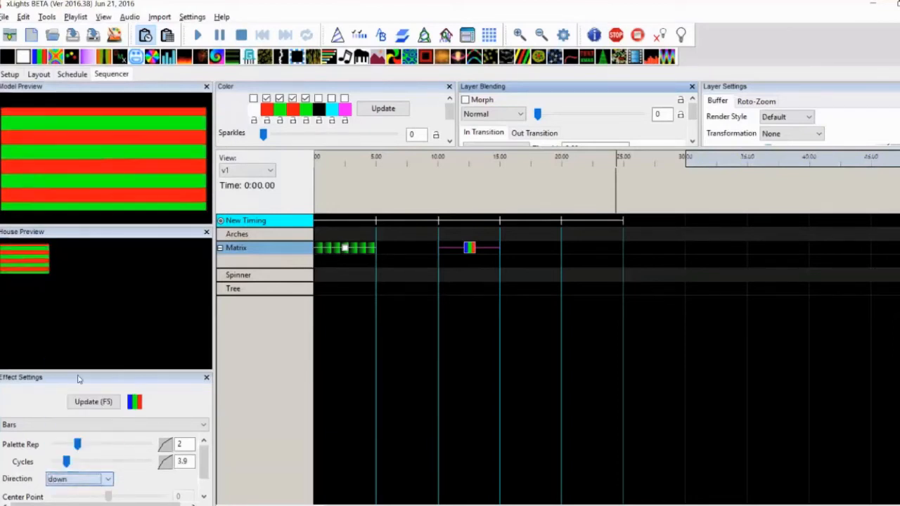
click(77, 479)
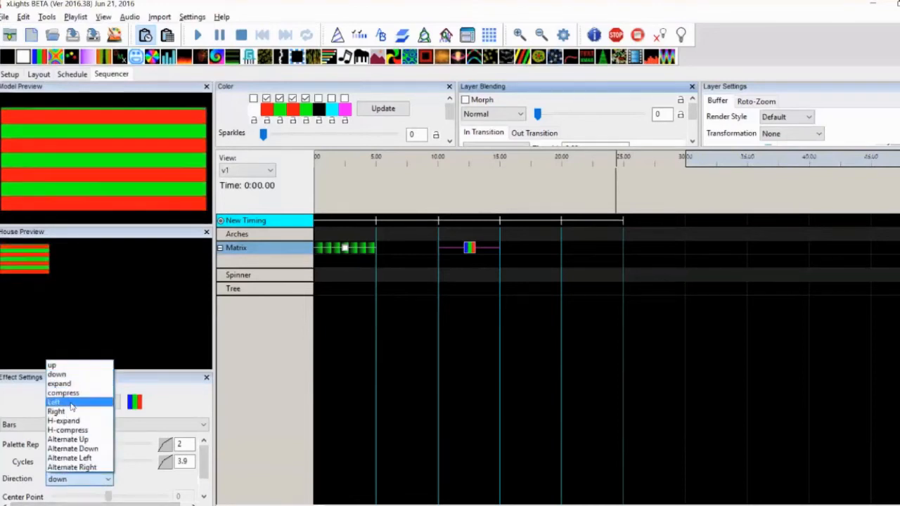
click(69, 401)
- Set the Bars effect's Direction to expand and its Center Point to -78
click(78, 479)
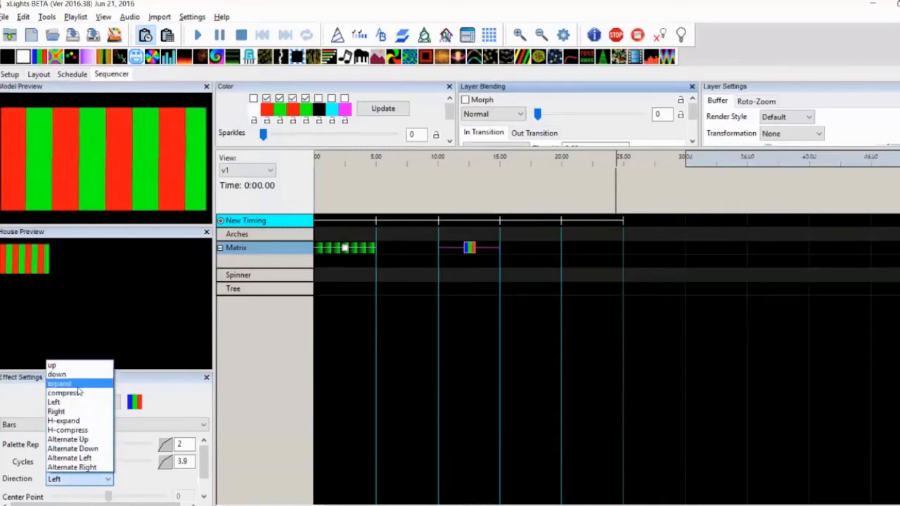
click(77, 385)
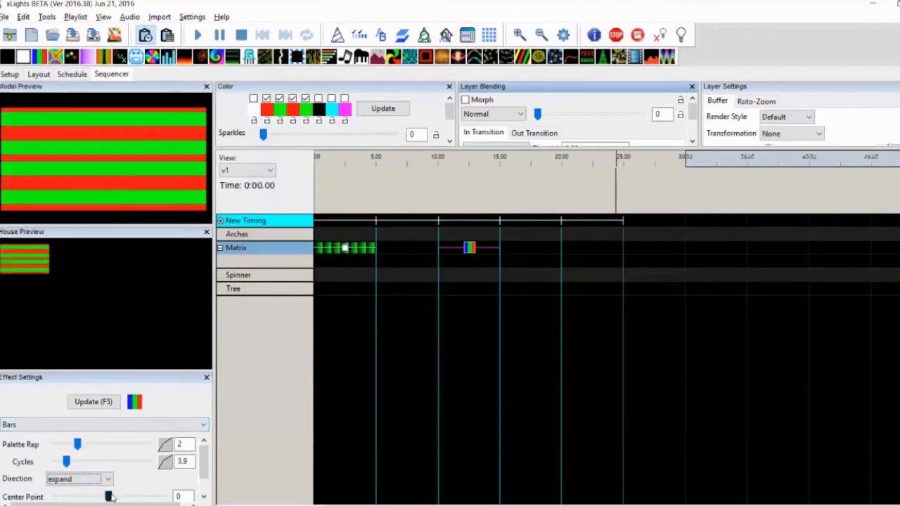
drag(109, 497, 68, 495)
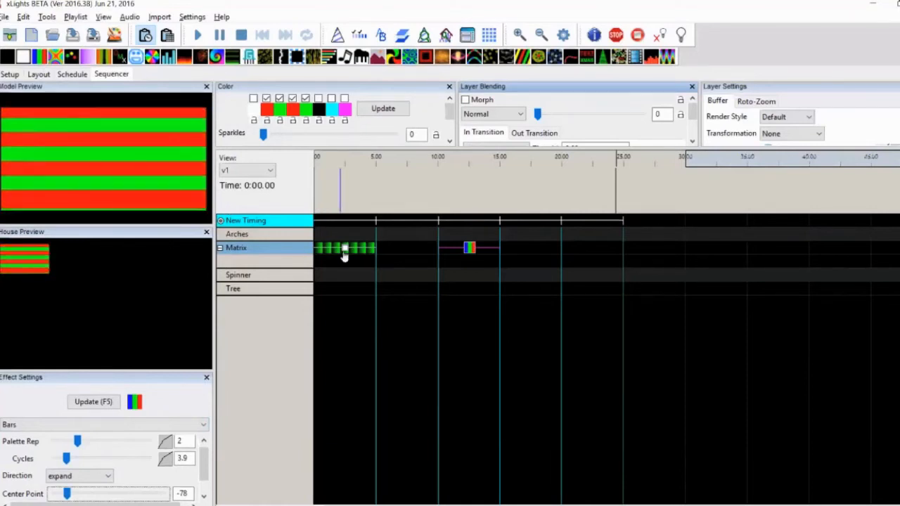
- Open the model layout
click(39, 73)
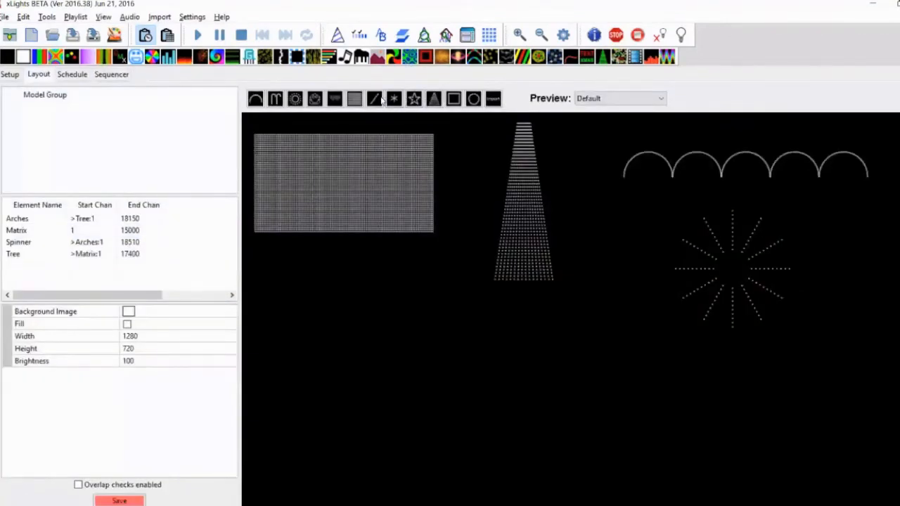
click(379, 100)
click(331, 395)
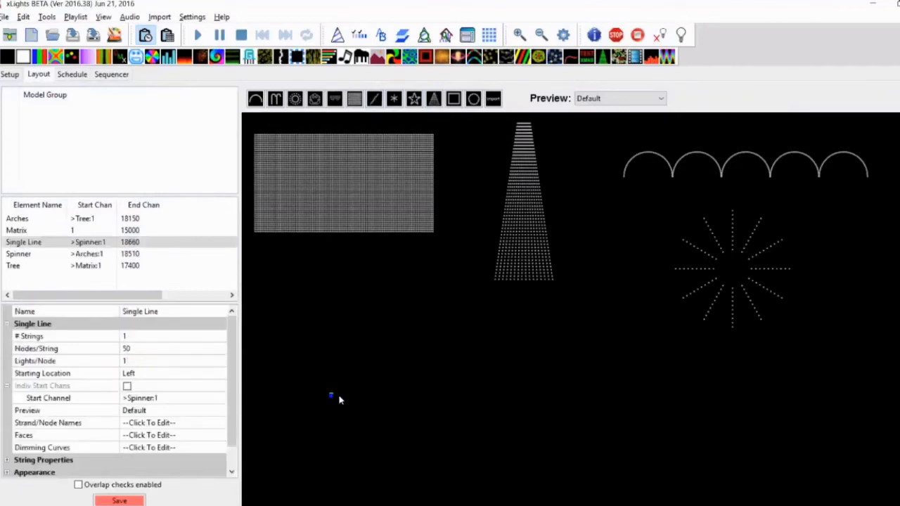
key(Delete)
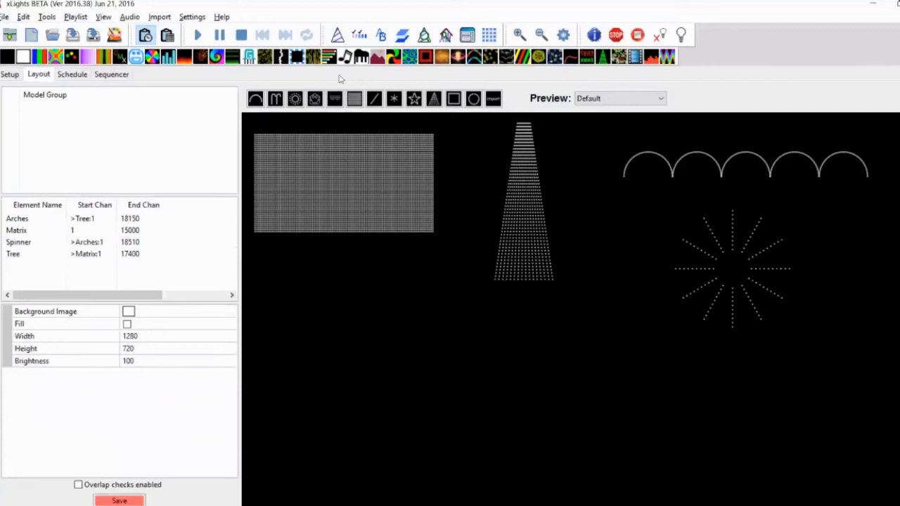
- Draw three connected Single Line models below Matrix and Tree, forming a peaked roof with a horizontal section beside it
click(375, 101)
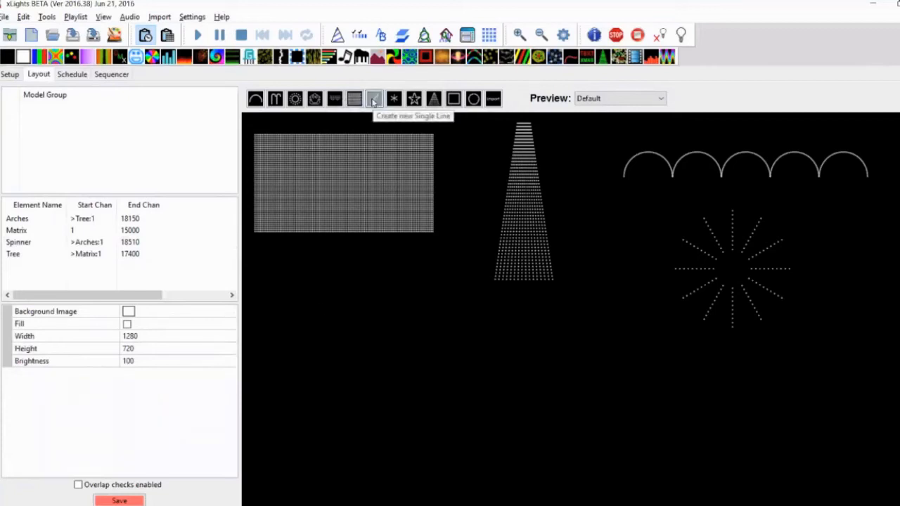
drag(350, 424, 589, 428)
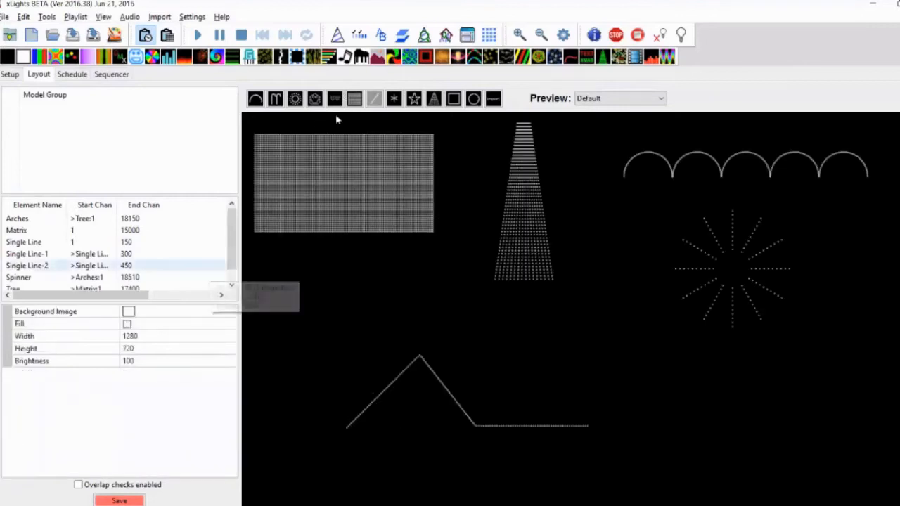
- Create a new model group named roof line
right_click(64, 159)
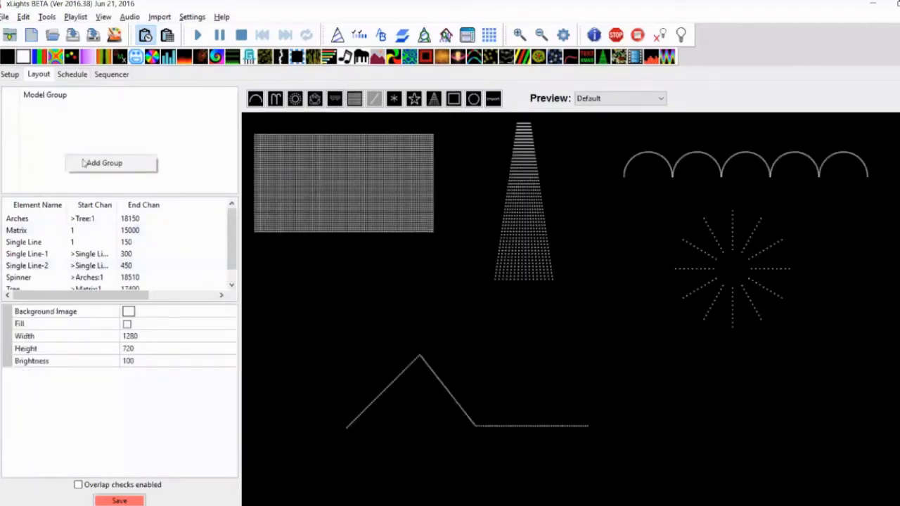
click(94, 163)
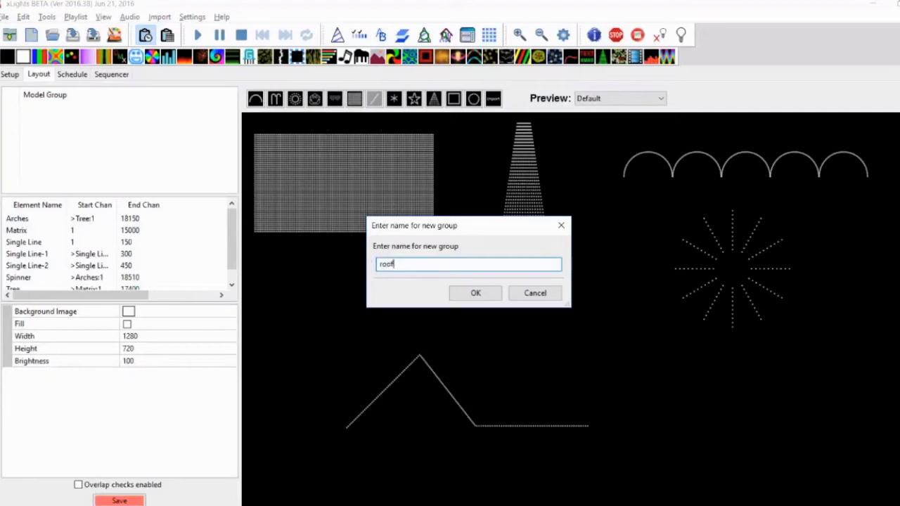
key(Return)
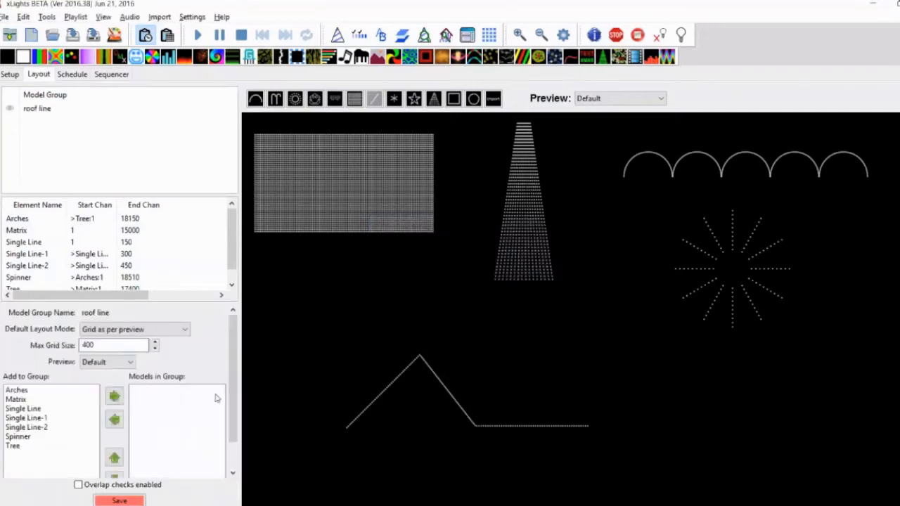
- Add Single Line, Single Line-1 and Single Line-2 to the roof line group and save the layout
click(45, 414)
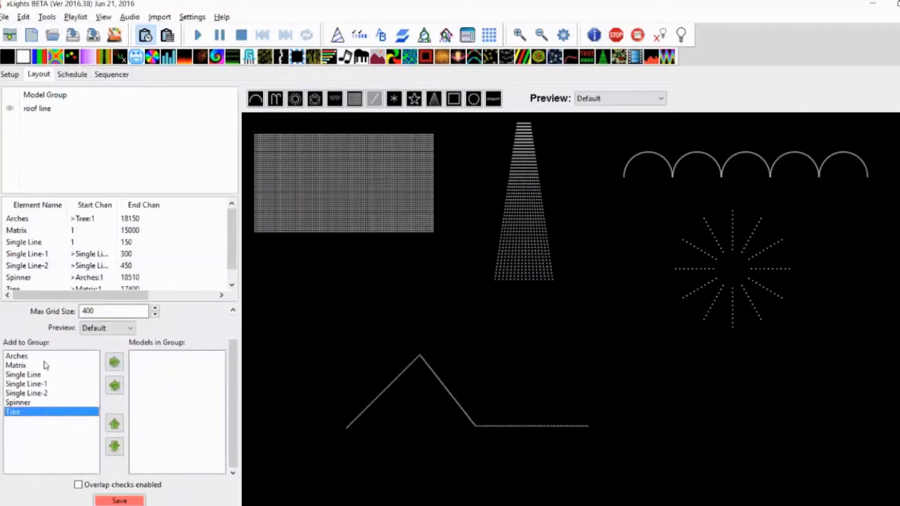
click(39, 375)
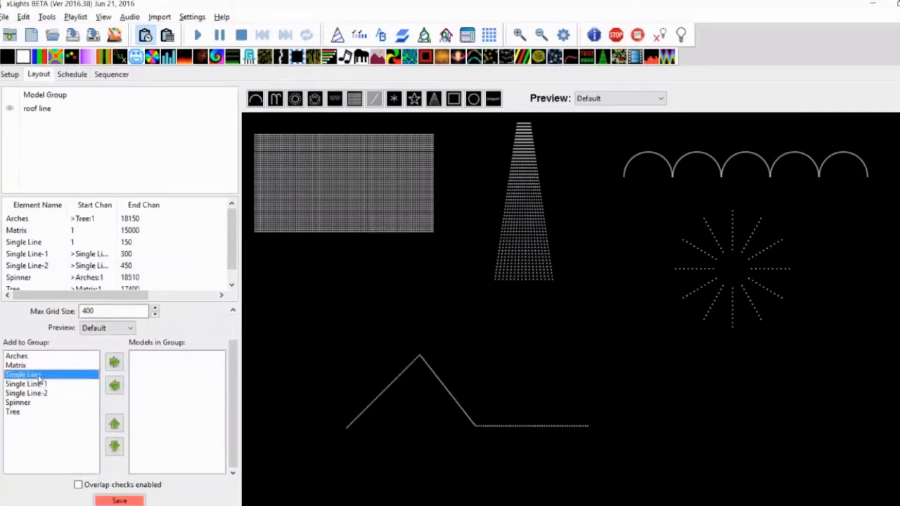
click(114, 362)
click(114, 362)
click(114, 362)
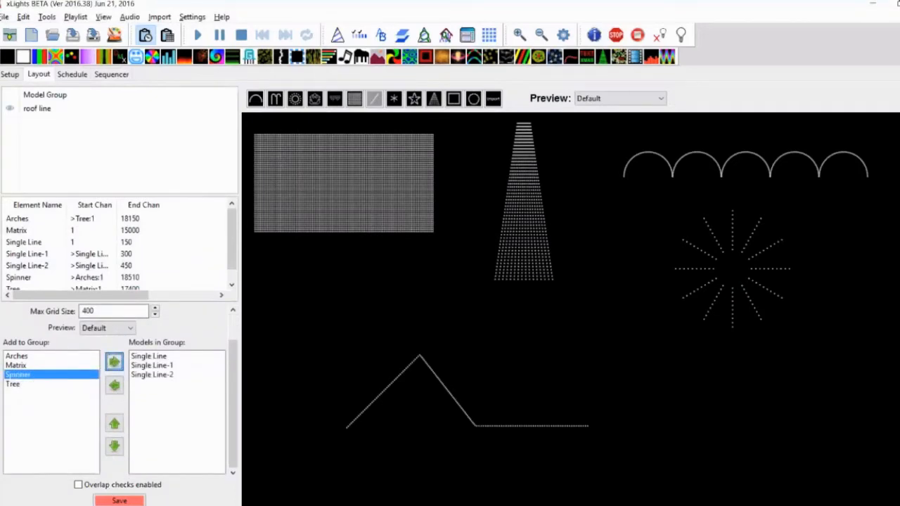
click(112, 501)
click(390, 263)
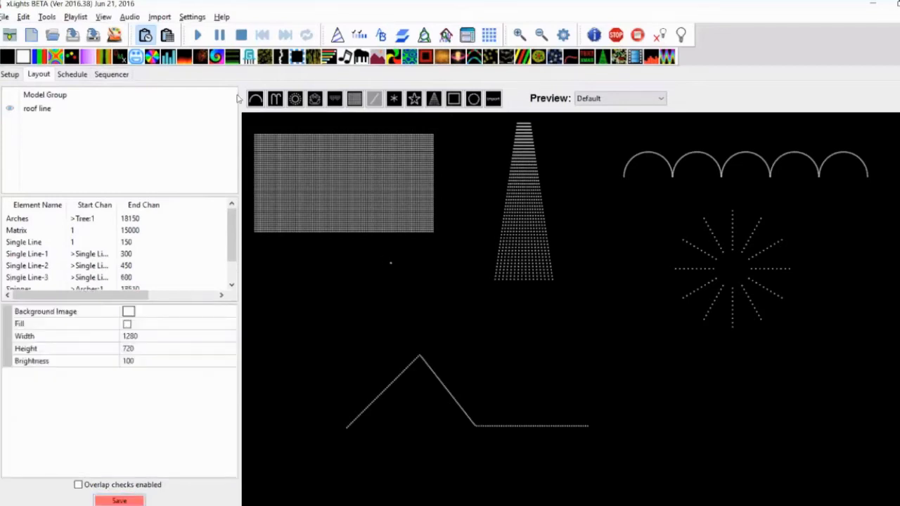
- Add the roof line group to the sequencer's v1 view through the display elements
click(106, 75)
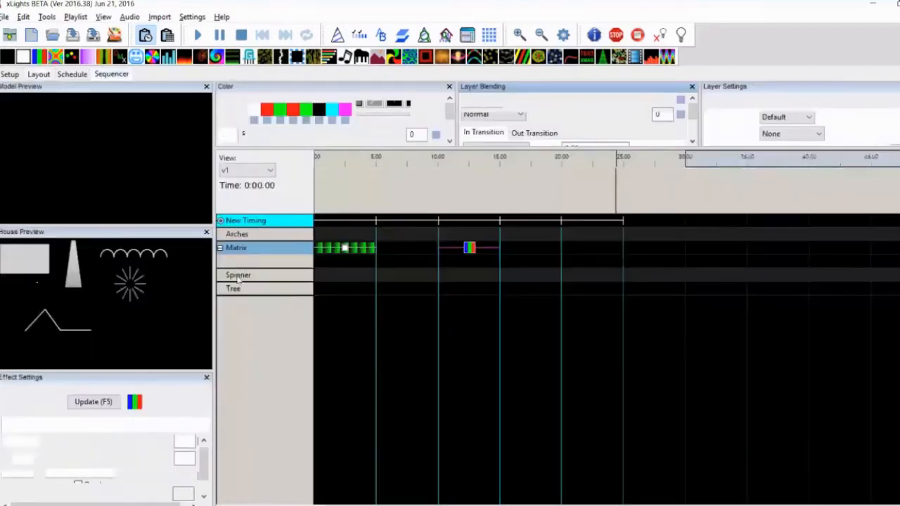
right_click(240, 286)
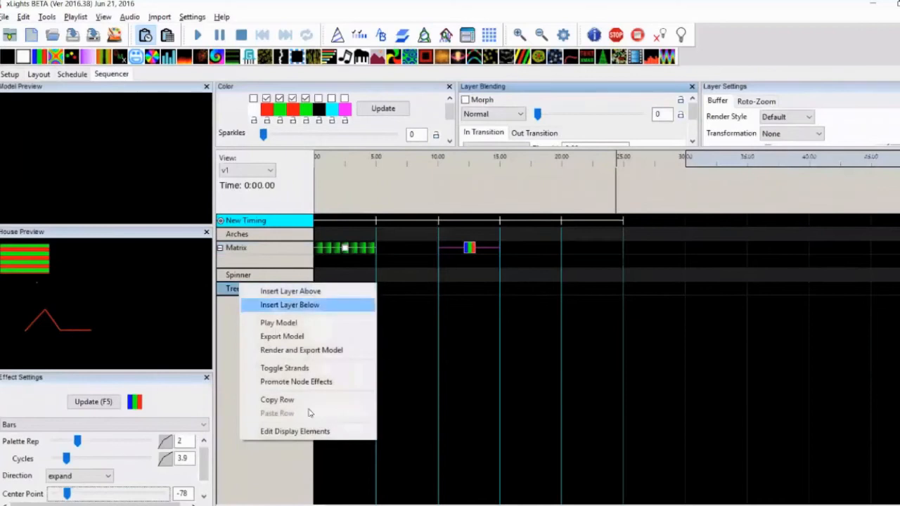
click(295, 431)
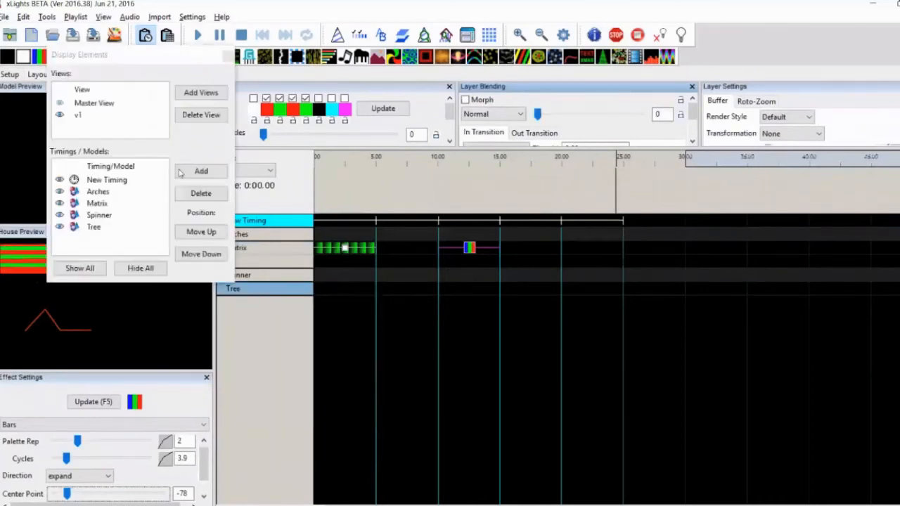
click(201, 171)
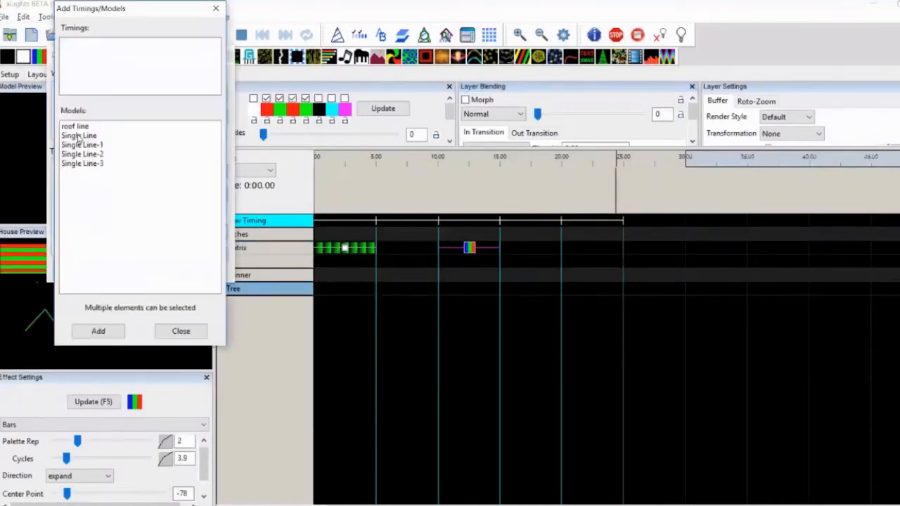
click(75, 126)
click(99, 331)
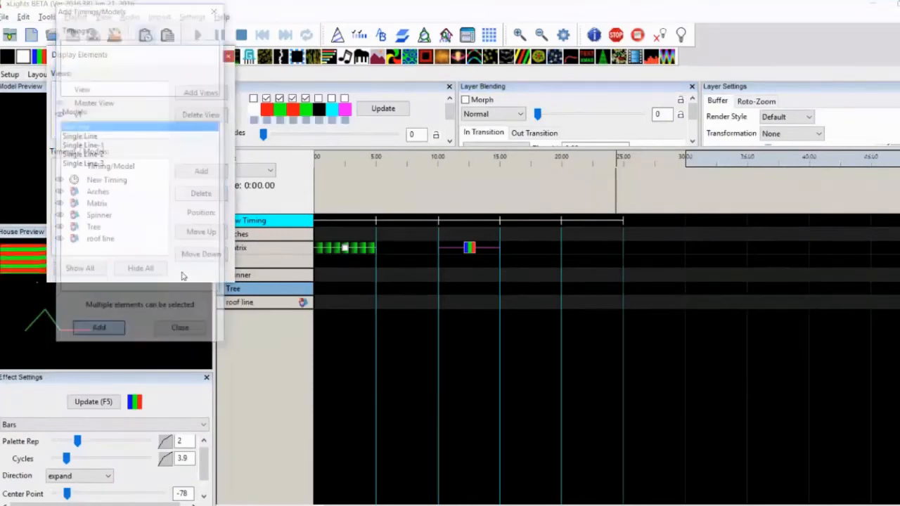
click(228, 58)
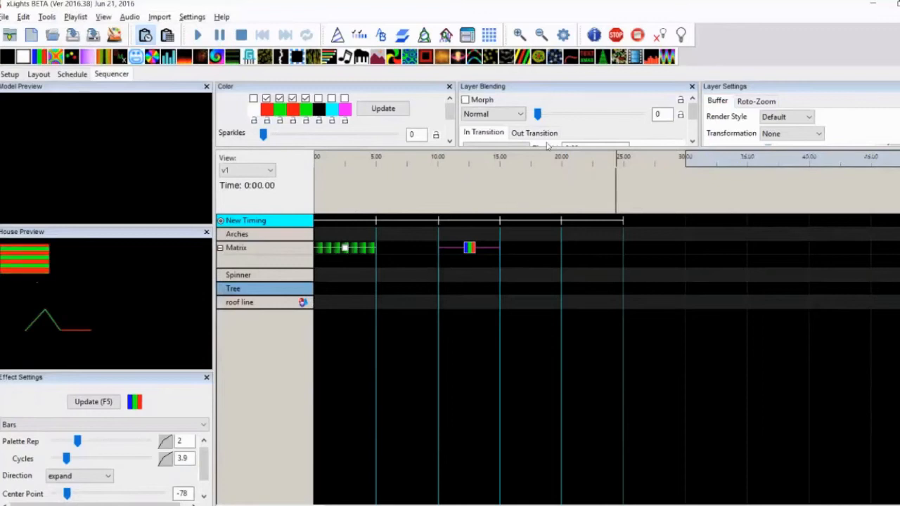
- Place a Bars effect on the roof line row from 5 to 10 seconds, with Direction H-expand and Center Point -55
drag(87, 62, 418, 306)
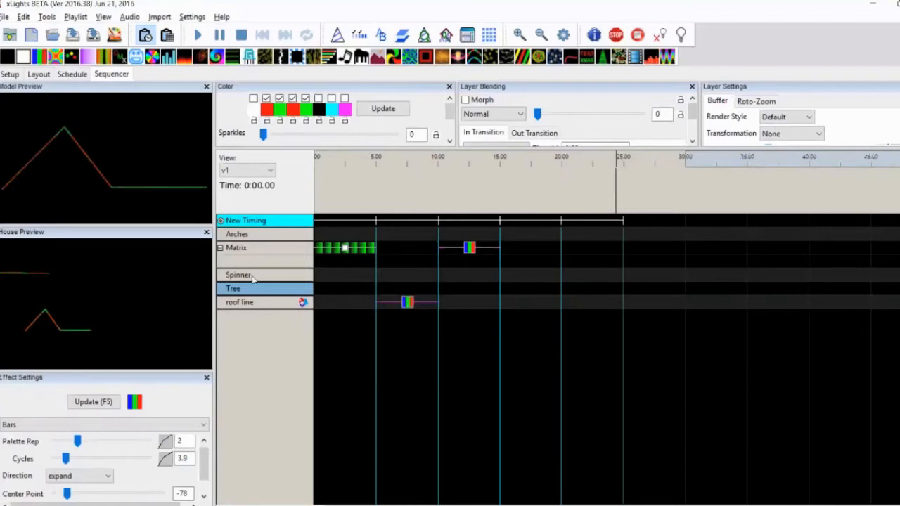
click(79, 476)
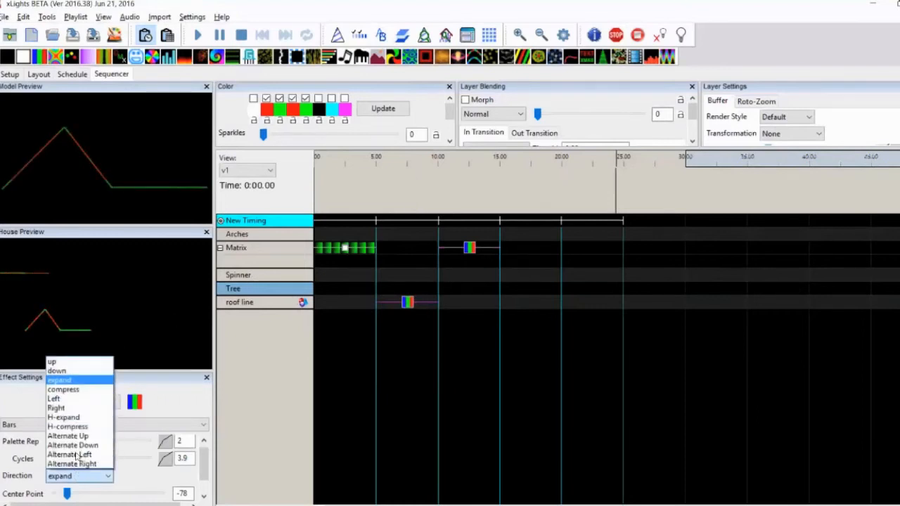
click(73, 418)
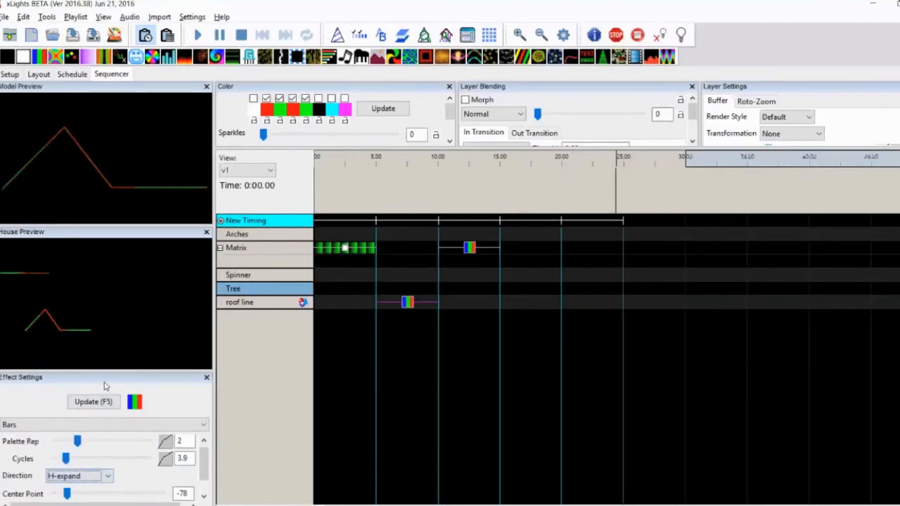
drag(67, 494, 81, 495)
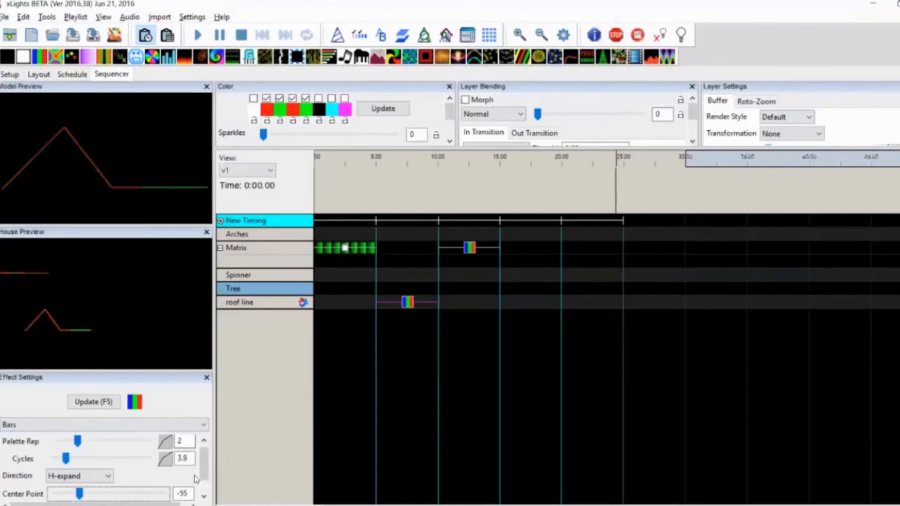
- Change the roof line Bars effect's Direction to H-compress
click(80, 476)
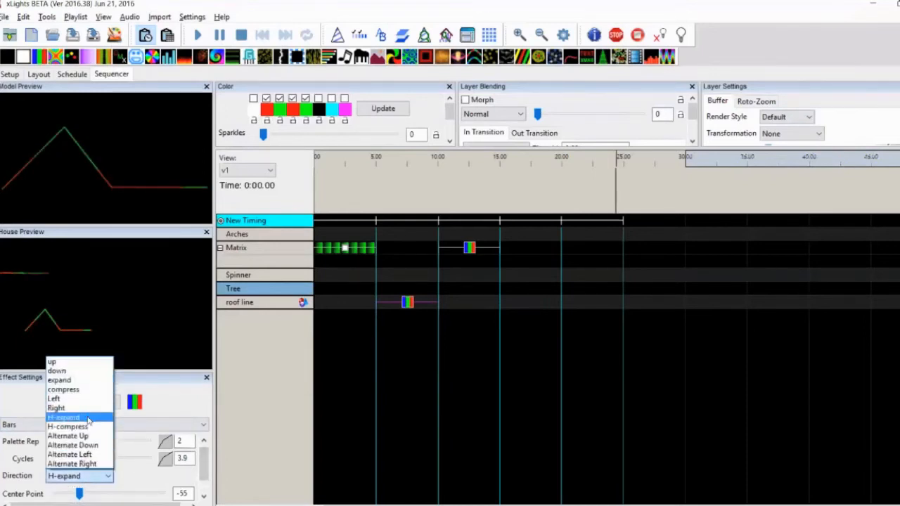
click(86, 427)
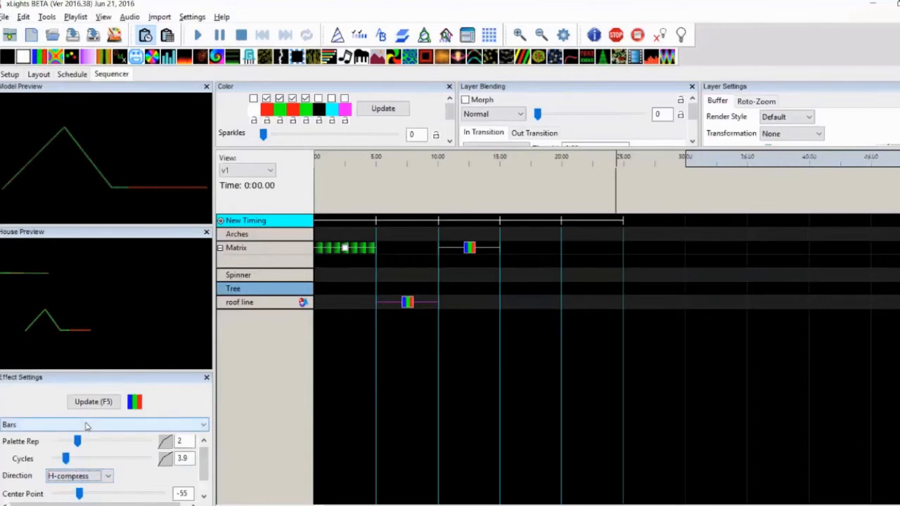
click(89, 478)
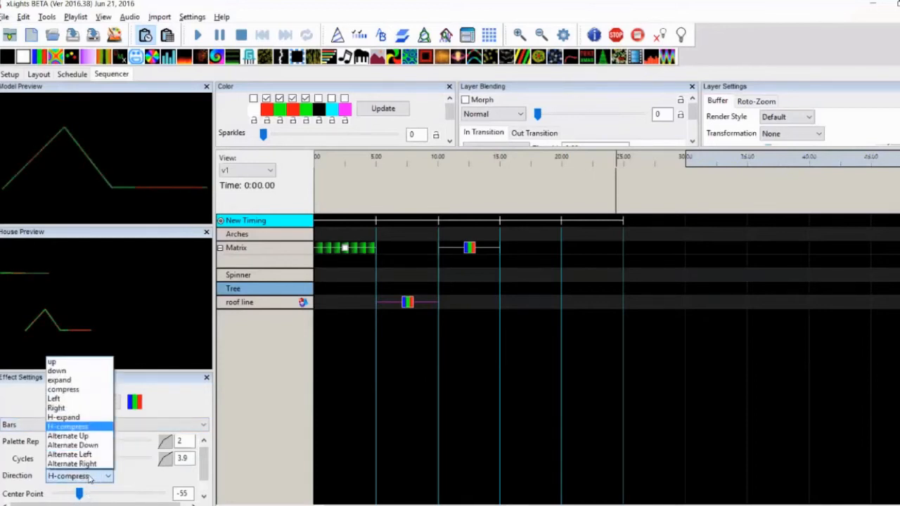
click(550, 364)
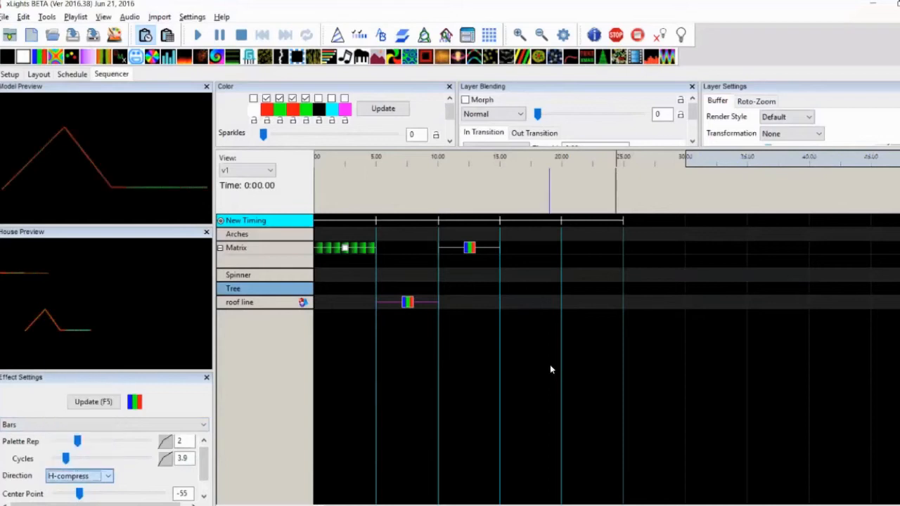
- Set the Matrix row's Bars effect to Direction Alternate Up and Cycles 1.6
click(467, 249)
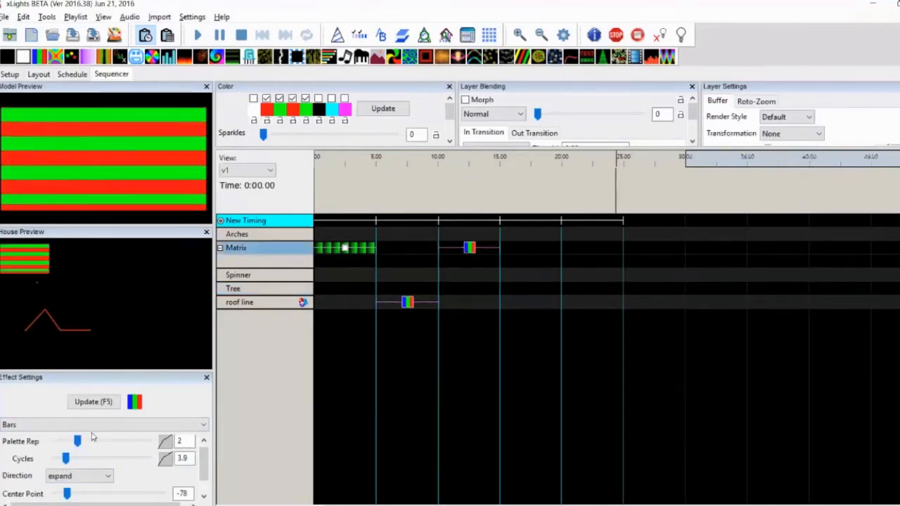
click(74, 478)
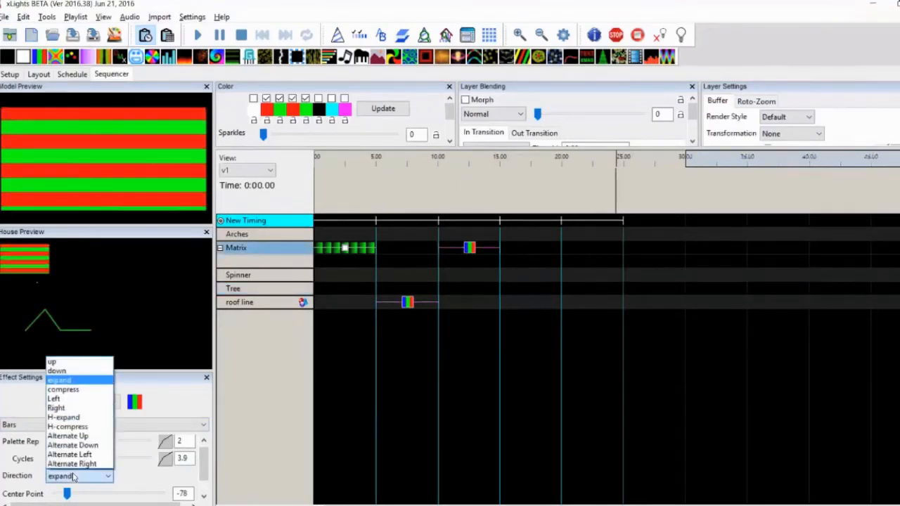
click(82, 436)
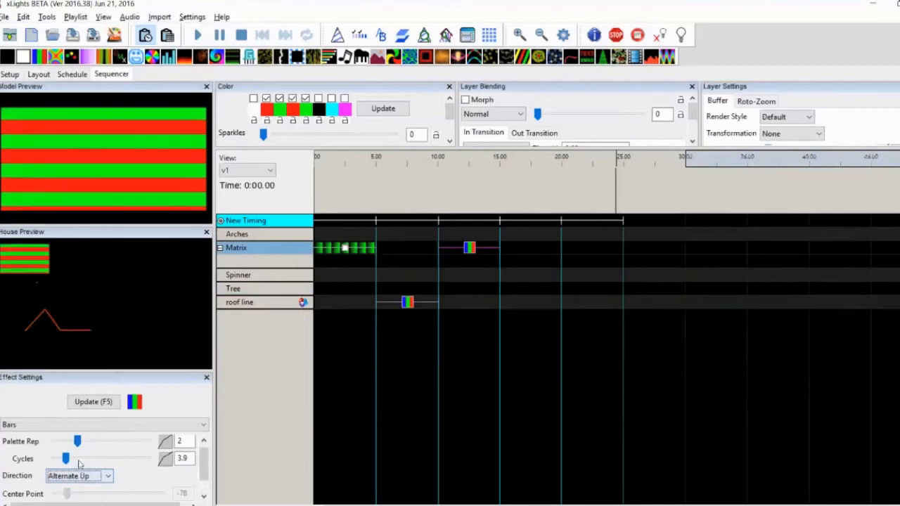
drag(66, 460, 66, 460)
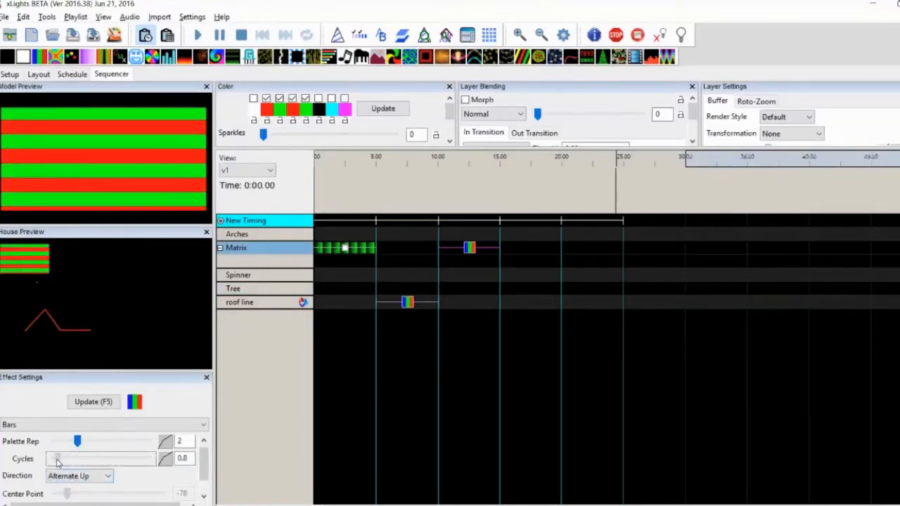
drag(56, 458, 59, 458)
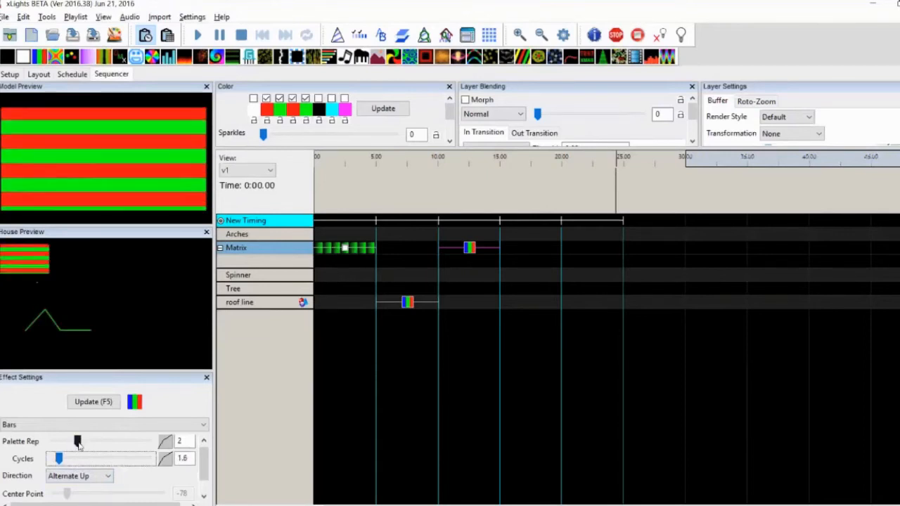
- Set the Matrix Bars effect to Palette Rep 1 and Cycles 7.6, with only the first red and first green colors enabled
drag(78, 442, 66, 445)
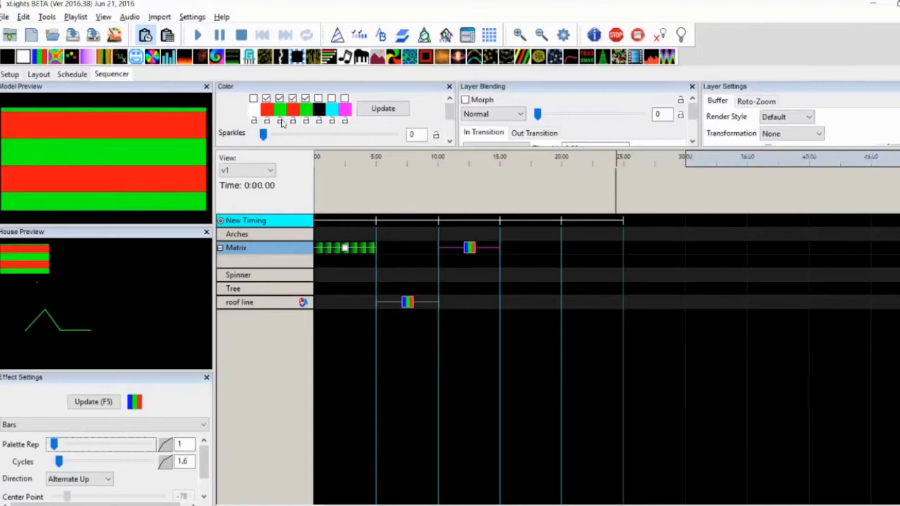
click(293, 98)
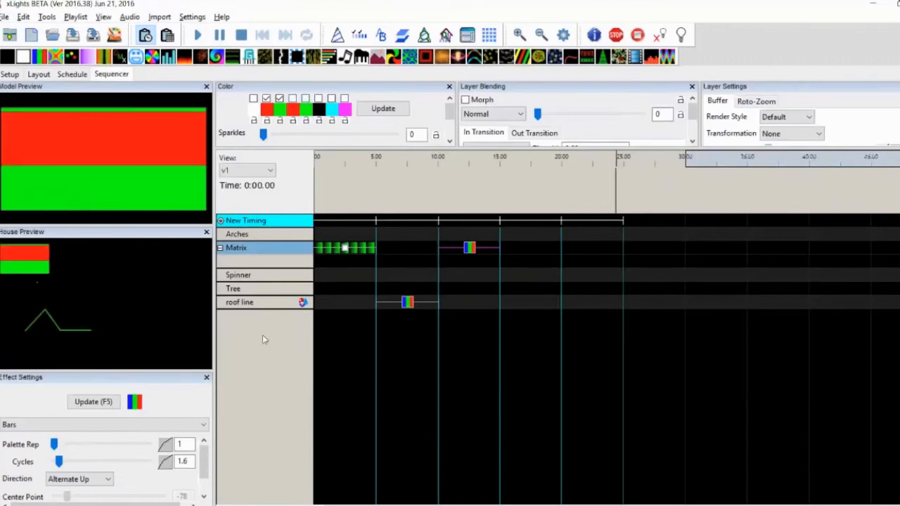
click(78, 463)
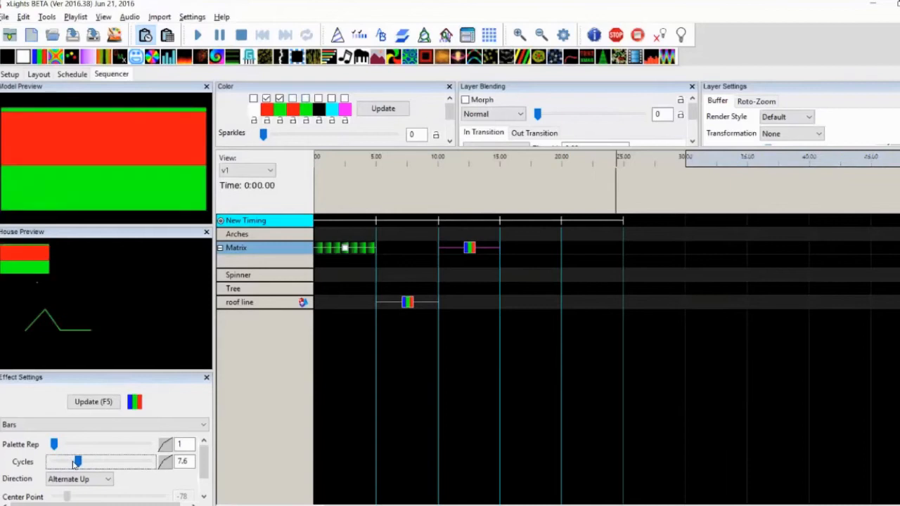
- Set the Matrix Bars effect's Direction to Alternate Down, with Palette Rep 2 and Cycles 3.0
click(70, 481)
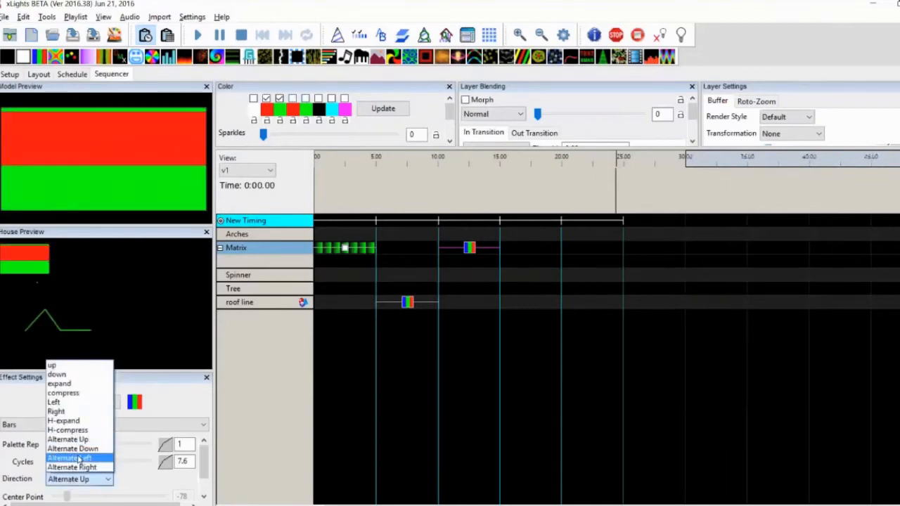
click(77, 448)
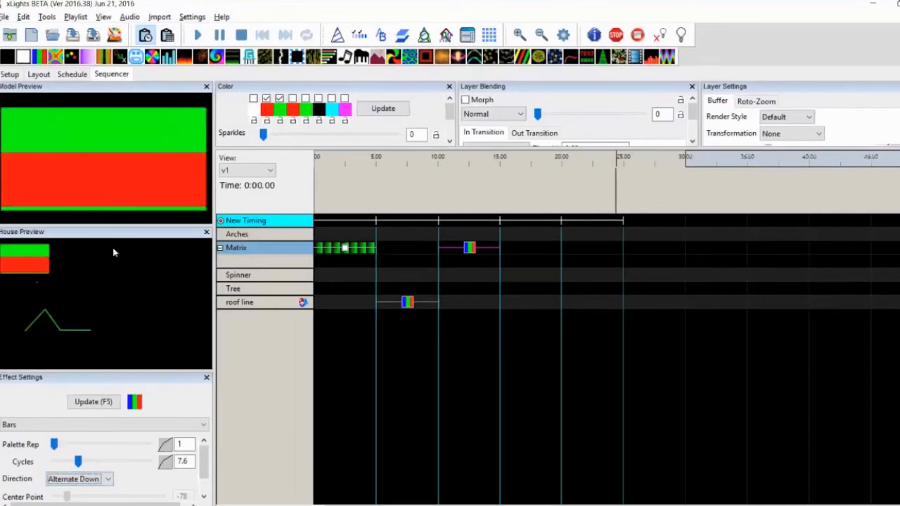
drag(54, 444, 76, 446)
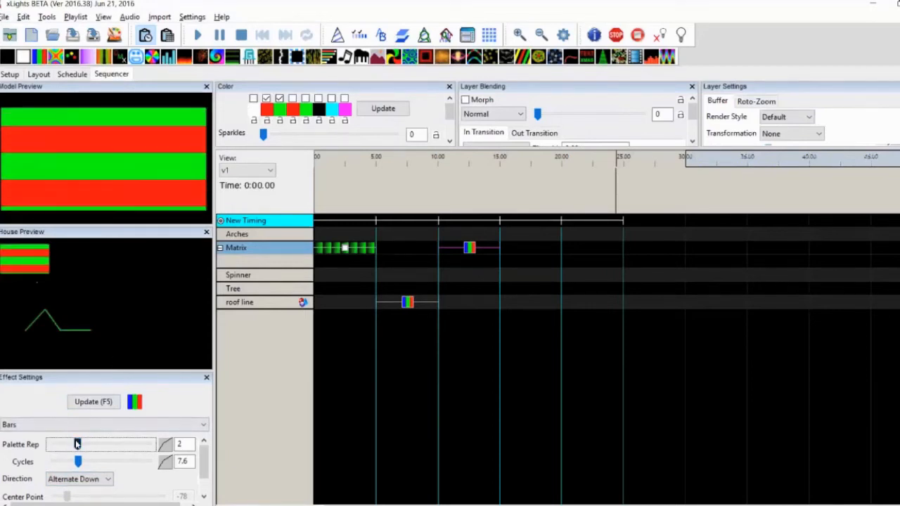
drag(77, 462, 63, 462)
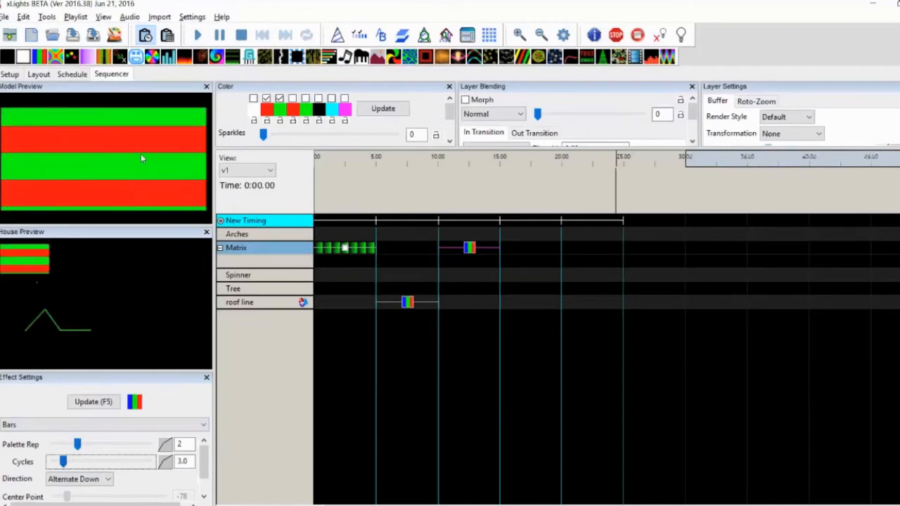
click(98, 479)
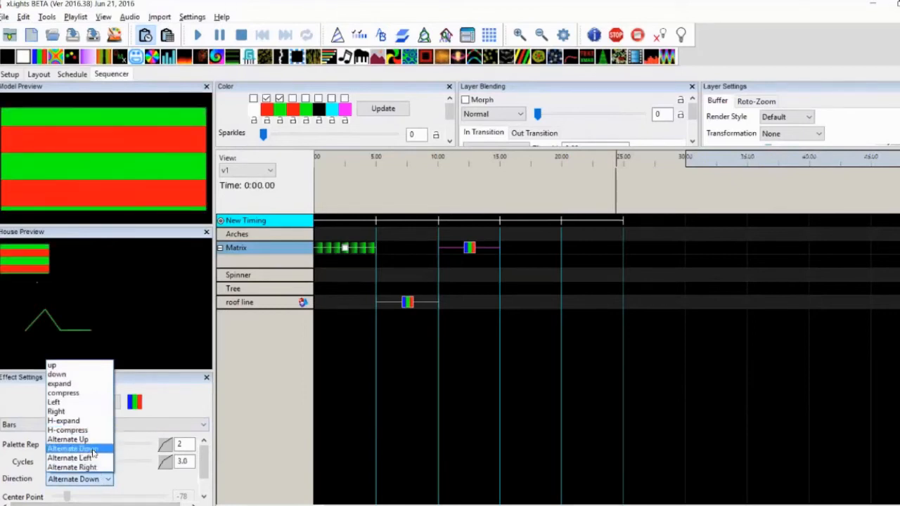
click(198, 490)
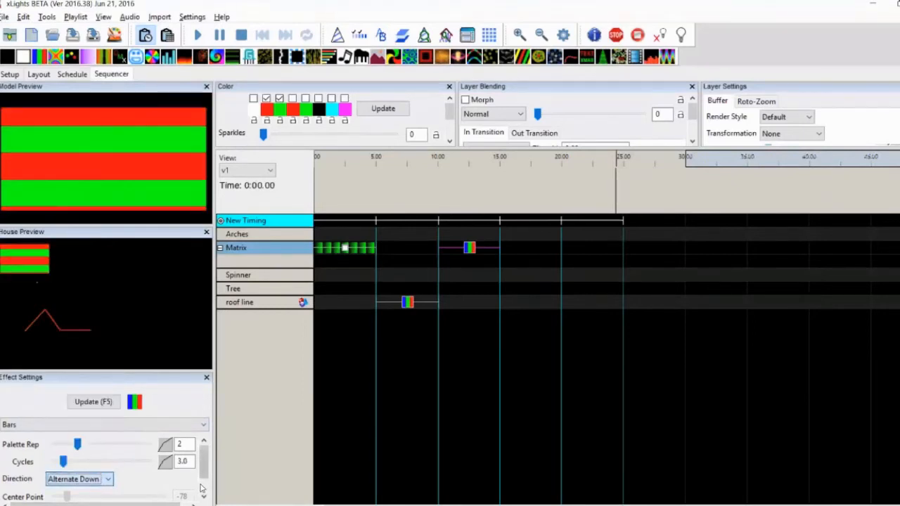
- Turn on Gradient for the Matrix Bars effect and set its Cycles to 0.0
scroll(204, 487, down, 2)
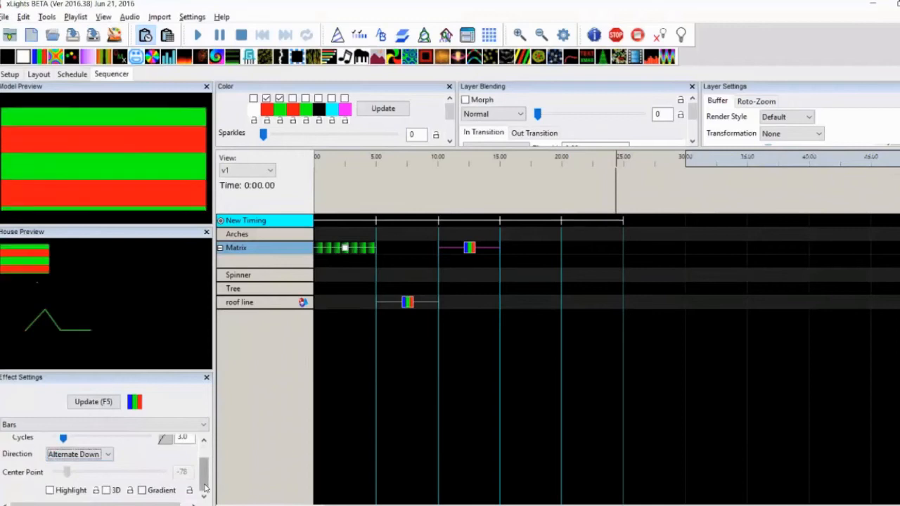
click(143, 490)
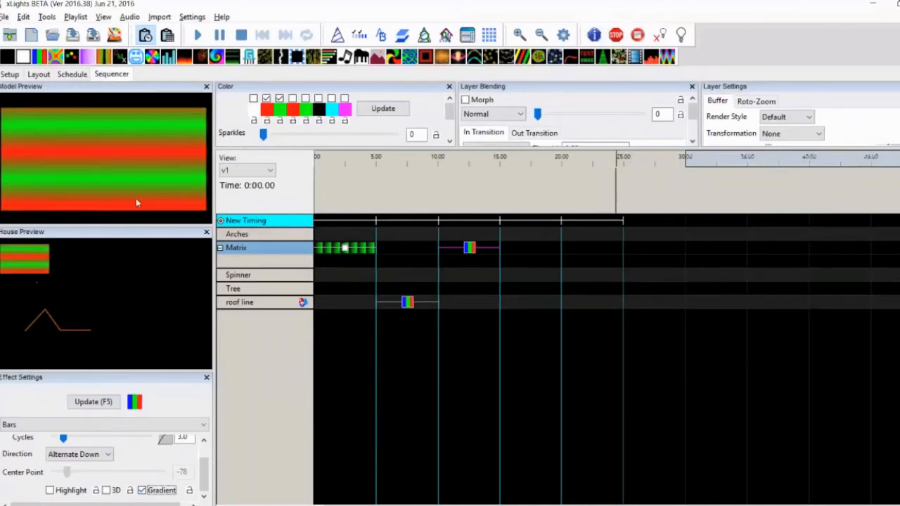
drag(70, 437, 53, 437)
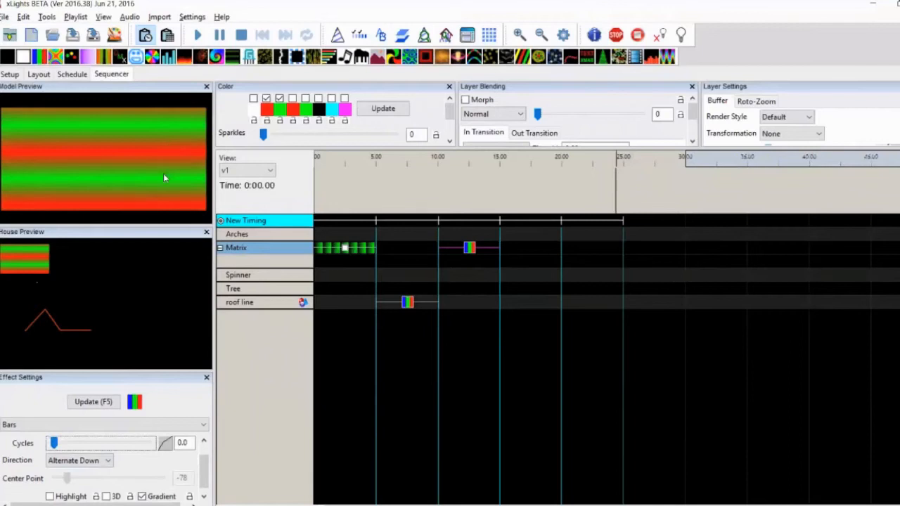
- Switch the Matrix Bars effect from Gradient to 3D
click(144, 497)
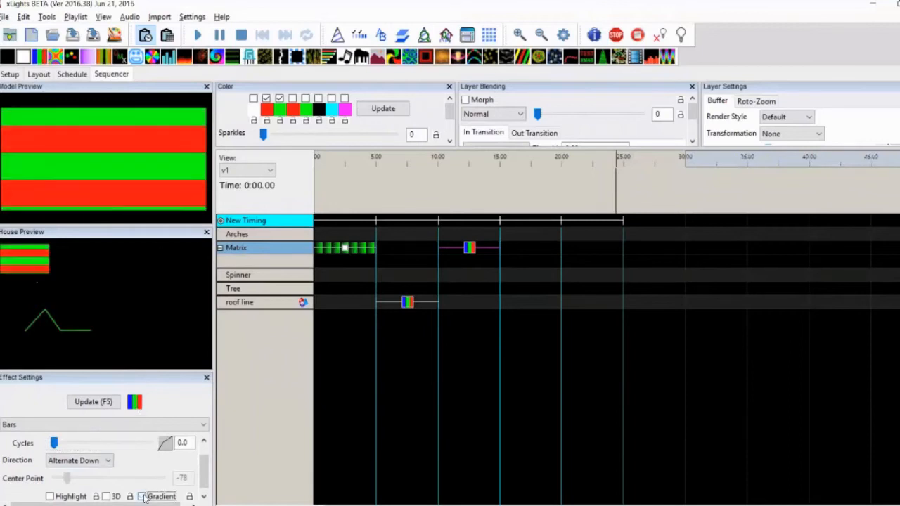
click(107, 497)
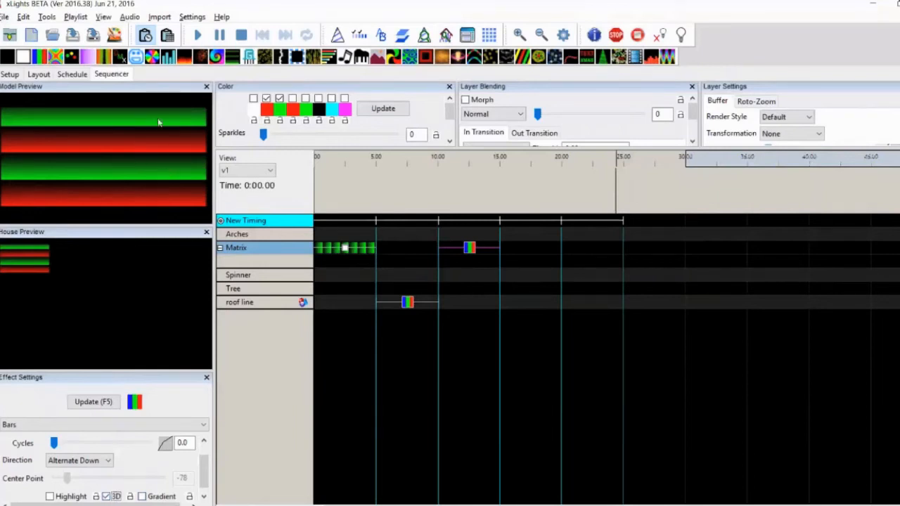
- Try 3D on the roof line Bars effect, and replace it with Highlight
click(407, 303)
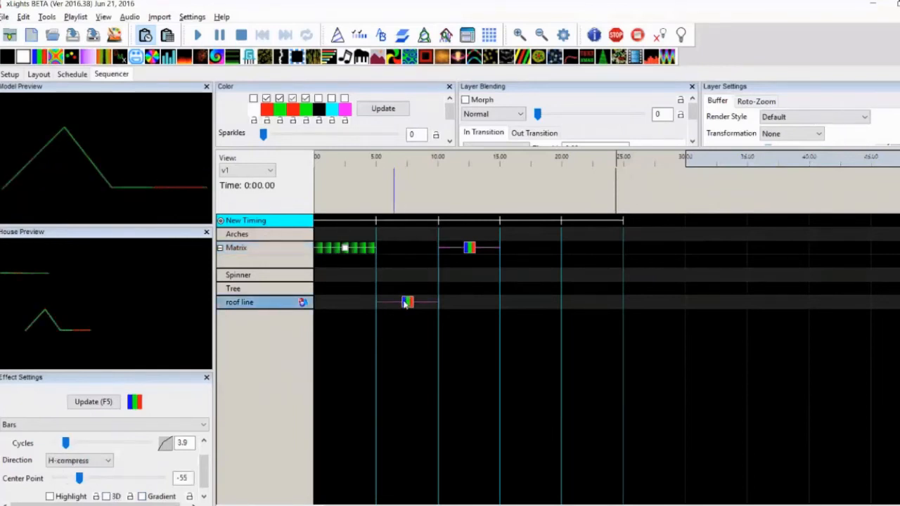
click(107, 496)
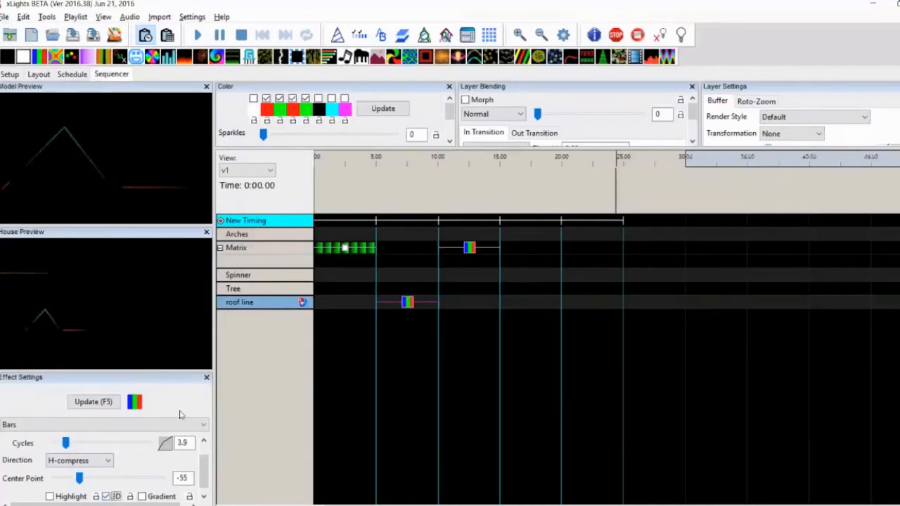
click(106, 497)
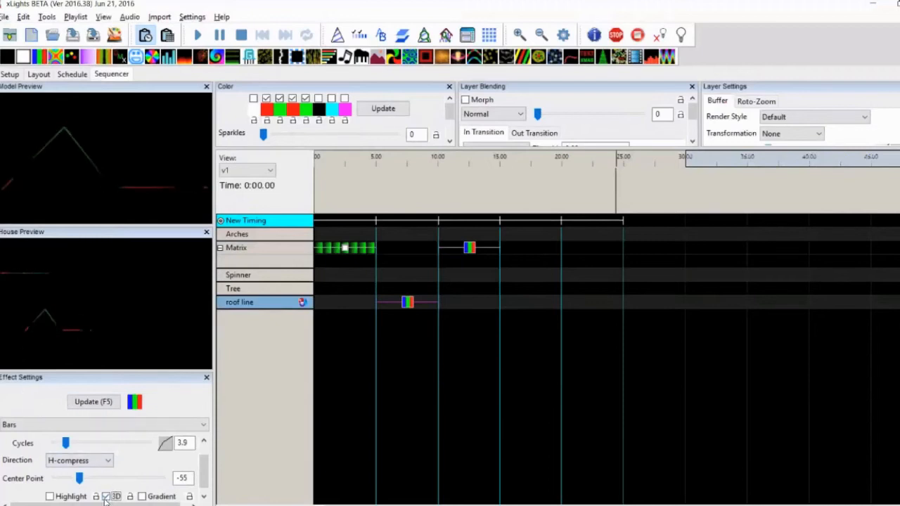
click(50, 497)
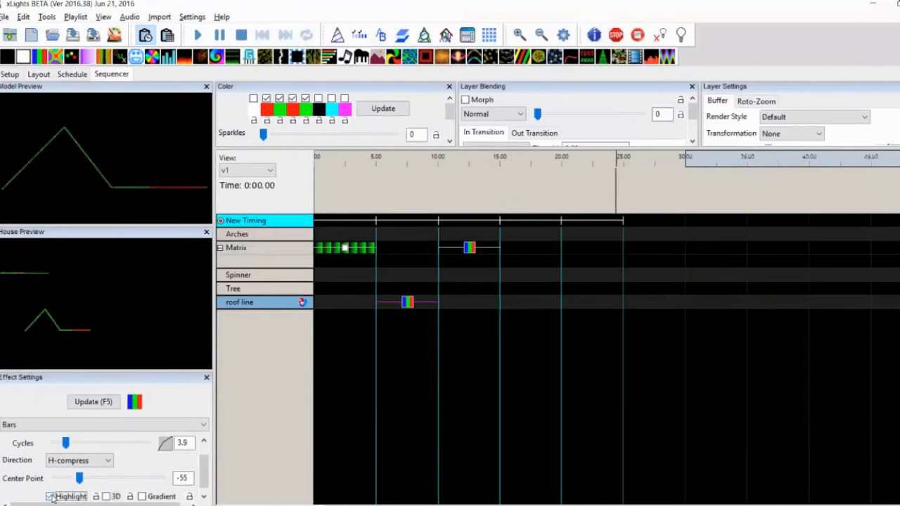
- Turn off 3D on the Matrix Bars effect and turn on Highlight instead
click(469, 249)
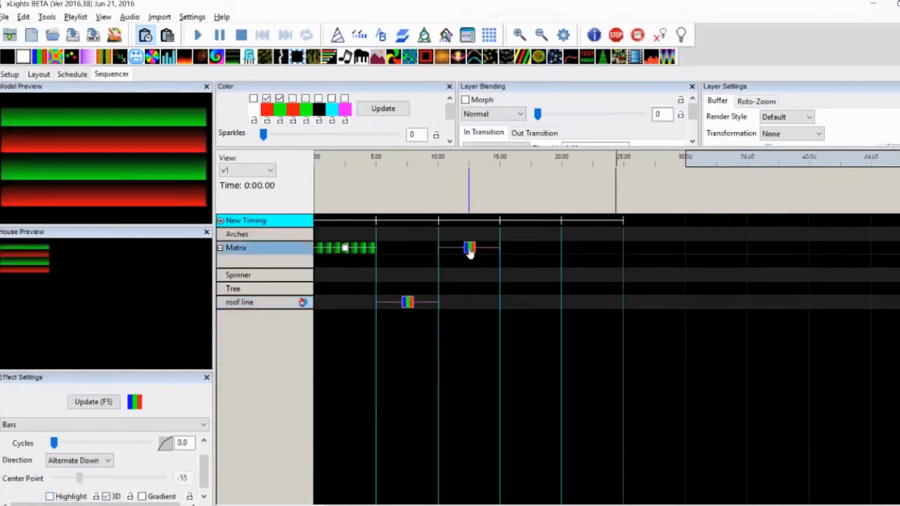
click(106, 497)
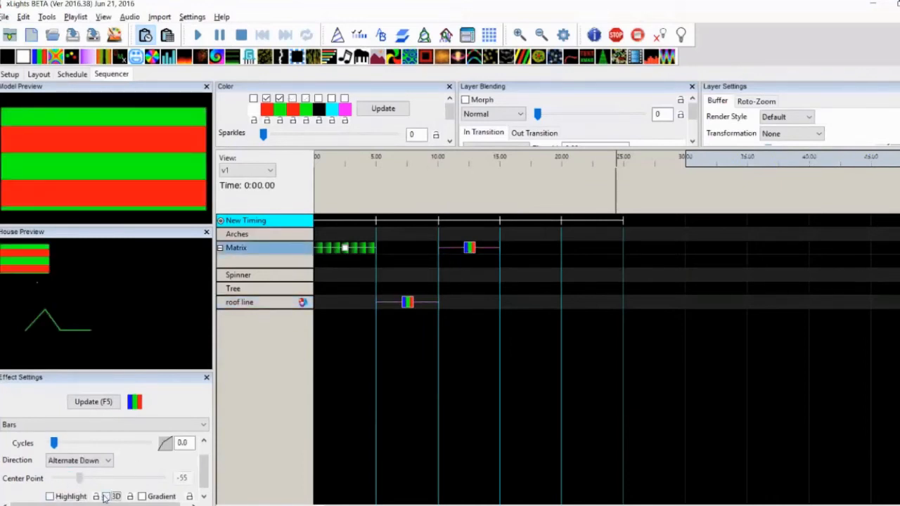
click(50, 497)
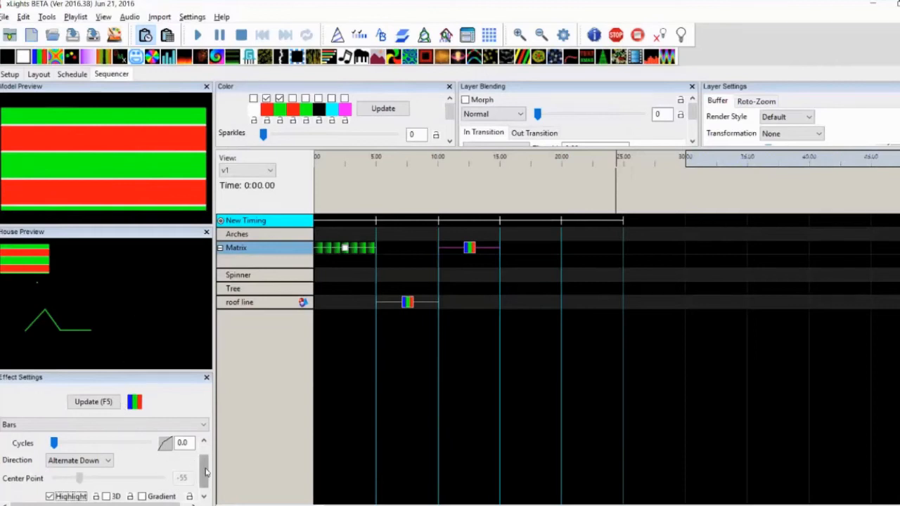
drag(207, 476, 206, 446)
drag(206, 478, 205, 494)
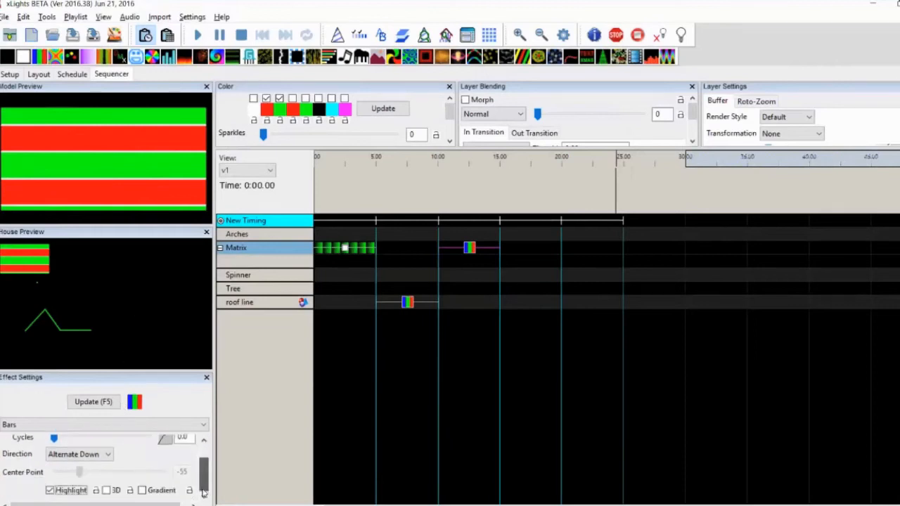
- Turn off Highlight on the Matrix Bars effect, keeping Direction at Alternate Down
click(93, 455)
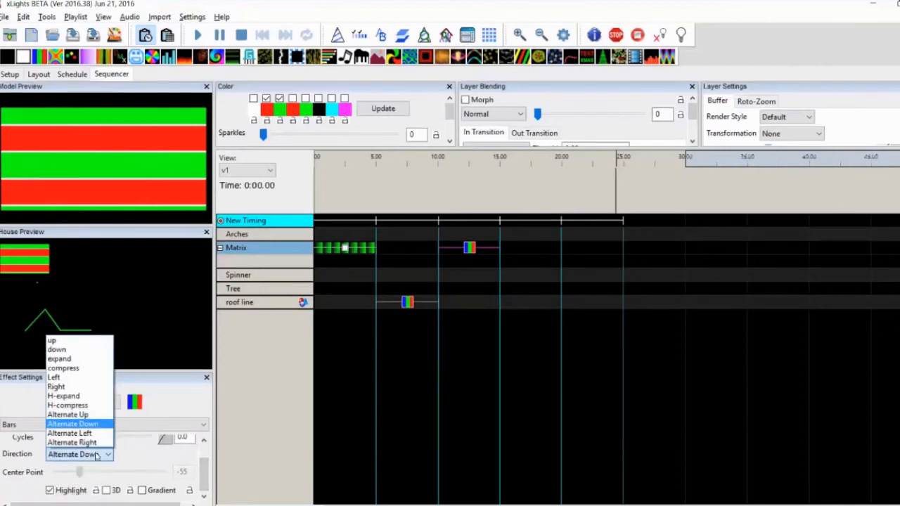
click(60, 492)
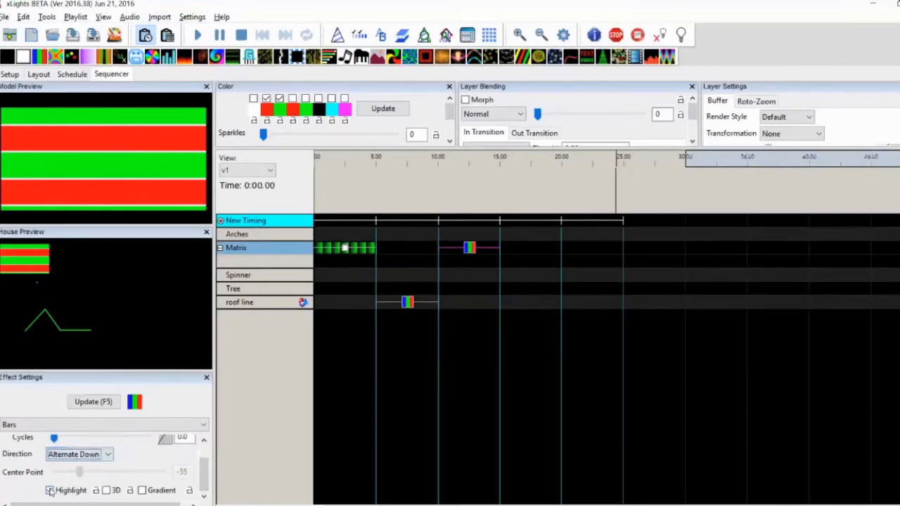
mouse_move(206, 475)
mouse_down()
mouse_move(207, 456)
mouse_move(210, 481)
mouse_up()
- Move the Bars effect from the Matrix row up to the Arches row, in the 10 to 15 second interval
drag(468, 252, 465, 252)
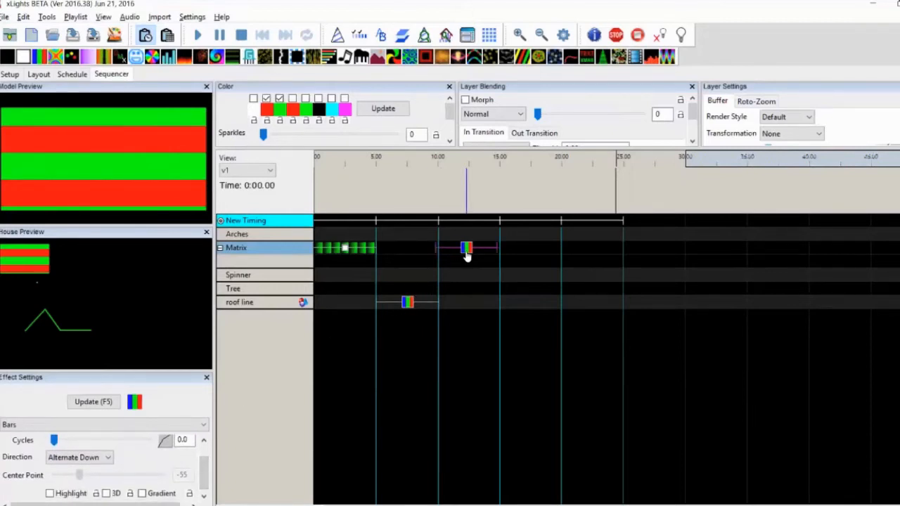
drag(466, 252, 469, 236)
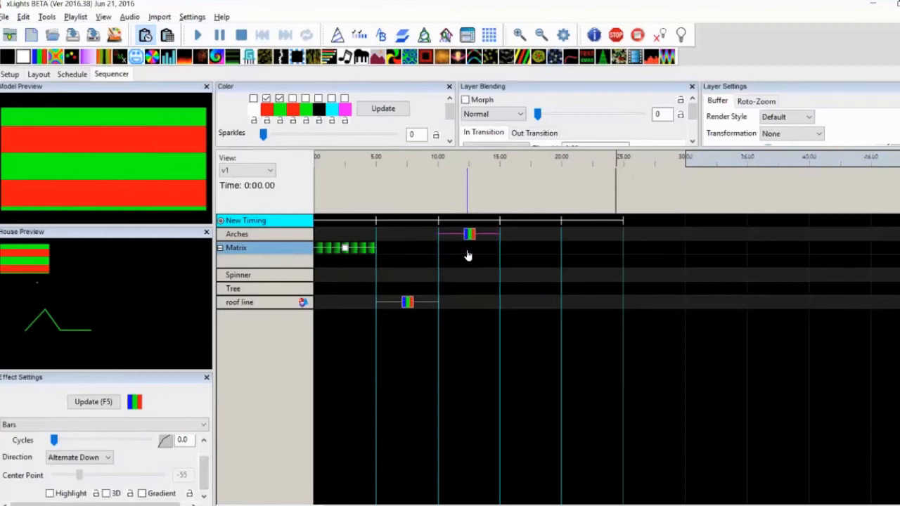
click(469, 235)
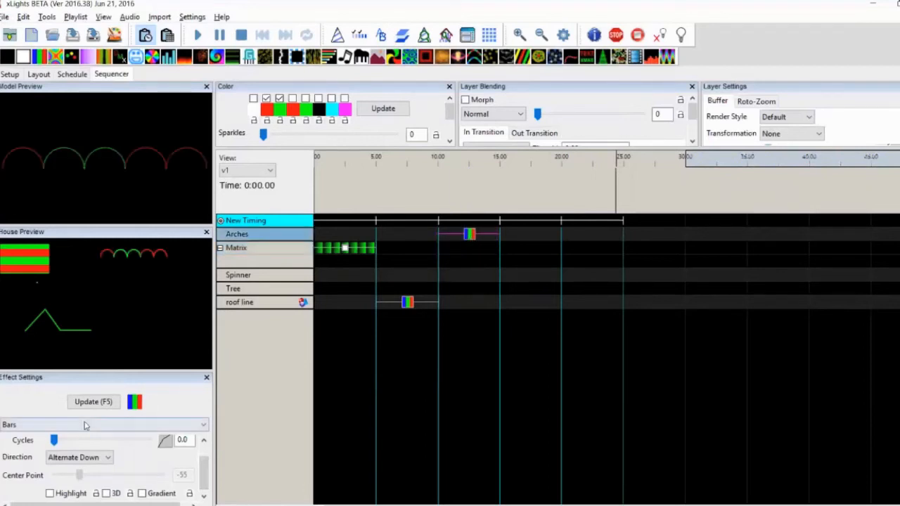
- Set the Arches Bars effect to Direction Right and Cycles 15.0
click(77, 457)
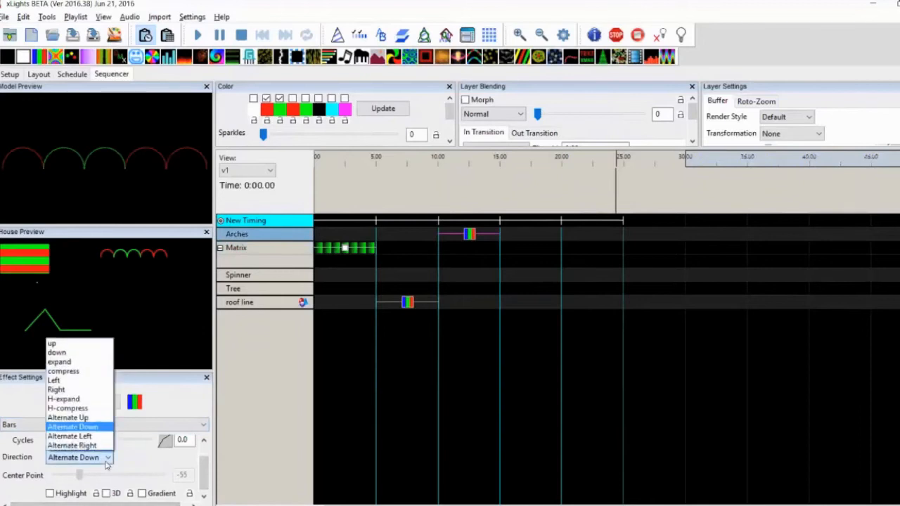
click(74, 389)
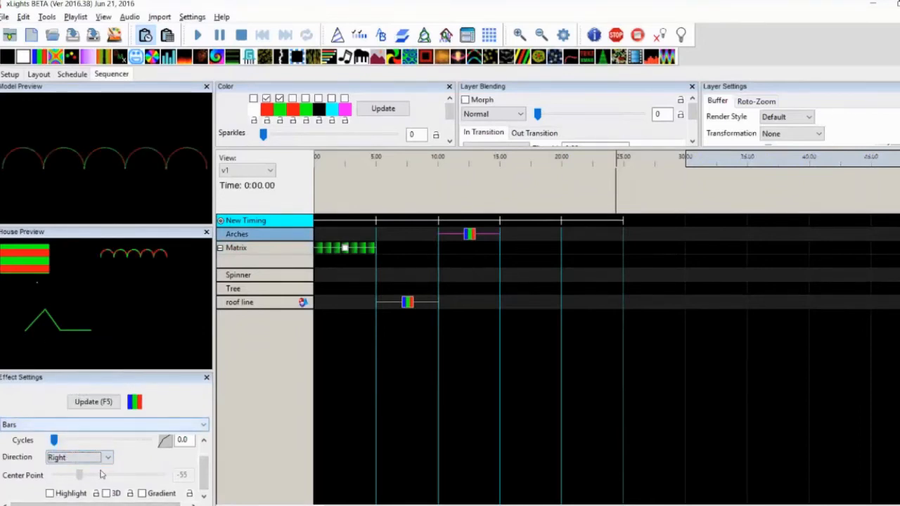
click(101, 441)
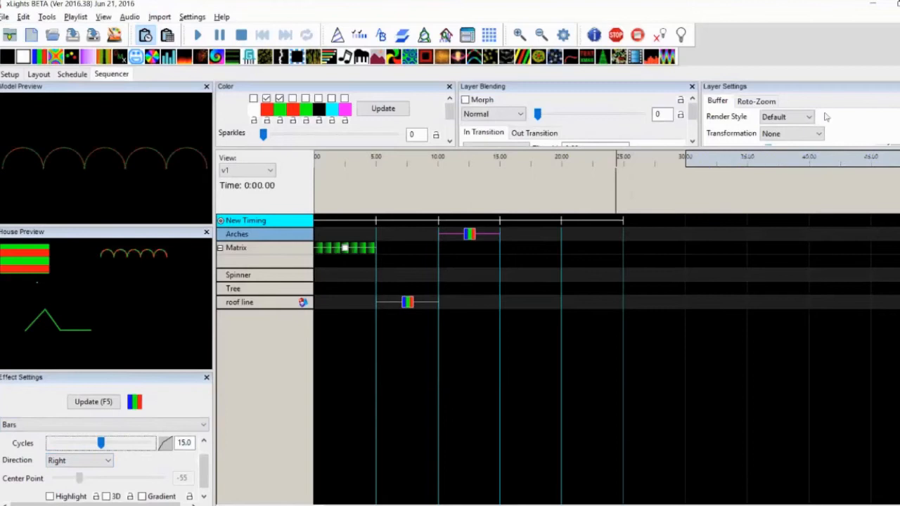
- Try Render Style Single Line on the Arches Bars effect with Cycles at 3.0, and return the style to Default
click(799, 120)
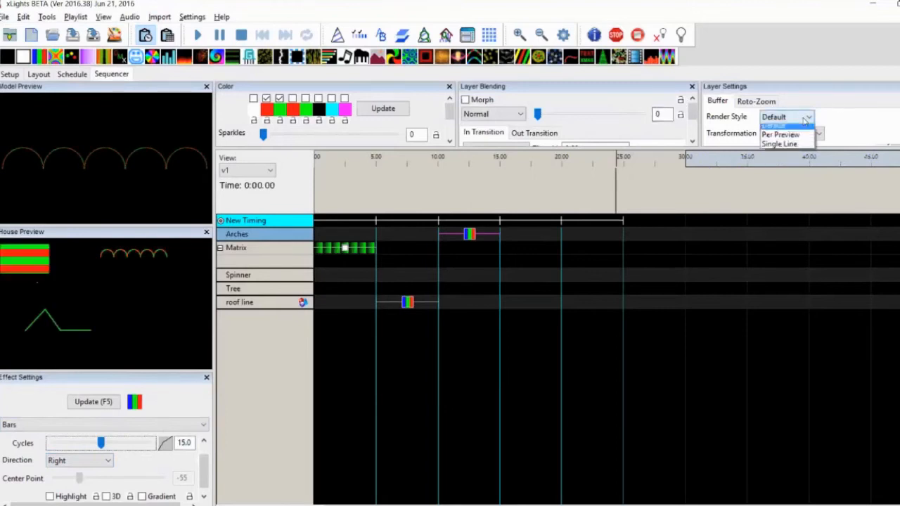
click(787, 145)
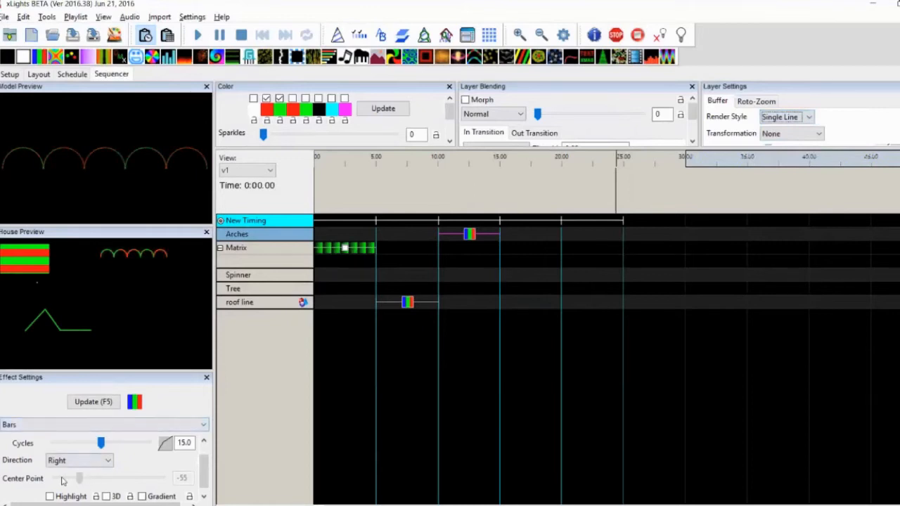
drag(68, 445, 69, 443)
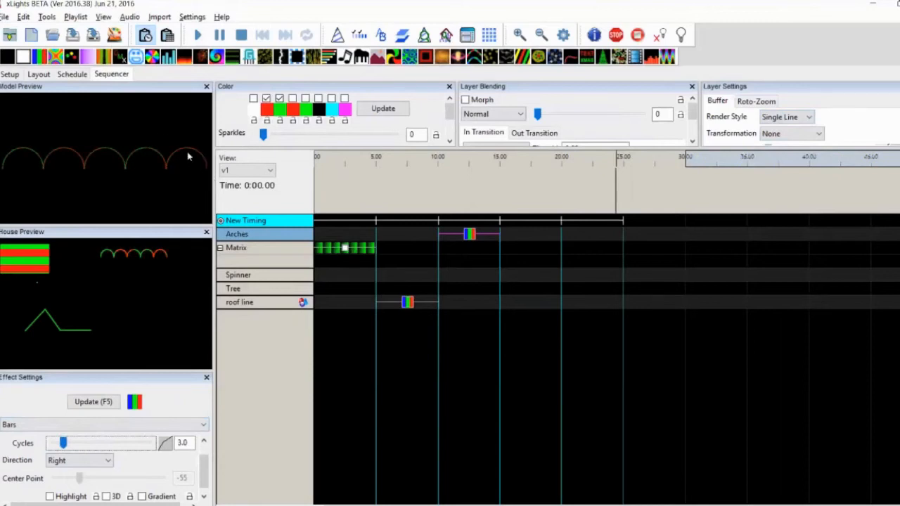
click(795, 118)
click(777, 130)
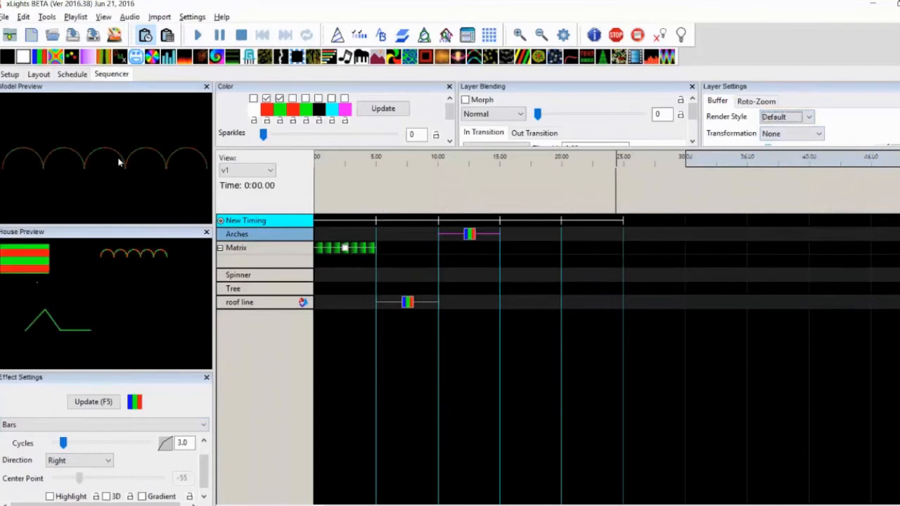
- Try Render Style Per Preview on the Arches Bars effect, and restore the Default style
click(807, 132)
click(803, 122)
click(802, 120)
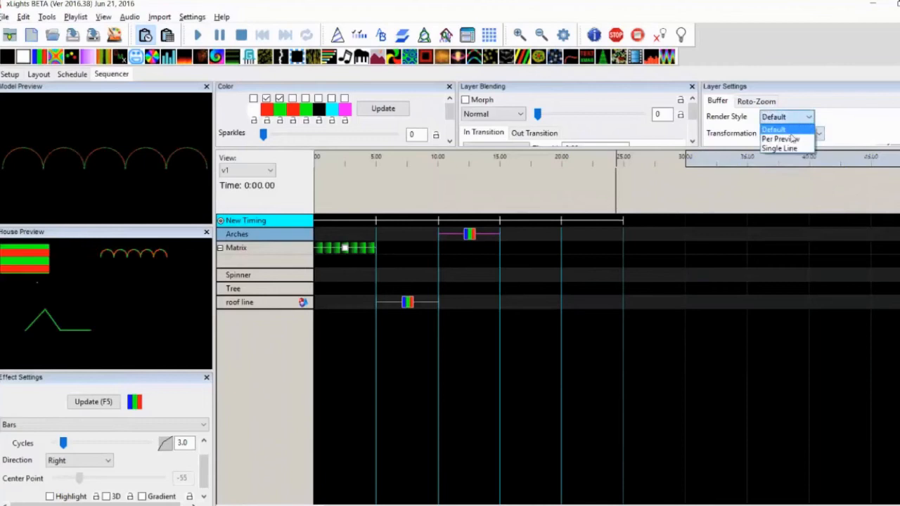
click(793, 139)
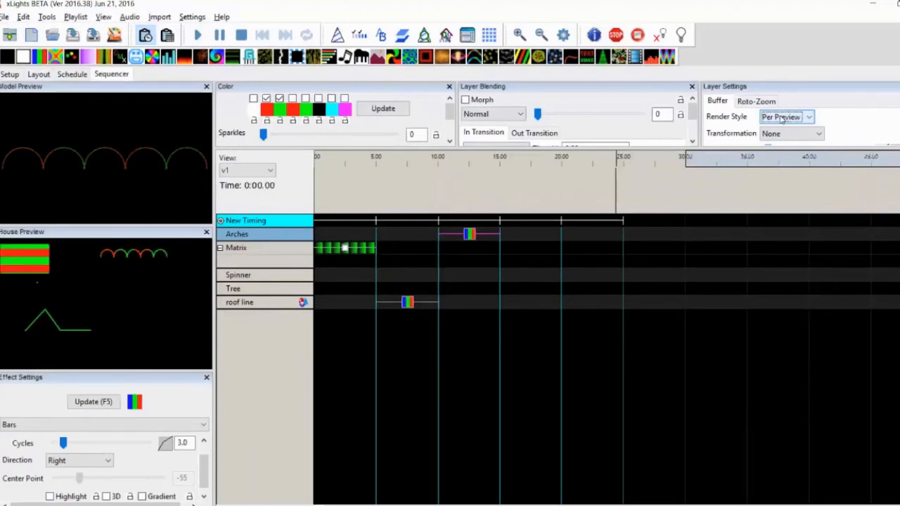
click(783, 117)
click(780, 129)
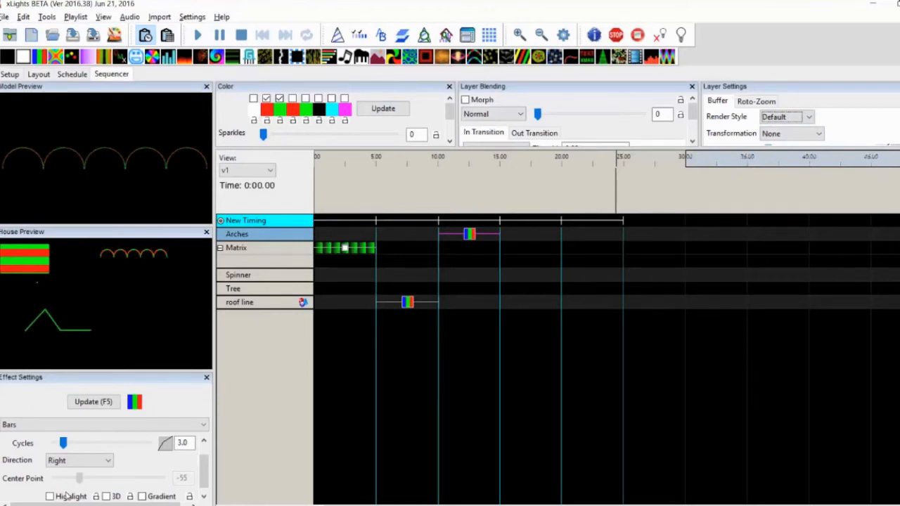
- Move the Bars effect from the Arches row down to the Tree row, keeping its 10 to 15 second interval
click(107, 496)
click(473, 238)
key(Down)
key(Down)
key(Down)
key(Down)
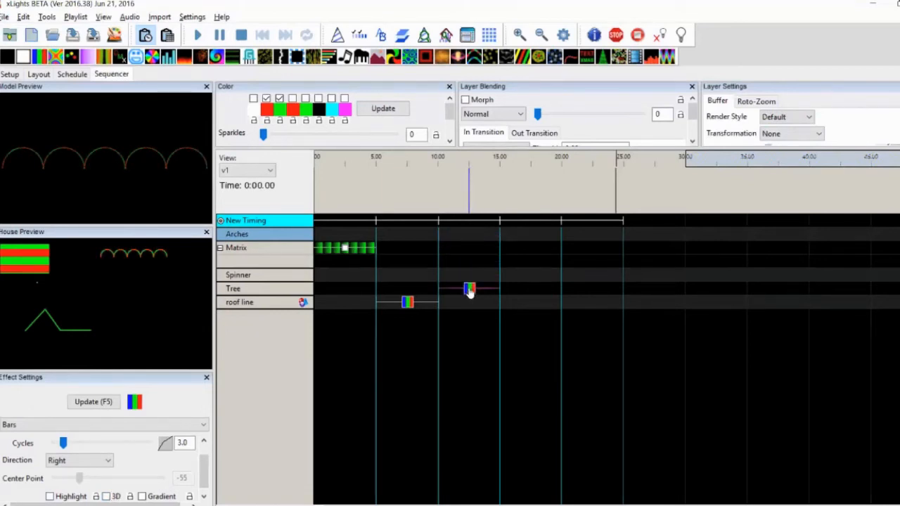
- Turn on 3D for the Tree Bars effect and set its Direction to down
click(470, 290)
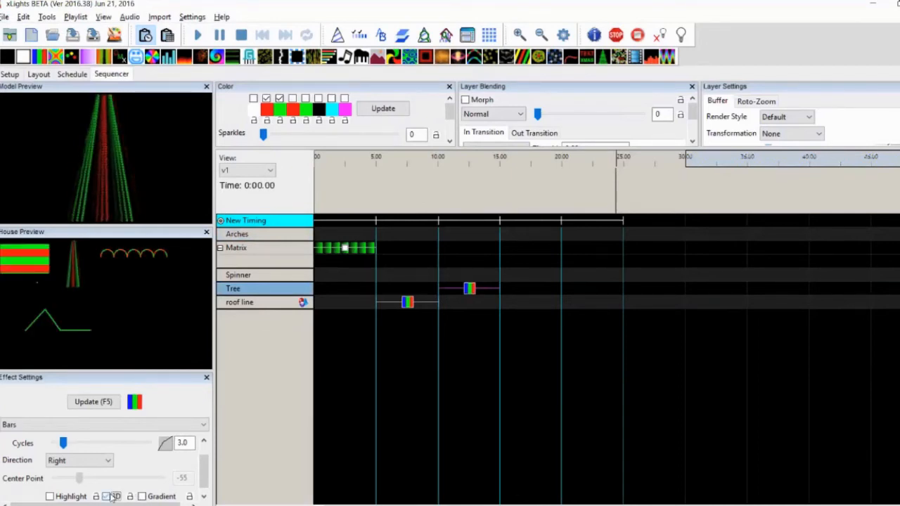
click(79, 461)
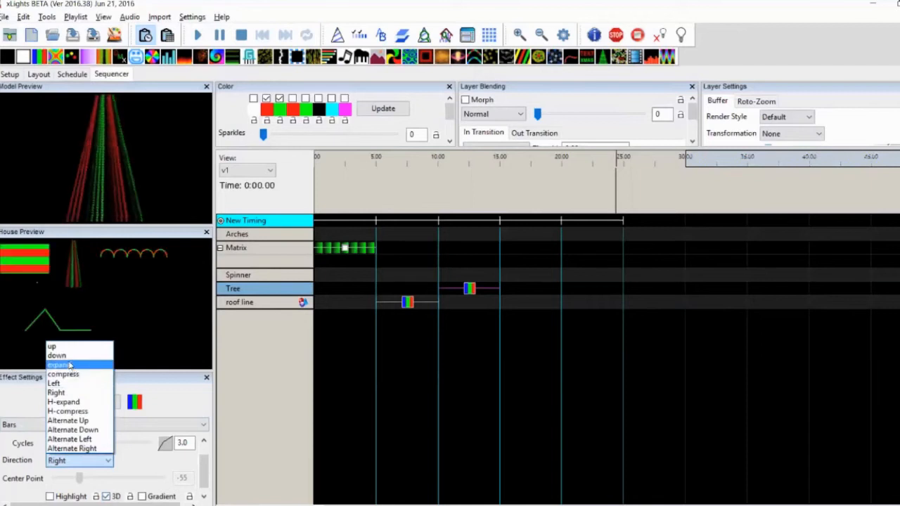
click(68, 356)
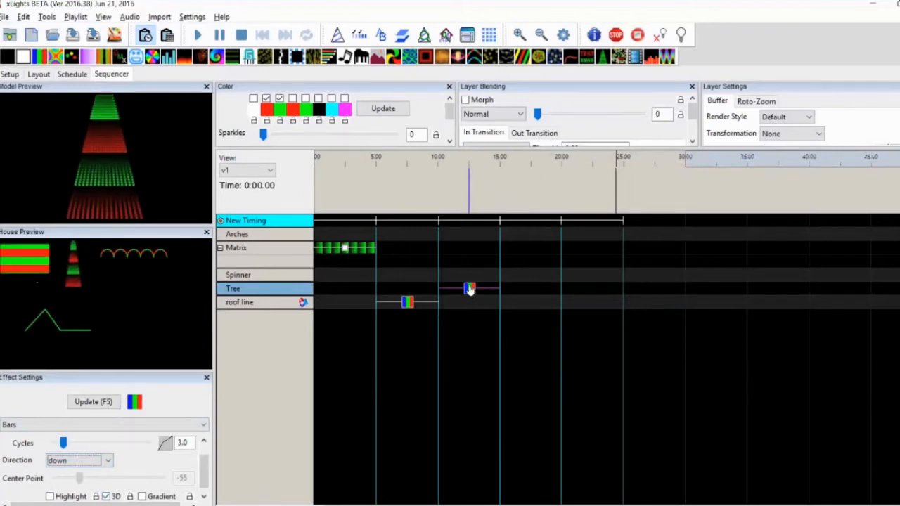
- Move the Bars effect from Tree to the Spinner row and set its Render Style to Per Preview
drag(471, 291, 470, 279)
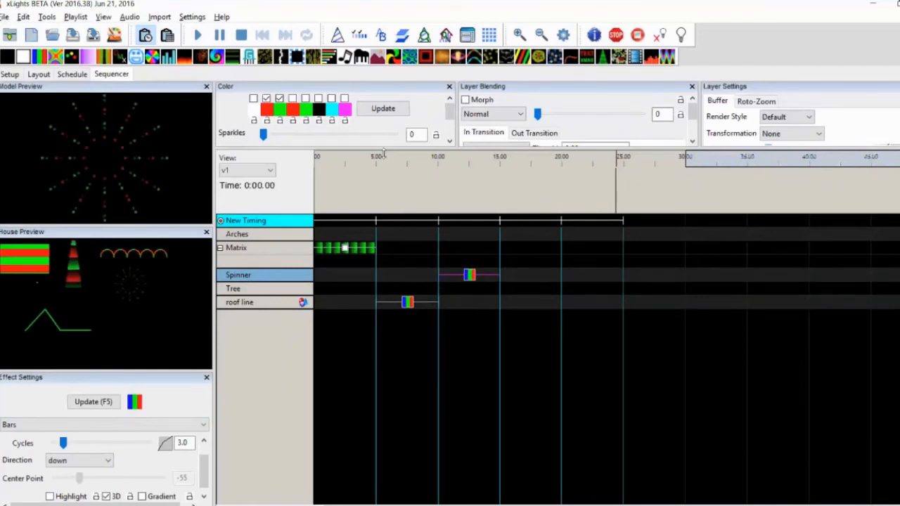
click(805, 118)
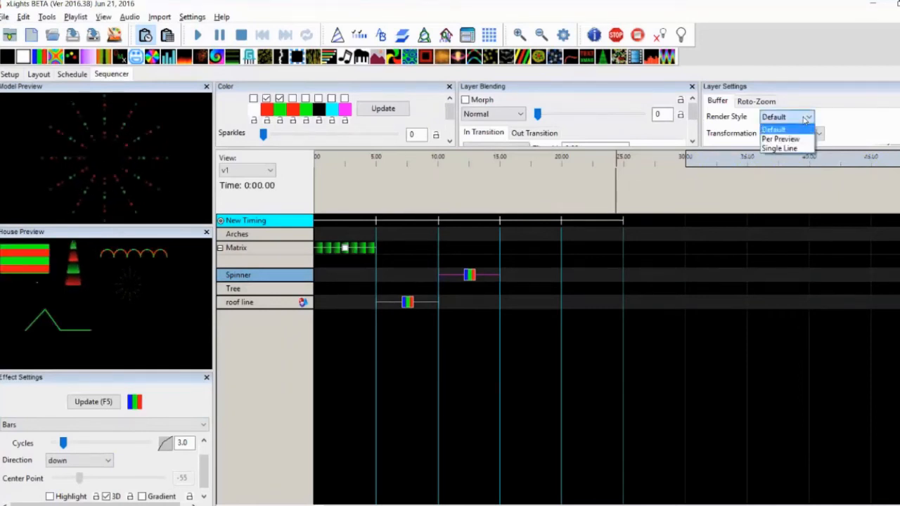
click(791, 134)
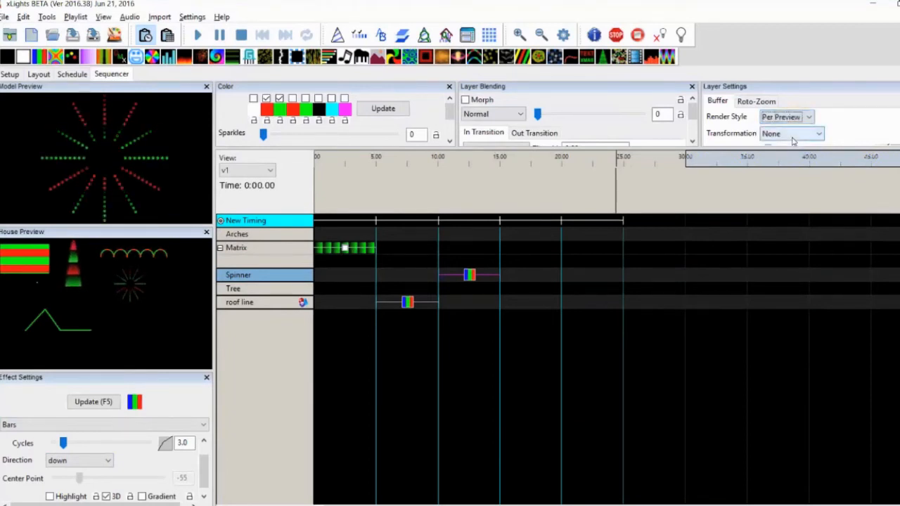
- Set the Spinner Bars effect's Render Style to Single Line and its Direction to Right, and update the effect
click(791, 118)
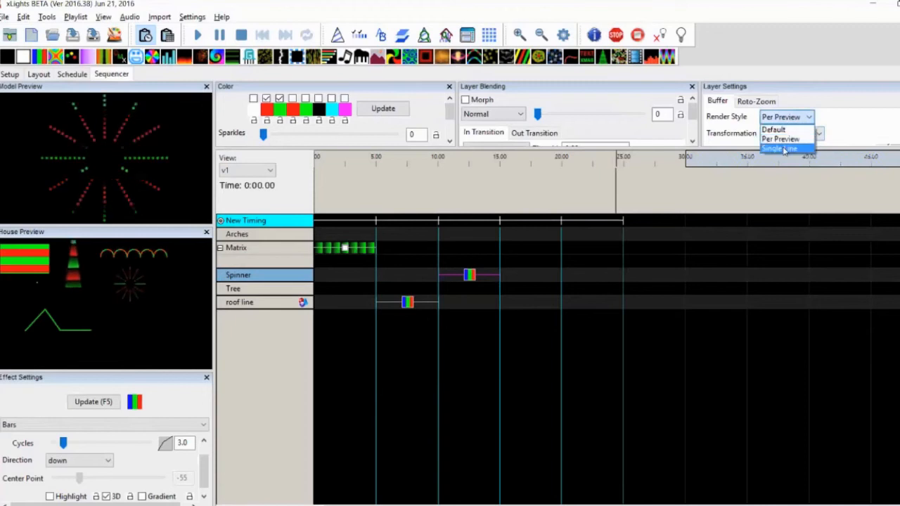
click(782, 149)
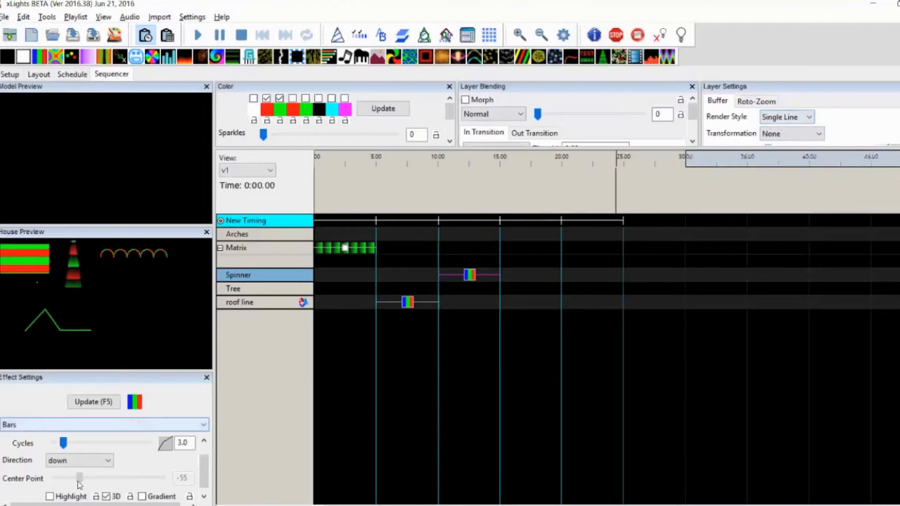
click(76, 461)
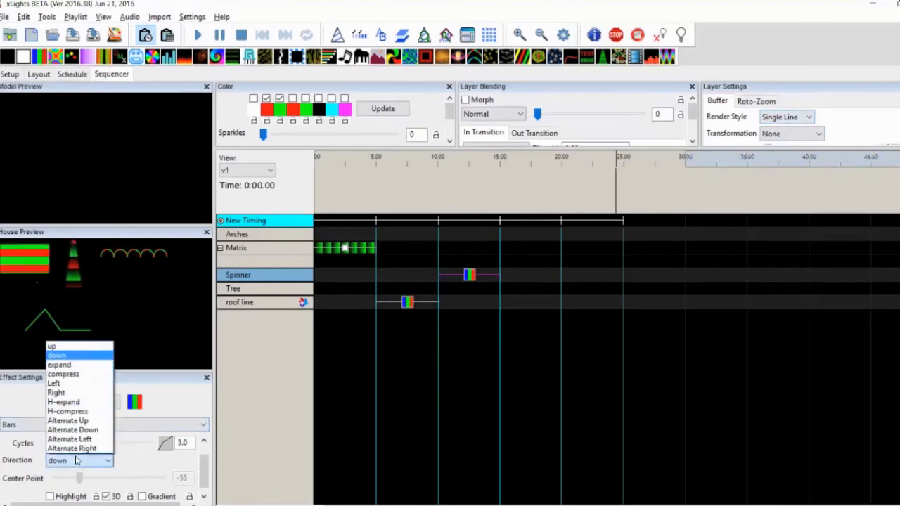
click(74, 393)
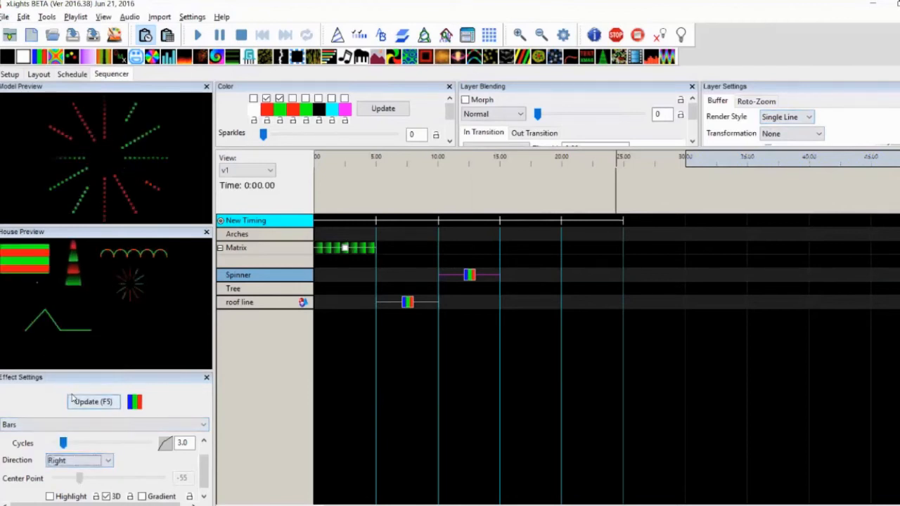
click(75, 401)
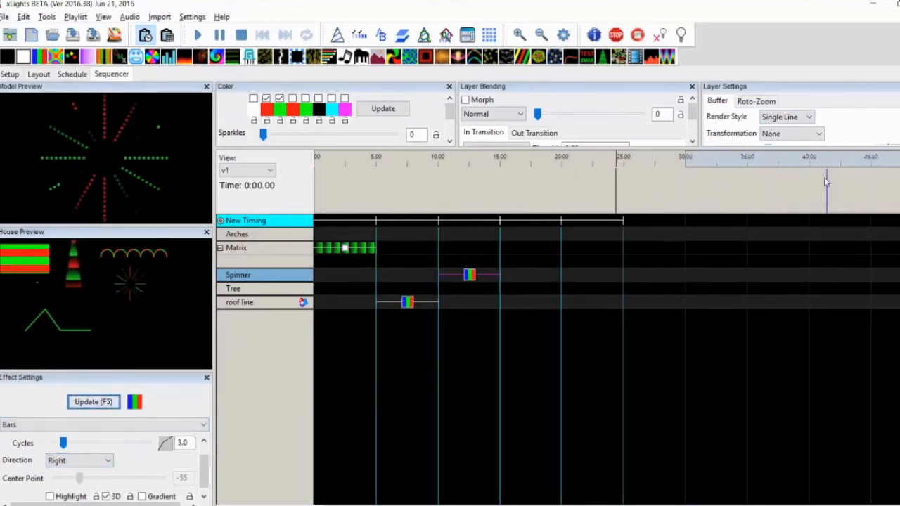
- Restore the Spinner Bars effect's Default Render Style and turn off 3D
click(786, 117)
click(787, 128)
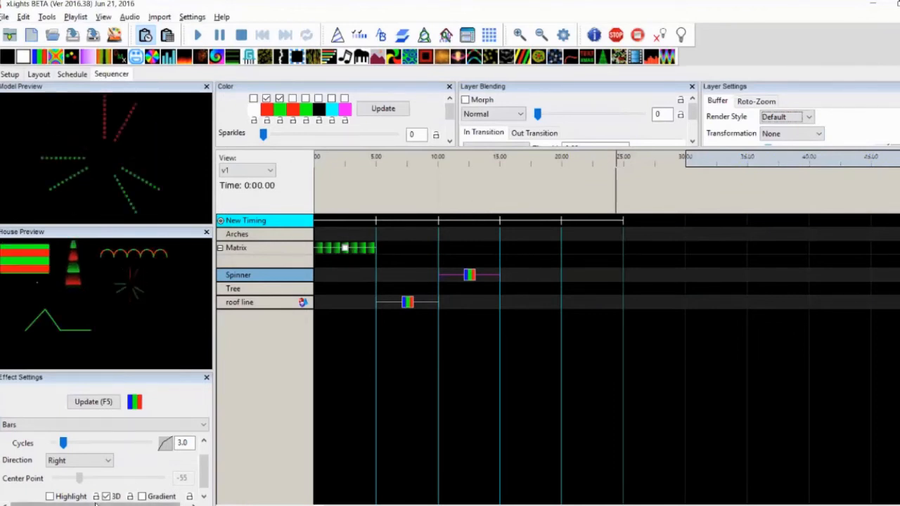
click(105, 497)
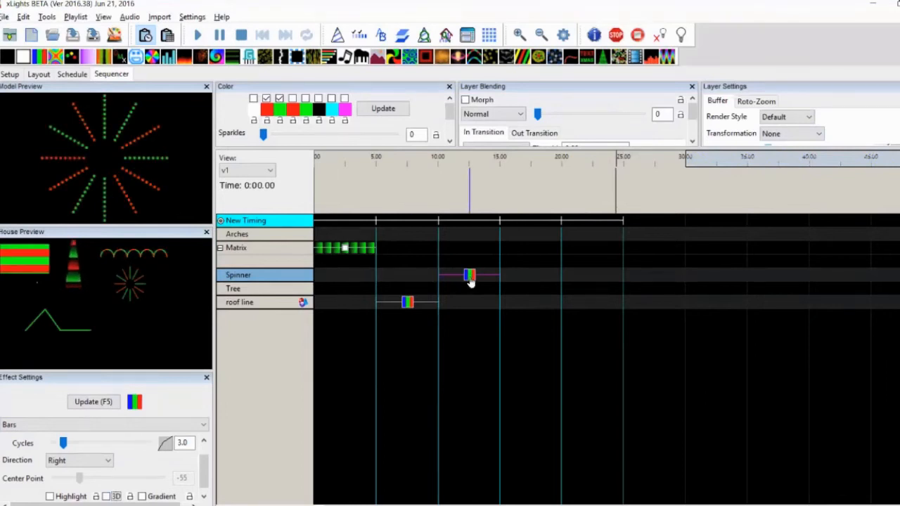
- Delete all effects on the Matrix, Spinner and roof line rows between 0 and 20 seconds
drag(518, 302, 347, 251)
key(Delete)
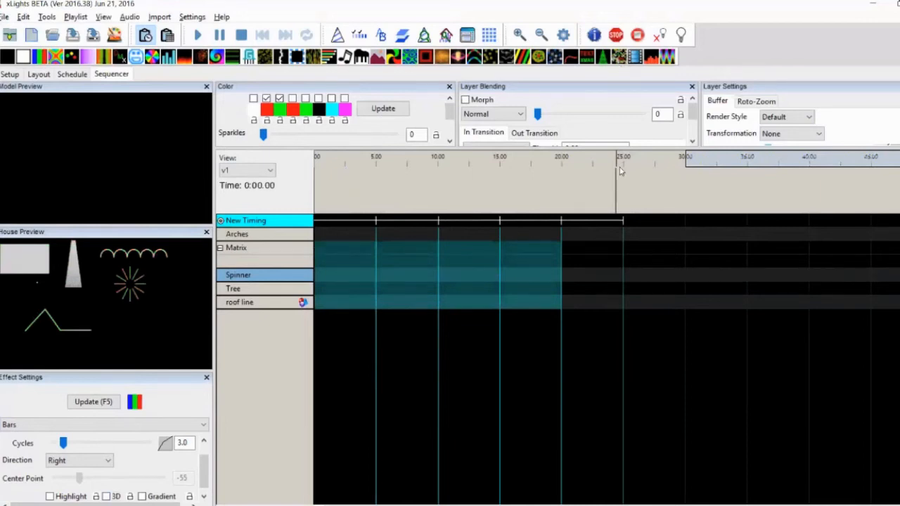
click(577, 276)
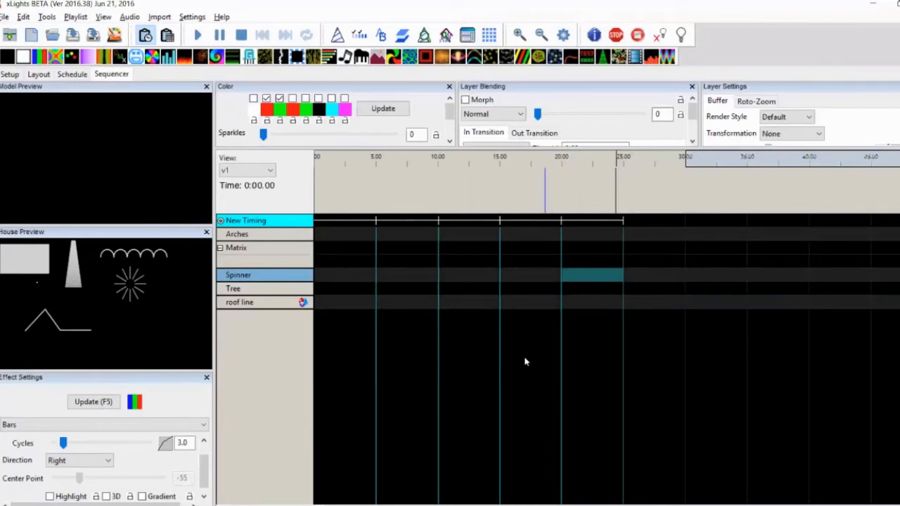
- Add a Butterfly effect to the Matrix row from 0 to 5 seconds and set its Colors to Palette
drag(58, 55, 339, 254)
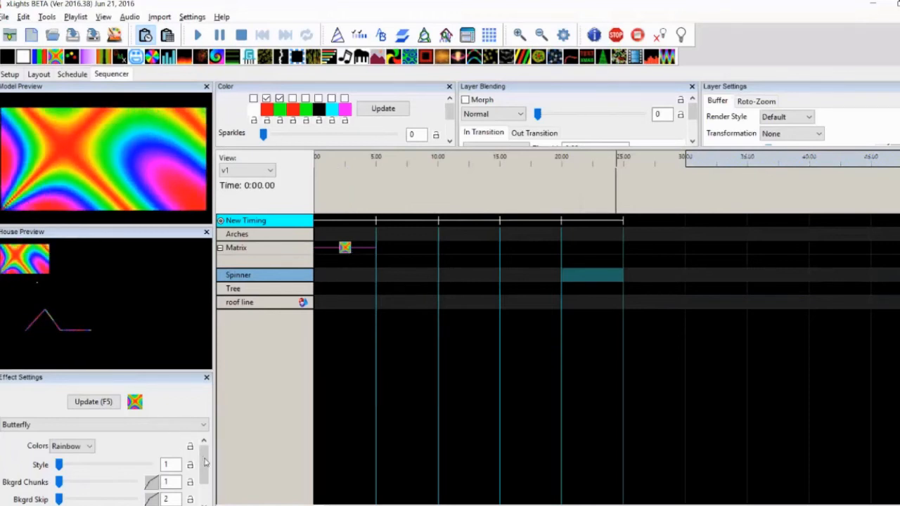
mouse_move(206, 467)
mouse_down()
mouse_move(207, 478)
mouse_move(210, 454)
mouse_up()
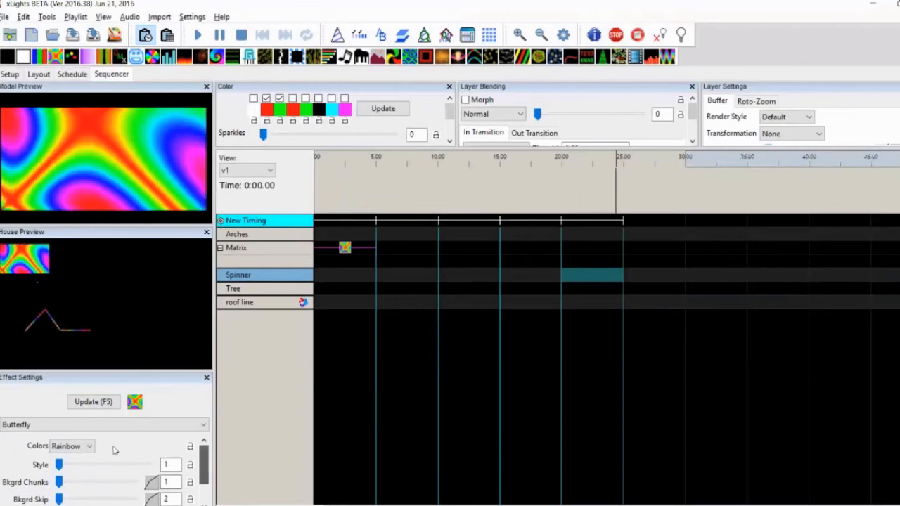
click(85, 452)
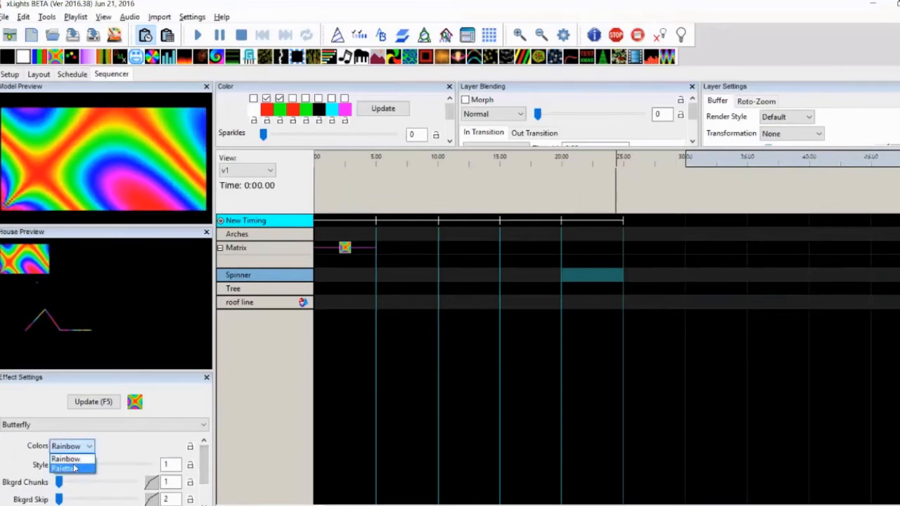
click(75, 468)
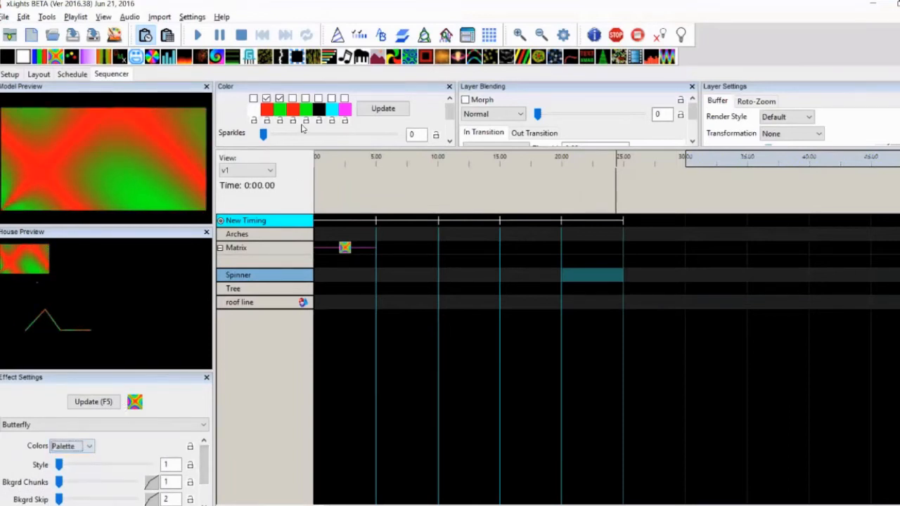
- Change the palette's second red to yellow and second green to blue, enable yellow, blue, cyan and magenta, and return Colors to Rainbow
click(330, 99)
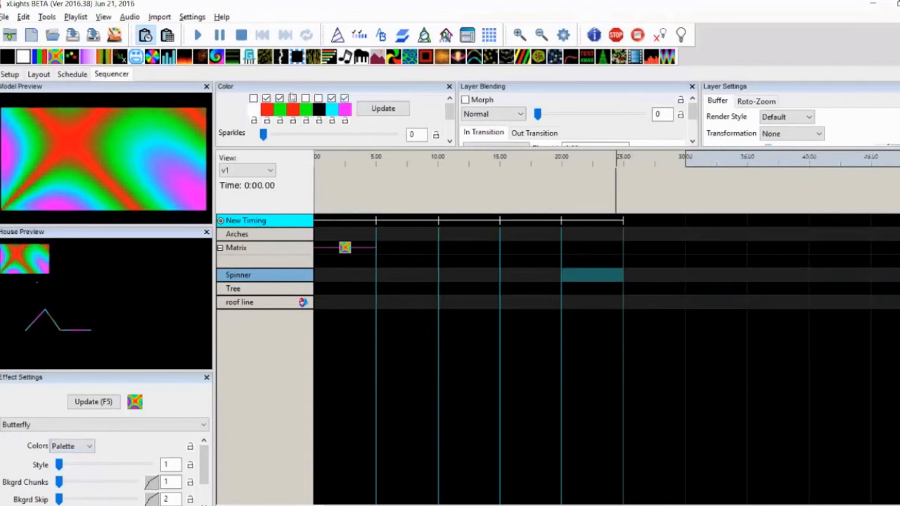
click(294, 111)
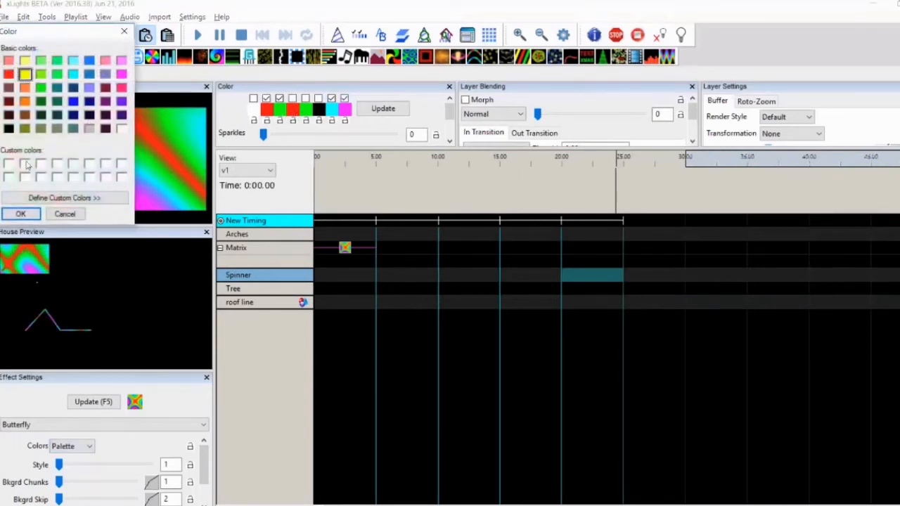
click(21, 215)
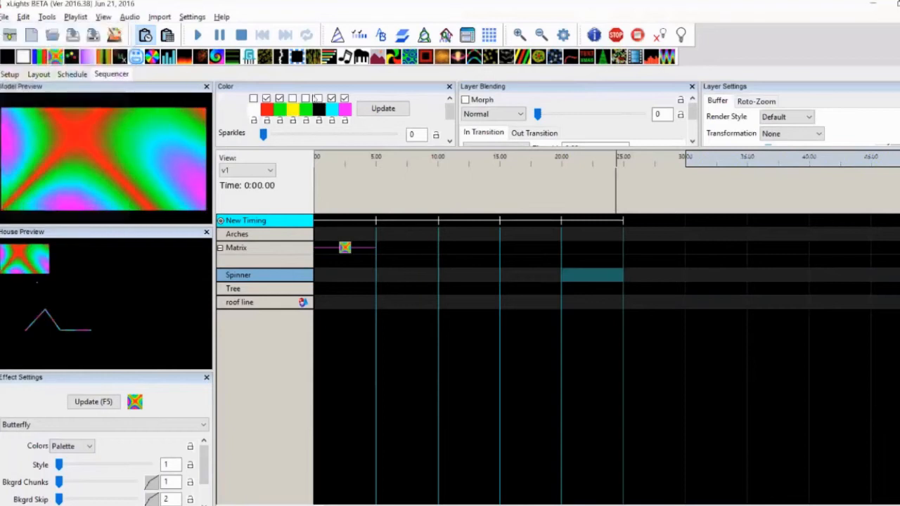
click(306, 111)
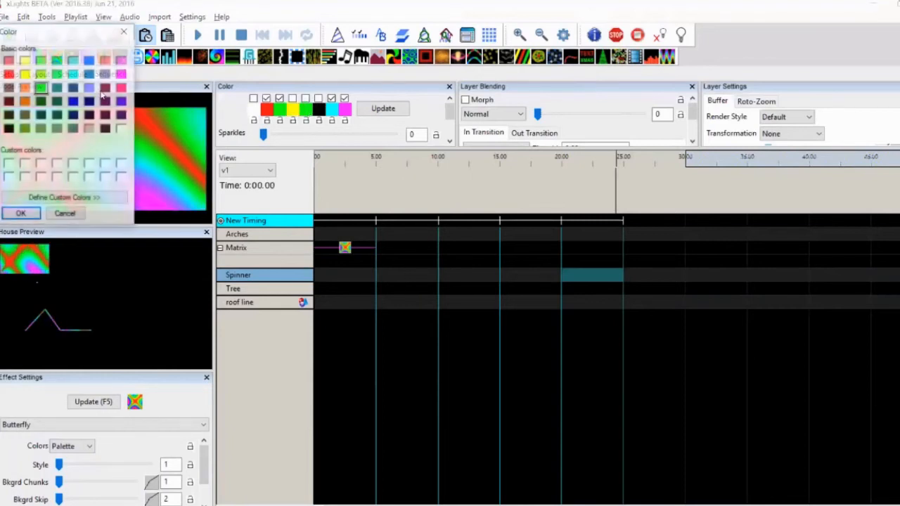
click(32, 214)
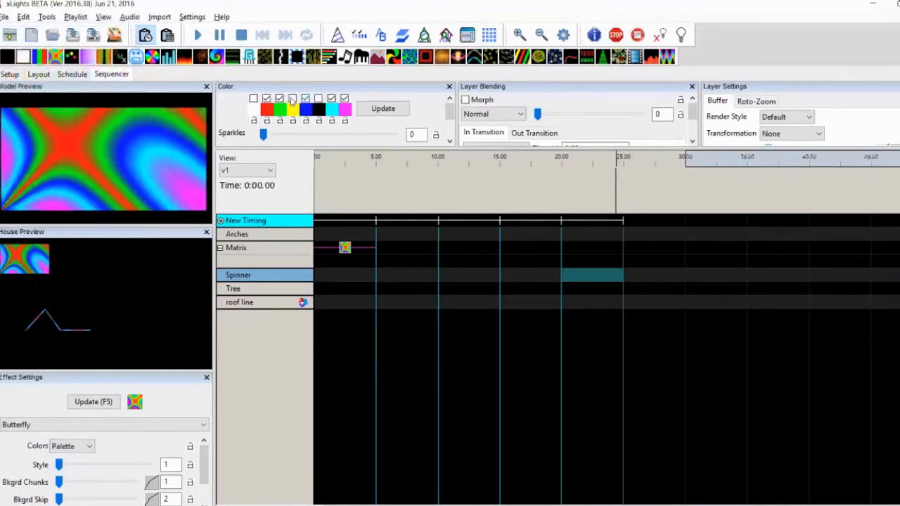
click(81, 447)
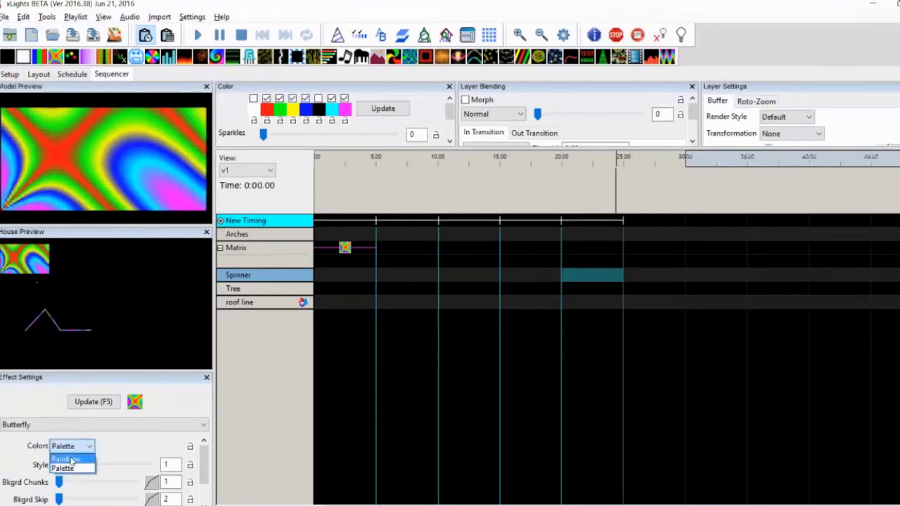
click(73, 461)
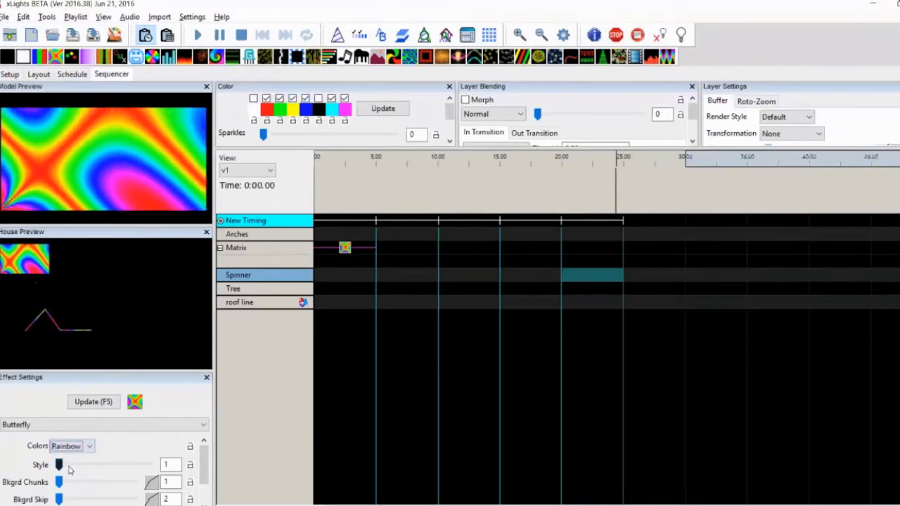
- Try the Butterfly effect's Style values from 2 up to 10, and restore Style 1
click(69, 467)
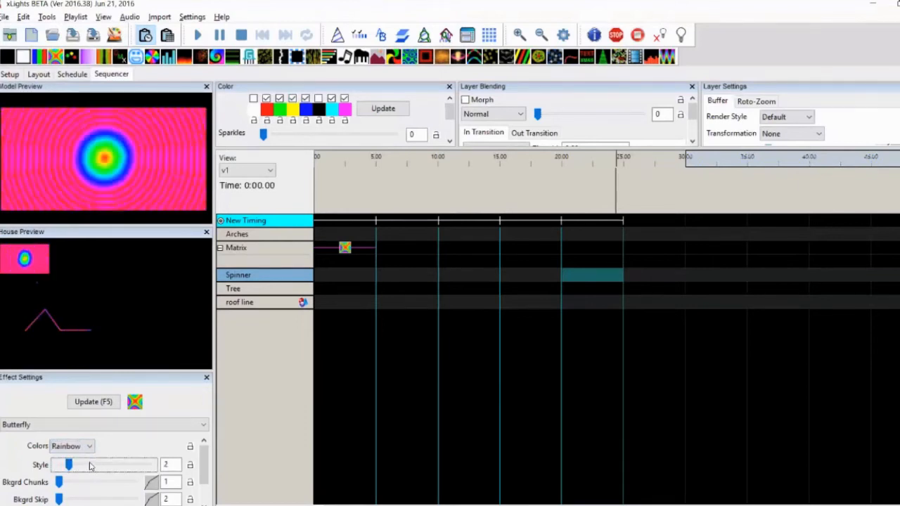
click(87, 468)
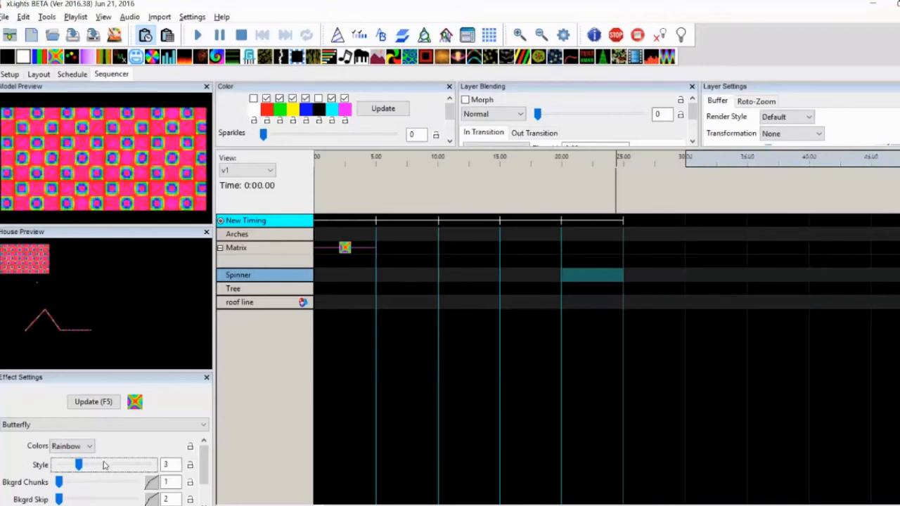
click(114, 466)
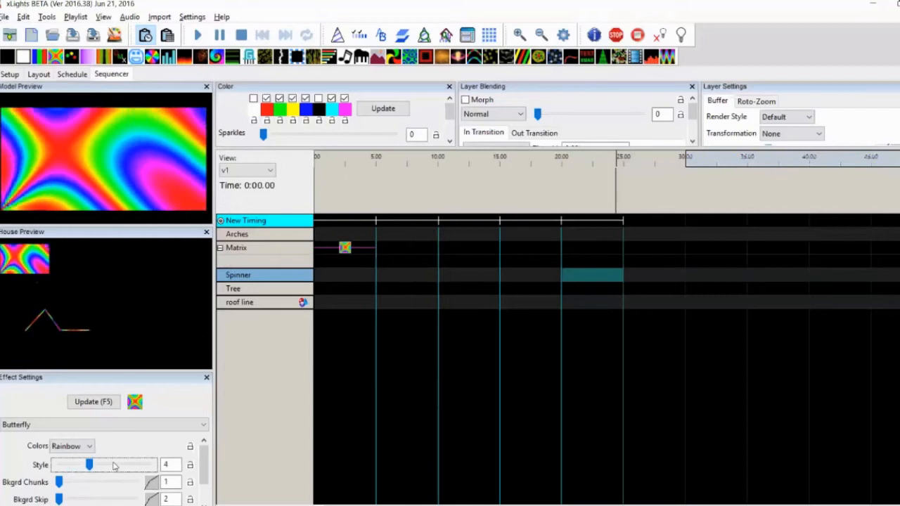
click(115, 466)
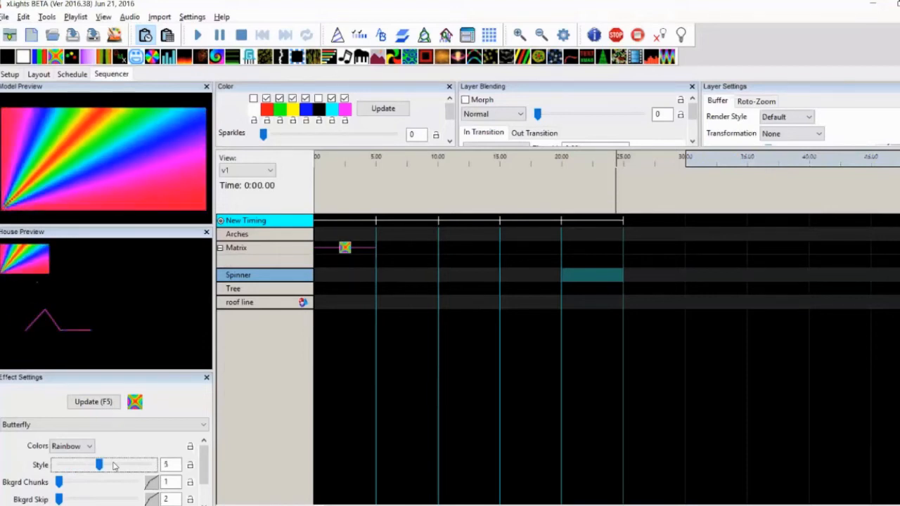
click(116, 465)
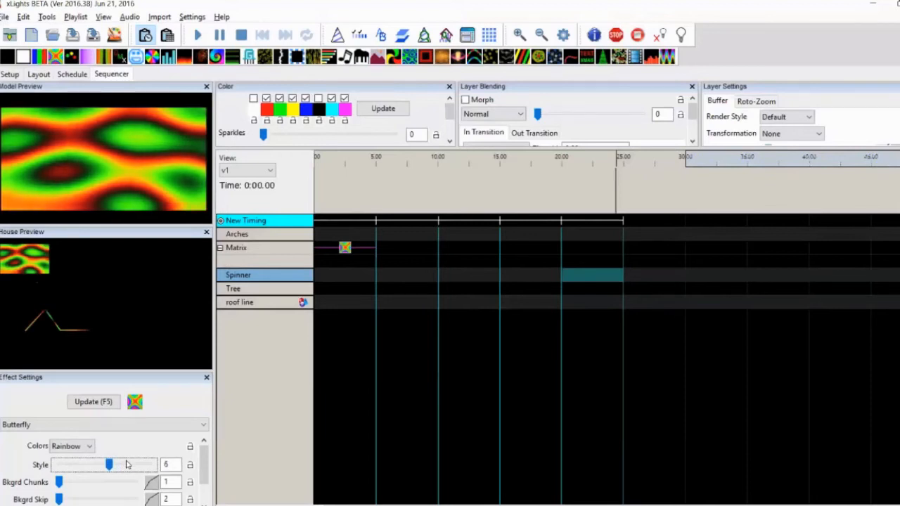
click(128, 466)
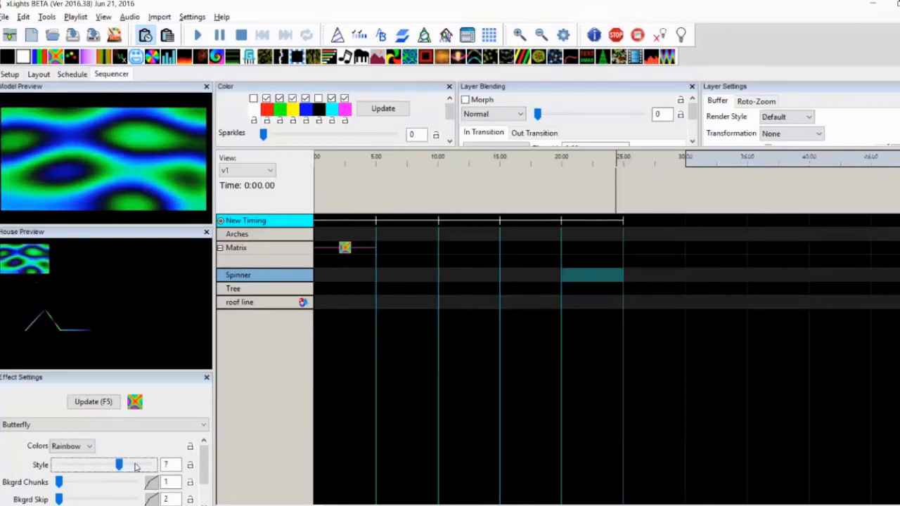
click(137, 467)
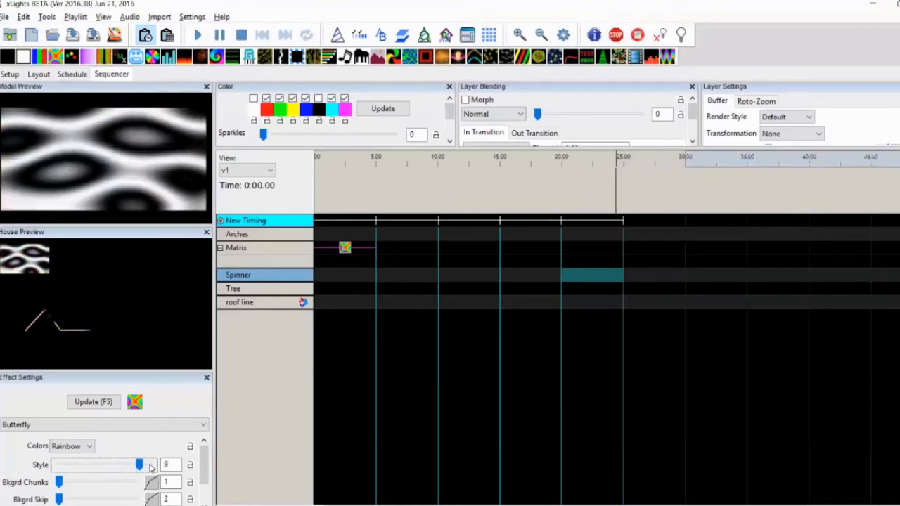
drag(140, 466, 155, 466)
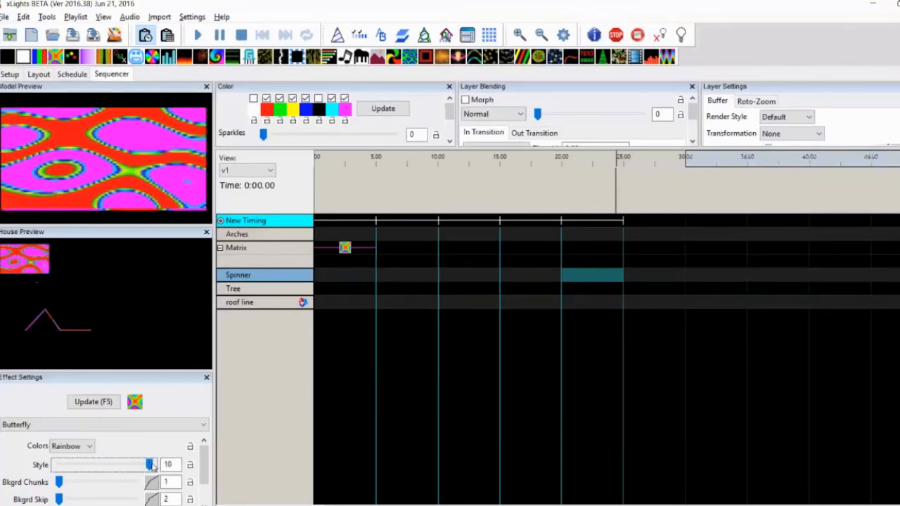
drag(150, 465, 68, 466)
key(Right)
key(Left)
key(Left)
- Try Bkgrd Chunks values up to 9 on the Butterfly effect, and restore 1
click(67, 482)
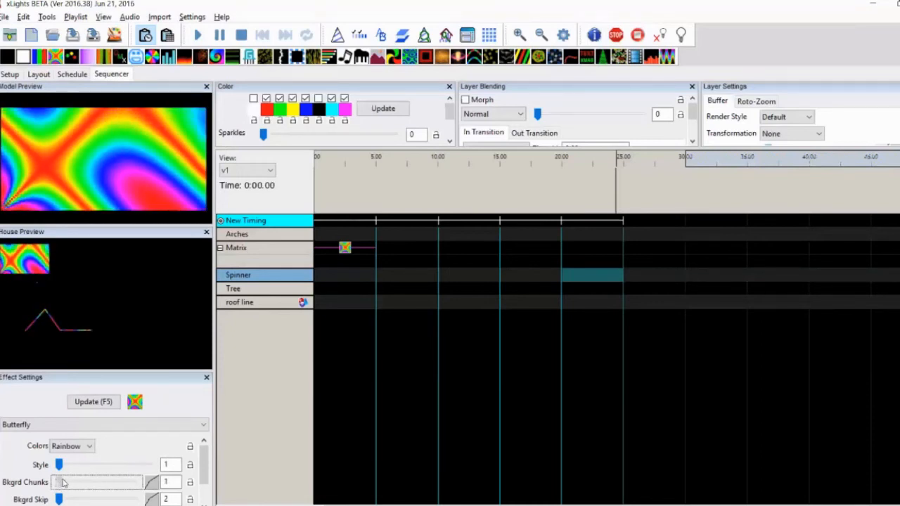
drag(78, 485, 54, 481)
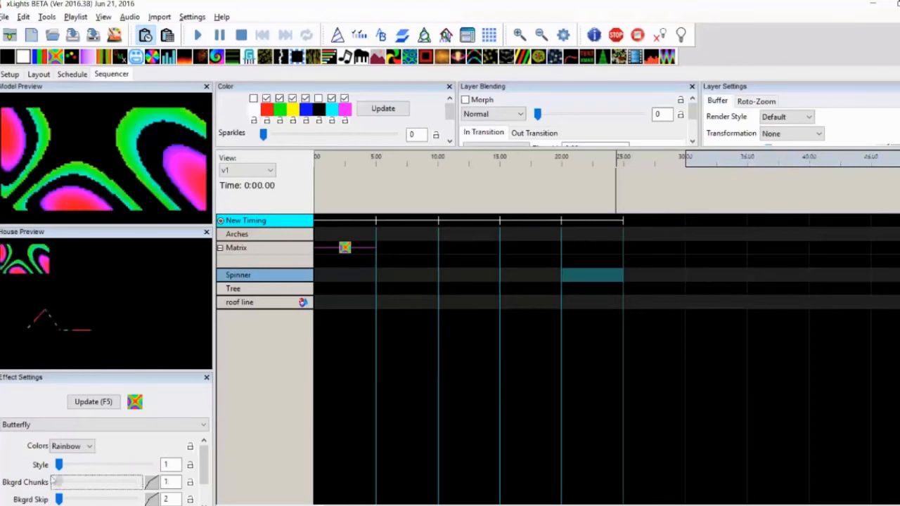
drag(59, 478, 63, 478)
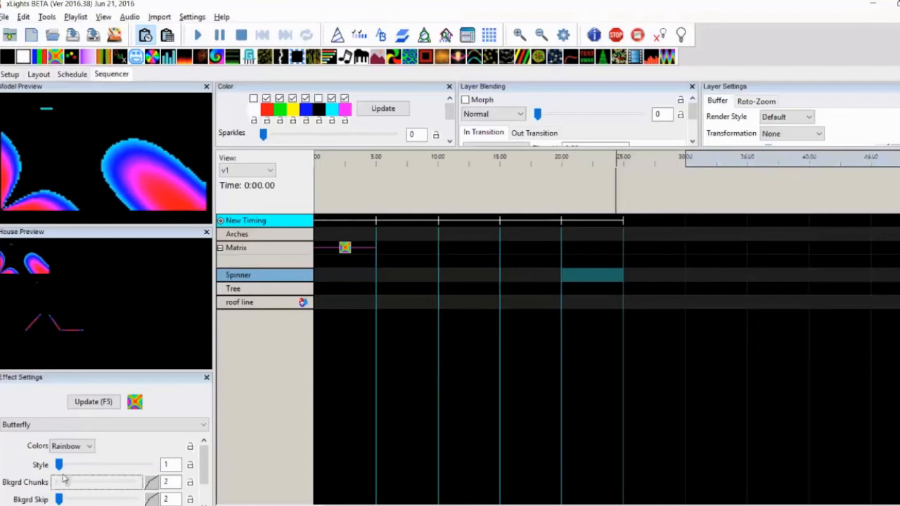
mouse_move(62, 478)
mouse_down()
mouse_move(125, 483)
mouse_move(62, 483)
mouse_up()
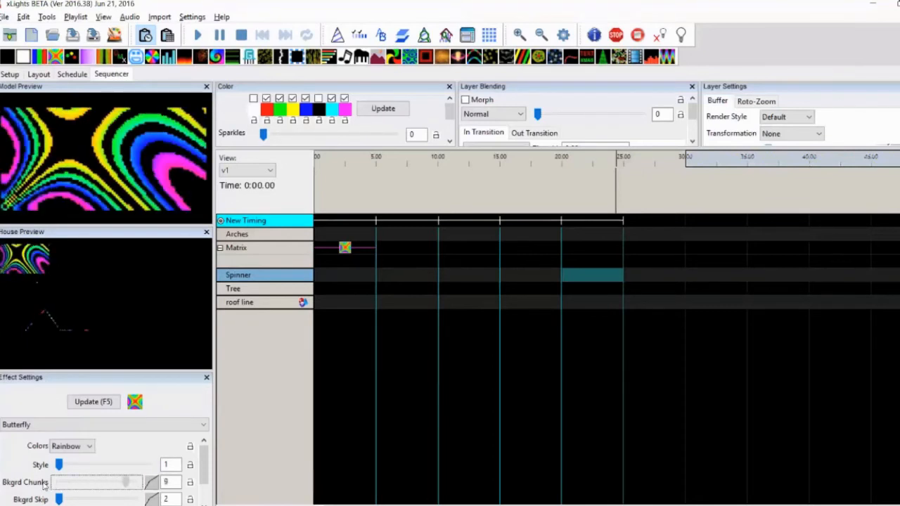
- Try a Ramp value curve from 10 to 100 on the Butterfly's Bkgrd Chunks, and turn the curve off
click(151, 482)
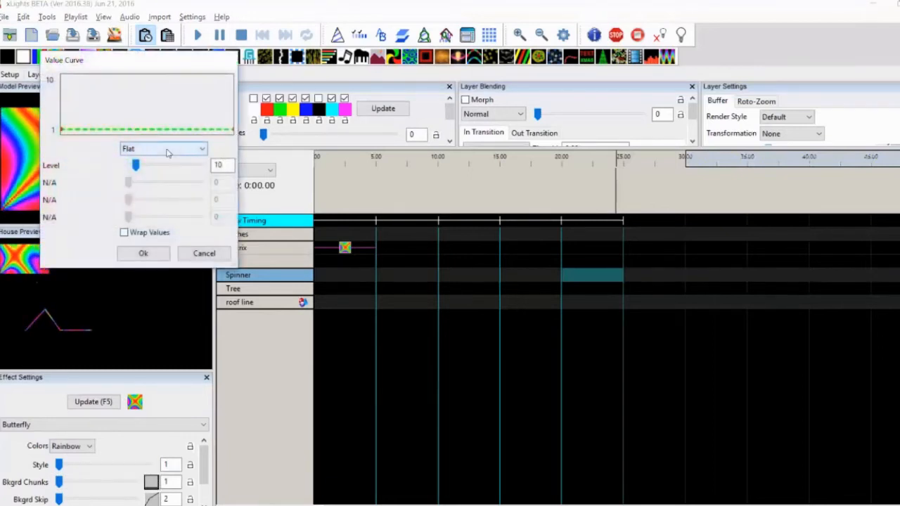
click(166, 150)
click(152, 170)
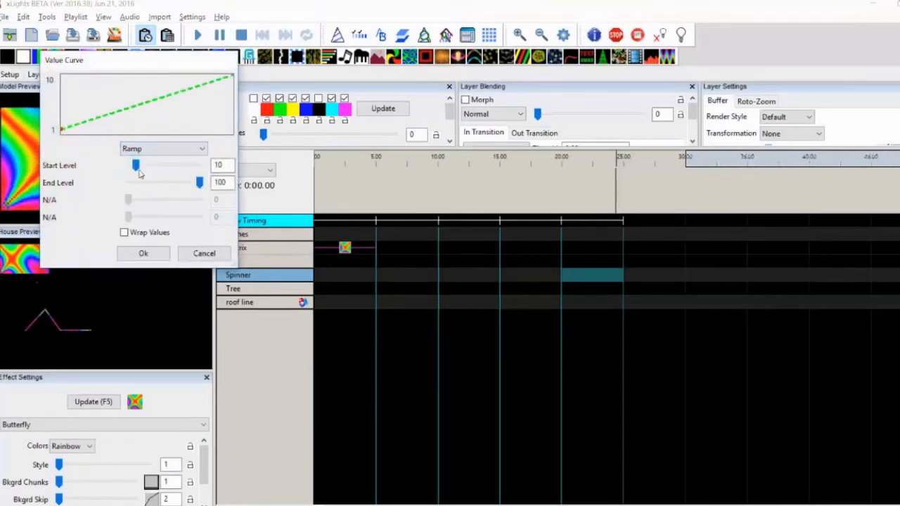
click(123, 255)
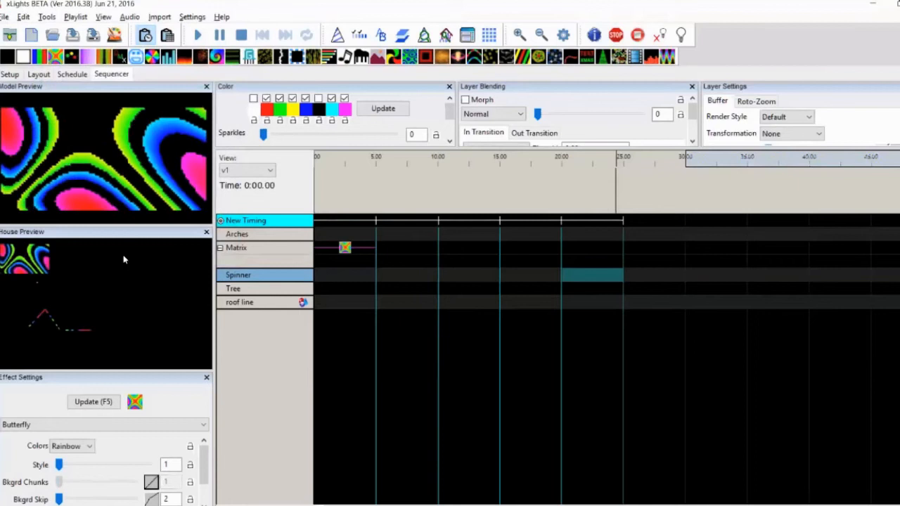
click(149, 483)
- Set the Butterfly effect's Bkgrd Skip to 7 and Bkgrd Chunks to 2
drag(60, 499, 104, 497)
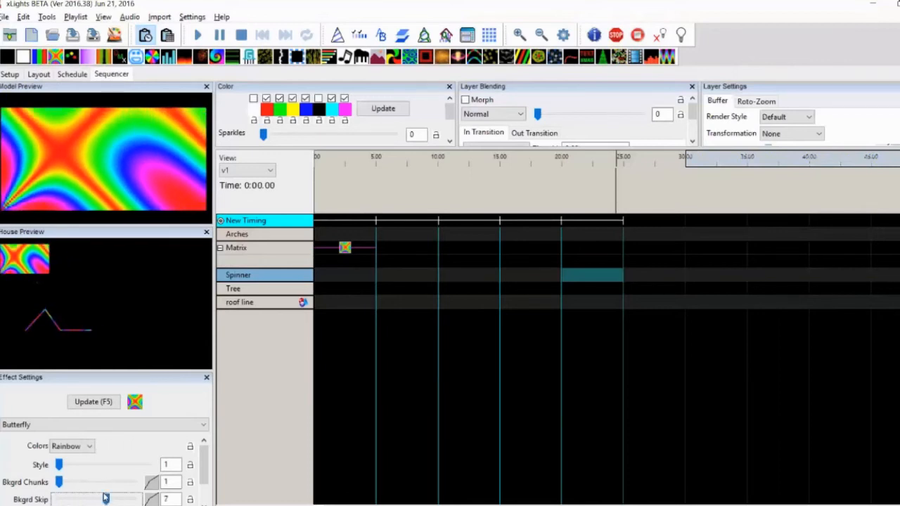
click(71, 482)
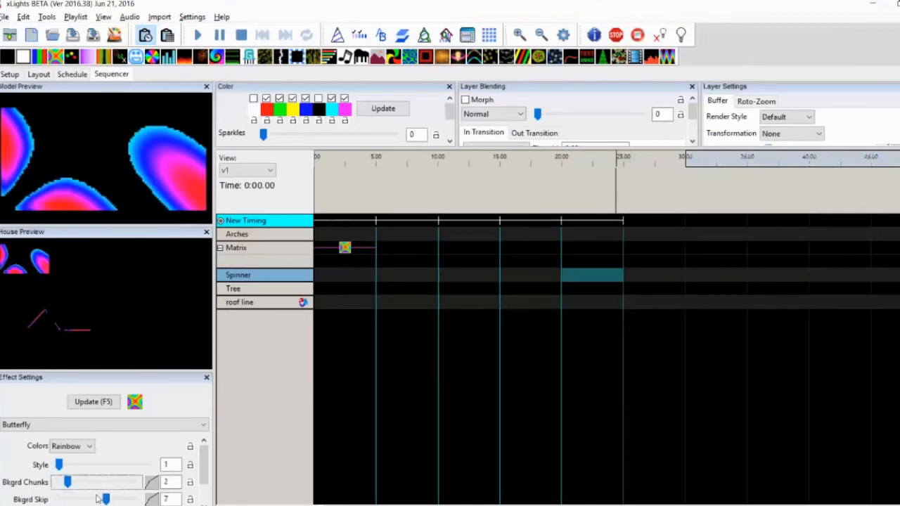
- Raise the Butterfly effect's Bkgrd Skip to 8 and its Bkgrd Chunks to 8
click(76, 500)
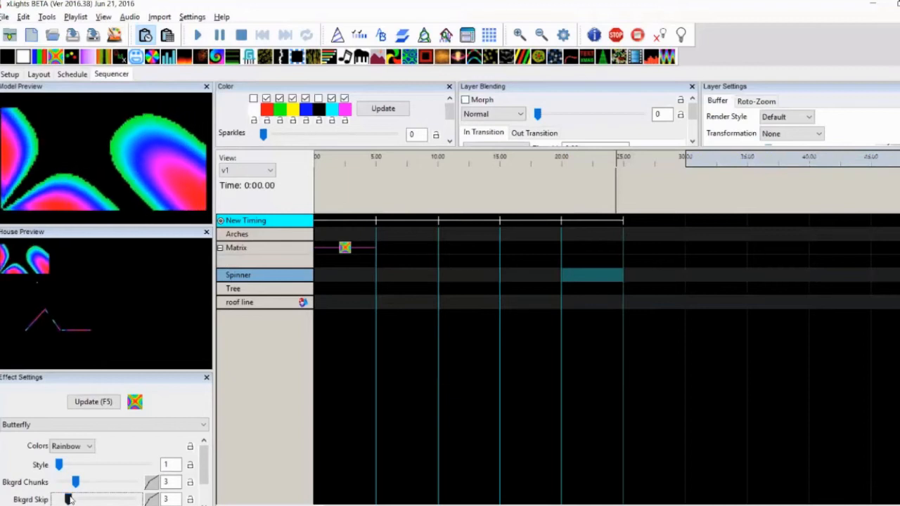
click(97, 500)
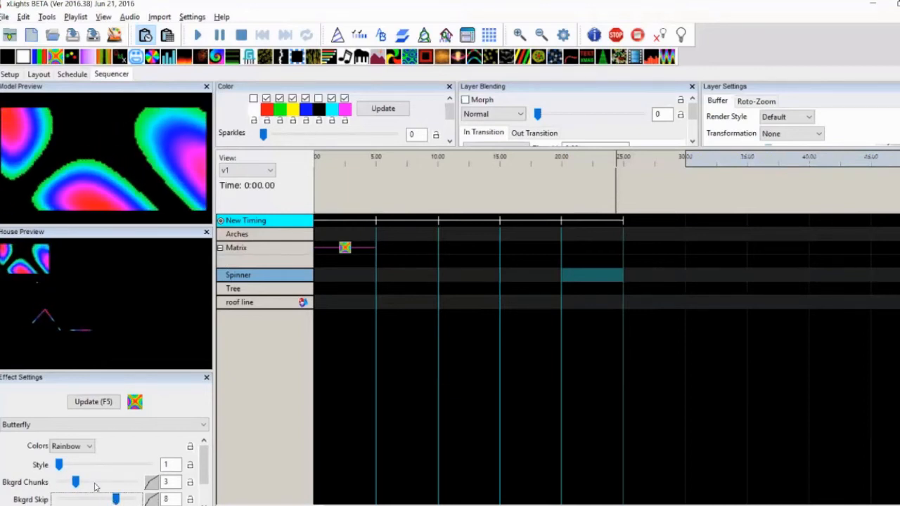
click(96, 487)
click(119, 484)
click(126, 485)
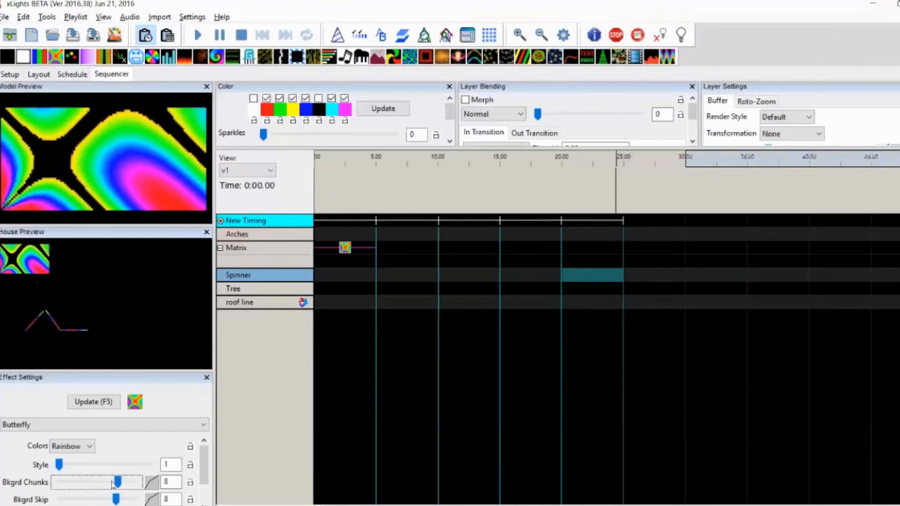
- Lower the Butterfly effect's Bkgrd Skip to 2 and its Bkgrd Chunks to 1
click(81, 500)
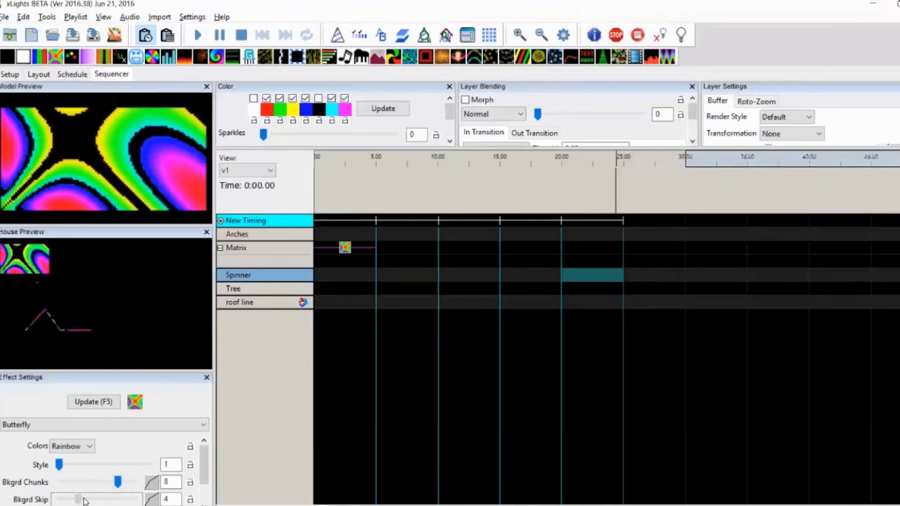
click(68, 499)
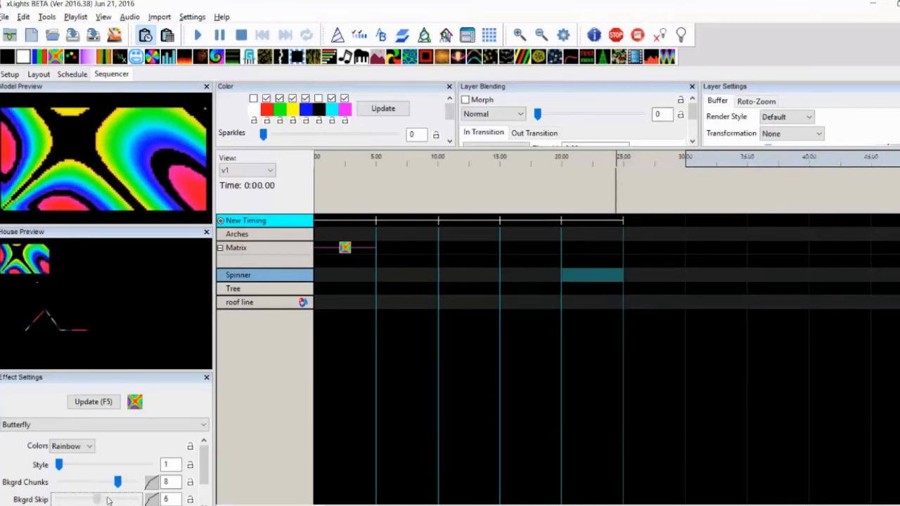
drag(100, 501, 35, 501)
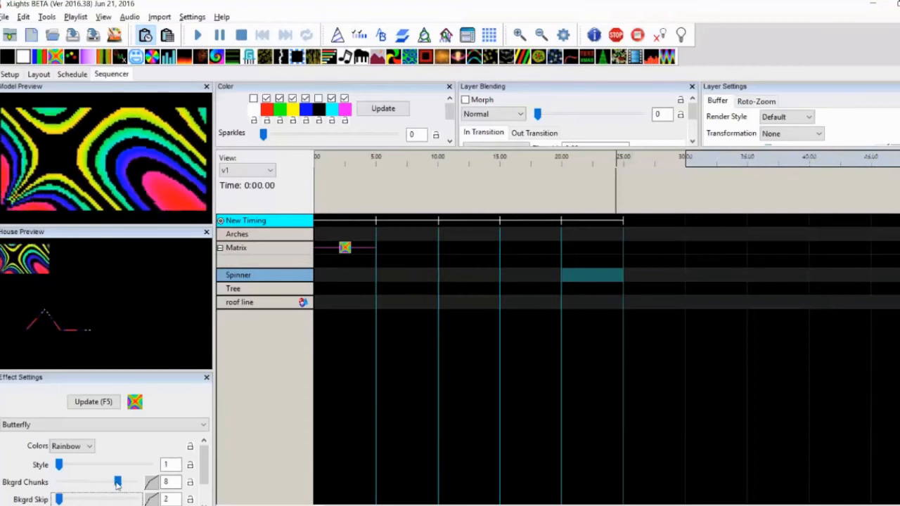
drag(118, 482, 59, 483)
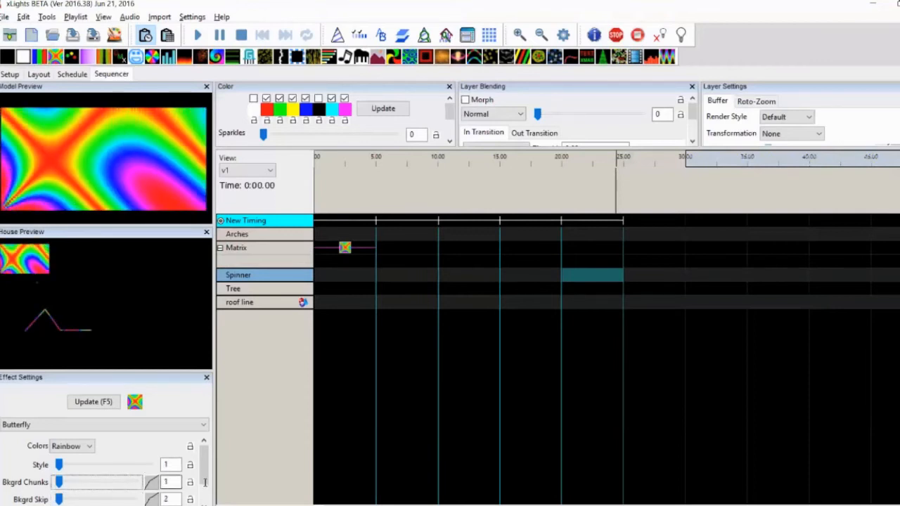
- Try Butterfly speeds of 66 and 0 and the Reverse direction, ending with Speed 10 and Direction Normal
scroll(205, 483, down, 2)
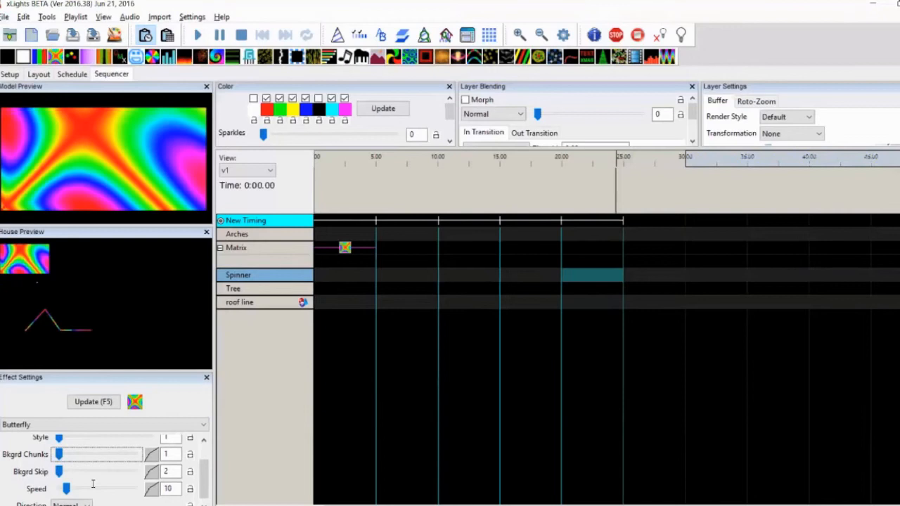
drag(67, 489, 95, 490)
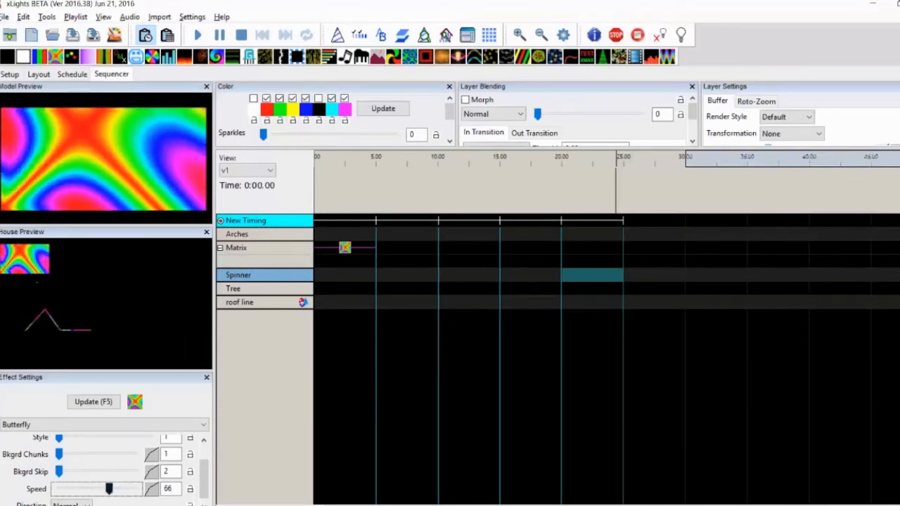
click(71, 502)
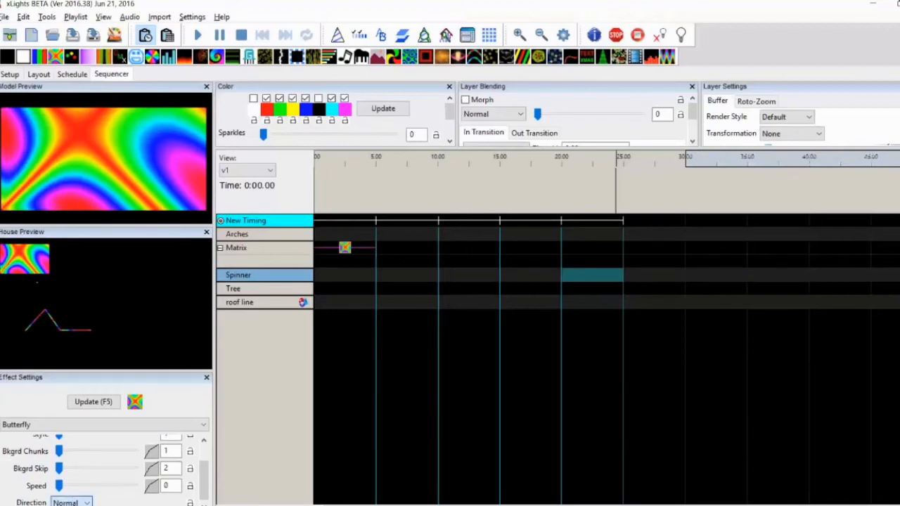
click(68, 484)
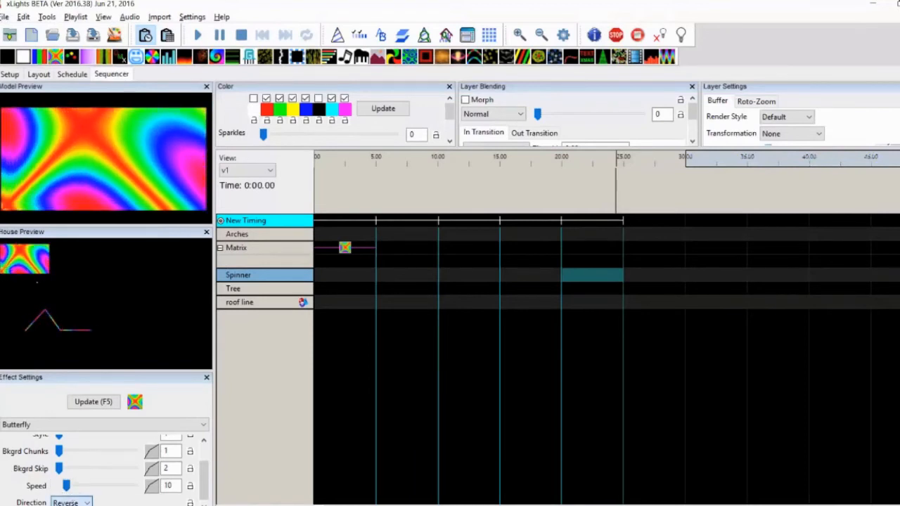
click(69, 503)
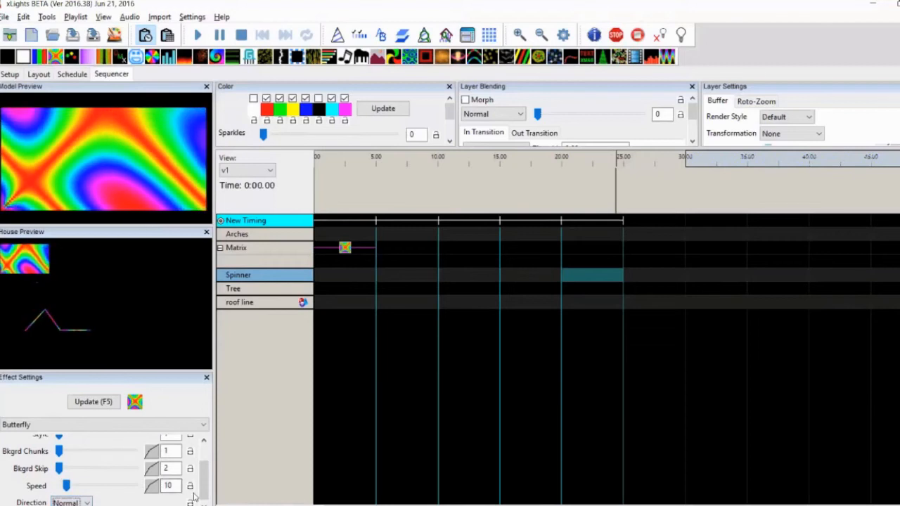
drag(204, 497, 204, 476)
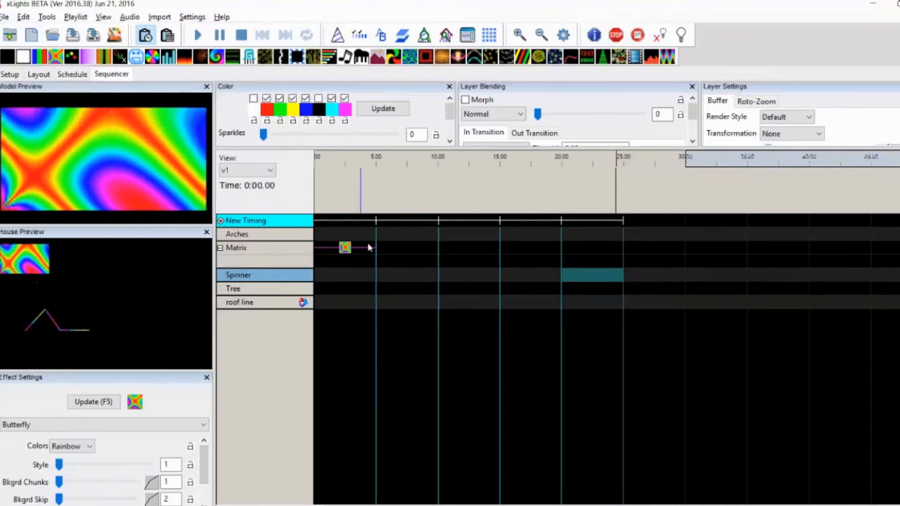
- Move the Butterfly effect from the Matrix row to Tree and on to Spinner, previewing it on both models
click(344, 251)
key(Down)
key(Down)
key(Down)
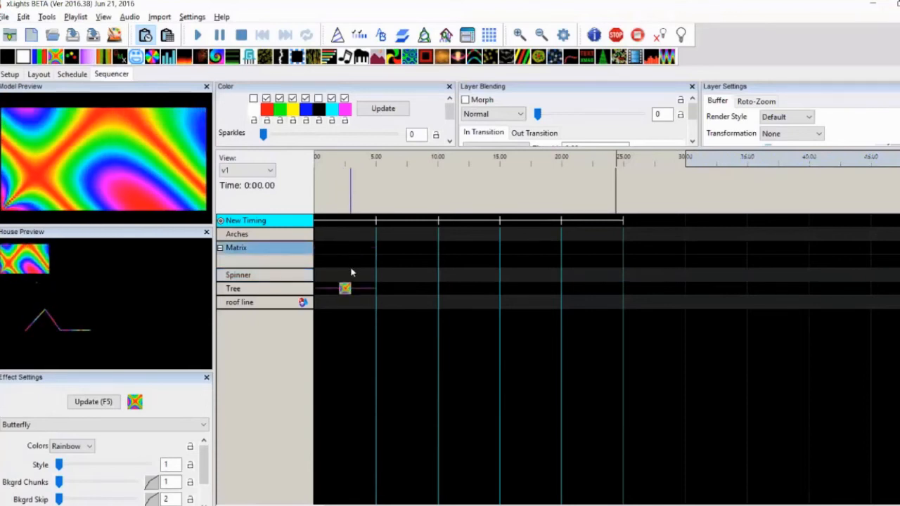
click(345, 289)
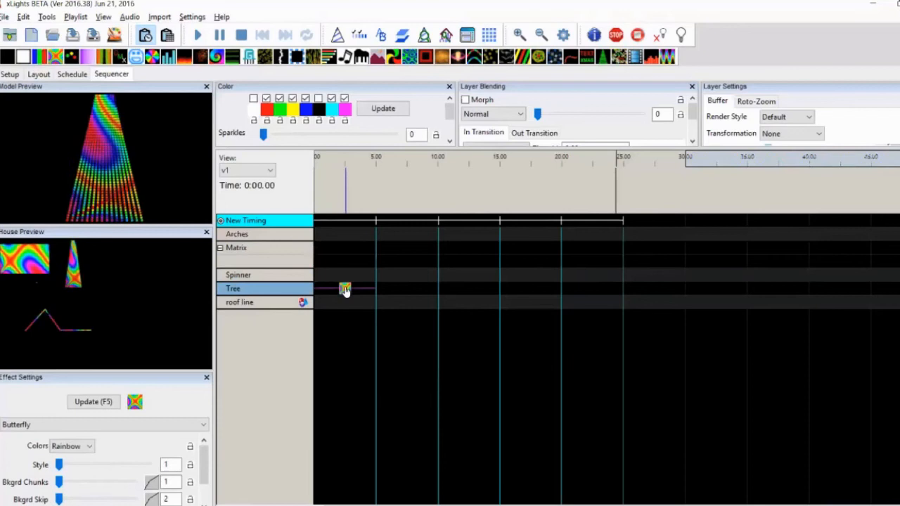
key(Up)
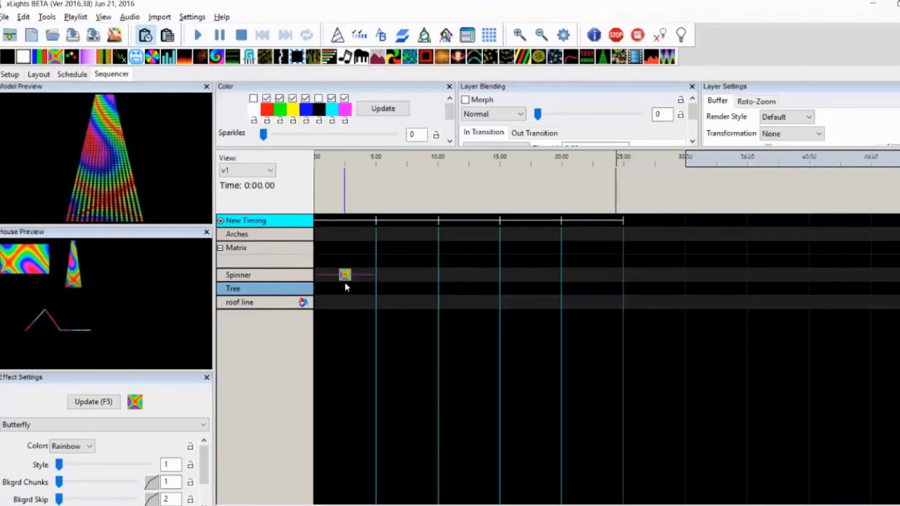
click(346, 276)
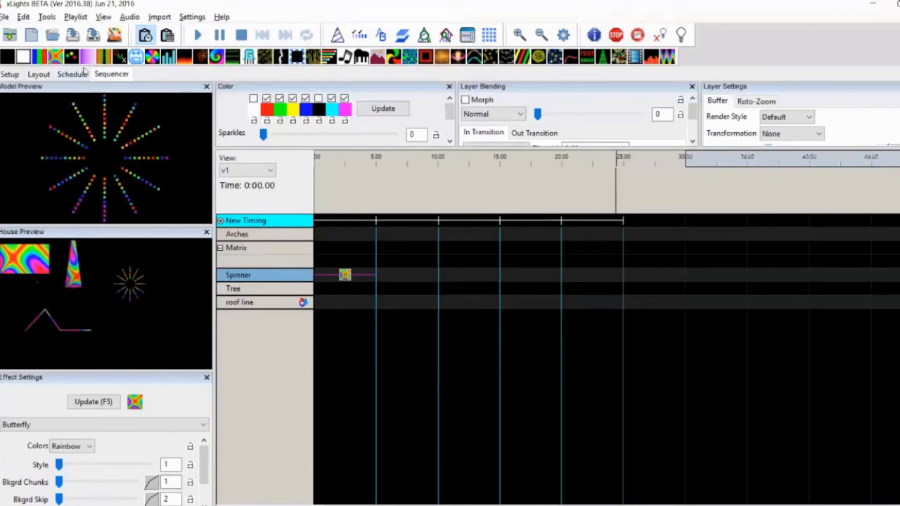
- Replace the Spinner's Butterfly effect with a Circles effect and move it up to the Matrix row
drag(74, 62, 255, 166)
drag(329, 258, 339, 274)
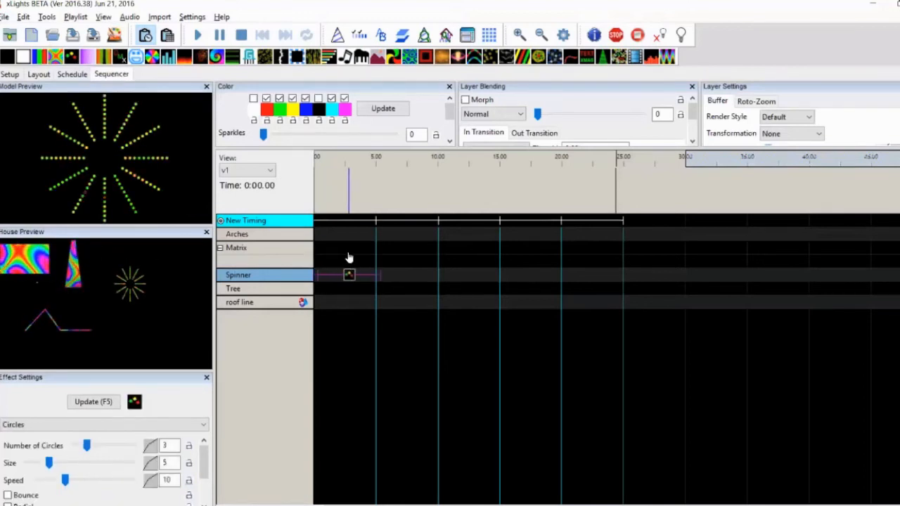
drag(345, 274, 345, 254)
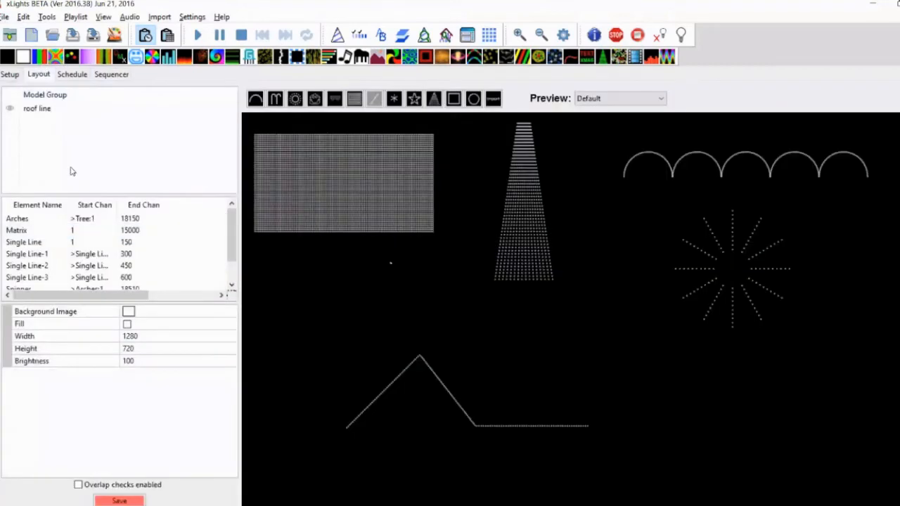
- Create a new model group named "whole house" in the layout
right_click(71, 167)
click(95, 178)
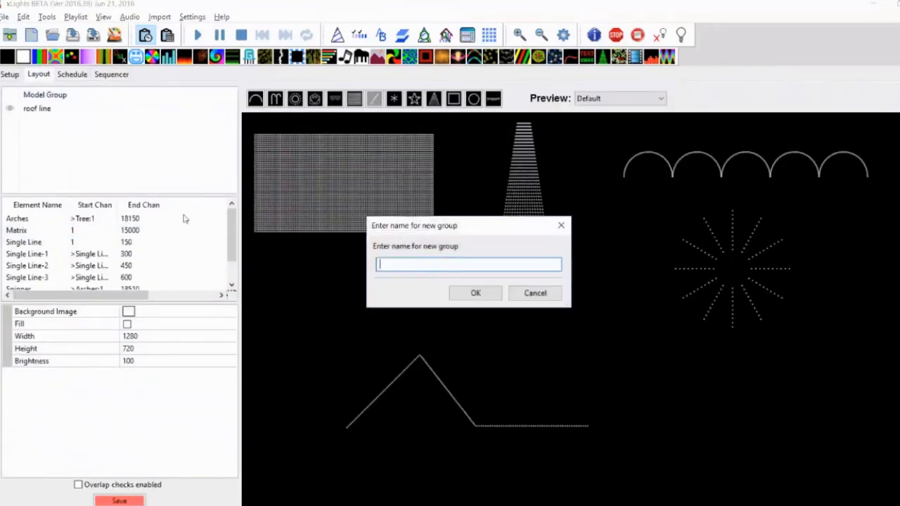
text(whole house)
key(Return)
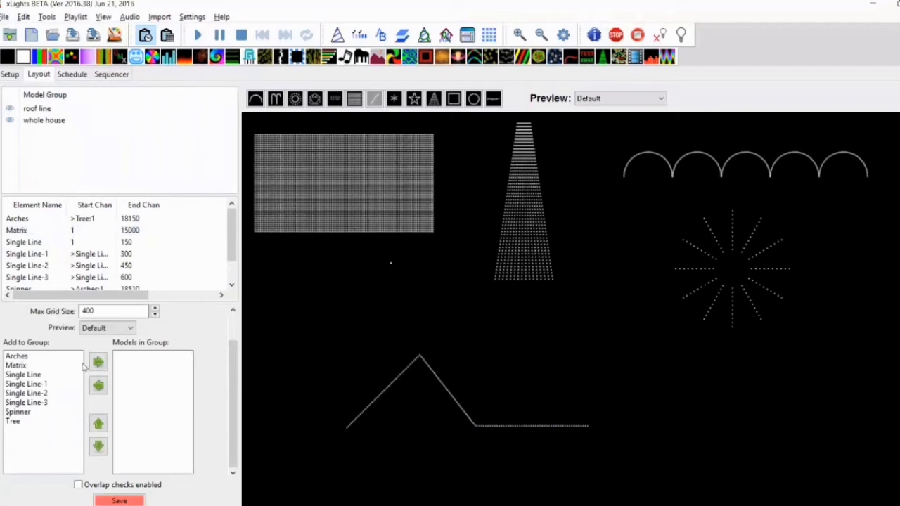
- Add all available models, from Arches through Tree, to the whole house group
click(31, 358)
click(98, 363)
click(98, 362)
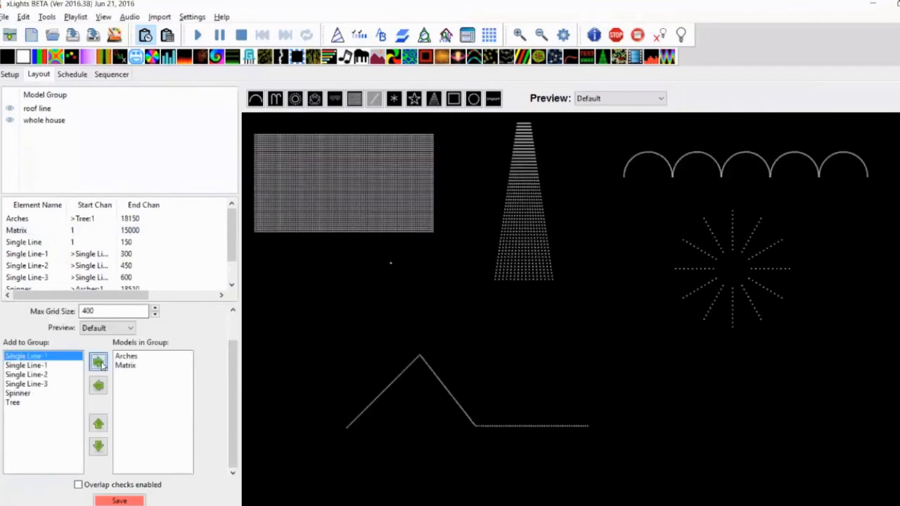
click(98, 362)
click(98, 362)
click(98, 363)
click(98, 362)
click(98, 363)
click(98, 362)
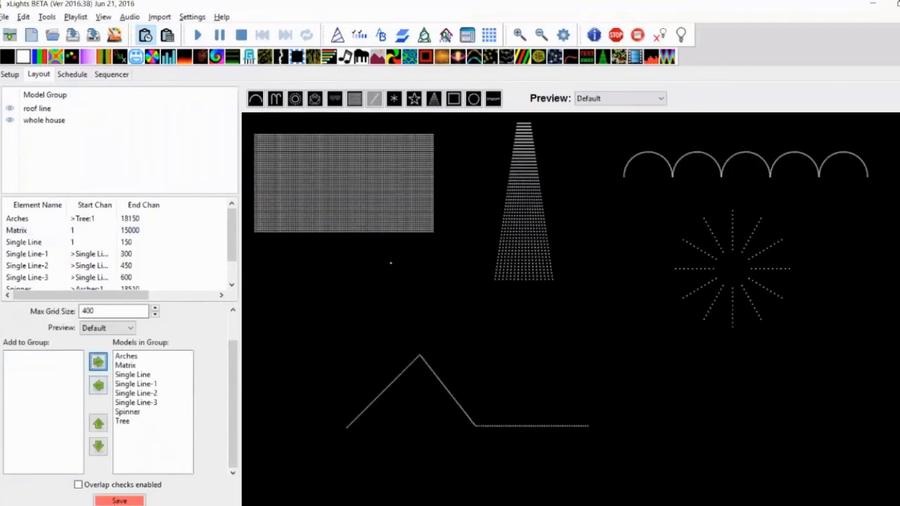
- Add the whole house group to the v1 view's displayed elements in the sequencer
click(120, 75)
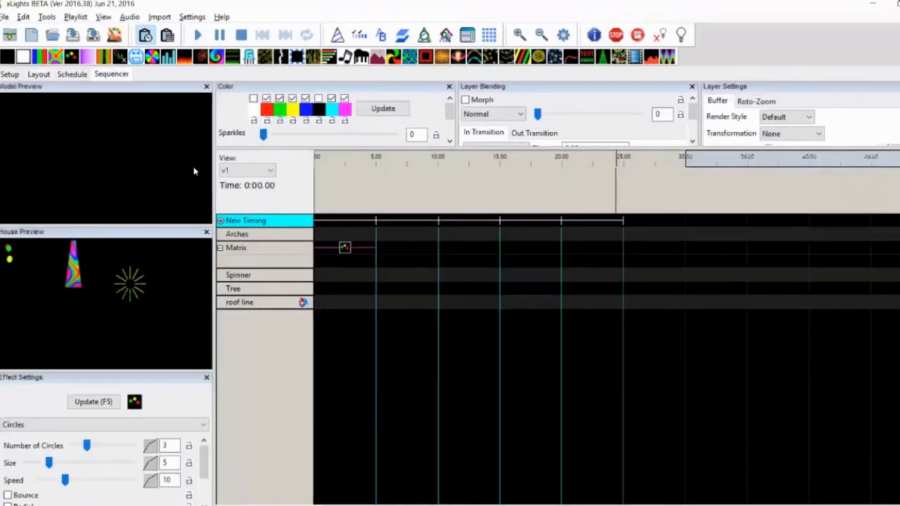
click(469, 36)
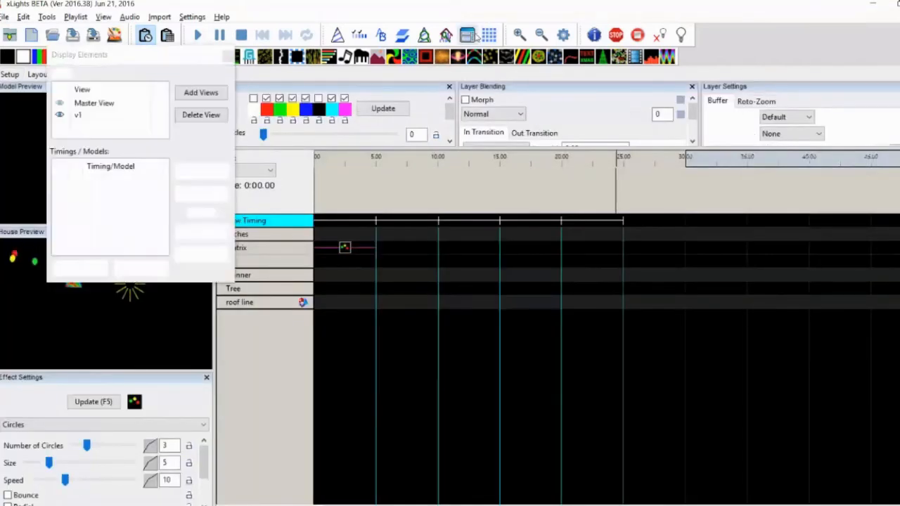
click(198, 172)
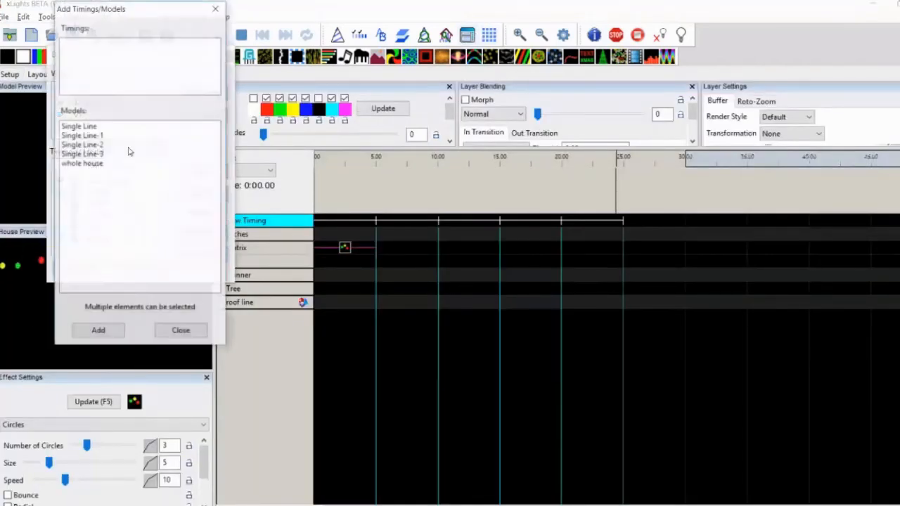
click(88, 163)
click(98, 331)
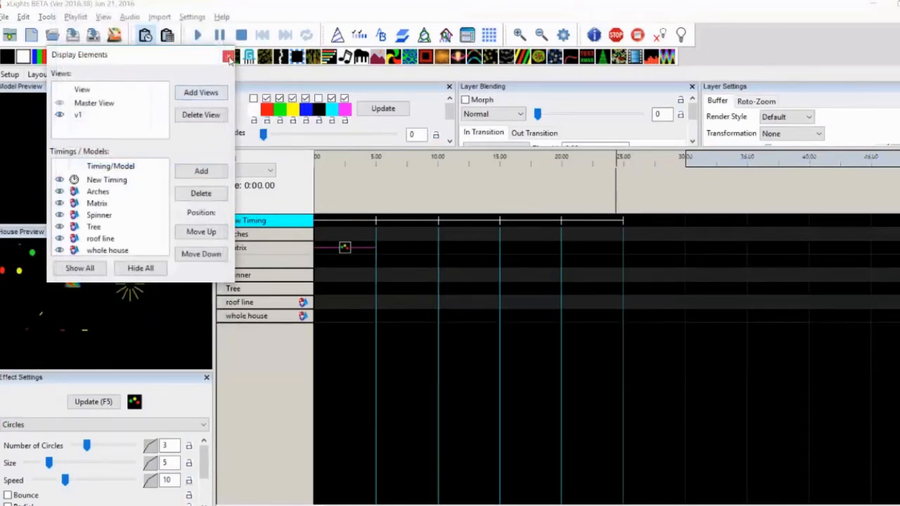
click(228, 57)
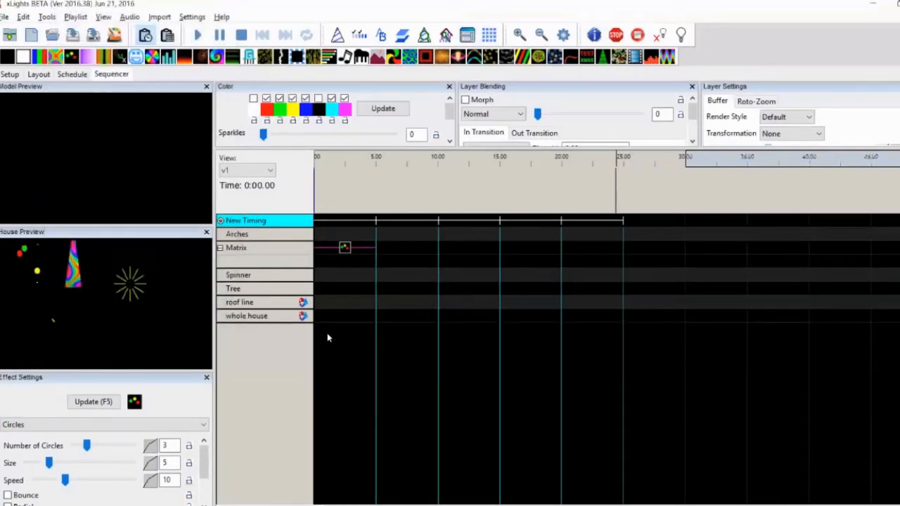
- Move the Circles effect from the Matrix row to the whole house row and set its size to 18
click(346, 251)
drag(348, 253, 351, 320)
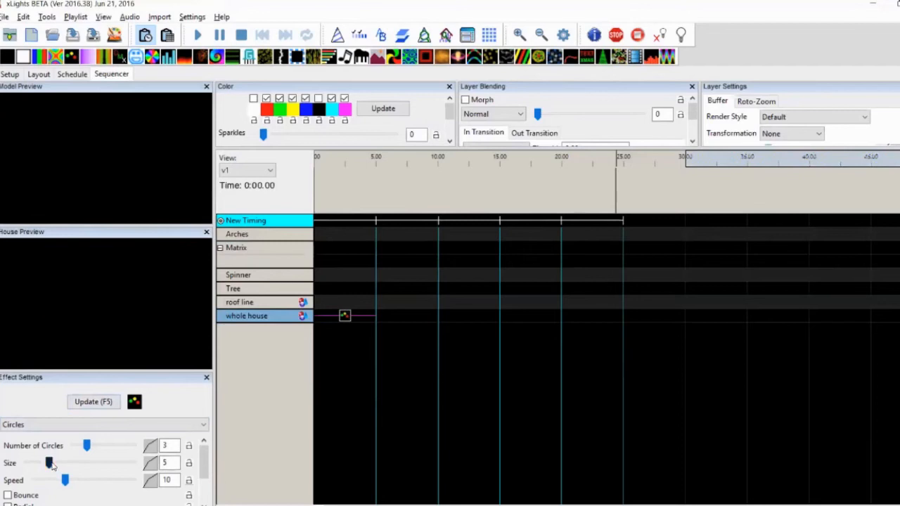
drag(120, 475, 124, 473)
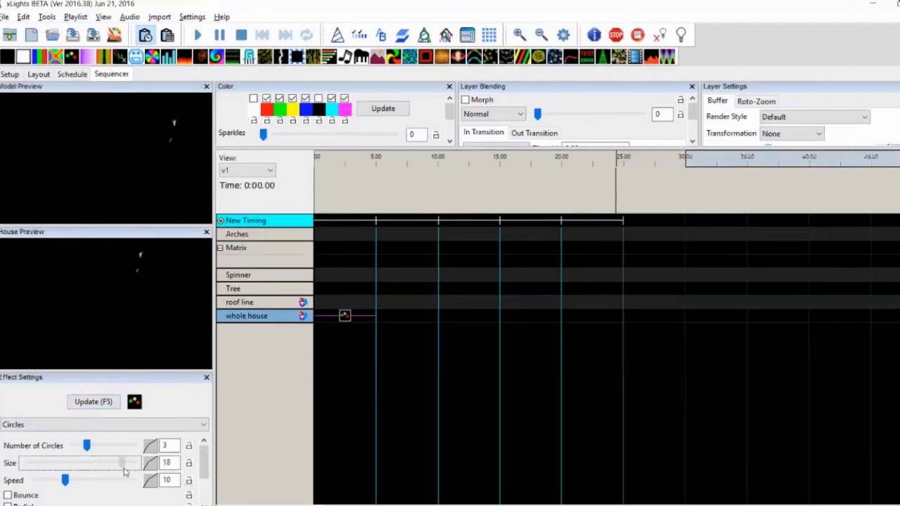
- Restrict the Circles effect's palette to white by disabling all the other active colors
click(267, 98)
click(280, 98)
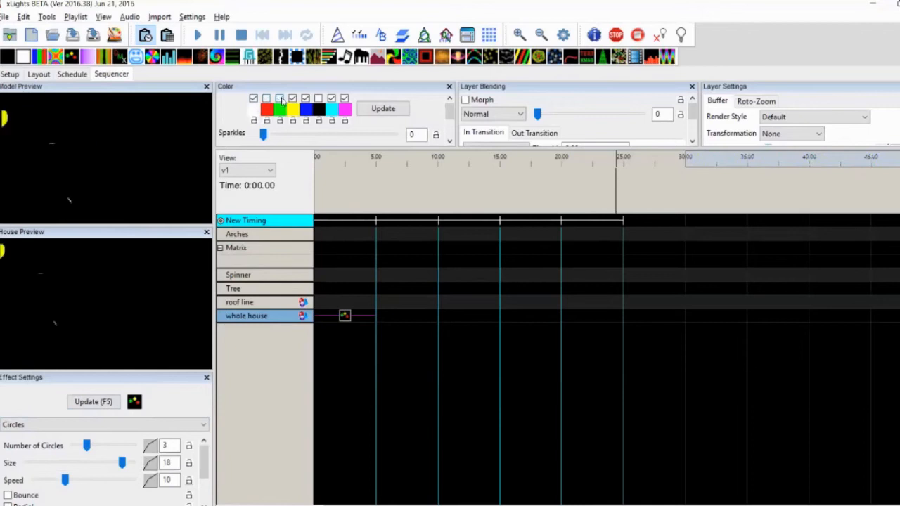
click(293, 98)
click(305, 99)
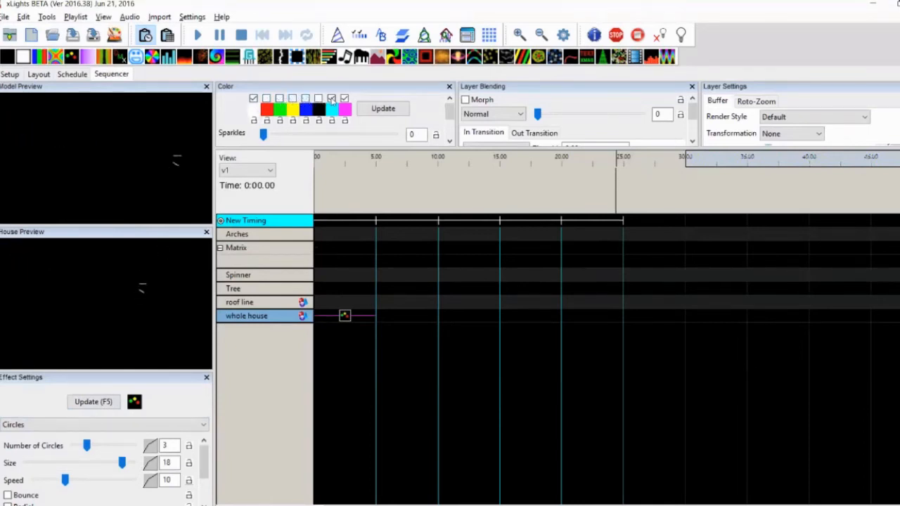
click(345, 99)
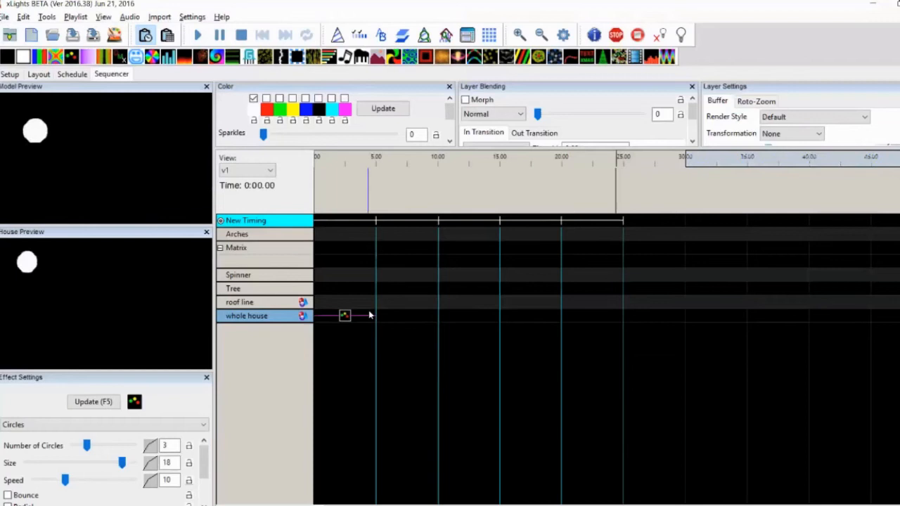
- Move the Circles effect from the whole house row back up to the Matrix row and select it
key(Up)
key(Up)
key(Up)
key(Up)
key(Up)
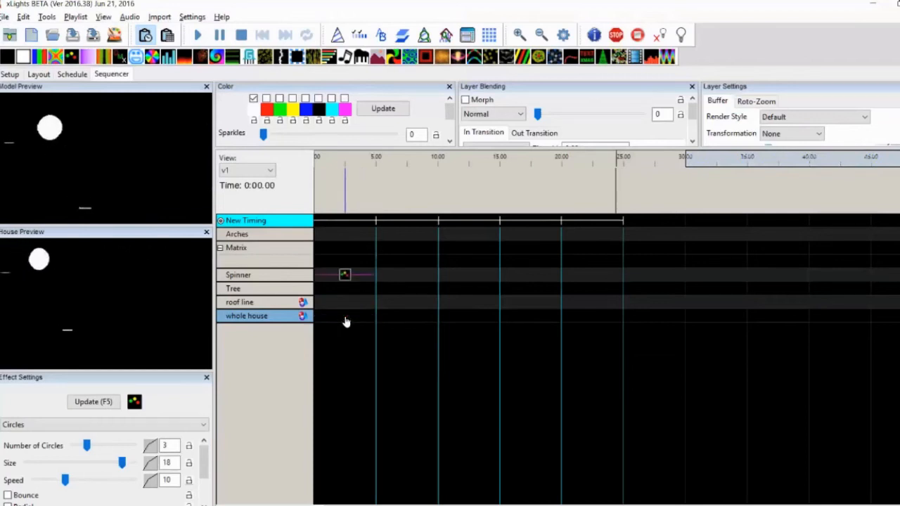
click(345, 256)
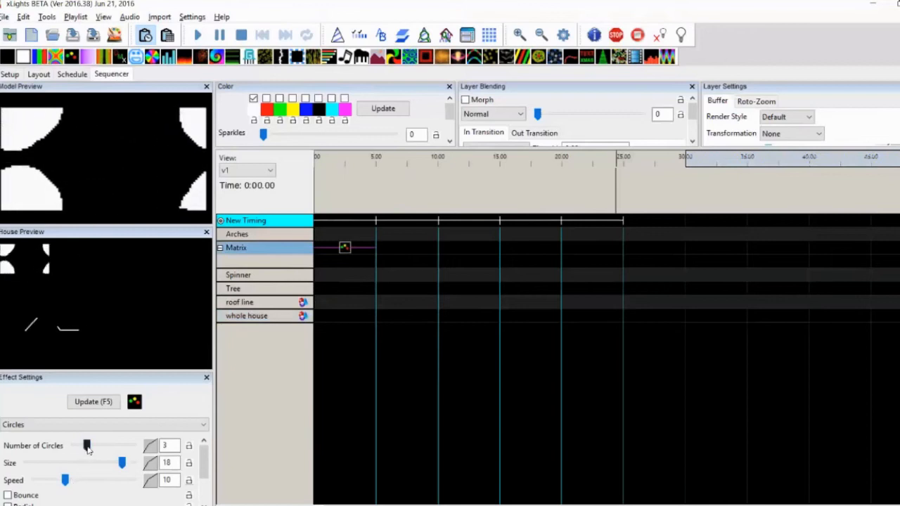
- Try 1 and 4 circles on the Matrix's Circles effect, and reduce both its size and number of circles to 2
drag(86, 446, 74, 446)
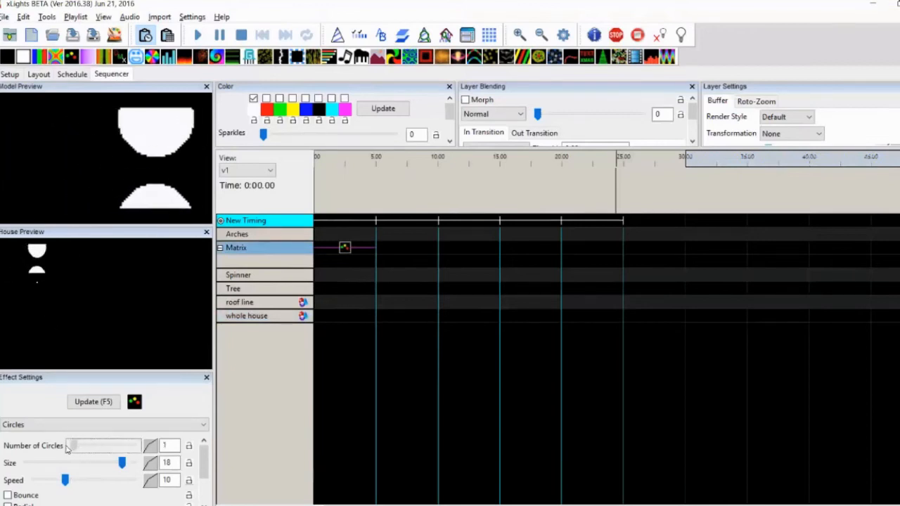
drag(77, 450, 96, 448)
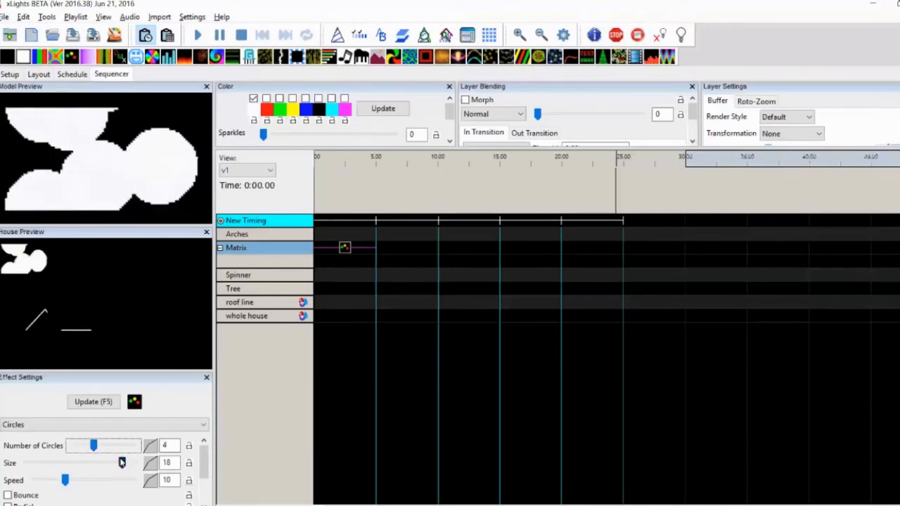
drag(121, 462, 31, 465)
drag(86, 446, 78, 446)
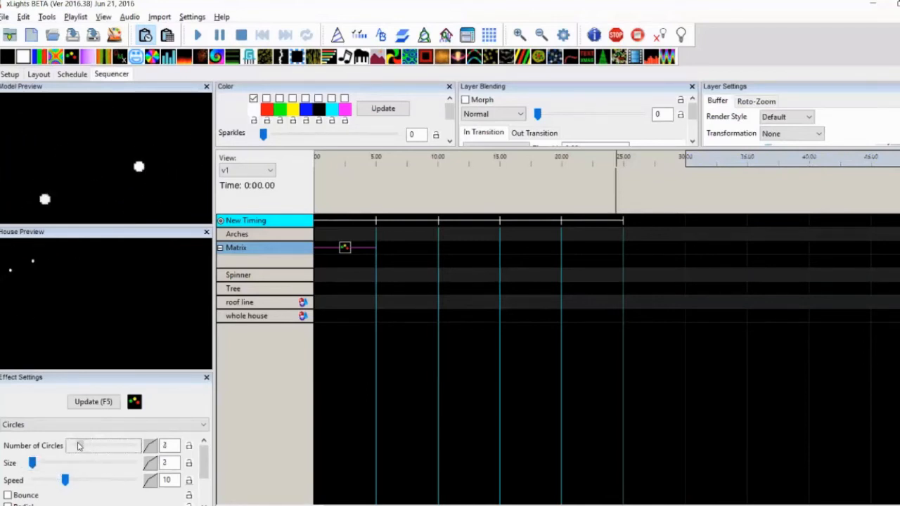
- Try a Ramp value curve on the Circles effect's number of circles and switch the curve off again
click(149, 447)
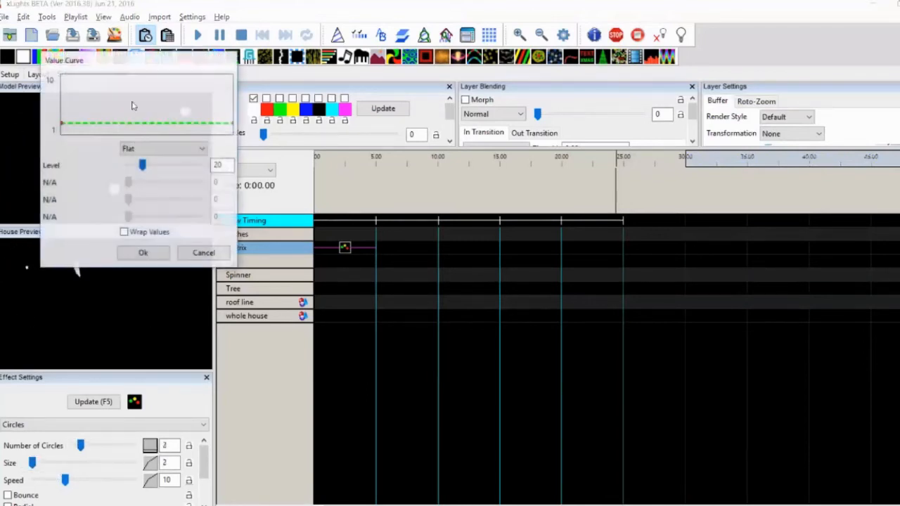
click(132, 150)
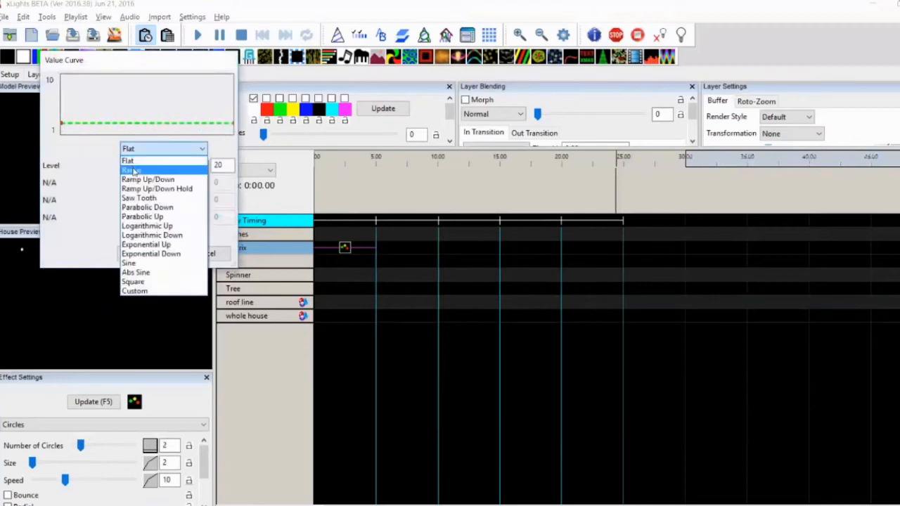
click(128, 159)
drag(141, 171, 122, 171)
click(127, 253)
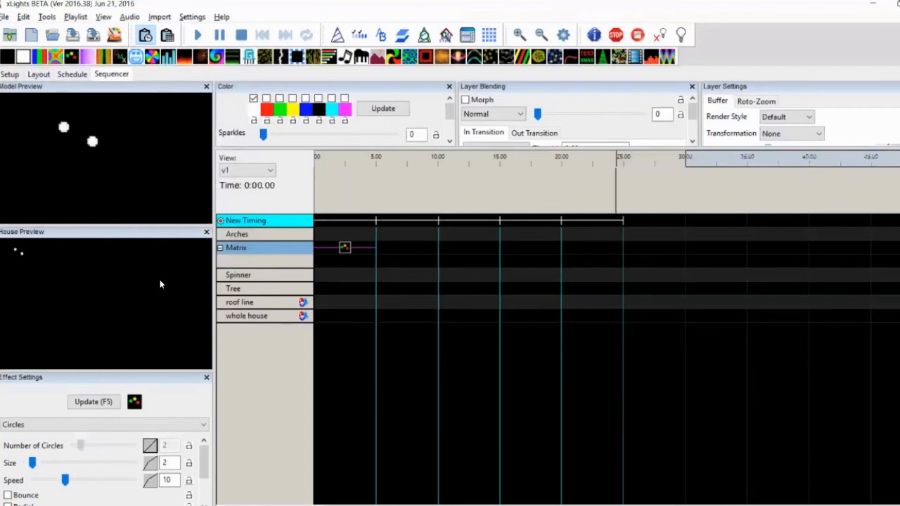
click(150, 445)
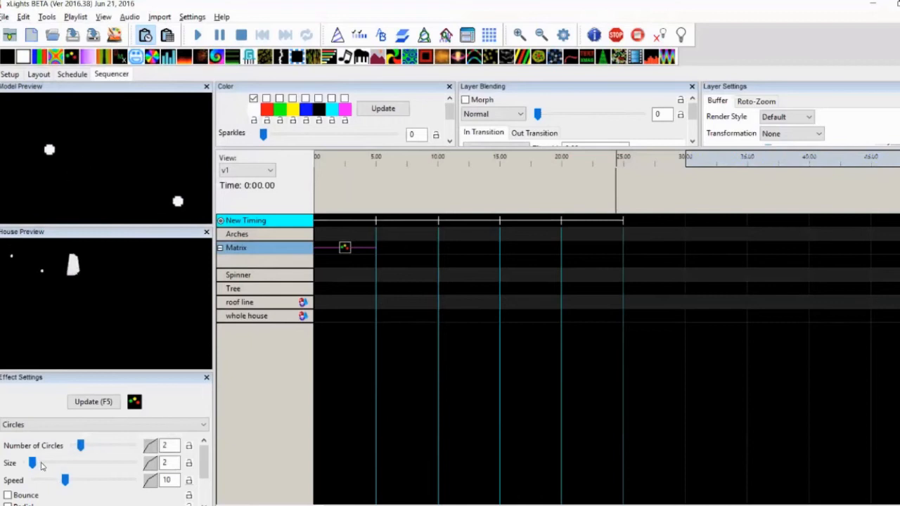
- Try a Ramp value curve with start level 0 and end level 100 on the circle size, and remove it again
click(151, 463)
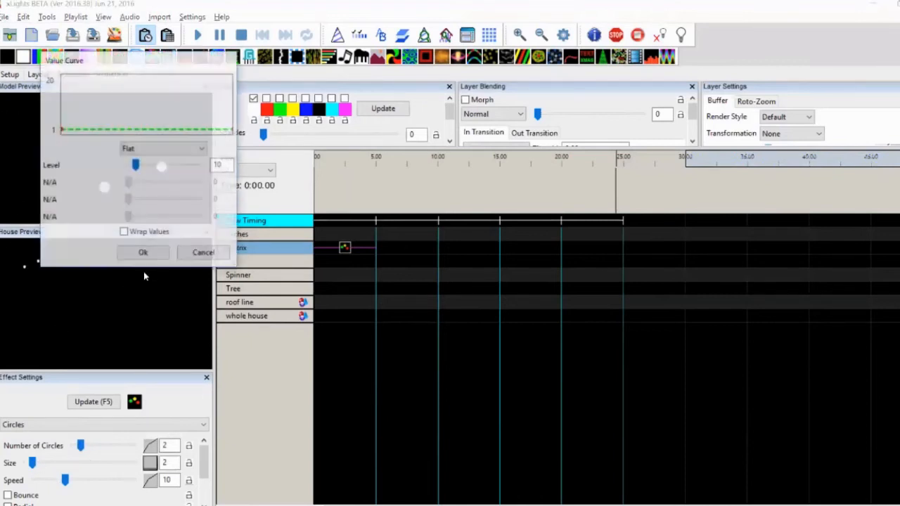
click(164, 149)
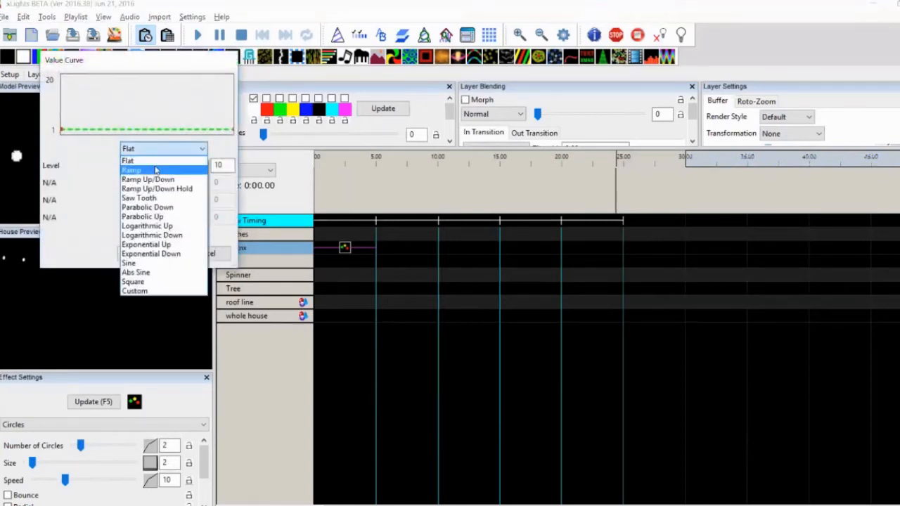
click(155, 170)
drag(137, 166, 128, 166)
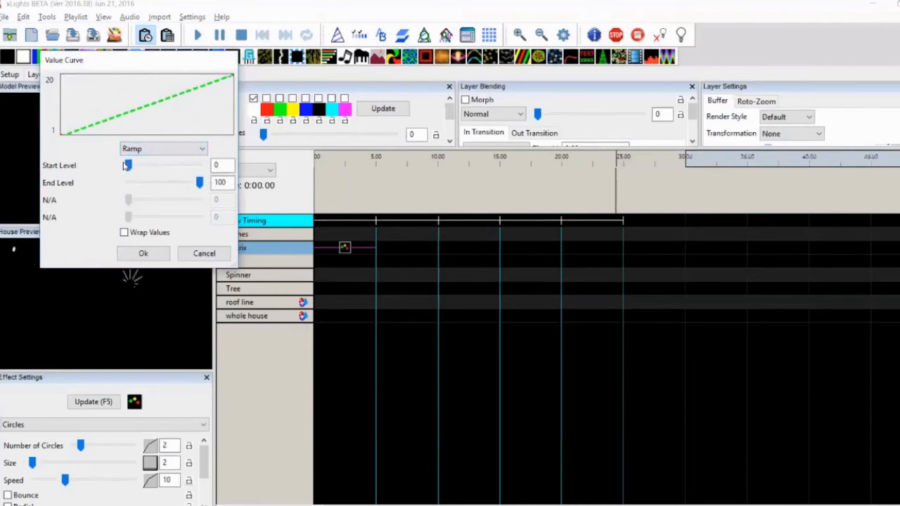
click(141, 254)
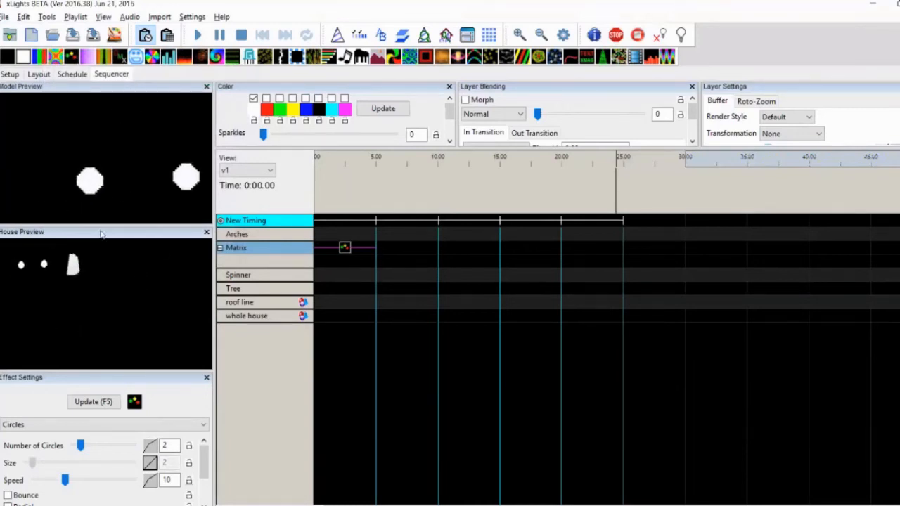
click(150, 463)
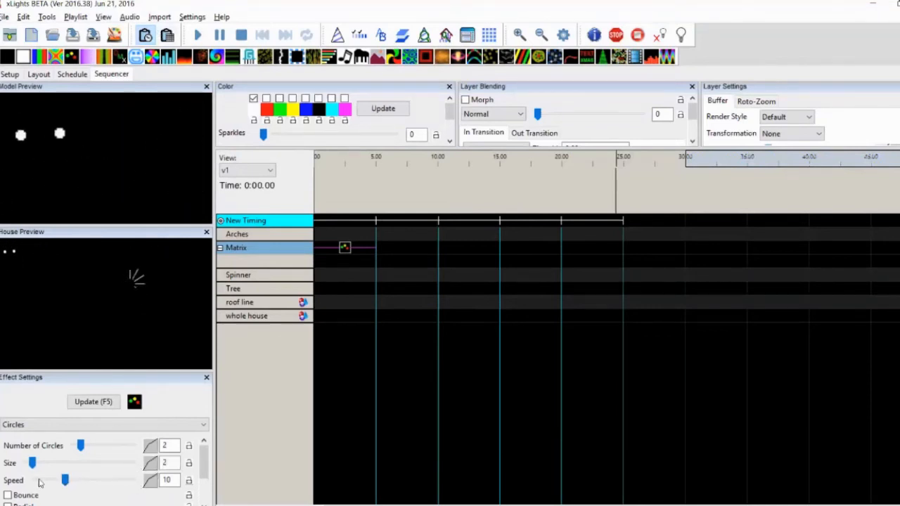
- Raise the Circles effect's speed to 30 for comparison and reduce it to 3
drag(65, 480, 134, 480)
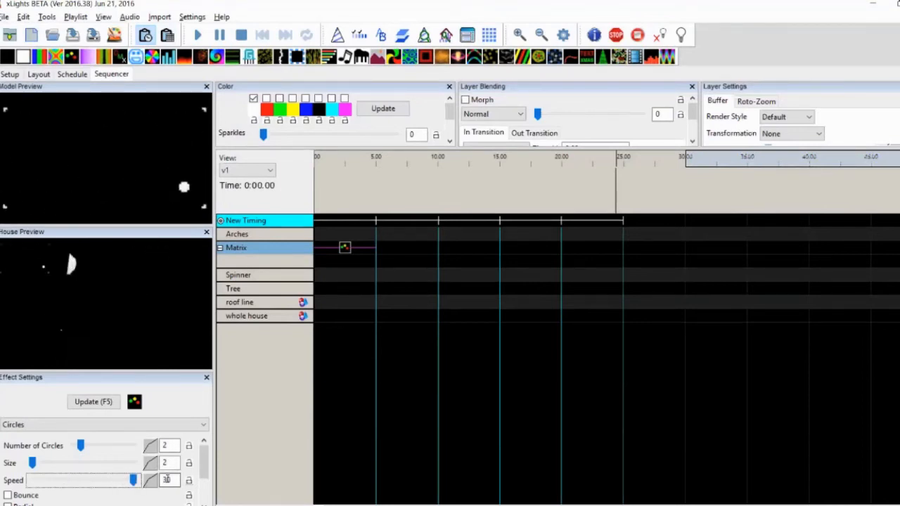
drag(135, 480, 44, 482)
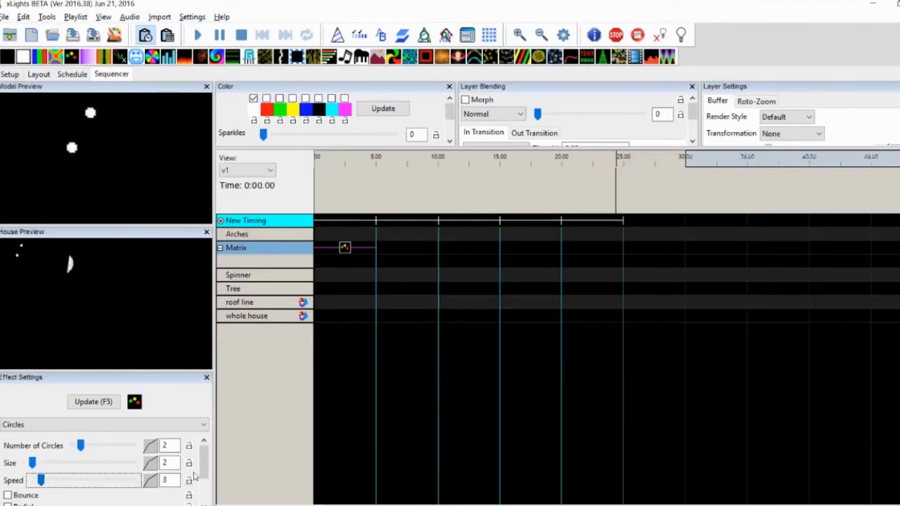
- Try the Bounce and Radial options of the Circles effect one at a time, and enable Plasma in their place
drag(204, 469, 206, 483)
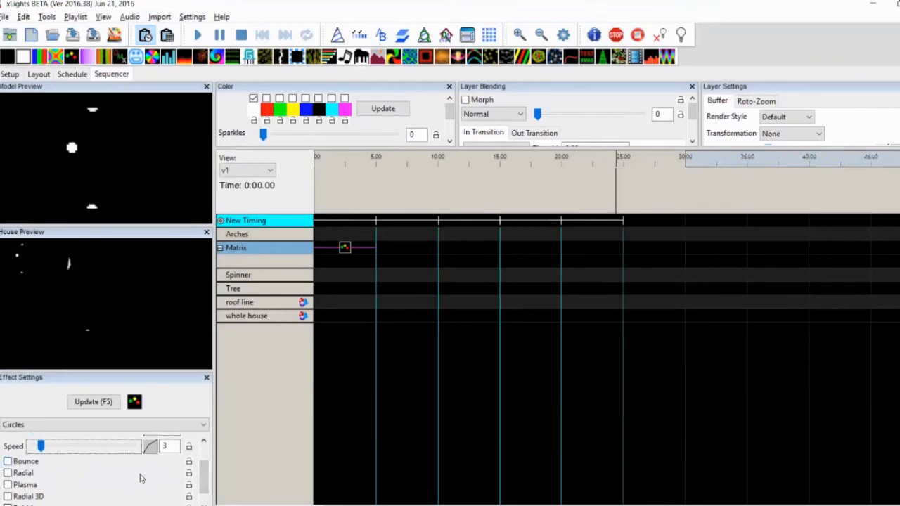
mouse_move(206, 487)
mouse_down()
mouse_move(206, 501)
mouse_move(206, 469)
mouse_move(206, 484)
mouse_up()
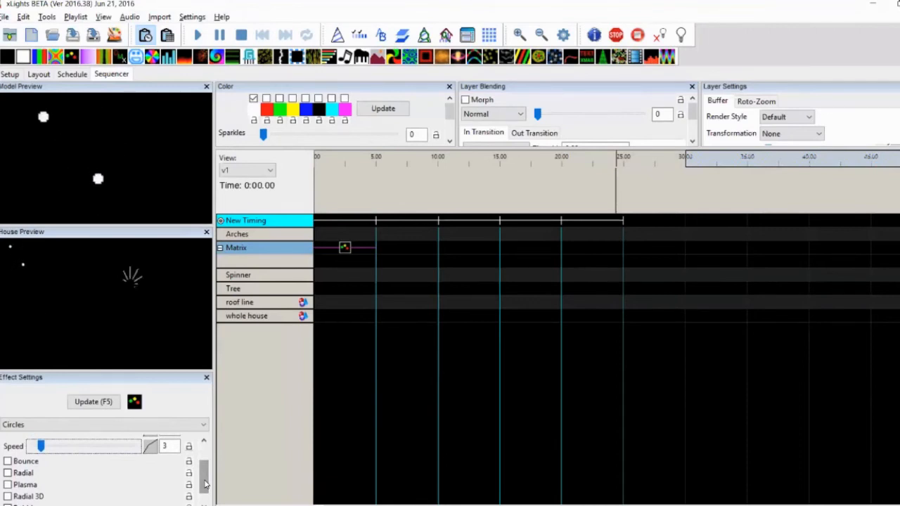
drag(200, 486, 207, 482)
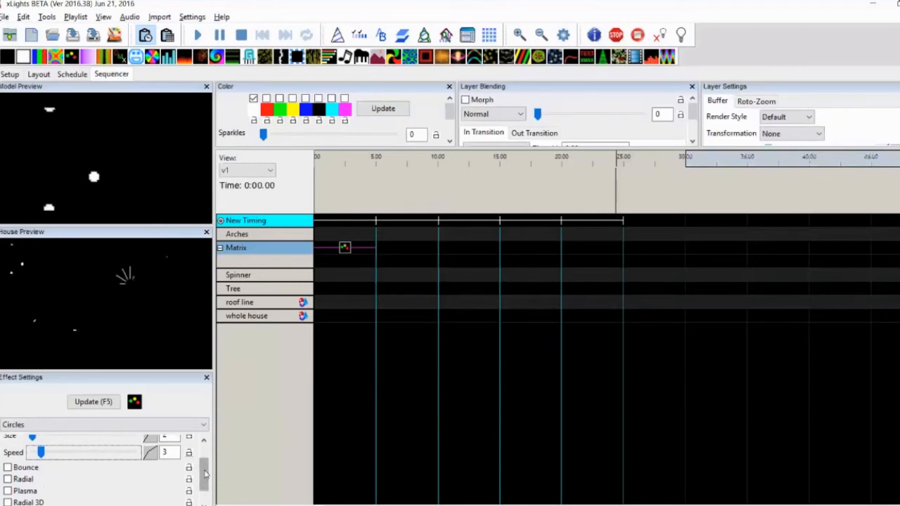
scroll(206, 453, up, 2)
drag(209, 449, 204, 469)
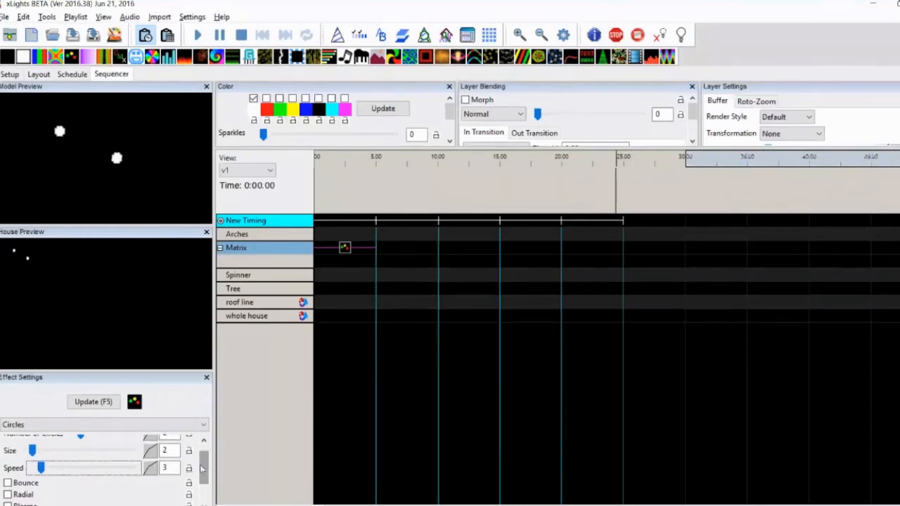
click(8, 483)
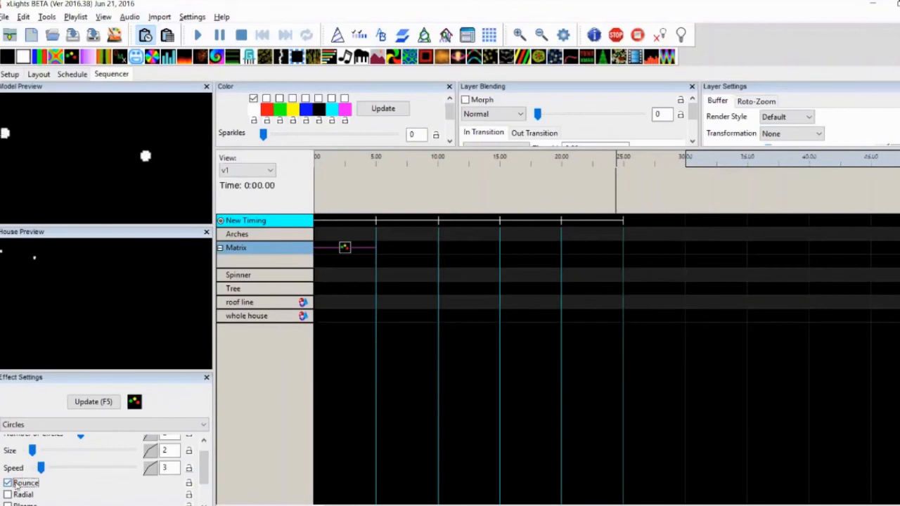
click(7, 494)
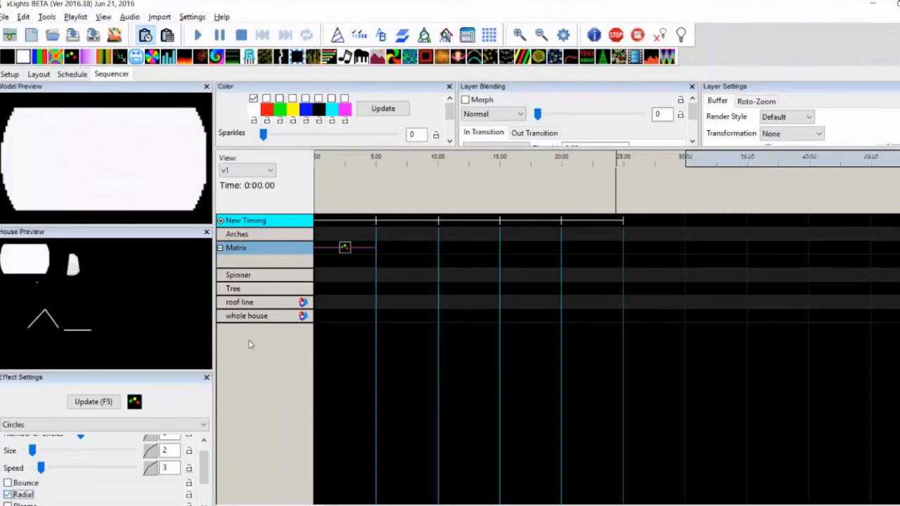
click(7, 495)
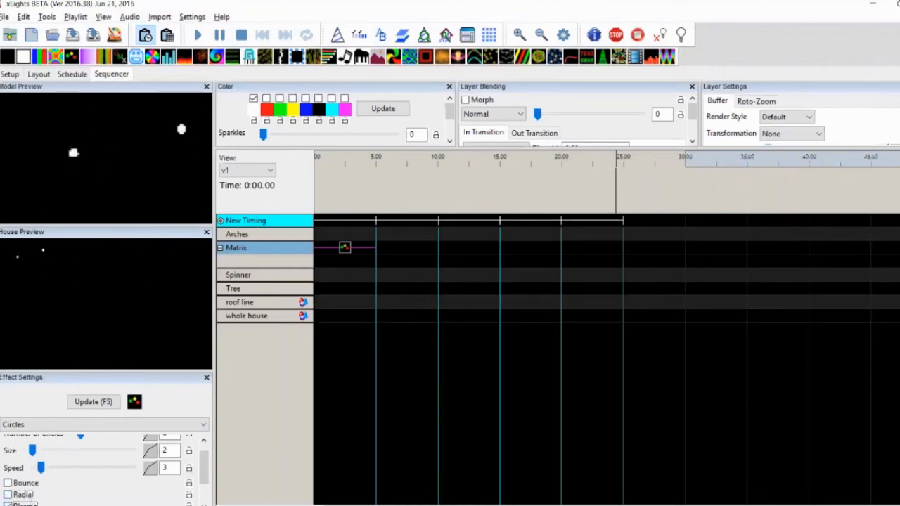
- Increase the size of the Plasma circles to 8 and the number of circles to 3
click(59, 454)
click(63, 455)
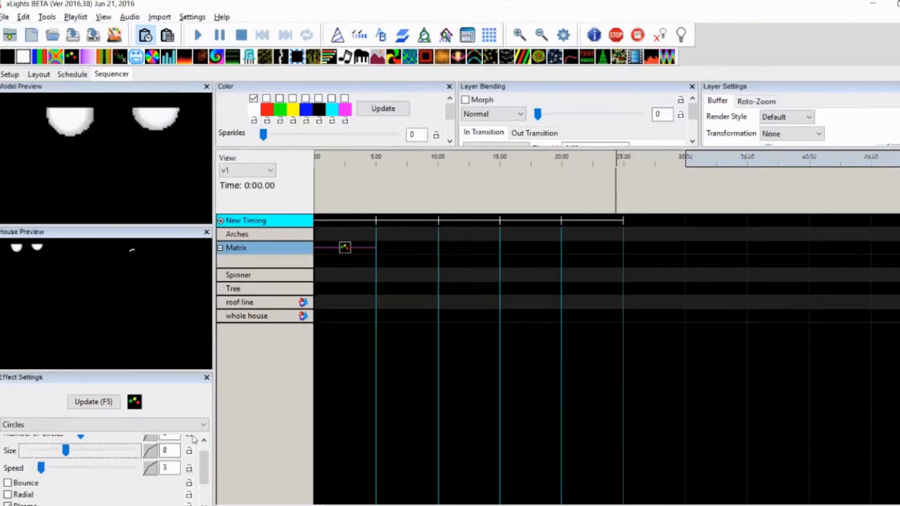
click(203, 441)
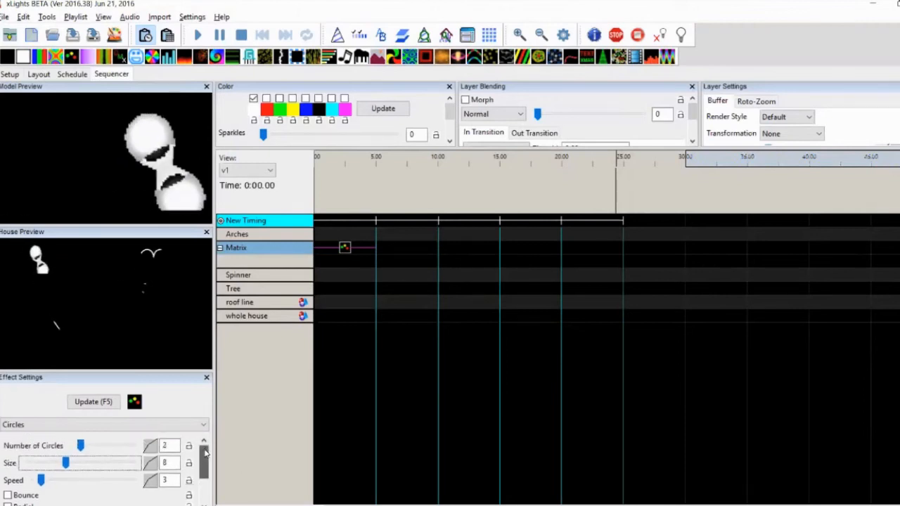
click(99, 445)
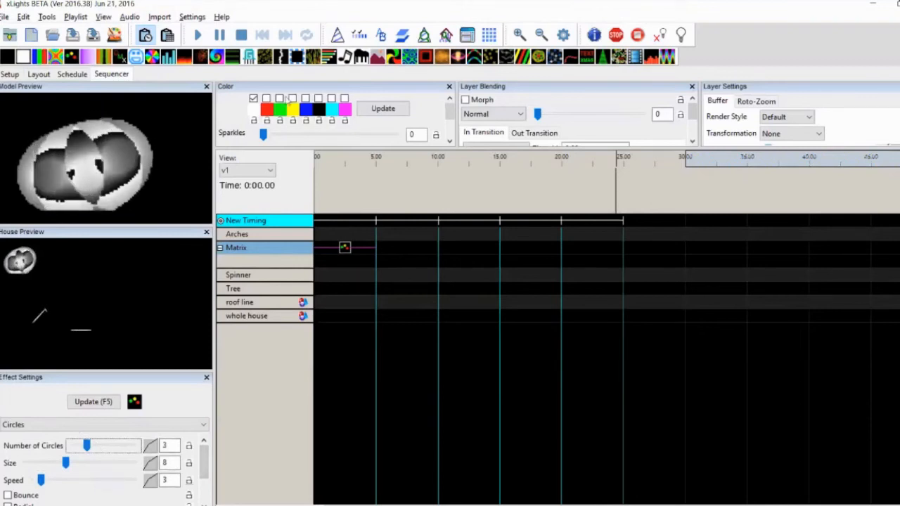
- Add green and red to the Circles effect's active palette colors
click(280, 98)
click(267, 99)
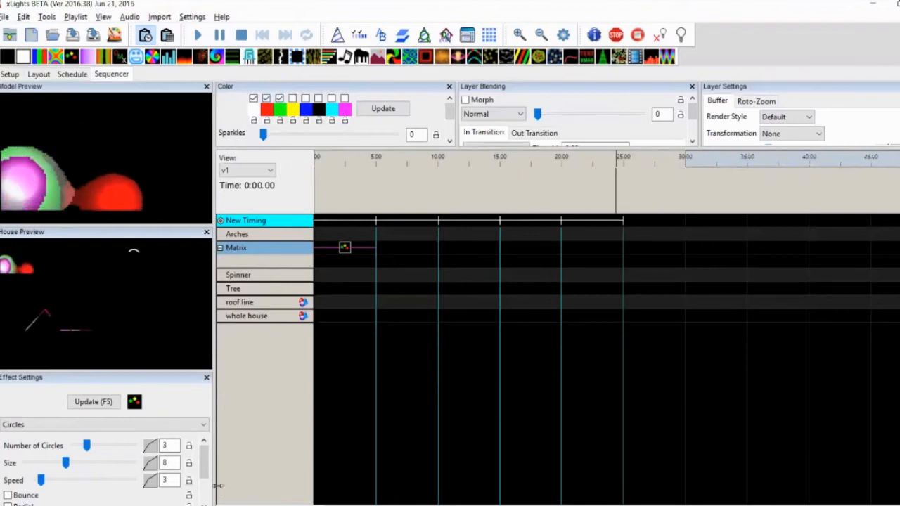
- Switch the Circles effect from Plasma to Radial 3D
scroll(105, 464, down, 3)
click(7, 478)
click(7, 466)
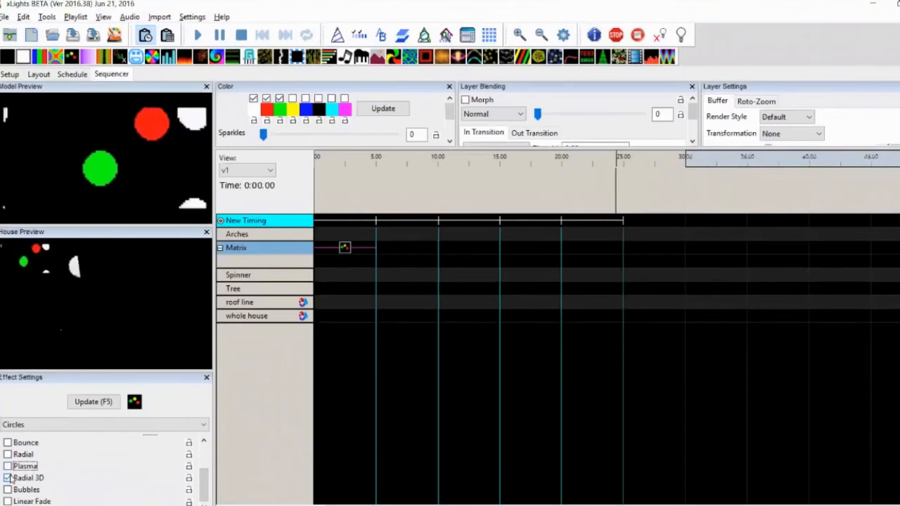
click(8, 478)
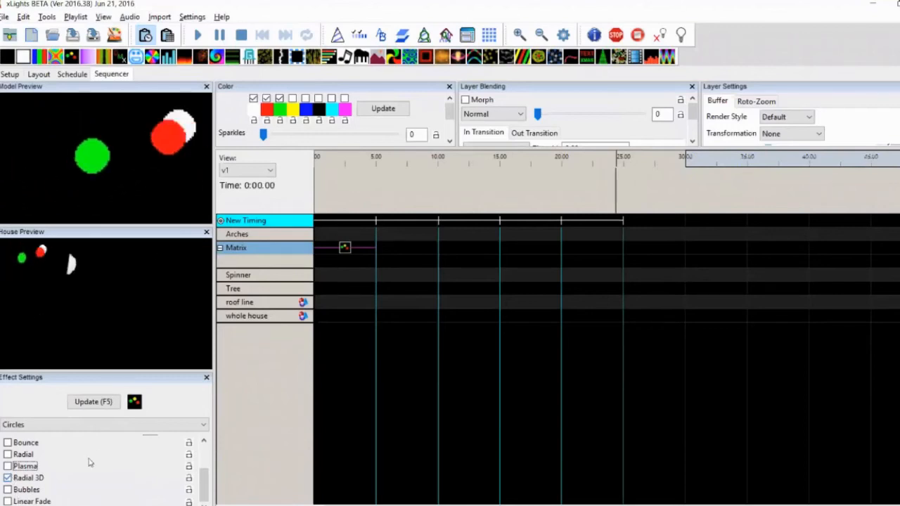
- Replace the Radial 3D option of the Circles effect with Bubbles and Linear Fade
click(8, 489)
click(8, 478)
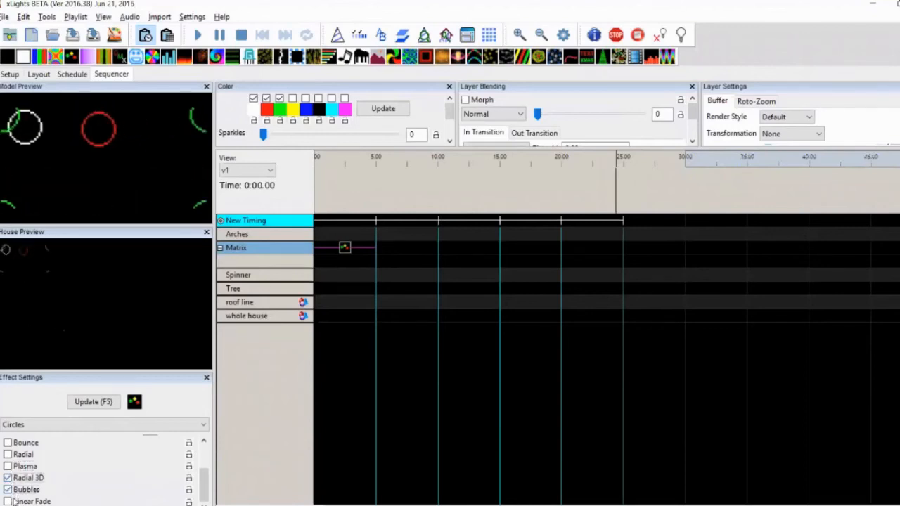
click(7, 501)
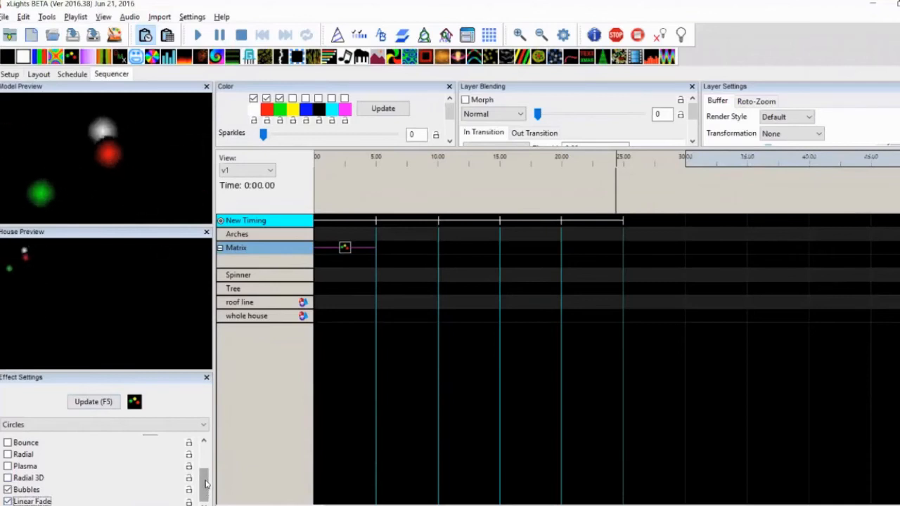
- Replace the Circles effect on the Matrix row with a Color Wash effect in the same time slot
drag(206, 489, 207, 454)
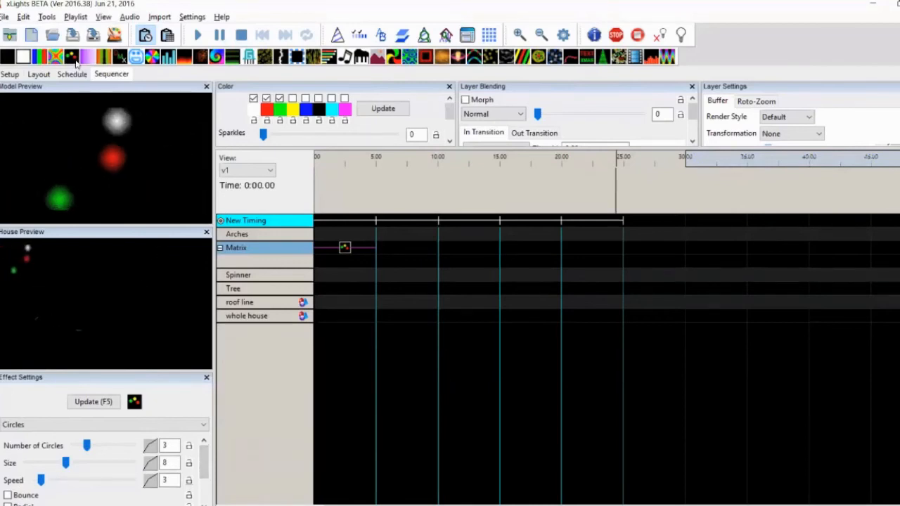
drag(95, 63, 353, 253)
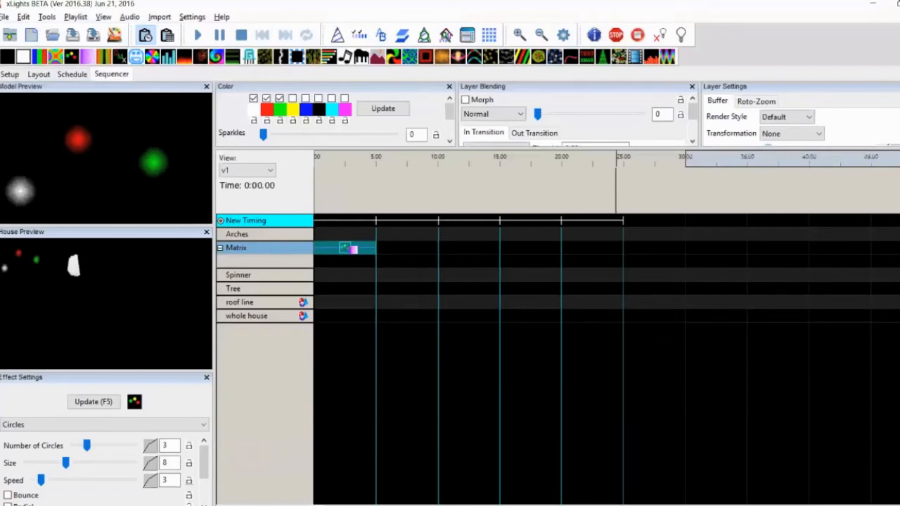
drag(351, 252, 350, 249)
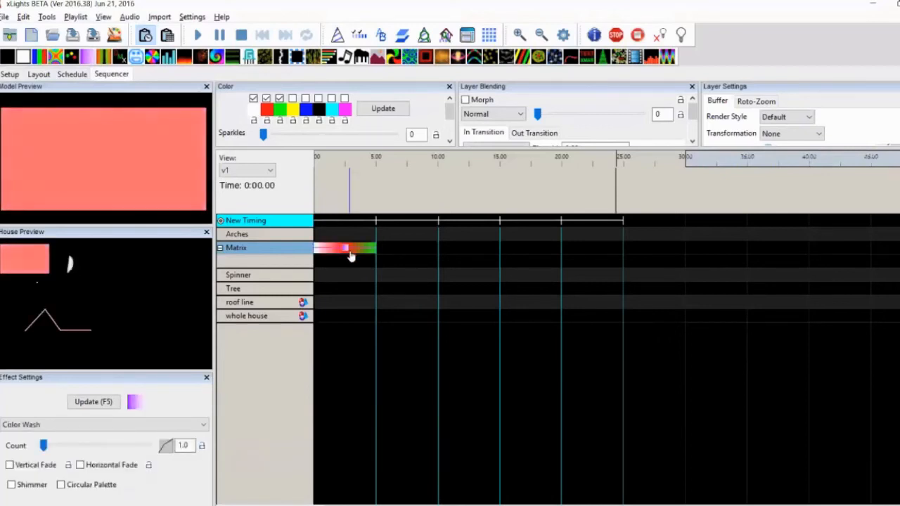
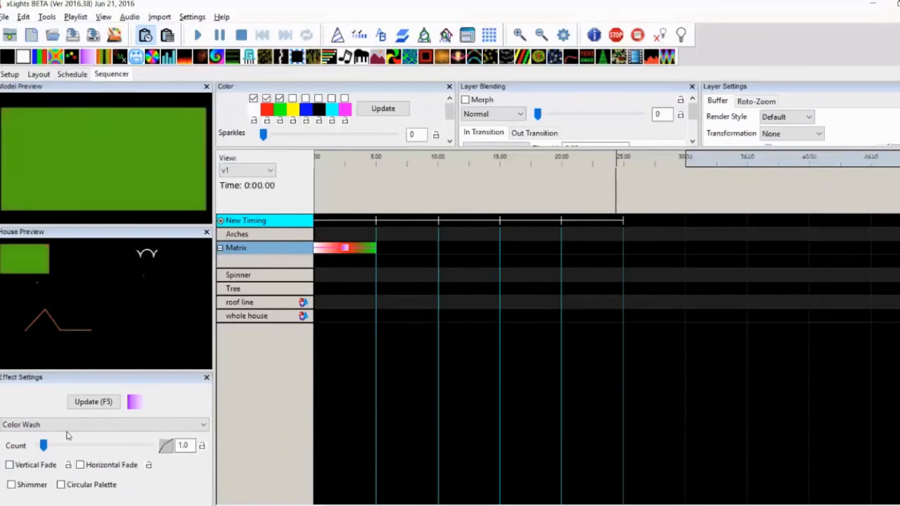
- Raise the Color Wash effect's count to 7.1 for comparison and reduce it to 0.1
drag(43, 448, 78, 448)
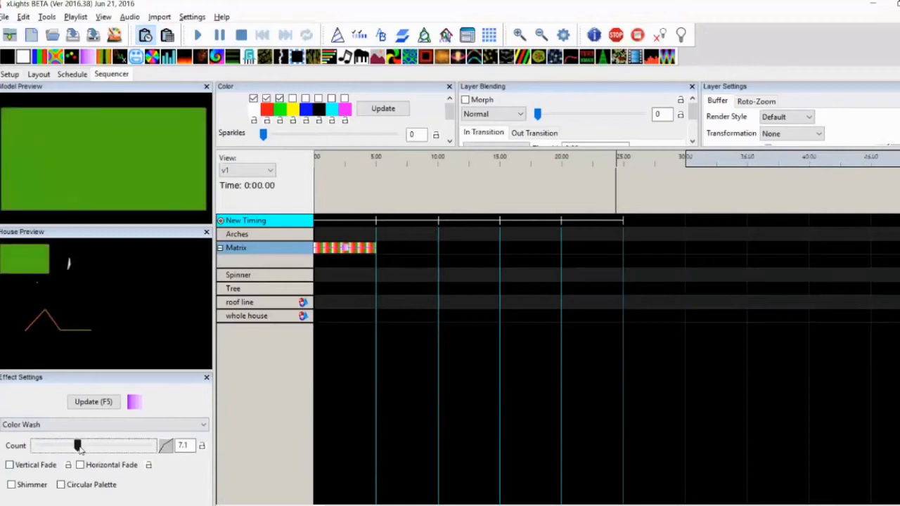
drag(78, 448, 37, 448)
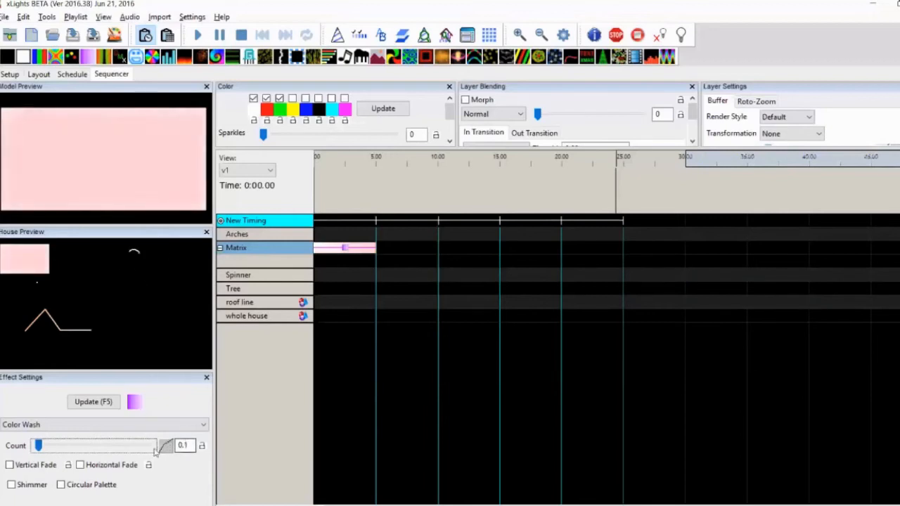
- Set the Matrix row's Color Wash count to 1.9 and turn on Vertical Fade
drag(44, 451, 53, 452)
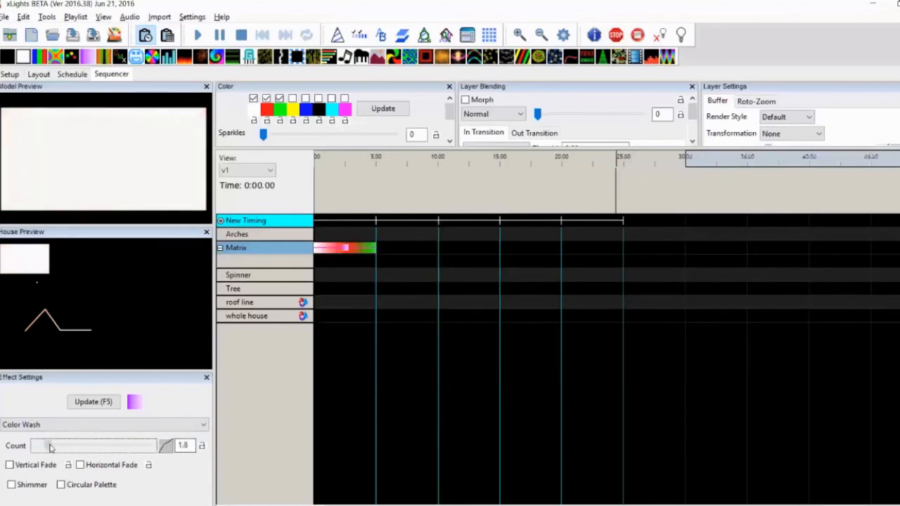
click(9, 467)
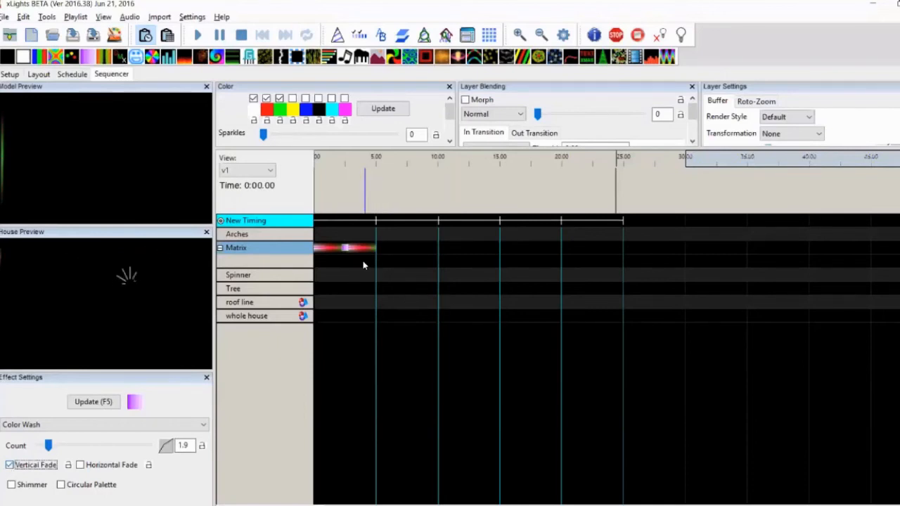
- Move the Color Wash effect from the Matrix row to the Tree row, filling the 0–5 second slot, and set its count to 3.7
drag(349, 256, 348, 288)
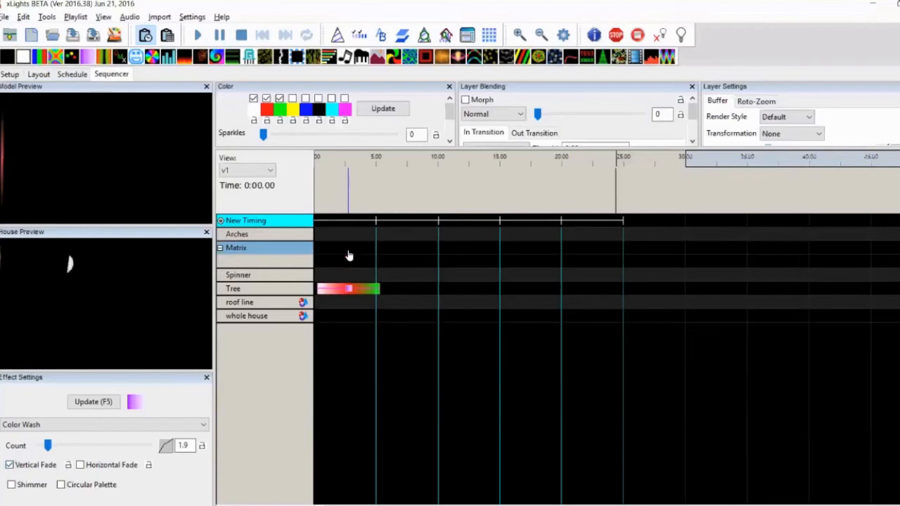
click(348, 291)
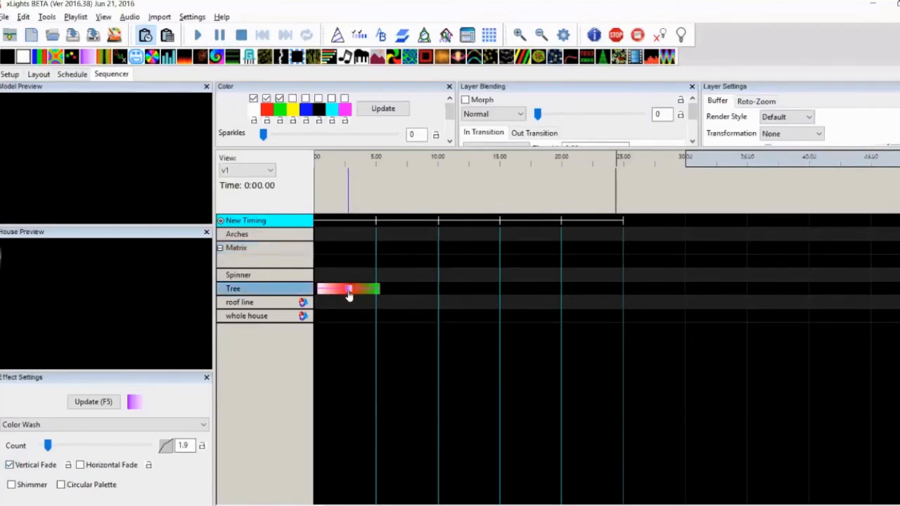
drag(349, 296, 344, 296)
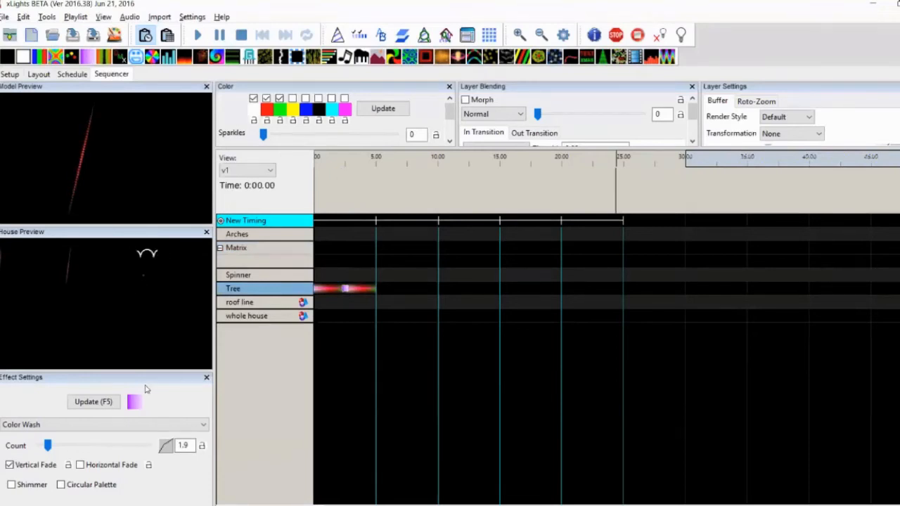
click(68, 445)
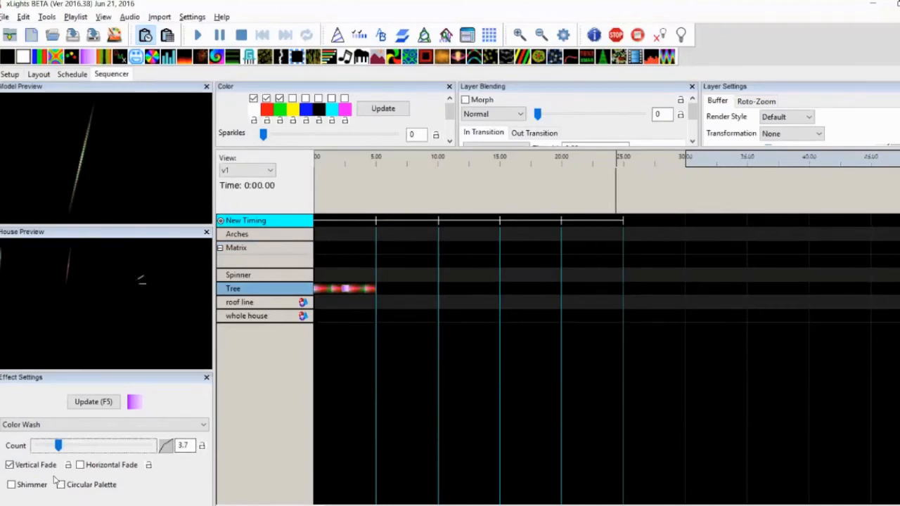
- Move the Color Wash effect from the Tree row to the roof line row for comparison and return it to the Matrix row
click(344, 292)
drag(344, 292, 344, 296)
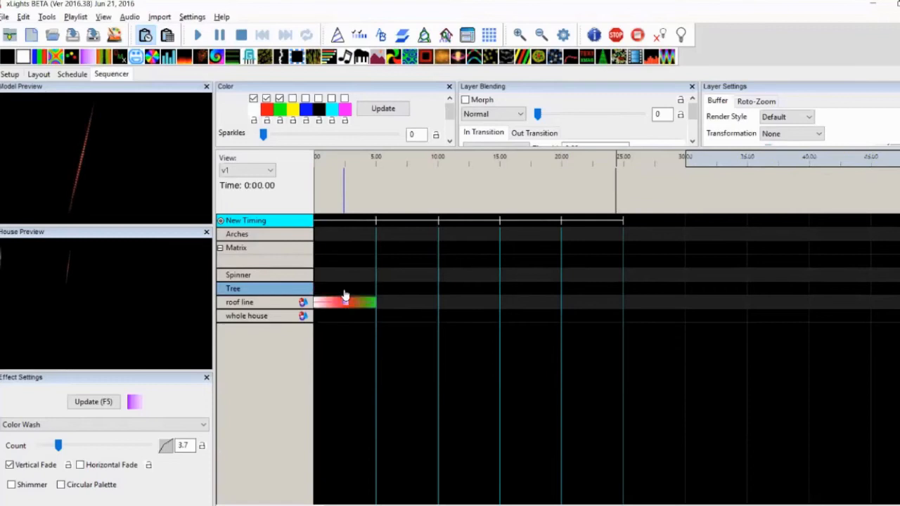
click(347, 302)
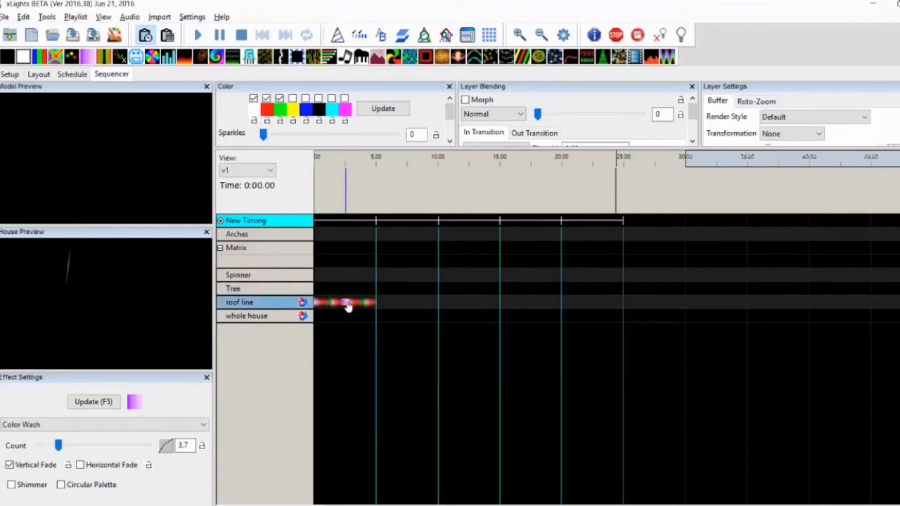
key(Up)
key(Up)
key(Up)
key(Up)
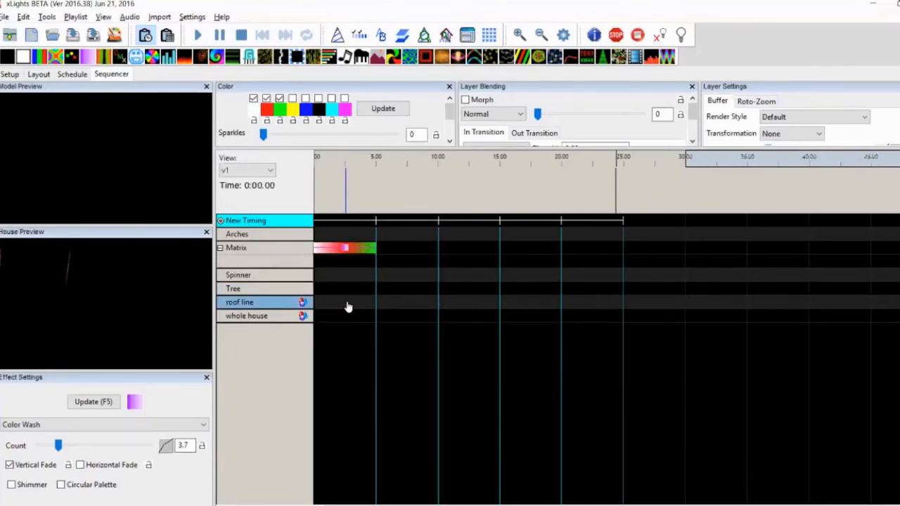
click(346, 250)
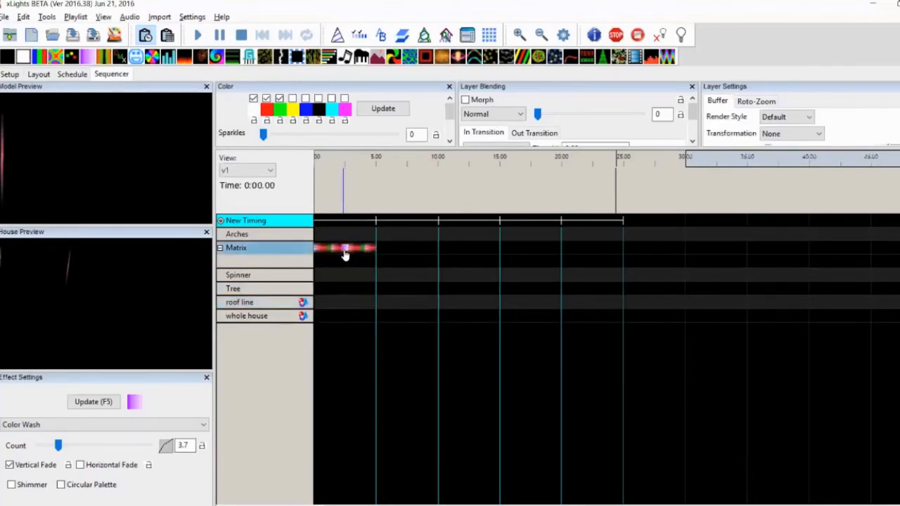
- Switch the Matrix row's Color Wash from Vertical Fade to Horizontal Fade, and then combine both fades
click(32, 465)
click(83, 467)
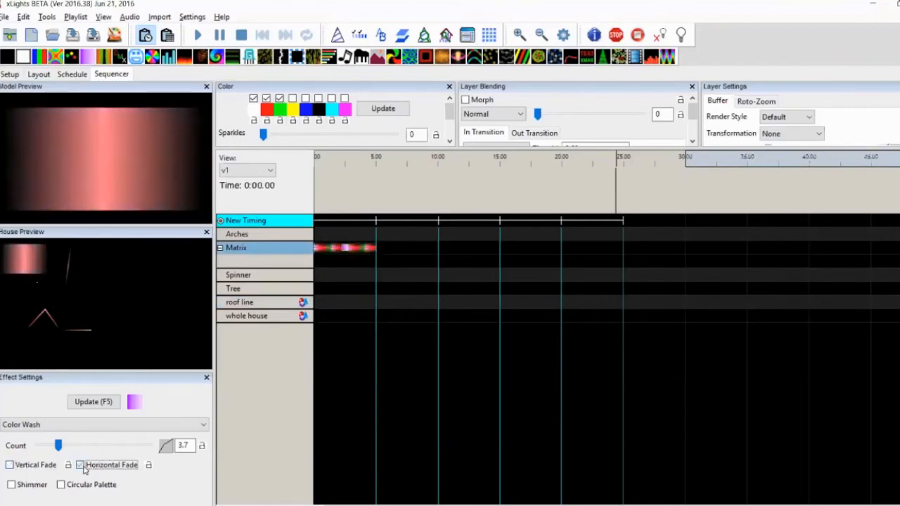
click(15, 469)
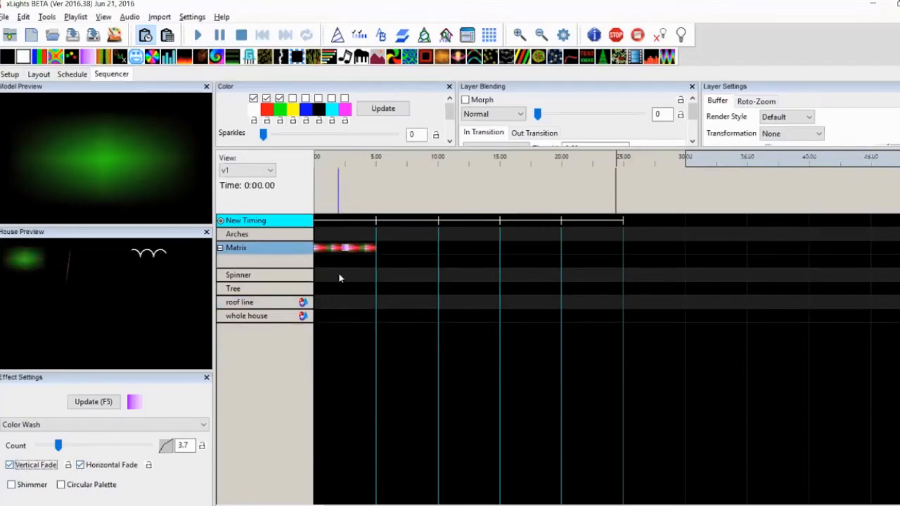
- Show the Color Wash with only Vertical Fade, and then with only Horizontal Fade
click(89, 467)
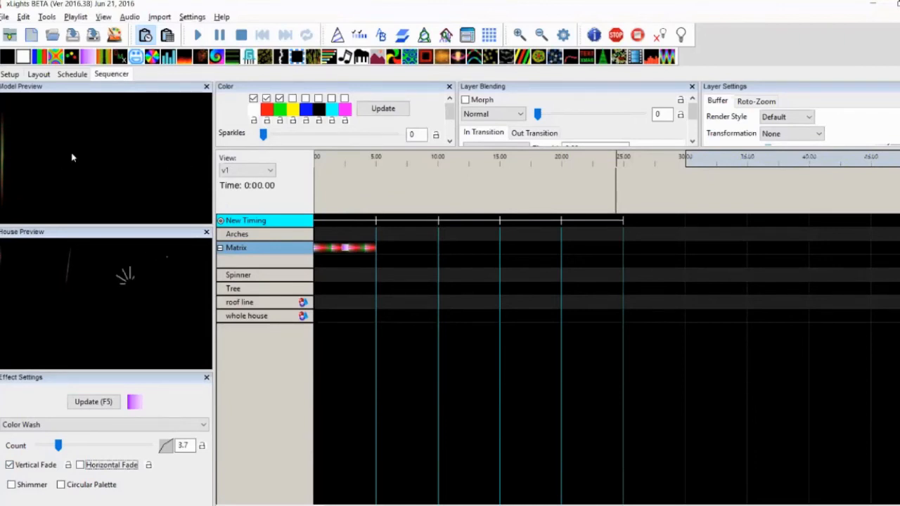
click(21, 466)
click(102, 467)
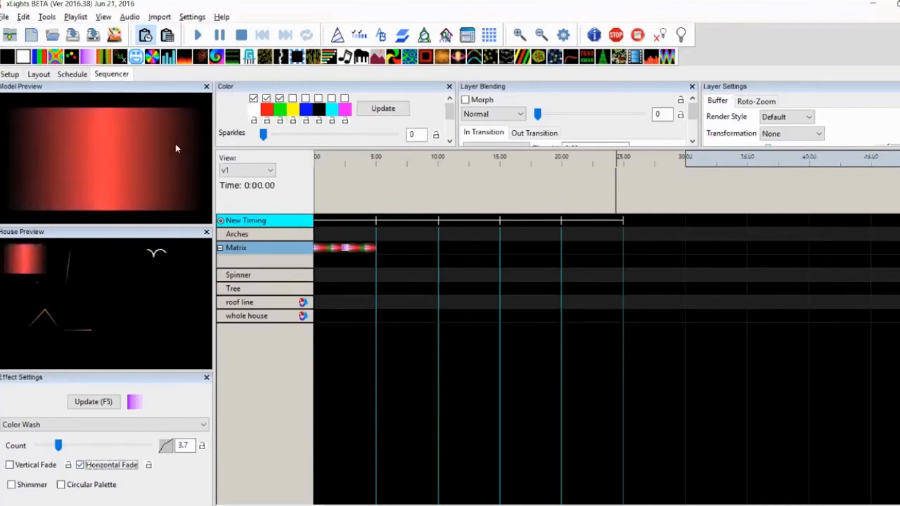
- Turn on Shimmer for the Color Wash effect for comparison and turn it off again
click(32, 485)
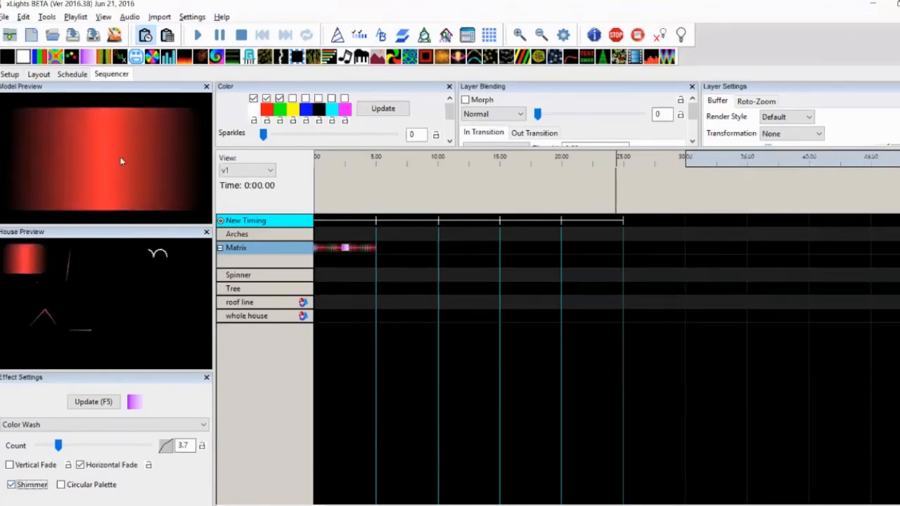
click(18, 489)
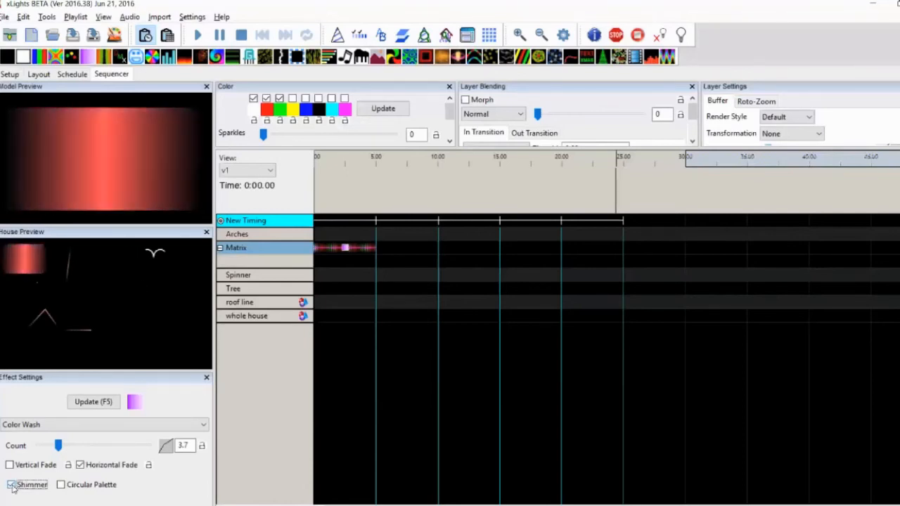
- Turn on Circular Palette for the Color Wash effect and set its count to 1.0
click(61, 486)
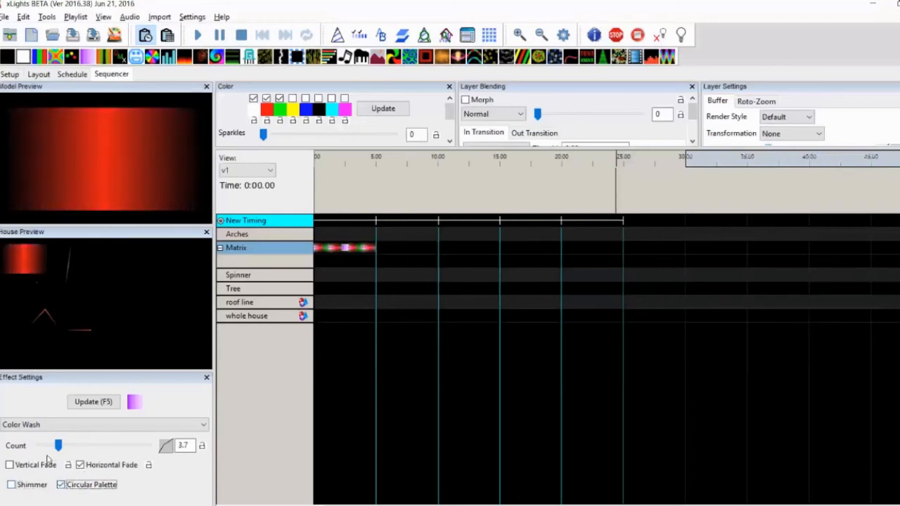
drag(57, 447, 44, 446)
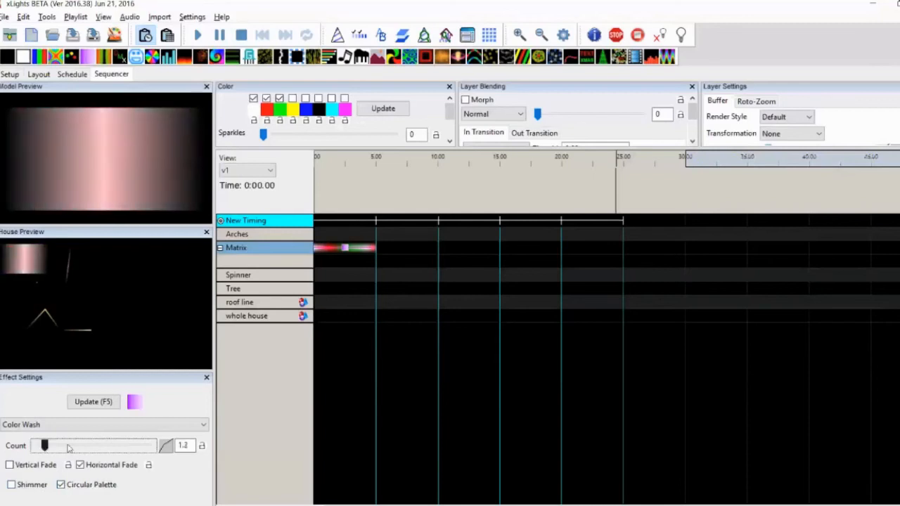
click(180, 445)
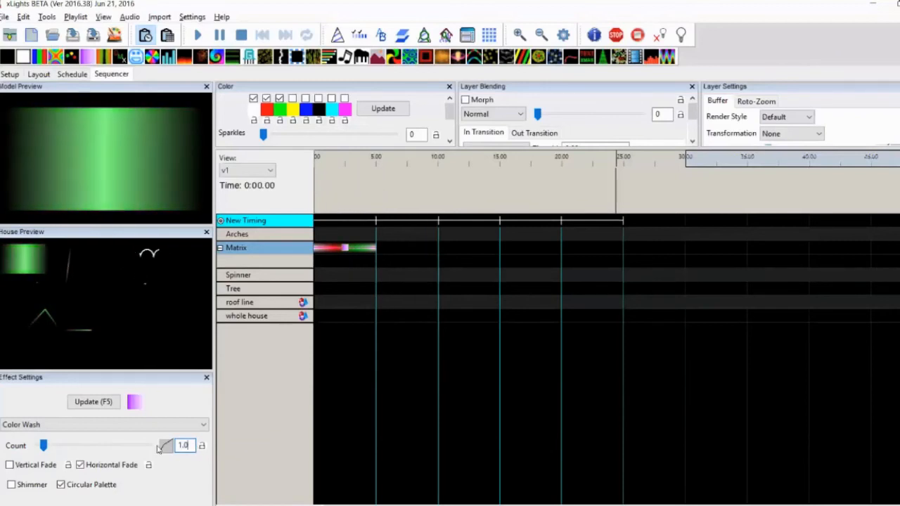
- Compare the Color Wash with Circular Palette off and back on, and turn off Horizontal Fade
click(62, 486)
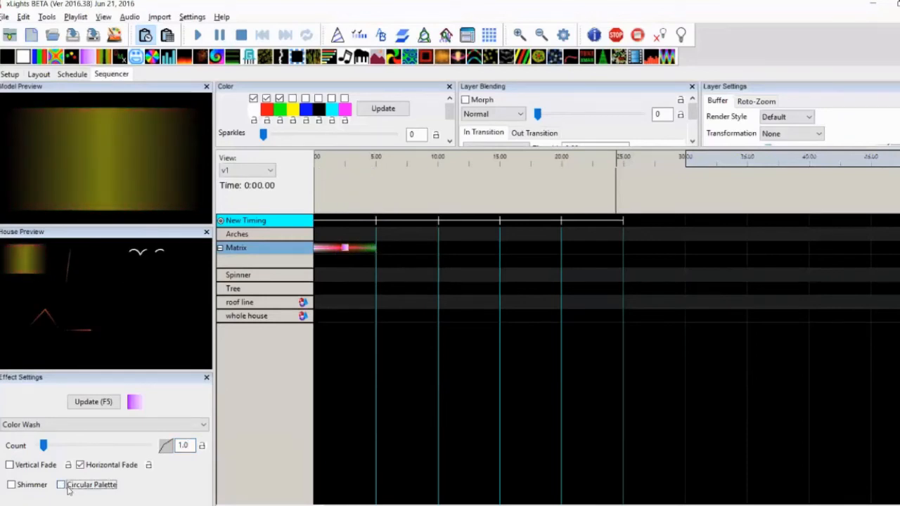
key(space)
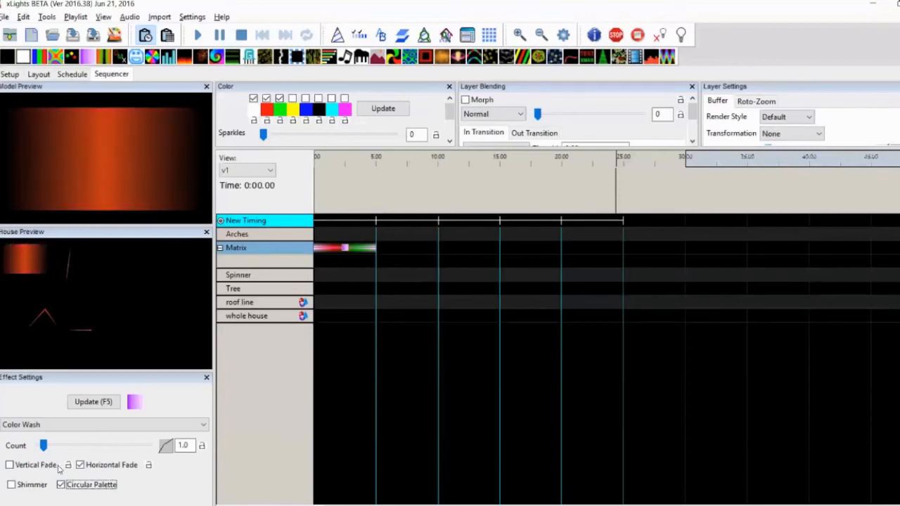
click(86, 467)
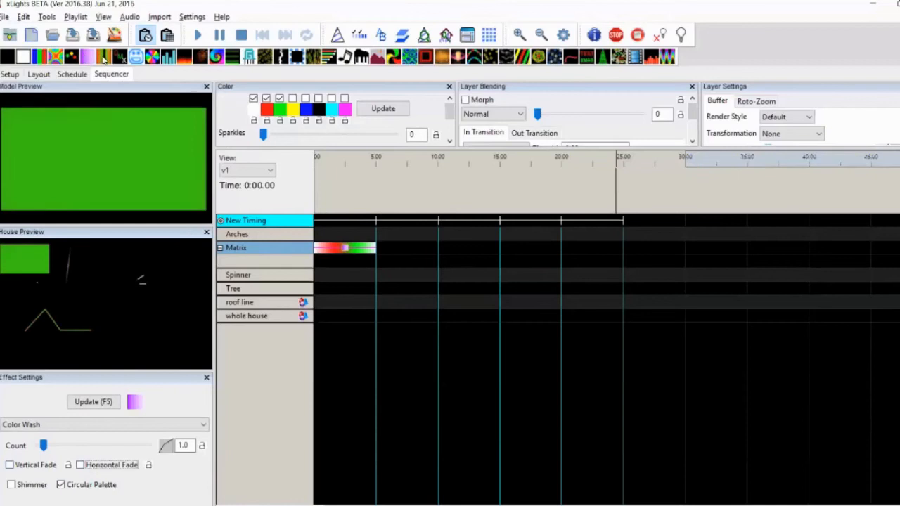
- Replace the Color Wash on the Matrix row with a Curtain effect and set its curtain edge to center
drag(270, 192, 345, 249)
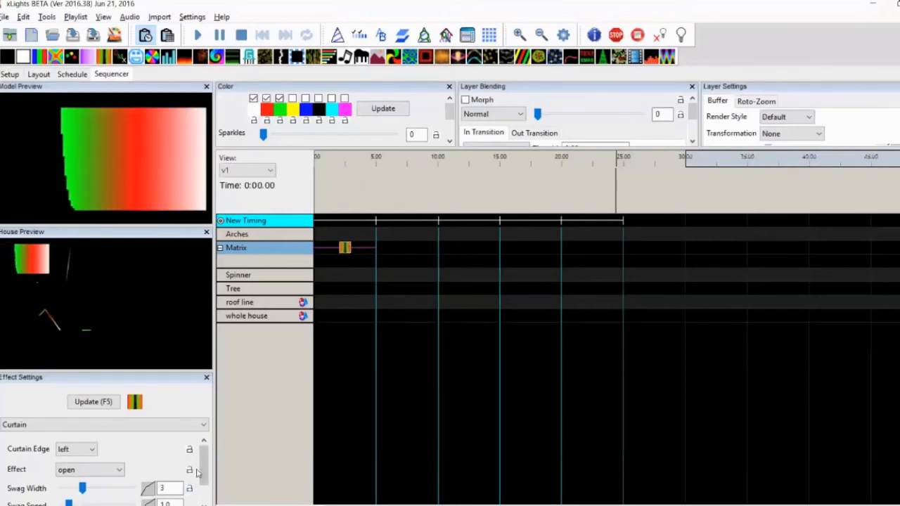
mouse_move(203, 467)
mouse_down()
mouse_move(206, 483)
mouse_move(207, 462)
mouse_up()
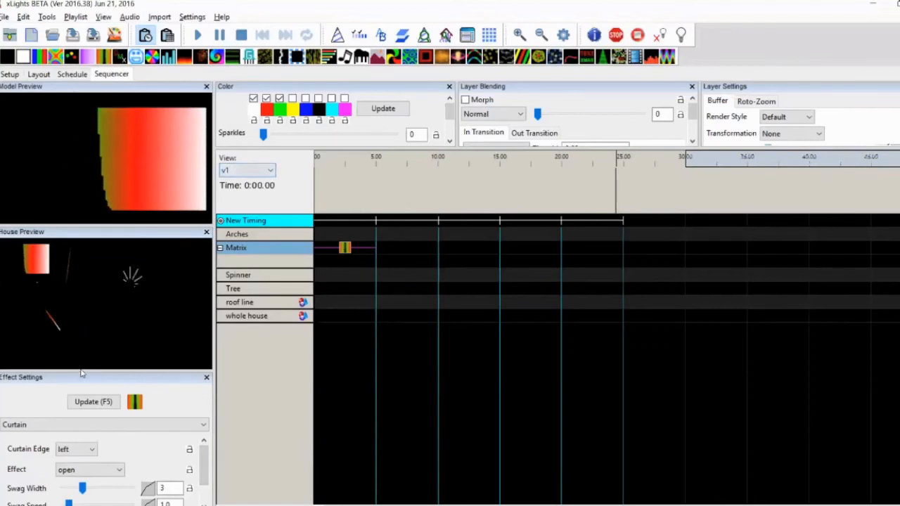
click(85, 451)
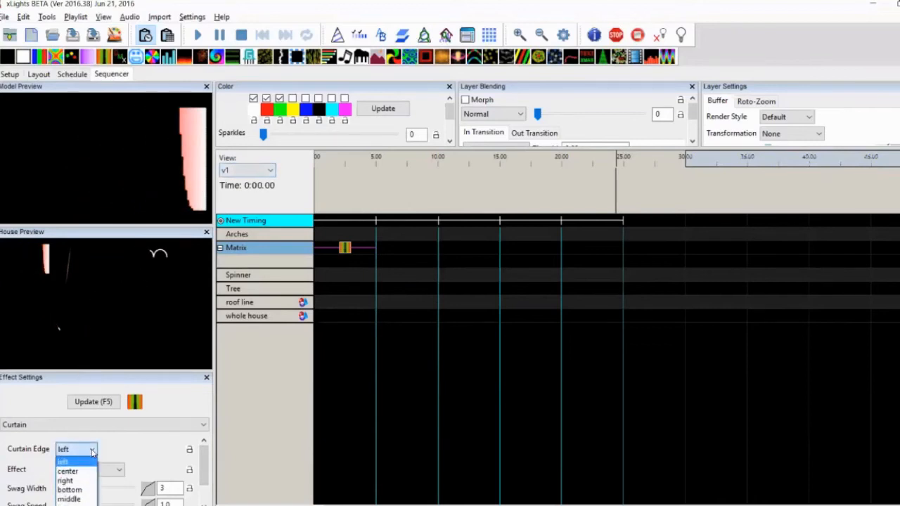
click(78, 473)
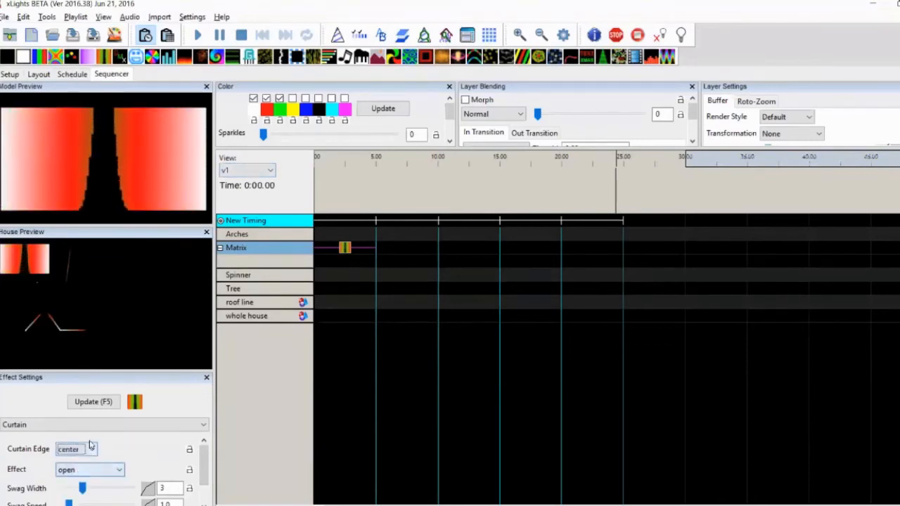
- Set the Curtain effect's edge to right
click(89, 451)
click(72, 481)
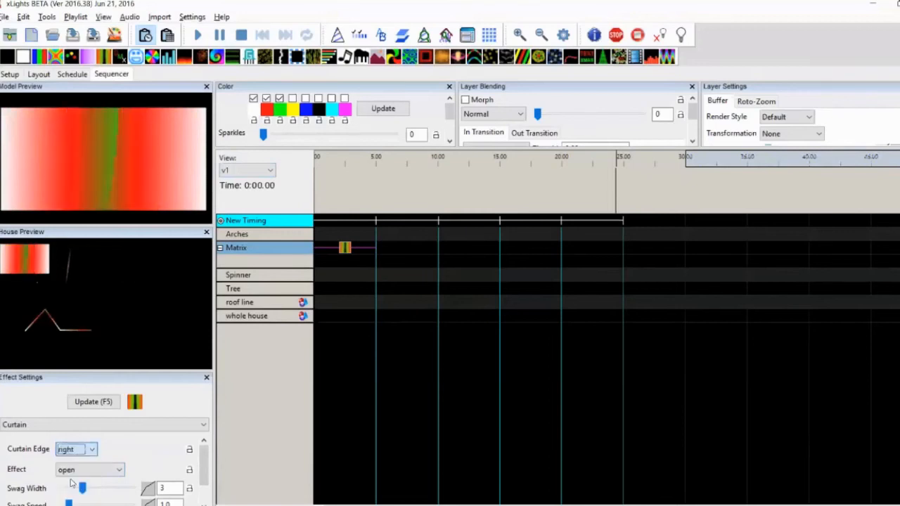
click(79, 451)
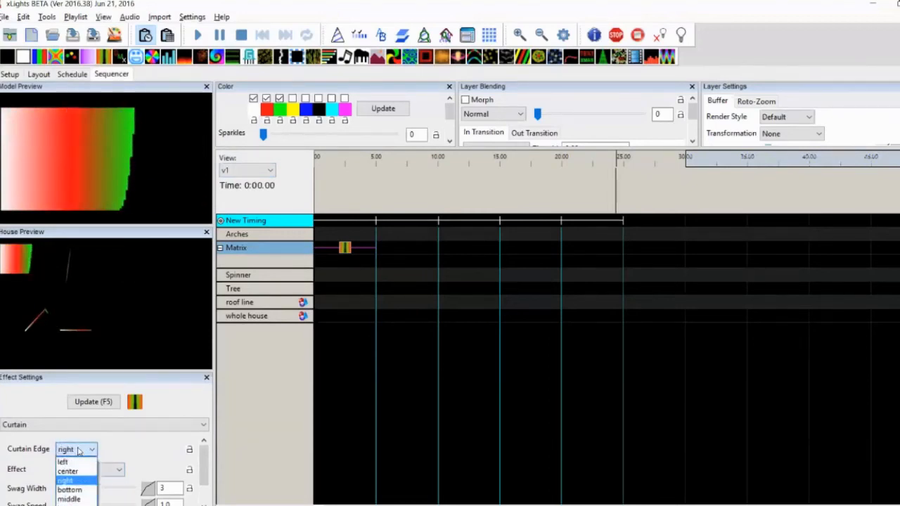
click(131, 451)
- Try the close and the open then close movements on the Matrix row's Curtain effect
click(91, 470)
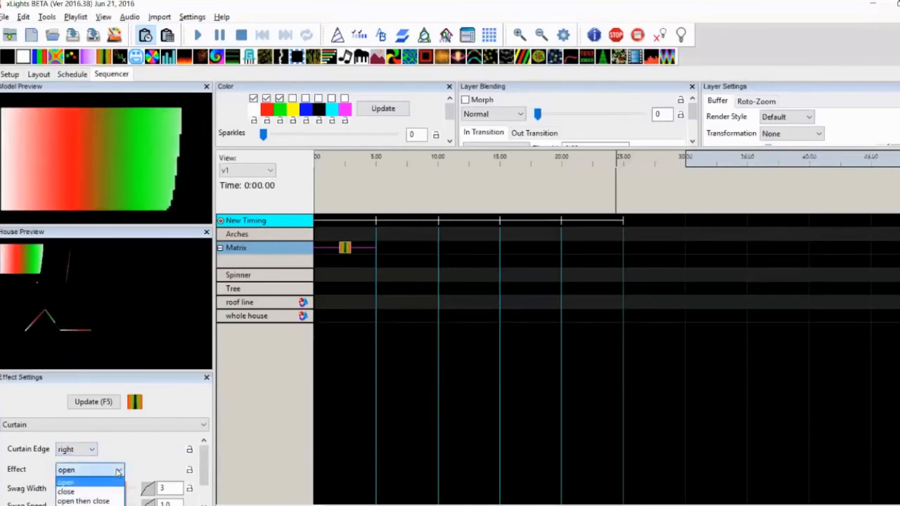
click(96, 491)
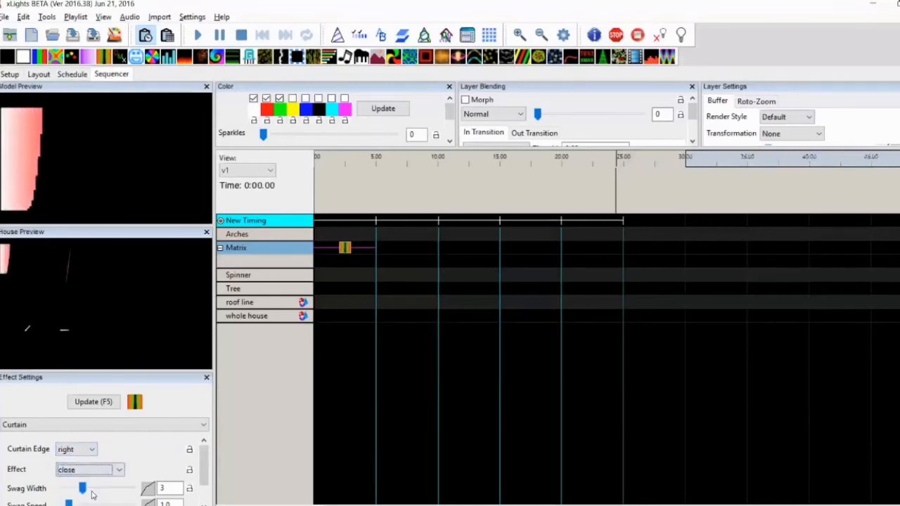
click(92, 469)
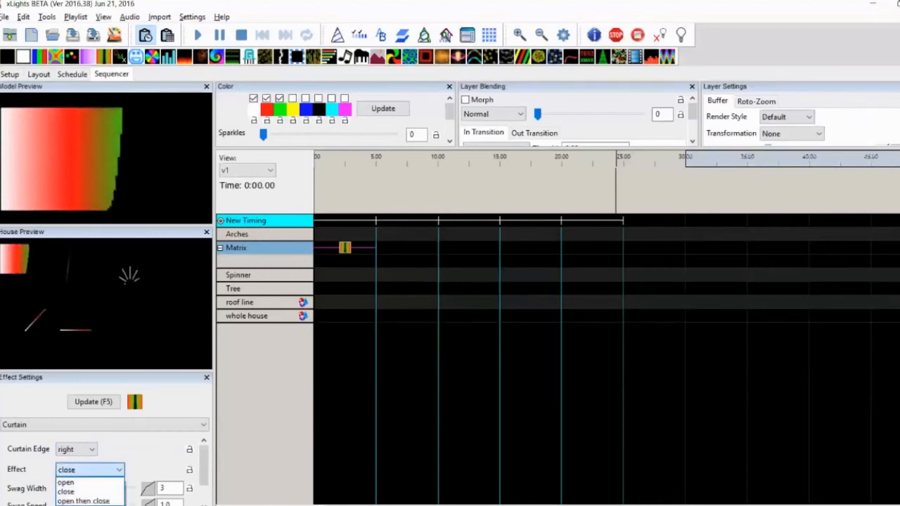
click(87, 501)
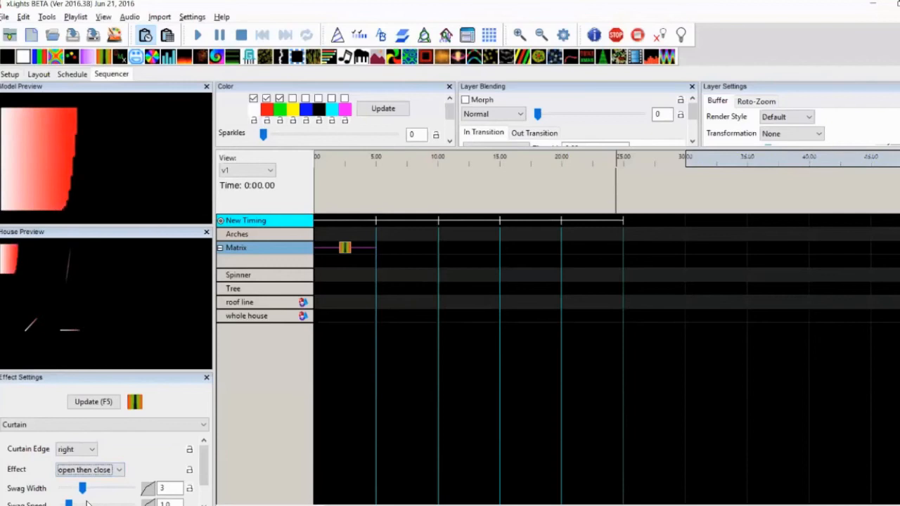
- Set the curtain's movement to open and its Swag Width to 0
click(90, 470)
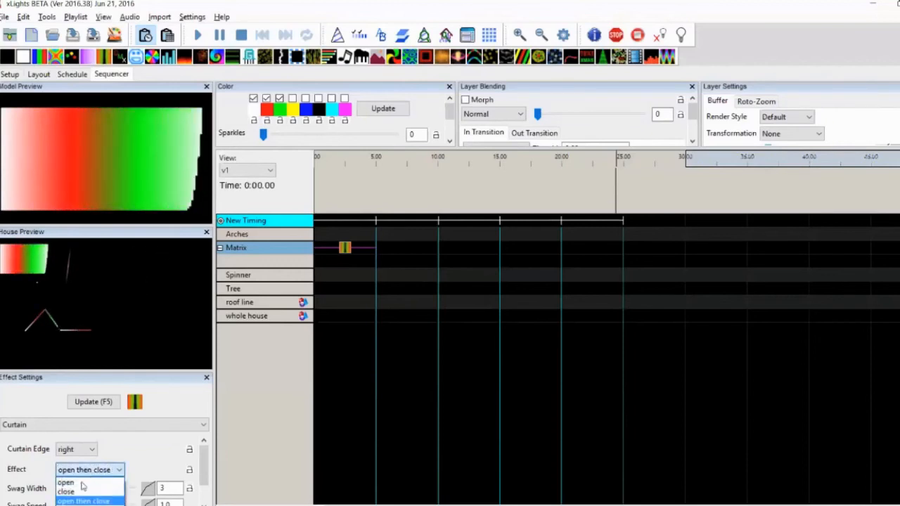
click(68, 482)
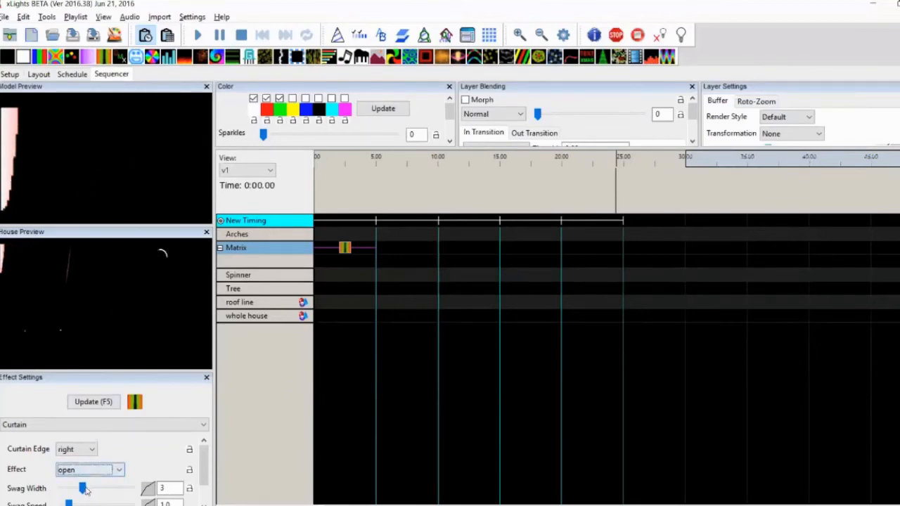
drag(82, 489, 64, 485)
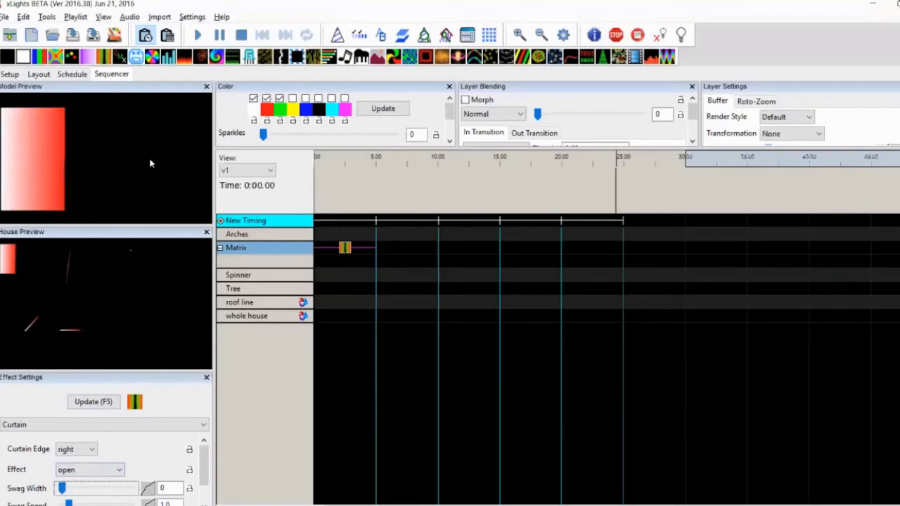
- Turn off red and green for the Matrix row's Curtain effect, leaving only white enabled
click(267, 98)
click(279, 98)
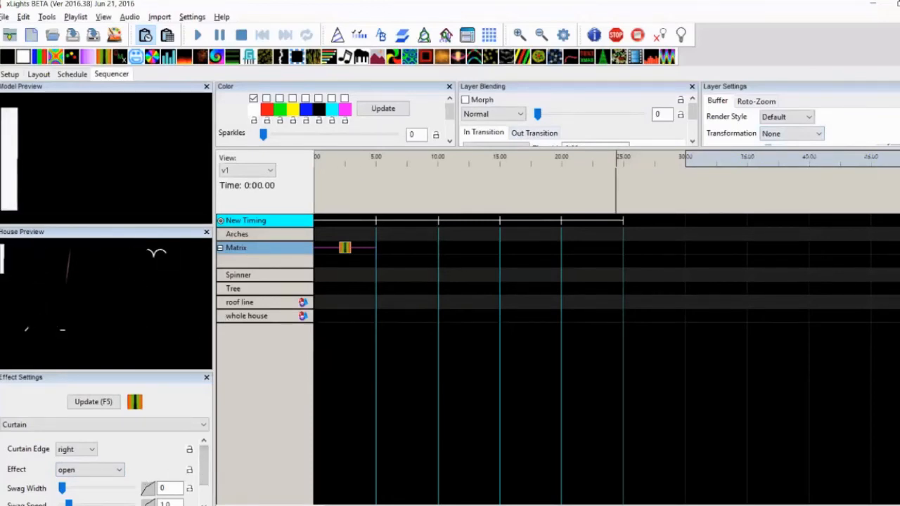
- Try the Curtain effect's Swag Speed at 0.0, set it to 10.0 and enable Repeat
drag(201, 481, 201, 489)
drag(62, 468, 40, 488)
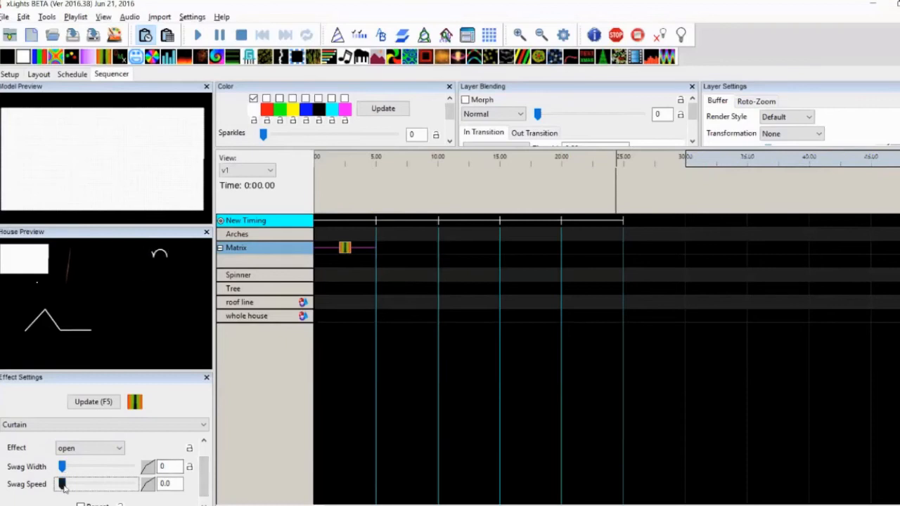
drag(63, 485, 131, 484)
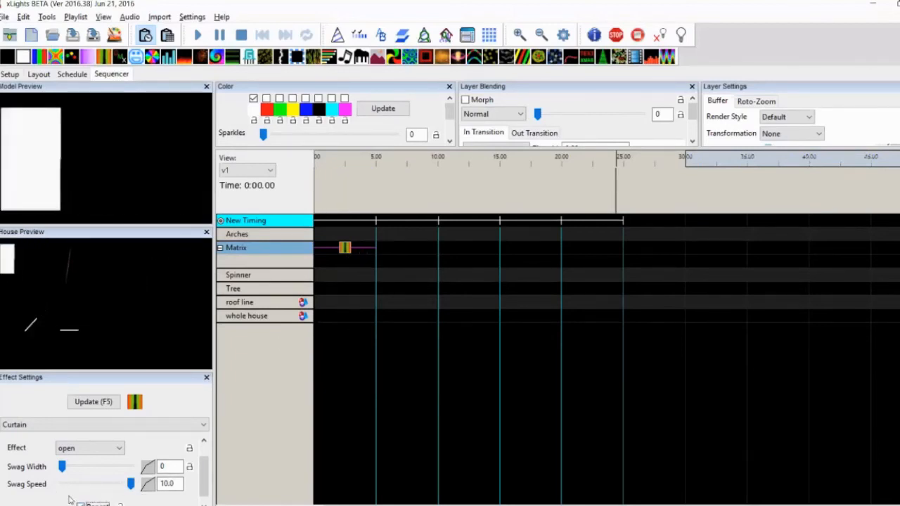
scroll(204, 486, down, 1)
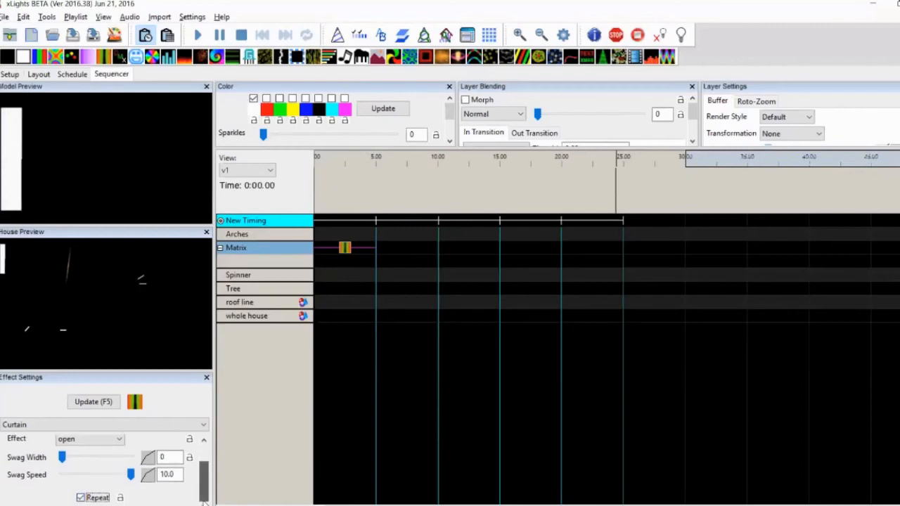
scroll(206, 481, up, 1)
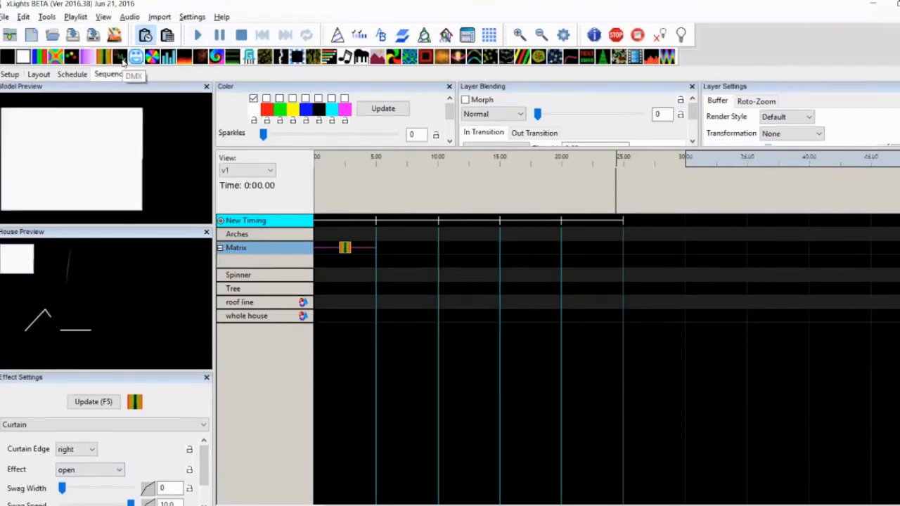
- Replace the Curtain on the Matrix row with a DMX effect and enlarge the effect settings area
drag(122, 62, 233, 123)
drag(296, 167, 347, 249)
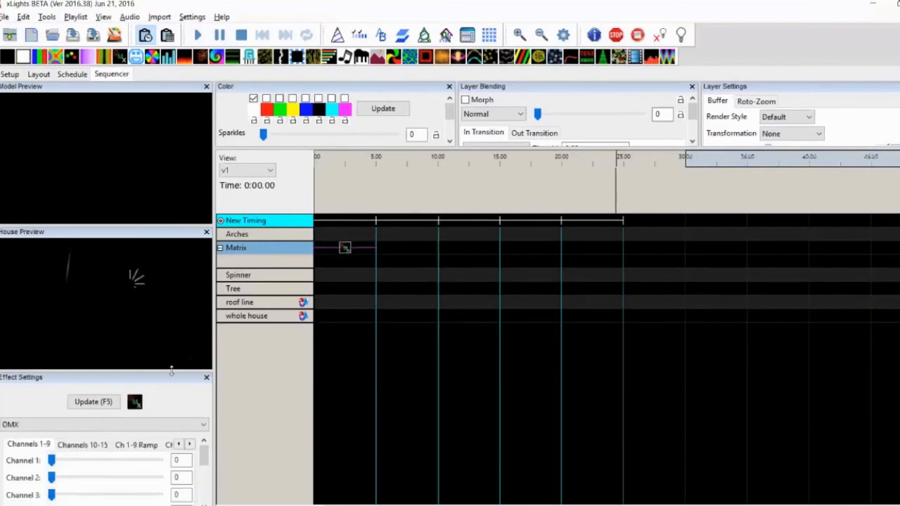
drag(167, 295, 167, 296)
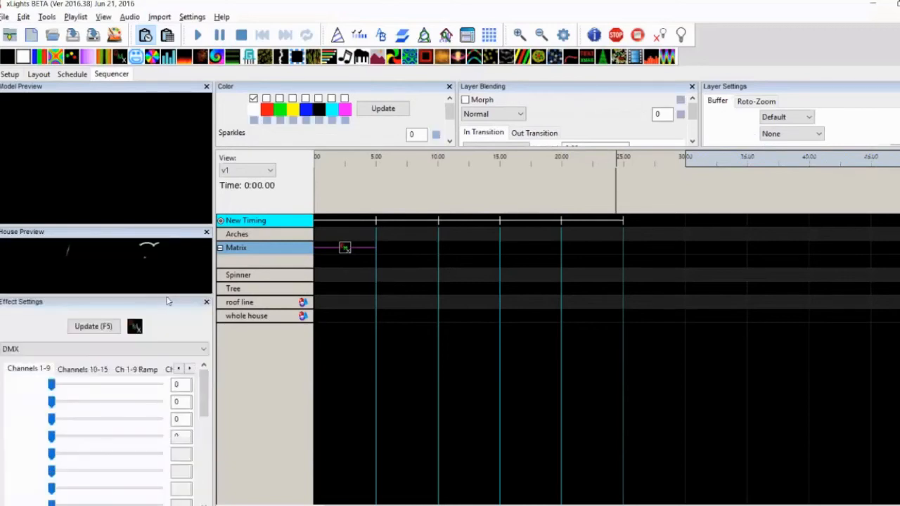
- Set Channel 1 of the Matrix row's DMX effect to 169
mouse_move(203, 401)
mouse_down()
mouse_move(206, 437)
mouse_move(213, 392)
mouse_up()
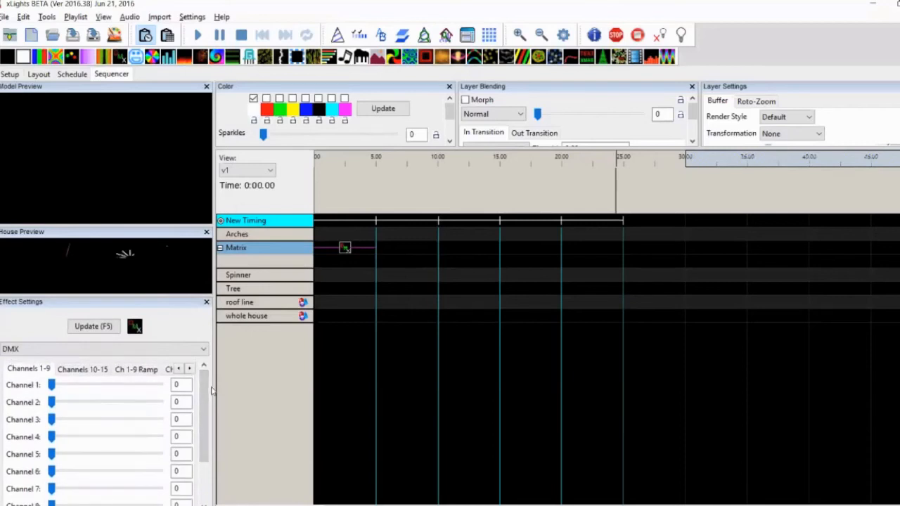
drag(205, 403, 202, 384)
drag(203, 446, 211, 420)
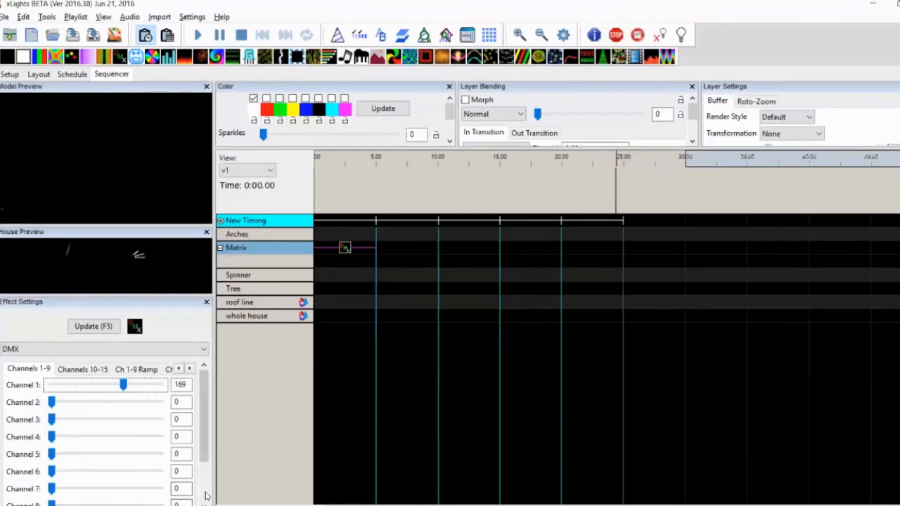
- Examine the DMX effect's channels 1-9, channels 10-15 and the choices for how many channels to use
scroll(206, 488, down, 3)
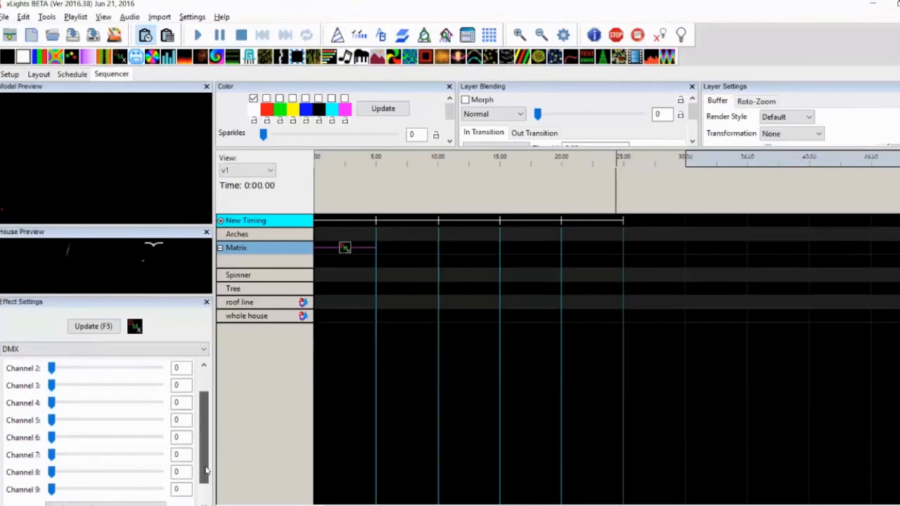
scroll(204, 453, up, 1)
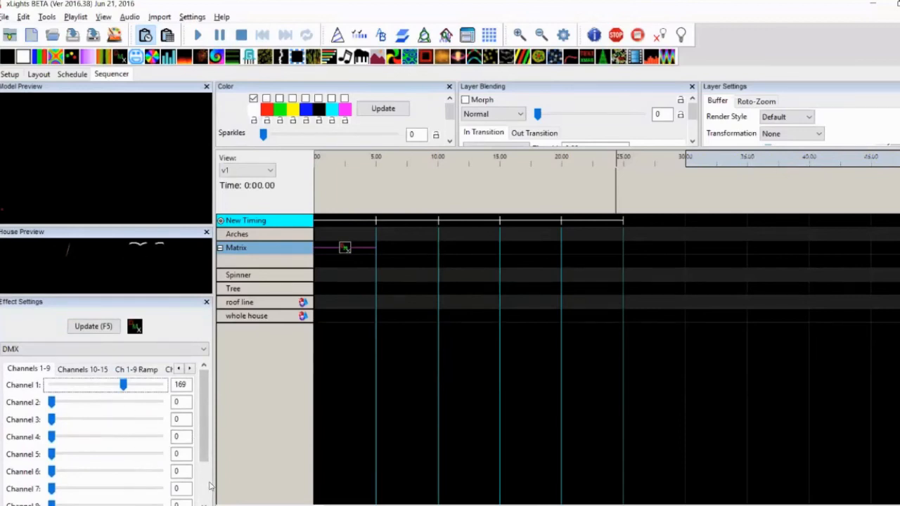
scroll(206, 489, down, 2)
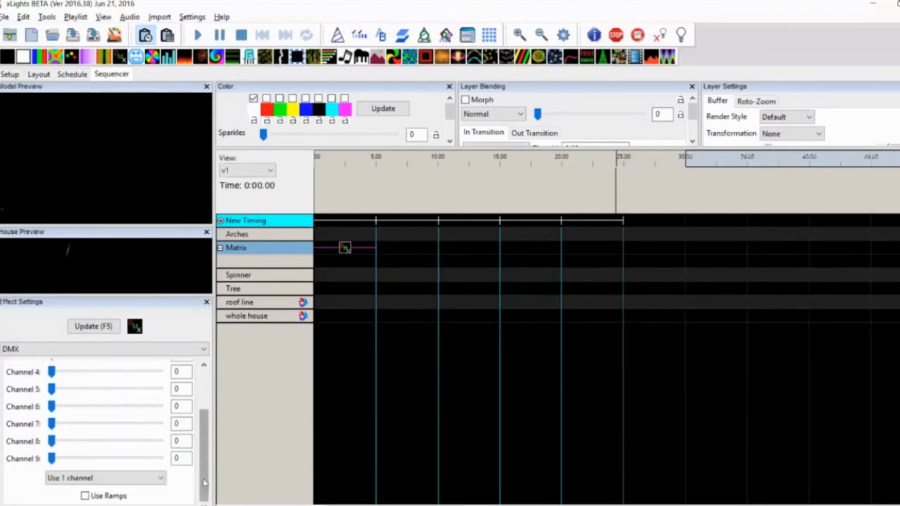
scroll(204, 483, up, 2)
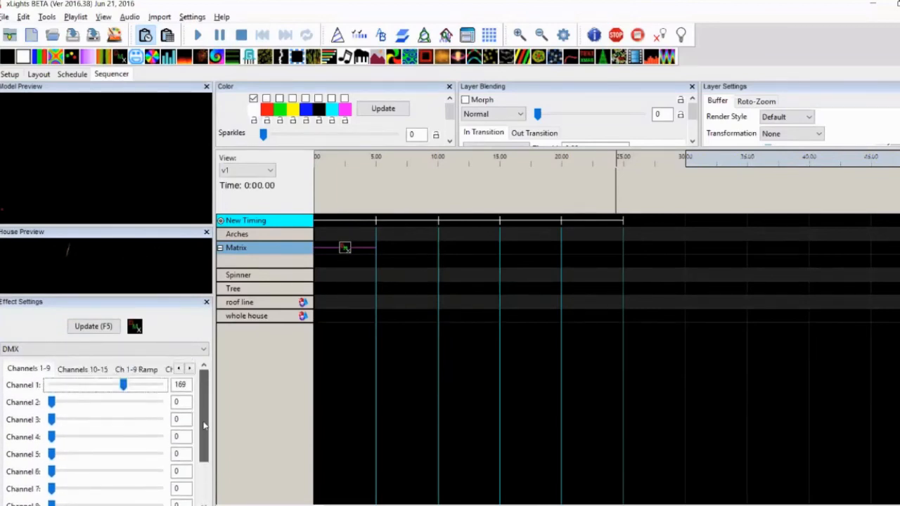
click(83, 370)
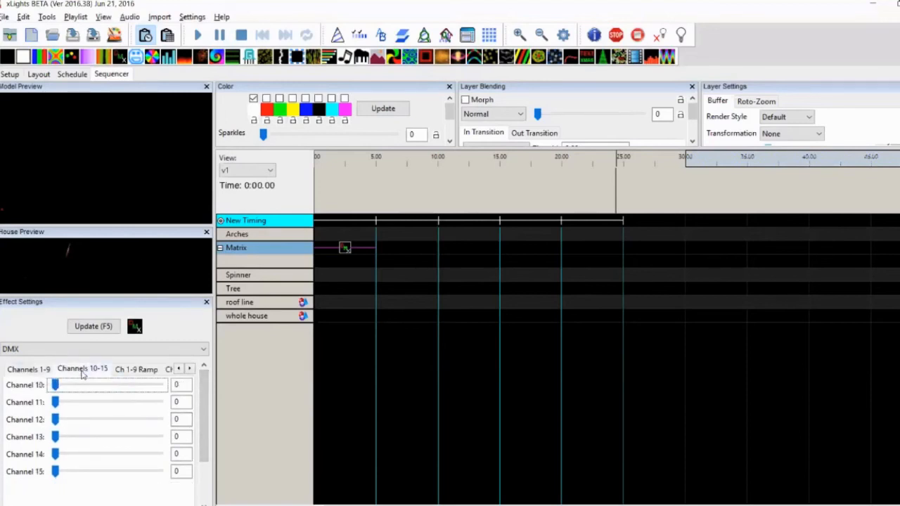
click(34, 370)
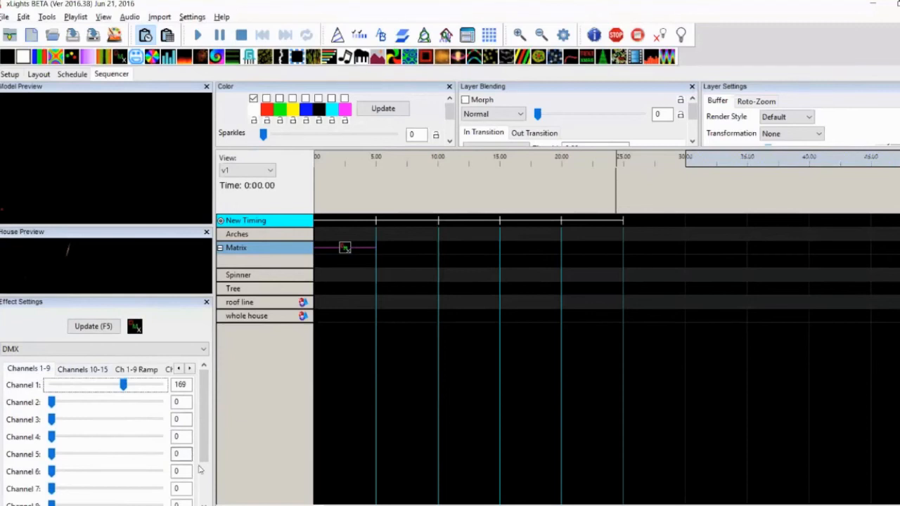
scroll(202, 476, down, 3)
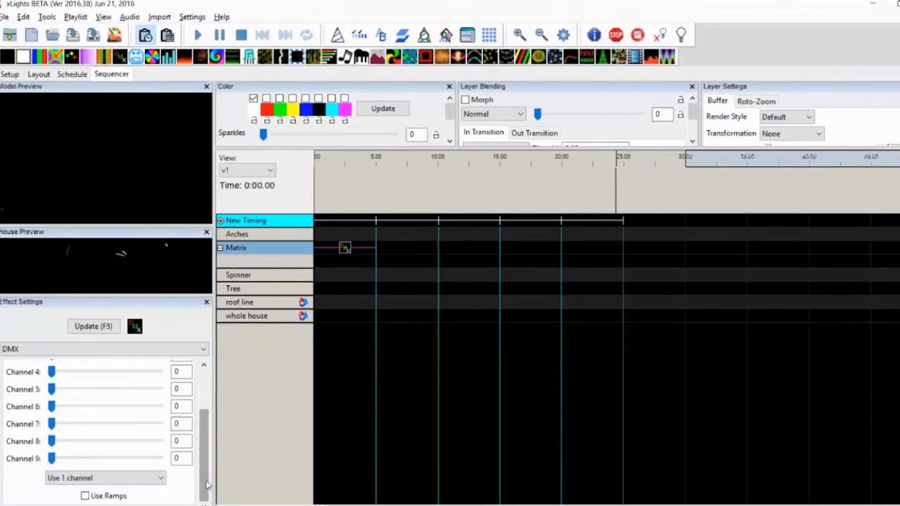
click(135, 481)
click(133, 482)
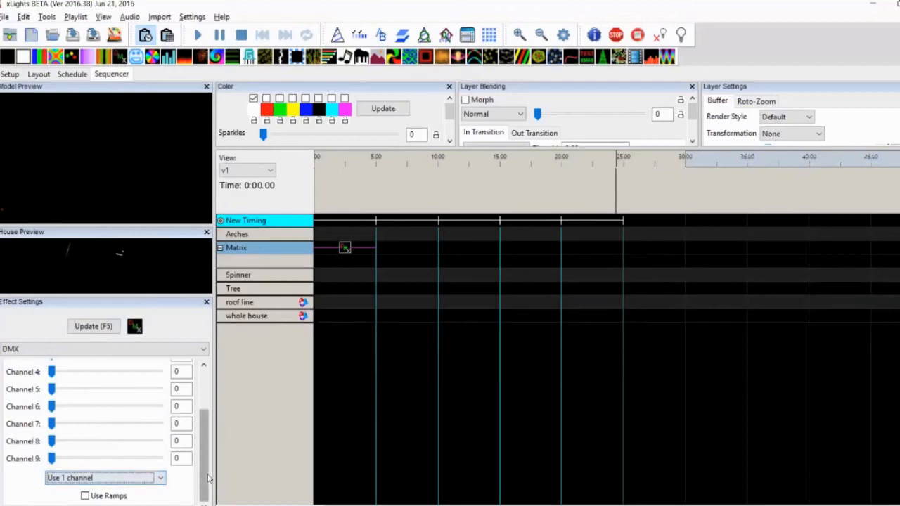
- Try the DMX effect's Use Ramps option and switch it off again
click(85, 497)
drag(205, 450, 209, 384)
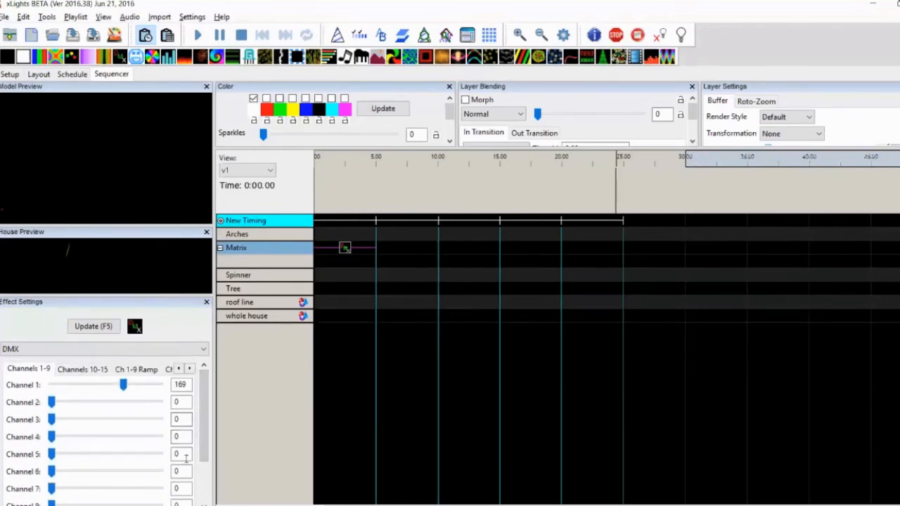
click(203, 488)
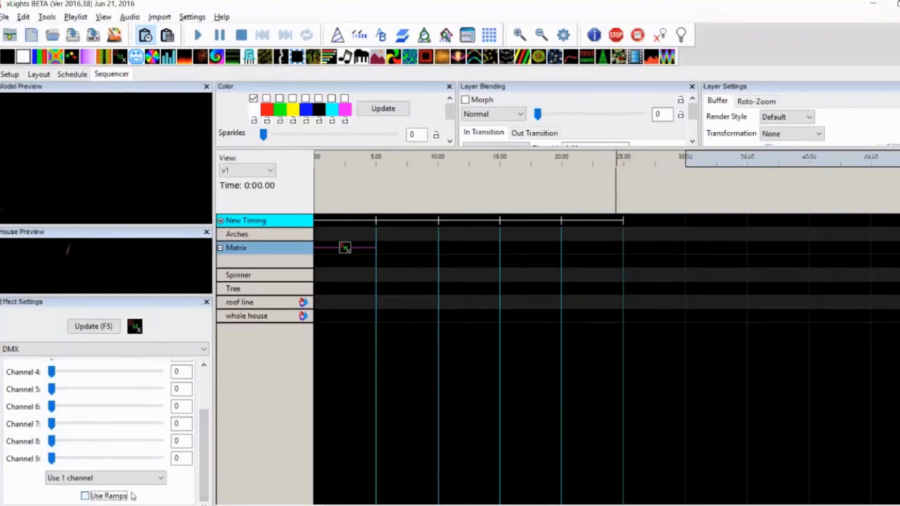
mouse_move(202, 479)
mouse_down()
mouse_move(210, 425)
mouse_move(207, 488)
mouse_up()
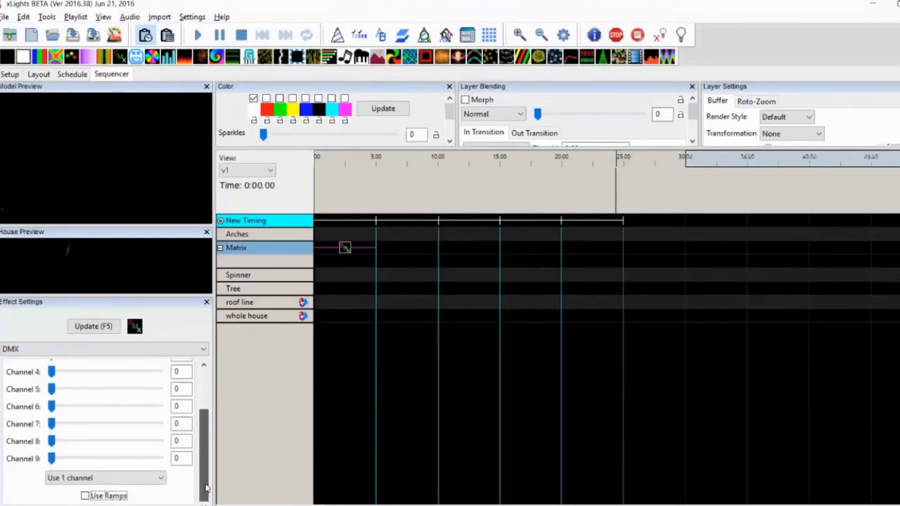
drag(209, 445, 204, 417)
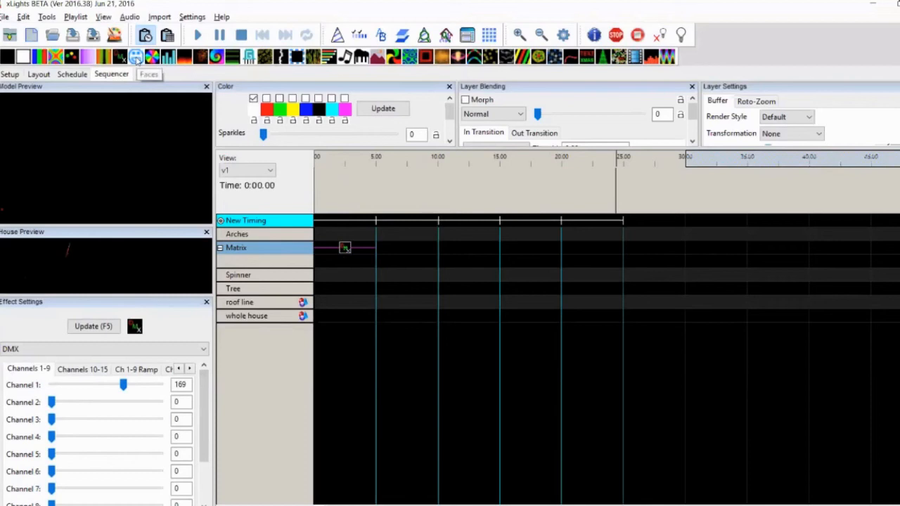
- Replace the DMX effect on the Matrix row with a Faces effect, and that one with a Fan effect
drag(136, 58, 346, 247)
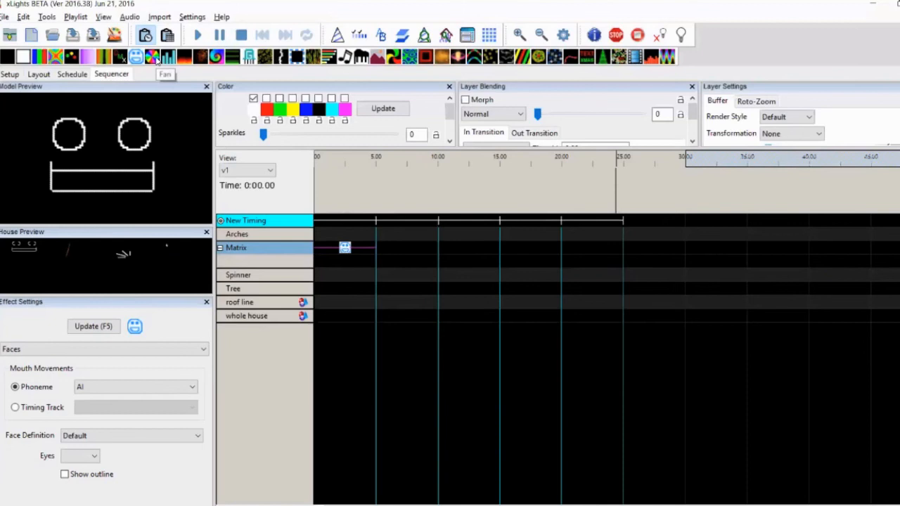
drag(154, 56, 354, 248)
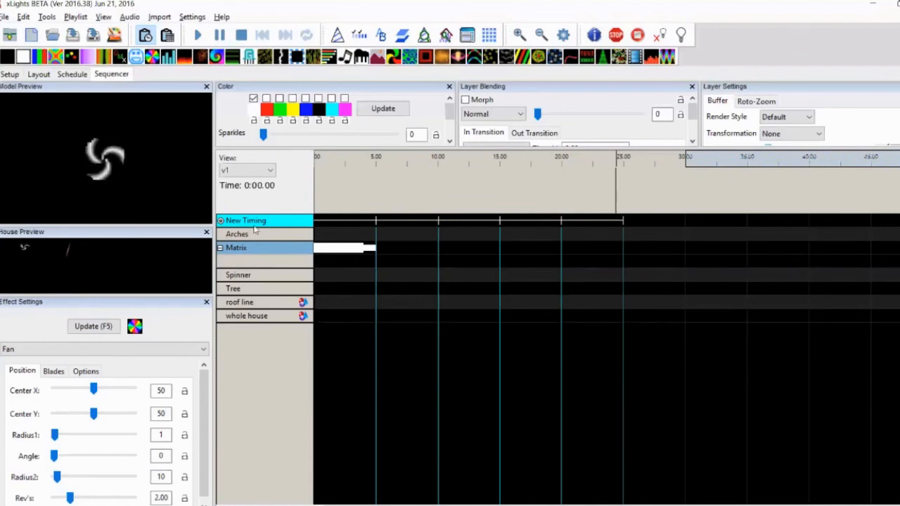
- Move the Fan effect from the Matrix row down to the Tree row and preview it there
click(337, 249)
key(Down)
key(Down)
key(Down)
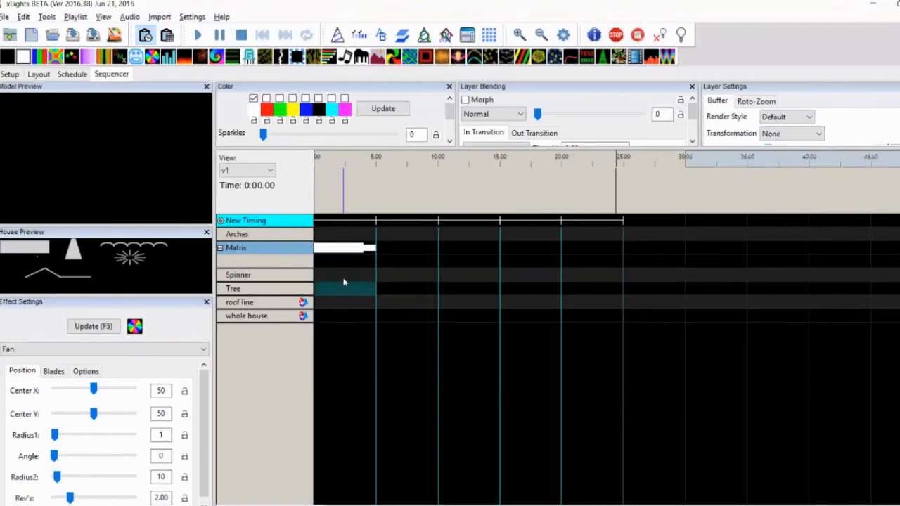
click(342, 252)
key(Down)
key(Down)
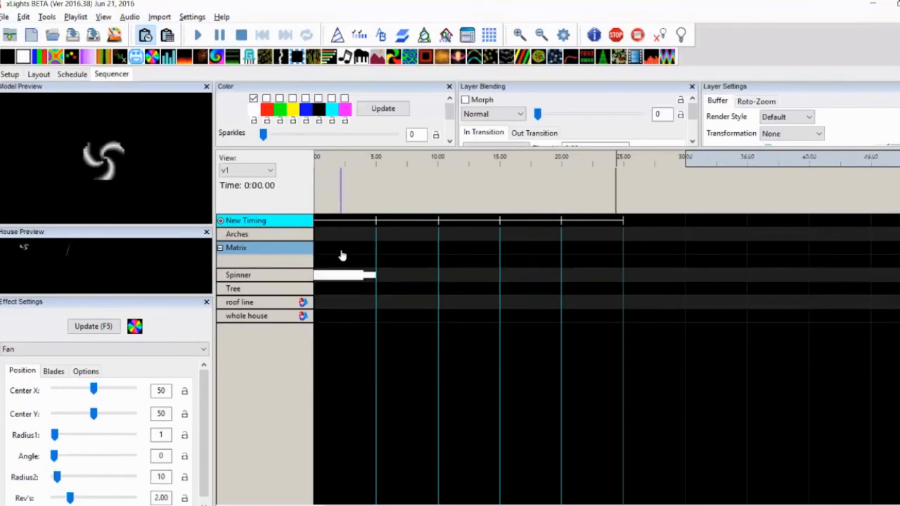
key(Down)
click(341, 291)
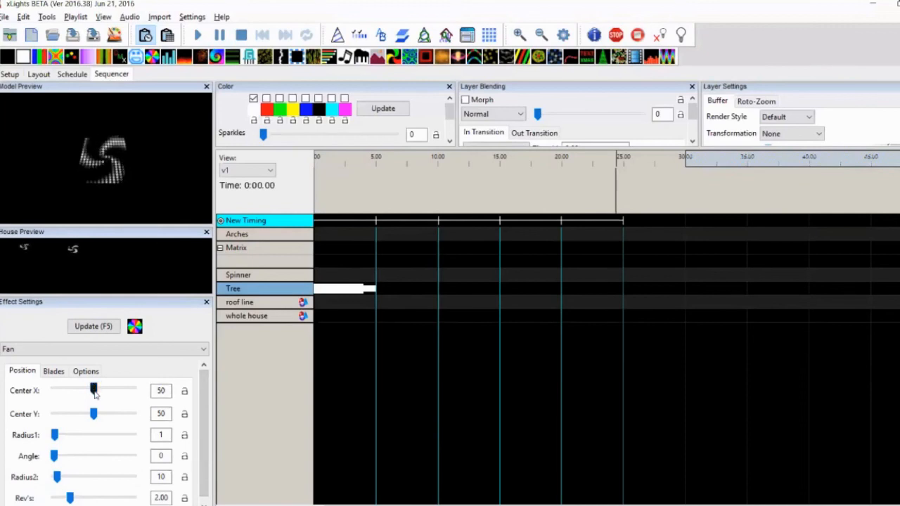
- Set the Fan's Center X to 26 on the Tree row and move the effect back to the Matrix row
drag(95, 395, 76, 393)
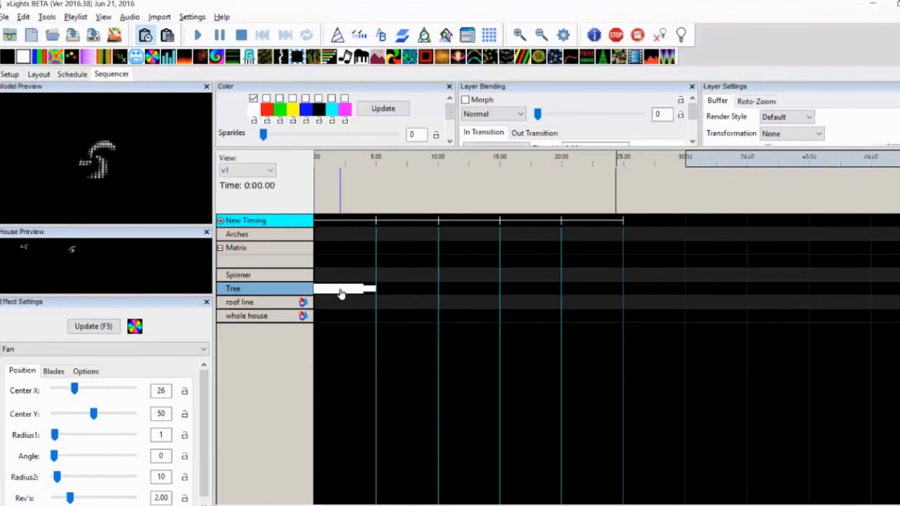
drag(340, 292, 342, 261)
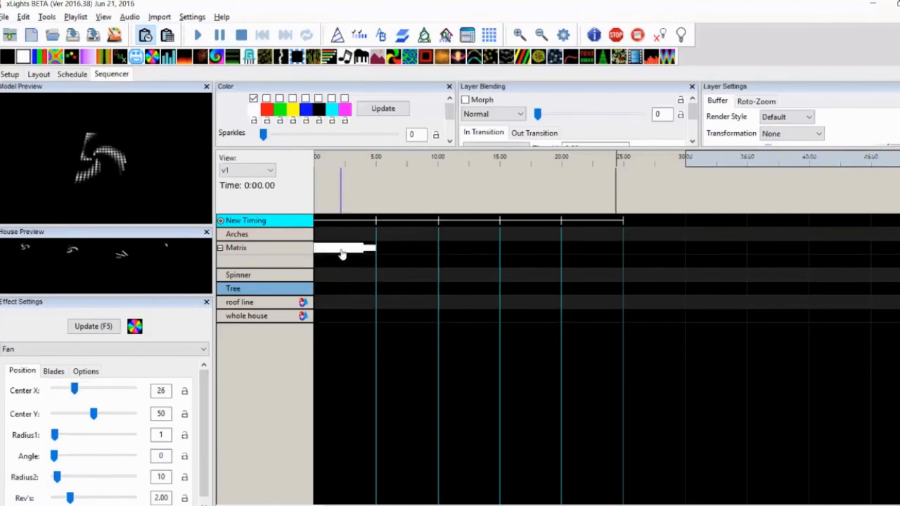
click(341, 251)
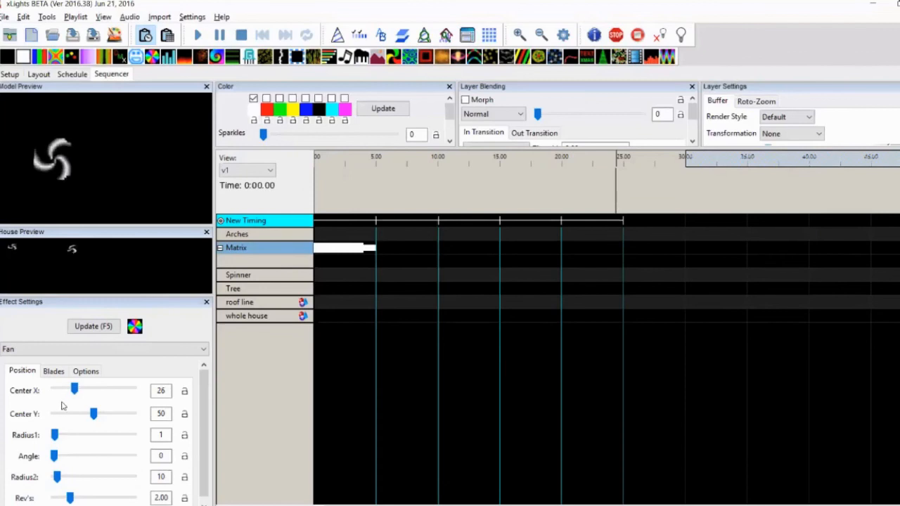
- Try the Fan effect with Center X at 75 and Center Y at 69 and 47
drag(74, 388, 114, 392)
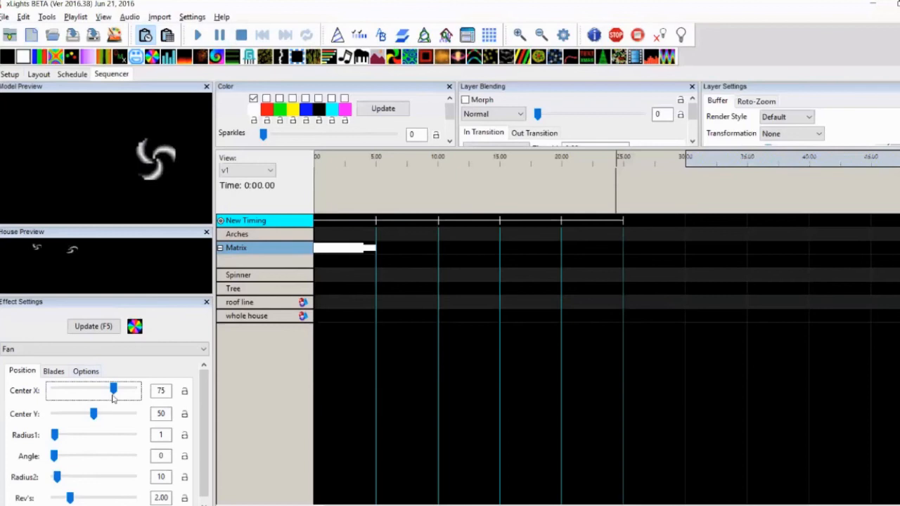
drag(94, 415, 104, 418)
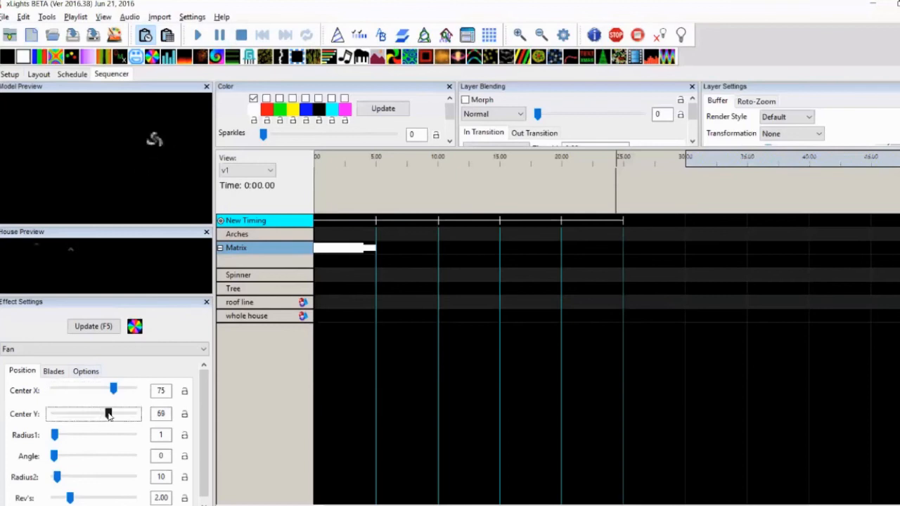
drag(108, 414, 91, 414)
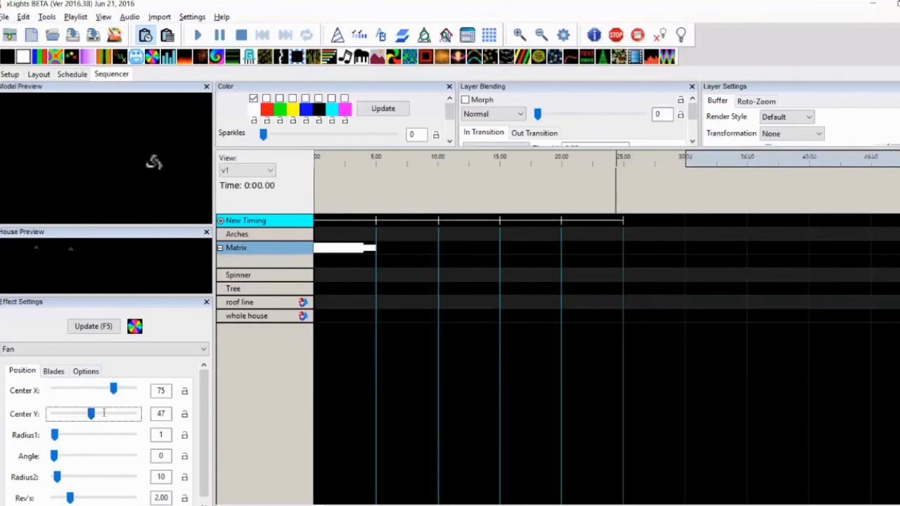
- Set the Fan effect's Center X and Center Y to 50 and its Radius1 to 0
key(Tab)
text(50)
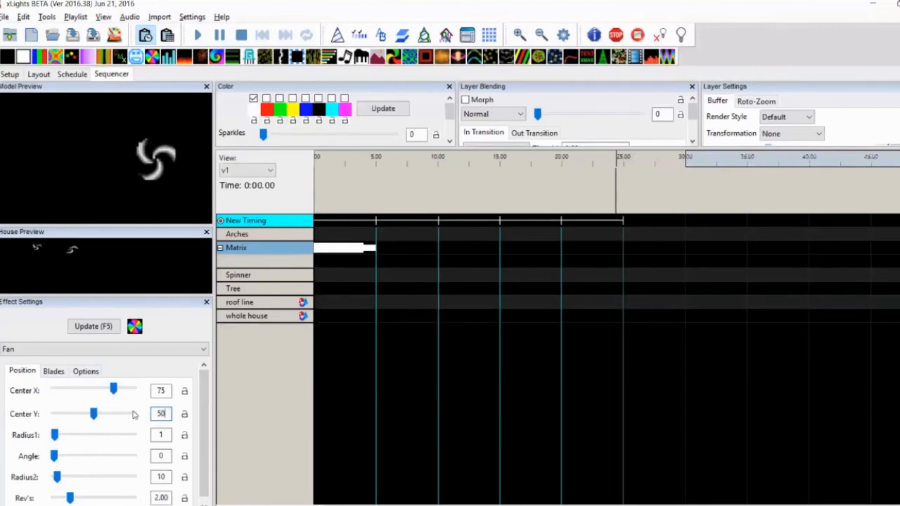
drag(166, 392, 146, 397)
text(50)
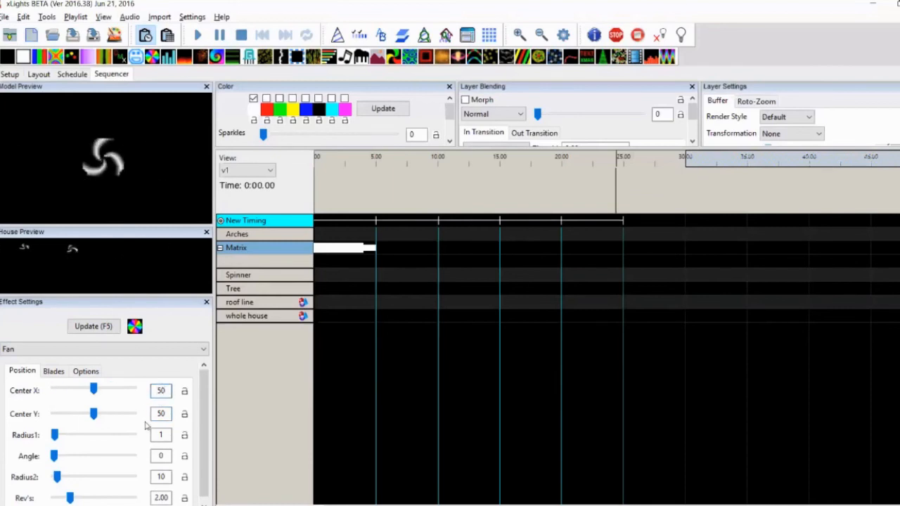
mouse_move(55, 435)
mouse_down()
mouse_move(70, 435)
mouse_move(53, 436)
mouse_up()
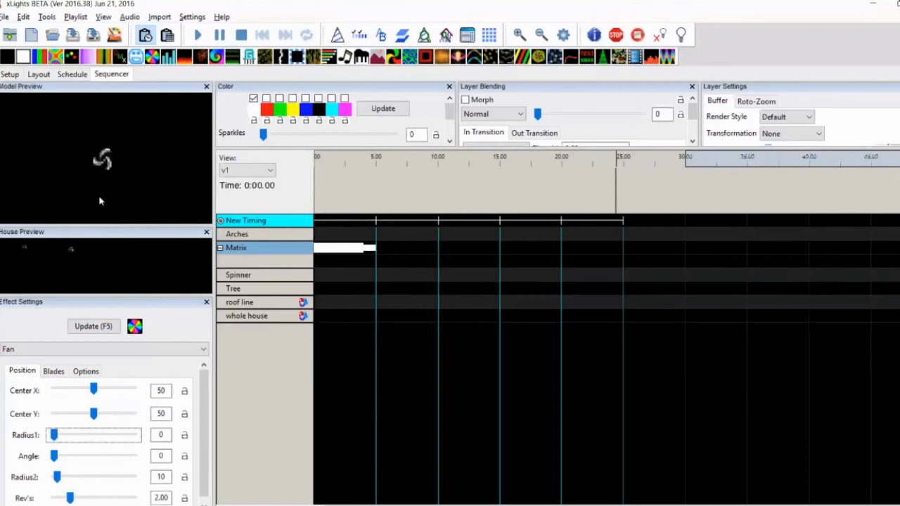
- Try the Fan effect's position Angle at 208 and 360
click(60, 459)
drag(60, 459, 101, 457)
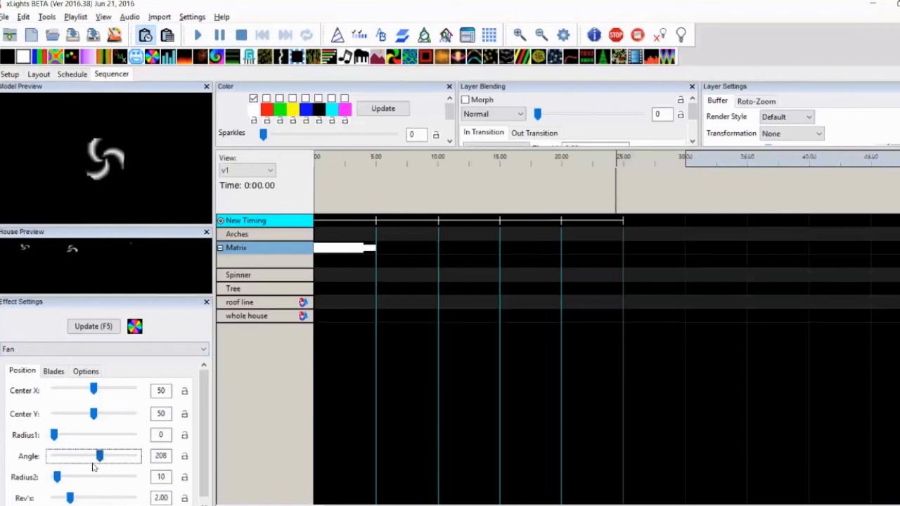
drag(101, 456, 138, 457)
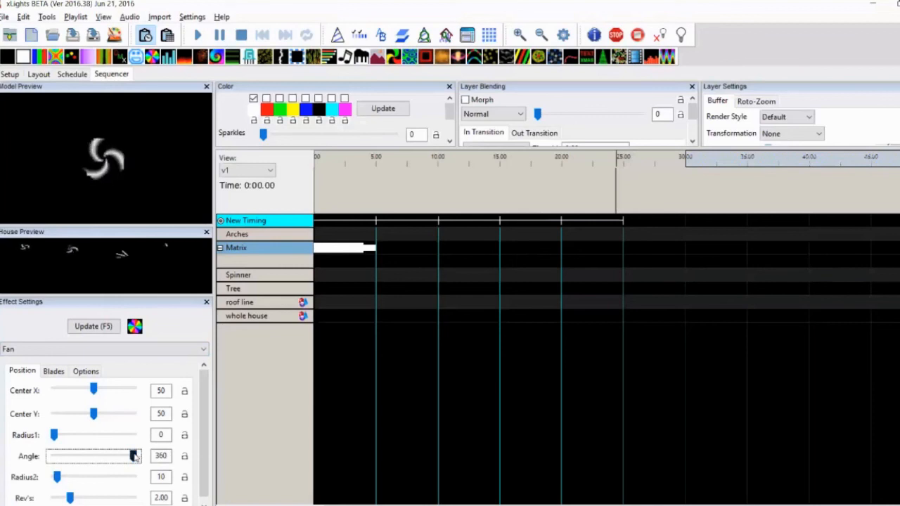
- Try the Fan with Radius1 at 2 and Radius2 at 84, 0 and 21, and preview it on the Matrix row
mouse_move(55, 436)
mouse_down()
mouse_move(66, 434)
mouse_move(58, 440)
mouse_up()
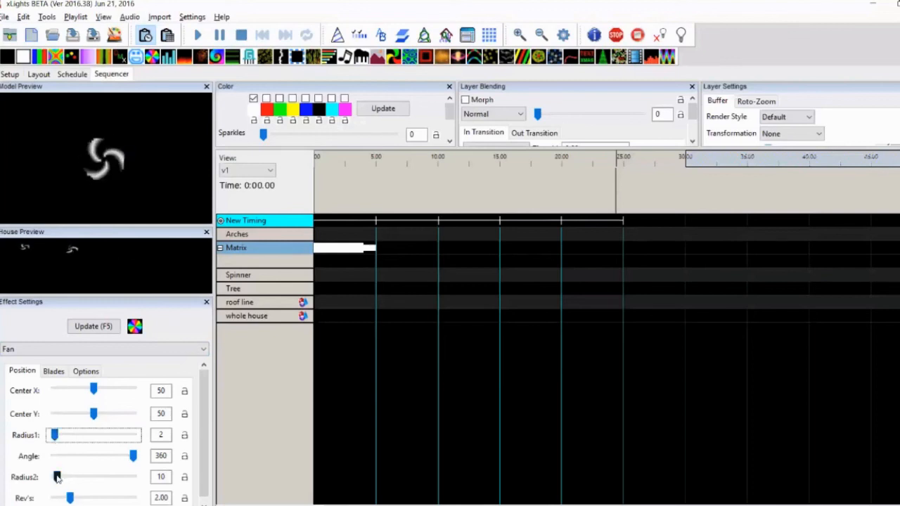
drag(57, 478, 81, 478)
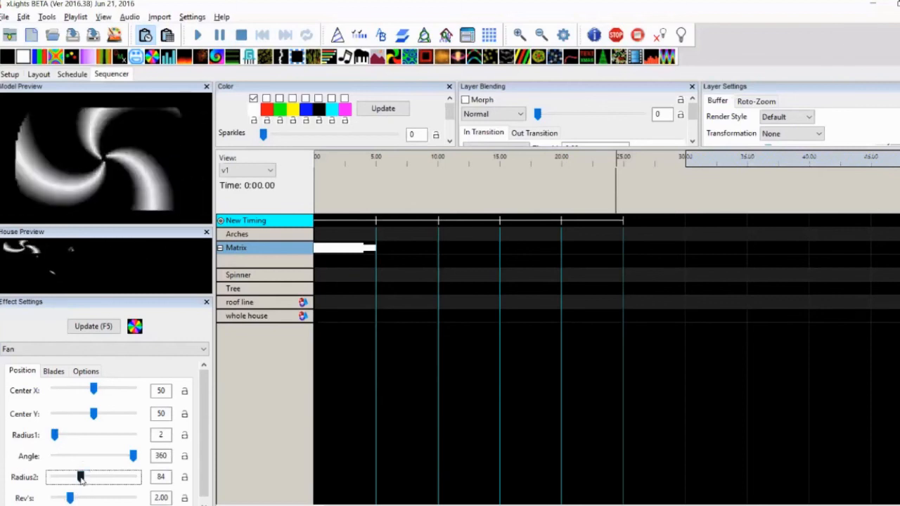
drag(80, 478, 53, 479)
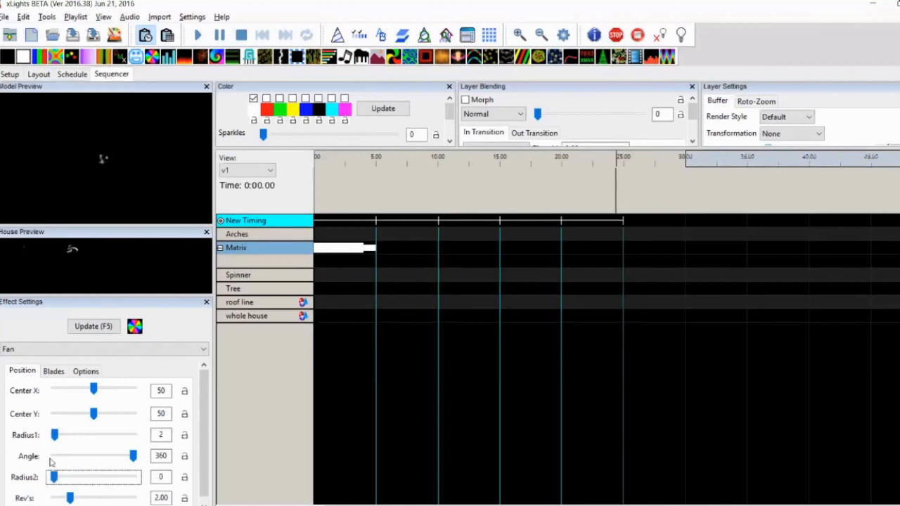
drag(54, 477, 57, 478)
click(335, 251)
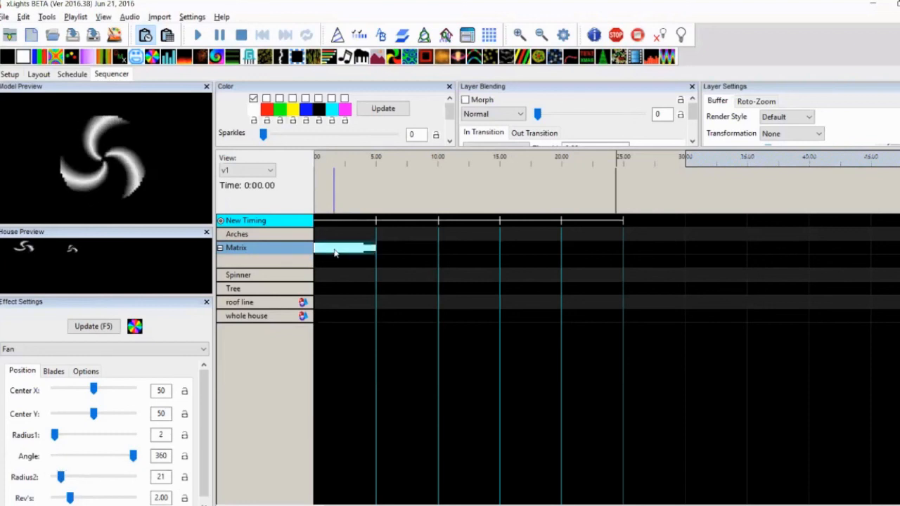
mouse_move(337, 254)
mouse_down()
mouse_move(297, 296)
mouse_move(348, 249)
mouse_up()
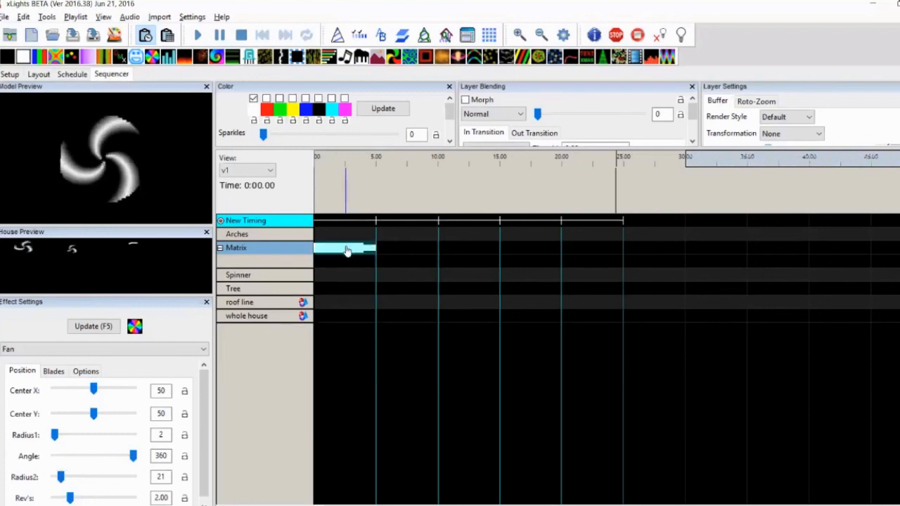
click(347, 251)
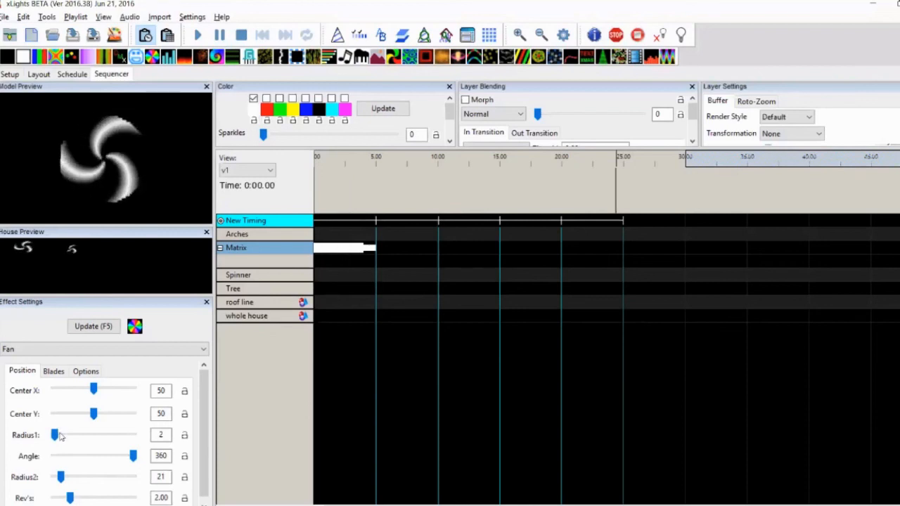
- Try the Fan with Radius1 at 43 and Radius2 at 51 and 45, and preview it on the Matrix row
drag(55, 437, 70, 438)
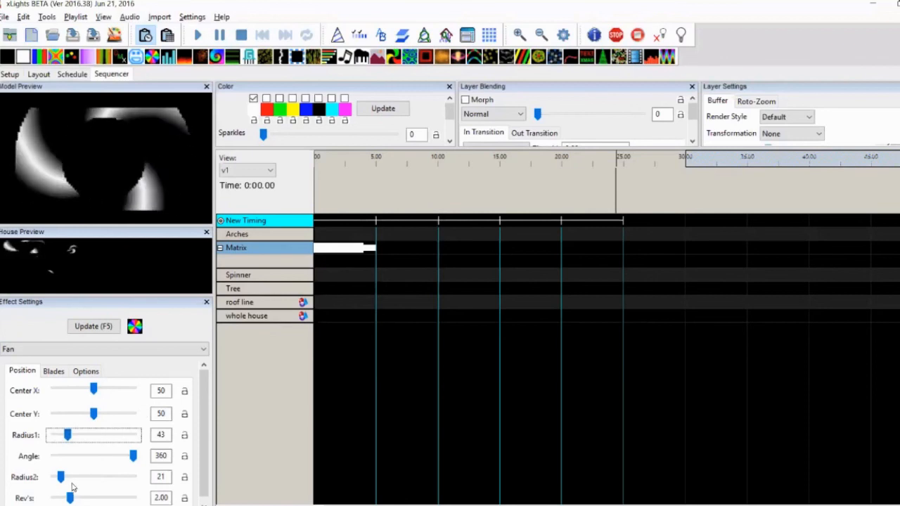
drag(60, 478, 72, 481)
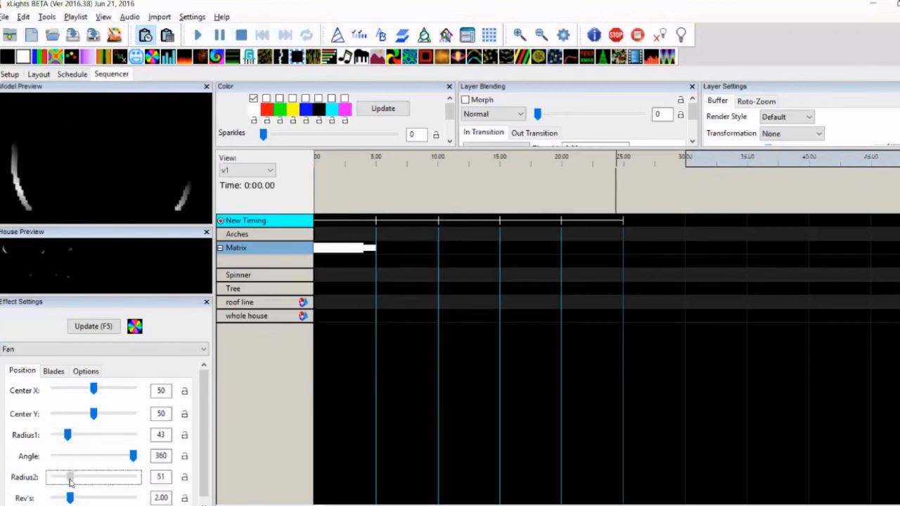
drag(67, 480, 68, 480)
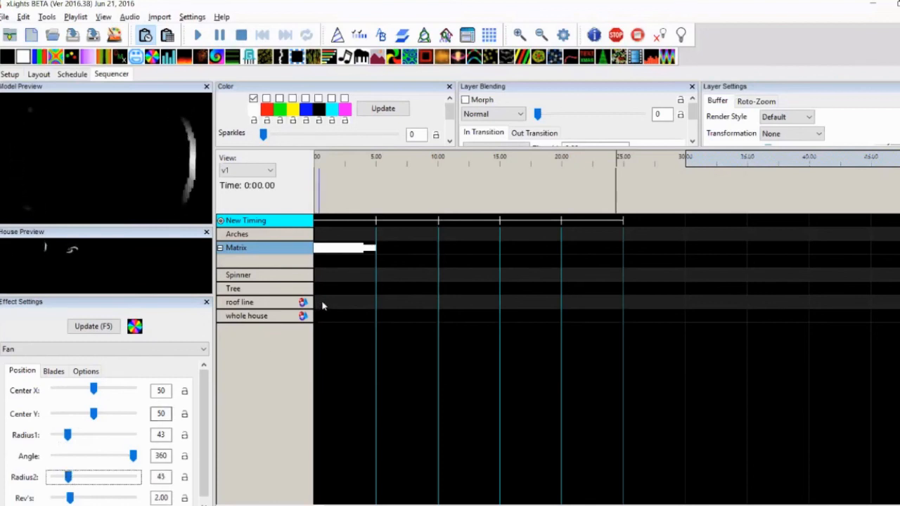
click(348, 253)
click(340, 252)
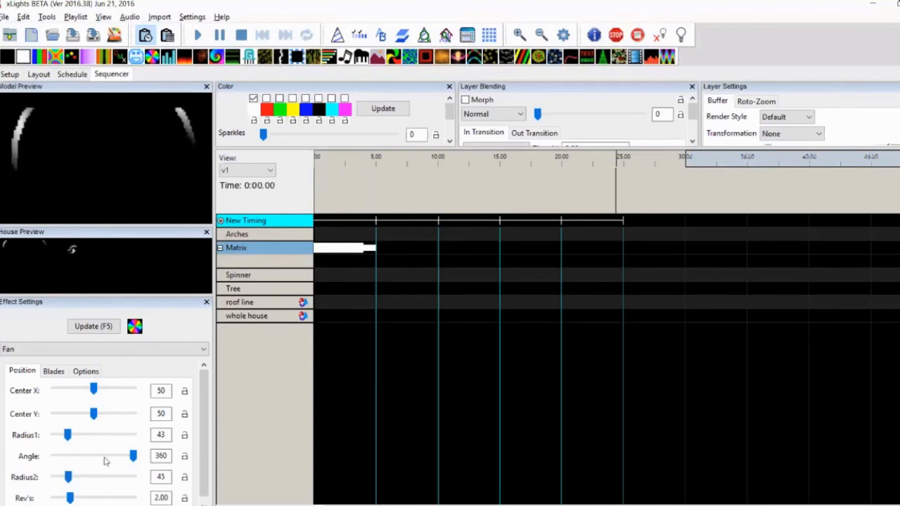
- Set the Fan's position Angle and Radius1 to 0 and its Radius2 to 18
drag(133, 456, 57, 457)
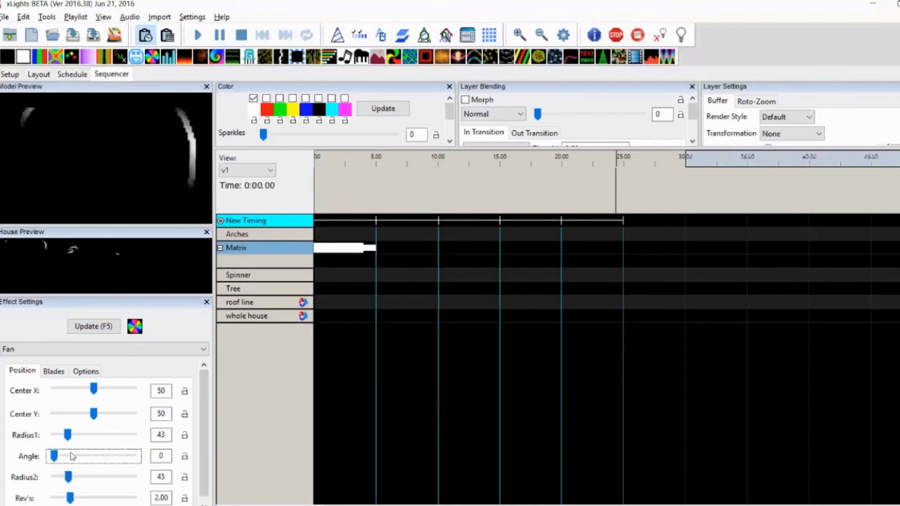
drag(67, 435, 51, 438)
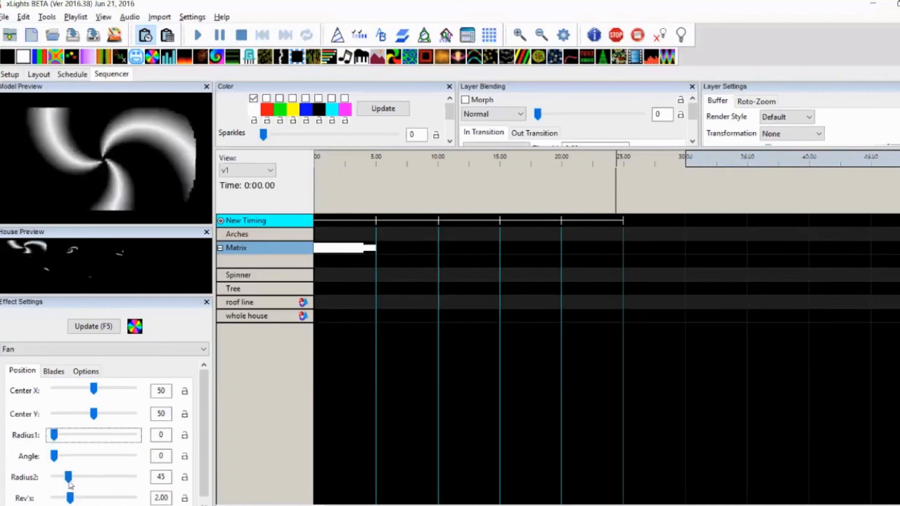
drag(68, 478, 53, 479)
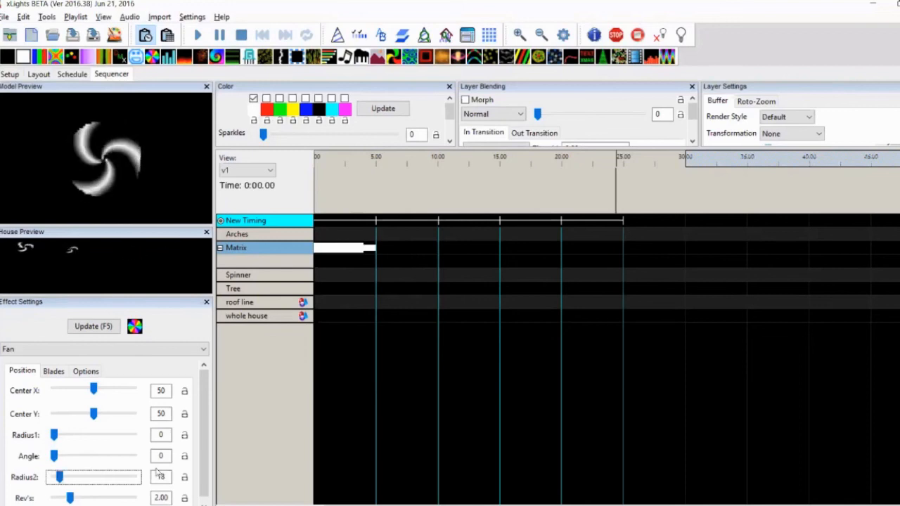
- Try the Fan's Rev's at 5.31 and set it to 1.25
click(203, 502)
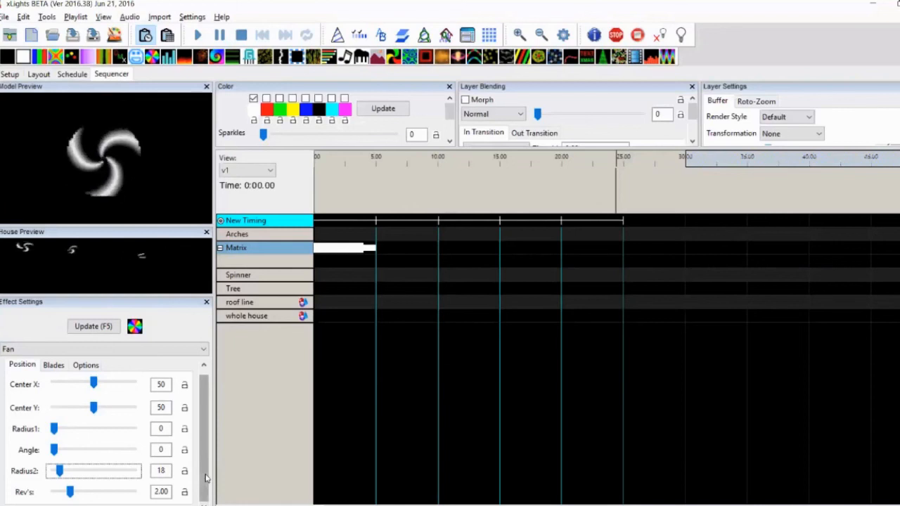
drag(70, 492, 96, 497)
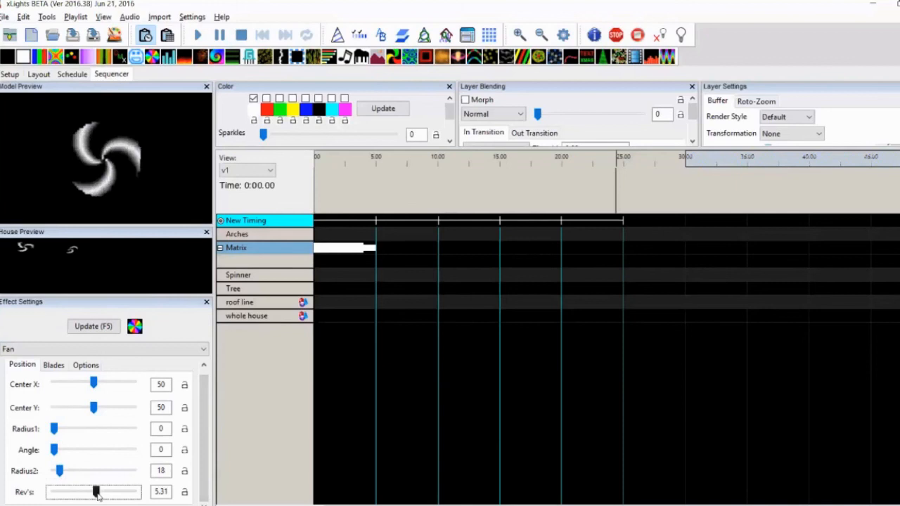
drag(99, 496, 66, 494)
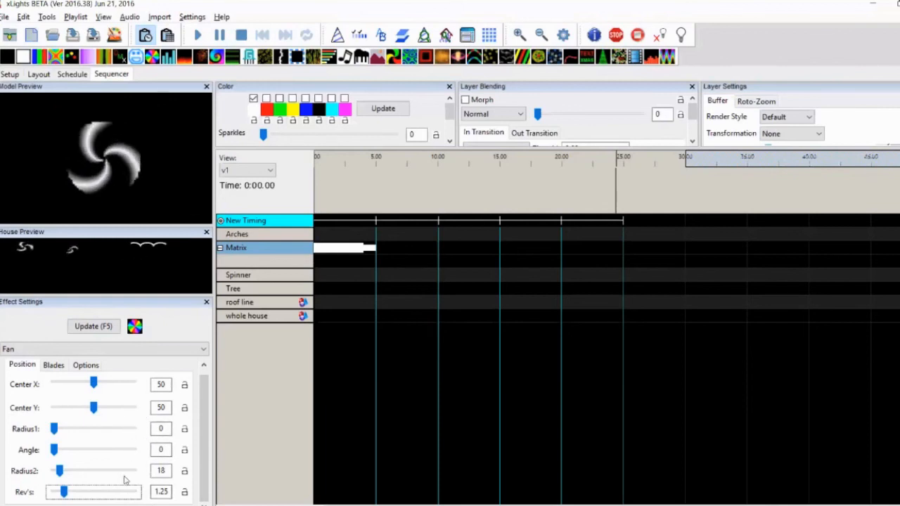
- Try the Fan with 10 blades and a blade width of 100, and settle on 2 blades with a width of 26
click(54, 366)
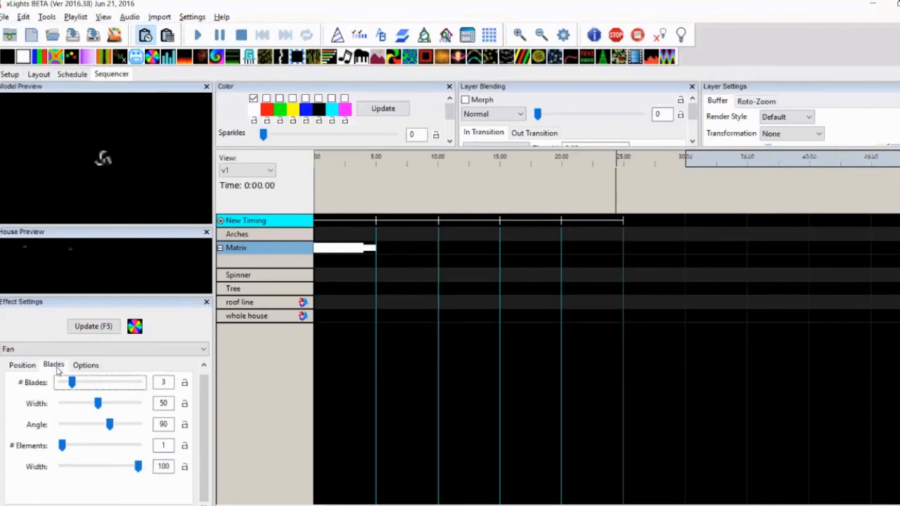
drag(72, 382, 81, 383)
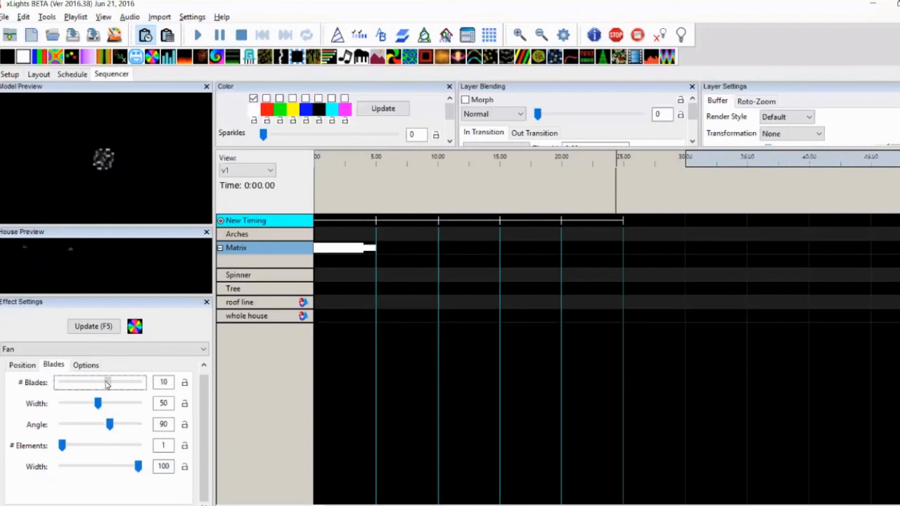
drag(107, 384, 119, 409)
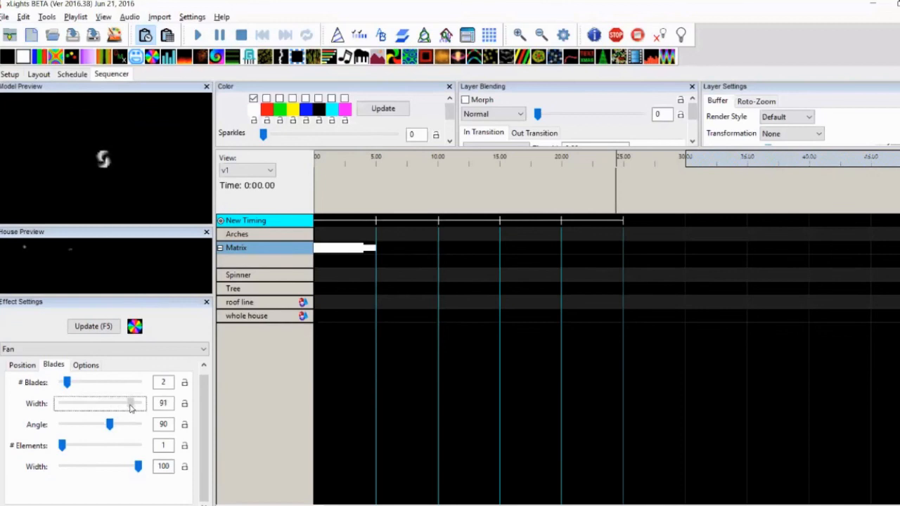
drag(136, 408, 141, 408)
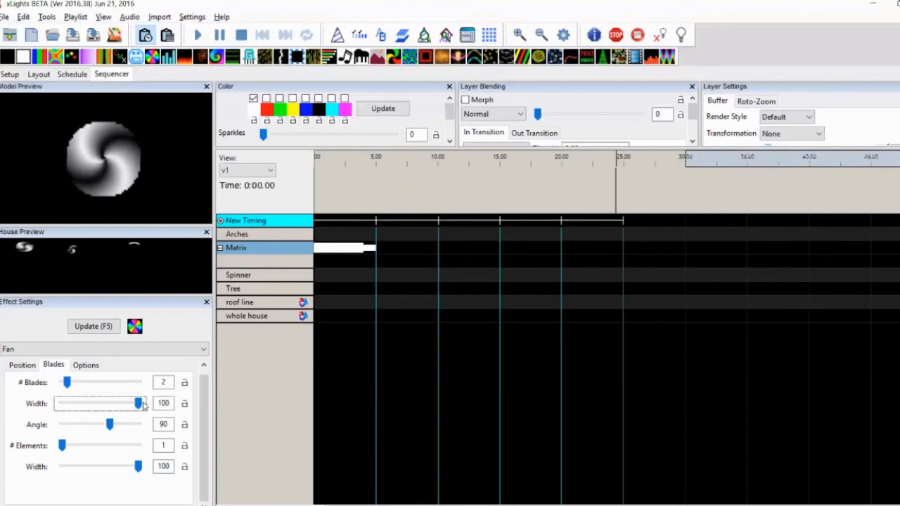
drag(140, 405, 90, 401)
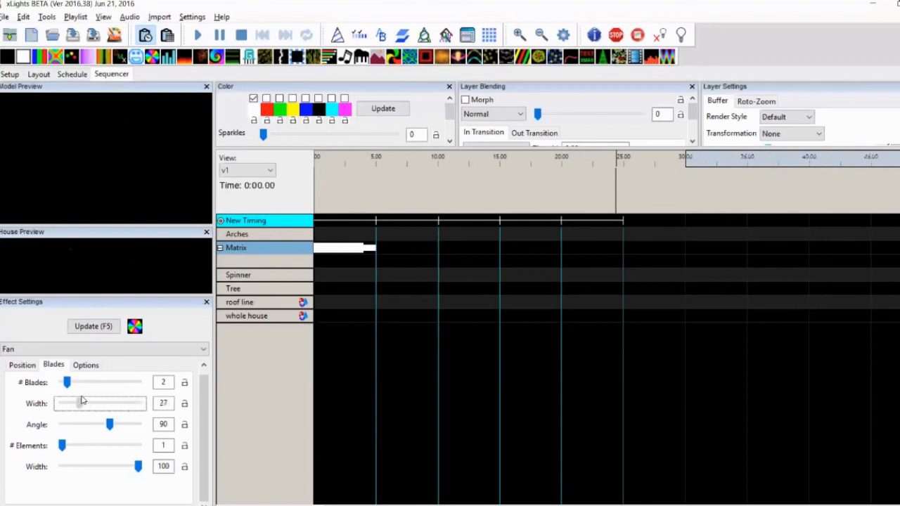
- Try the Fan's blade Angle at -360 and set it to 161
click(108, 426)
drag(101, 426, 73, 425)
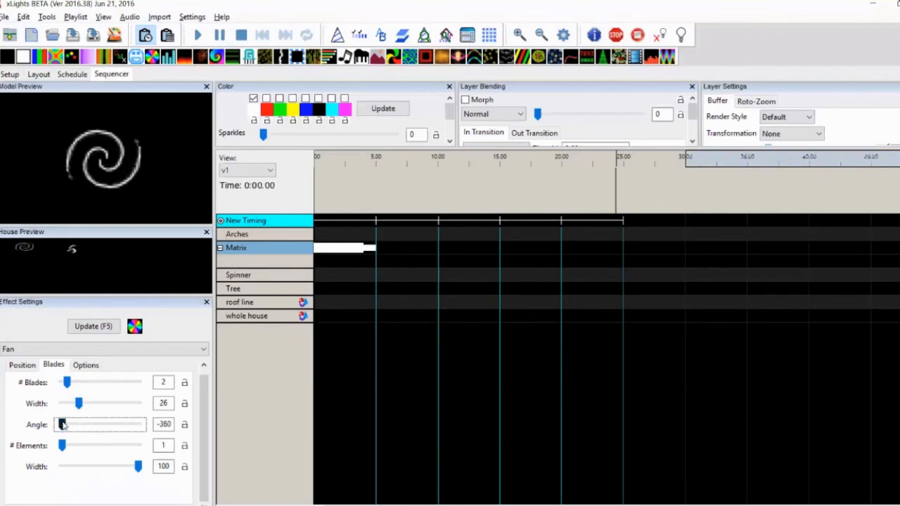
drag(71, 426, 117, 424)
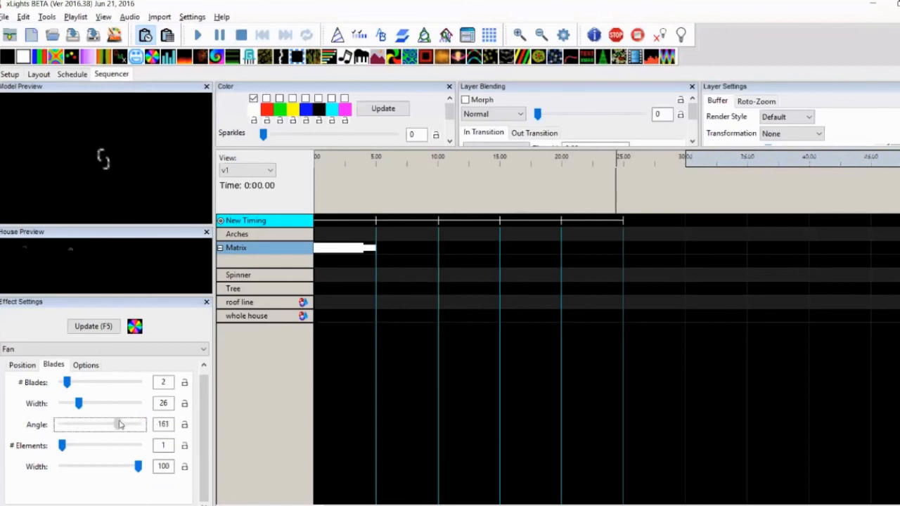
- Try 3 blade elements with element widths of 55 and 5, and restore 1 element at width 100
click(63, 445)
drag(63, 446, 105, 448)
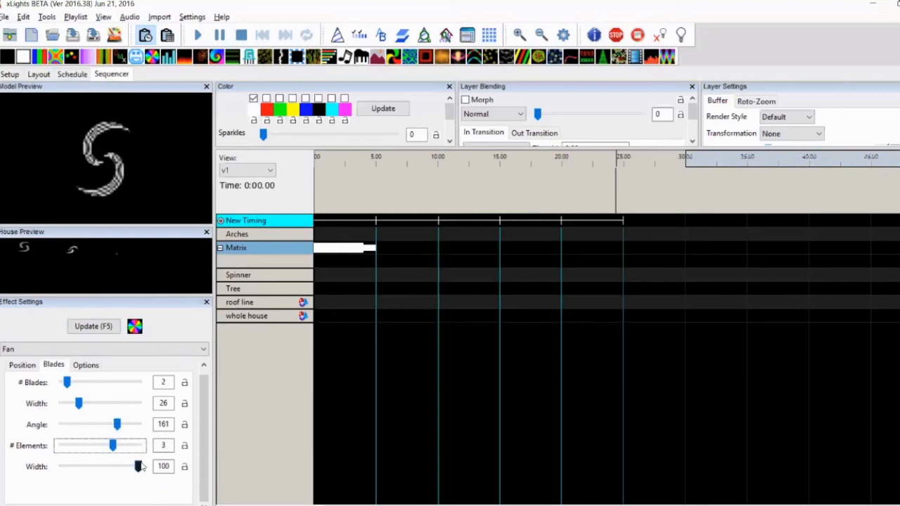
drag(138, 467, 105, 466)
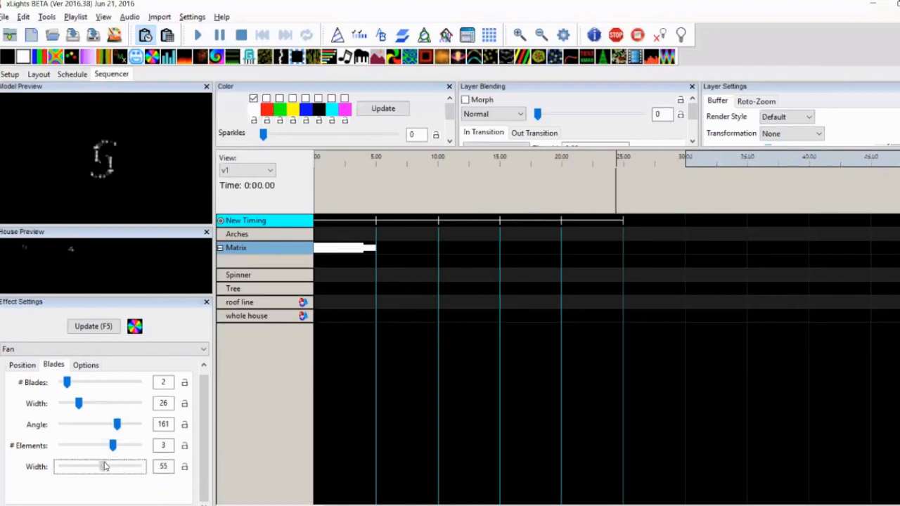
drag(88, 468, 68, 471)
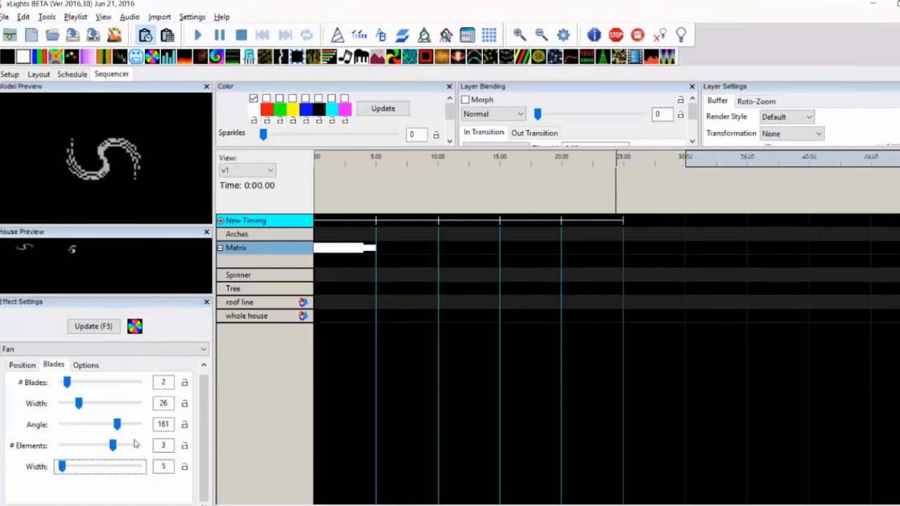
drag(114, 448, 148, 470)
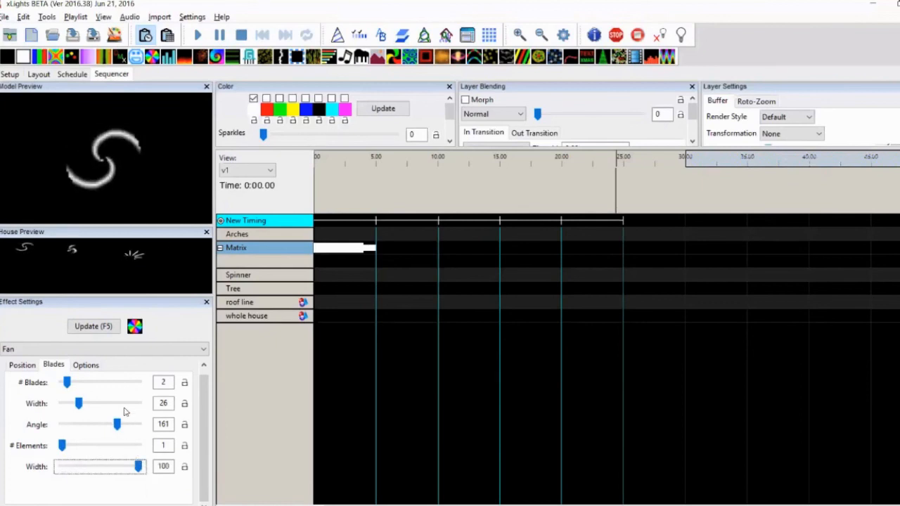
- Try the Fan's Duration at 0 and set it to 48
click(79, 371)
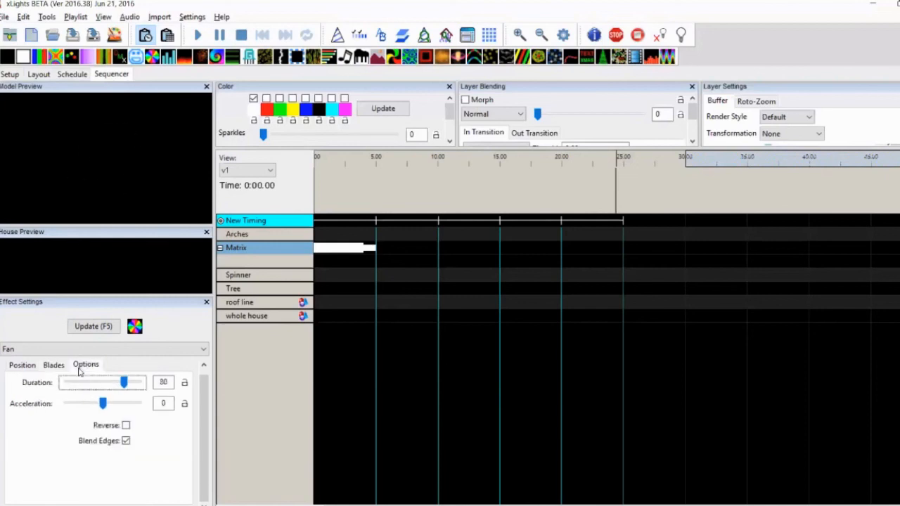
mouse_move(123, 382)
mouse_down()
mouse_move(87, 384)
mouse_move(126, 382)
mouse_move(110, 383)
mouse_up()
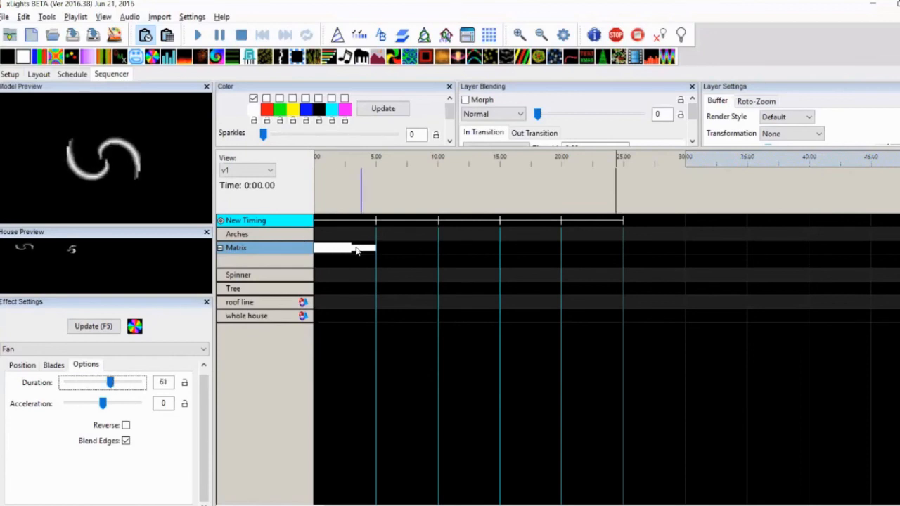
drag(109, 383, 64, 383)
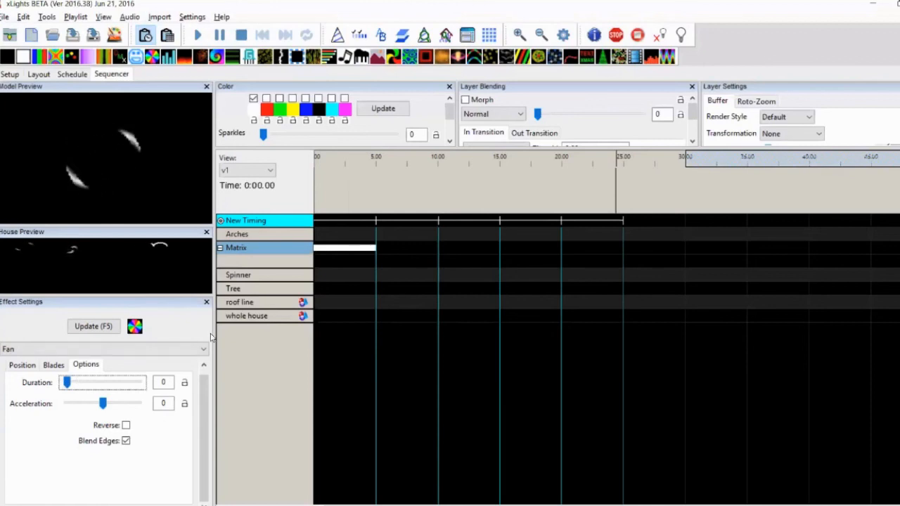
drag(67, 384, 101, 382)
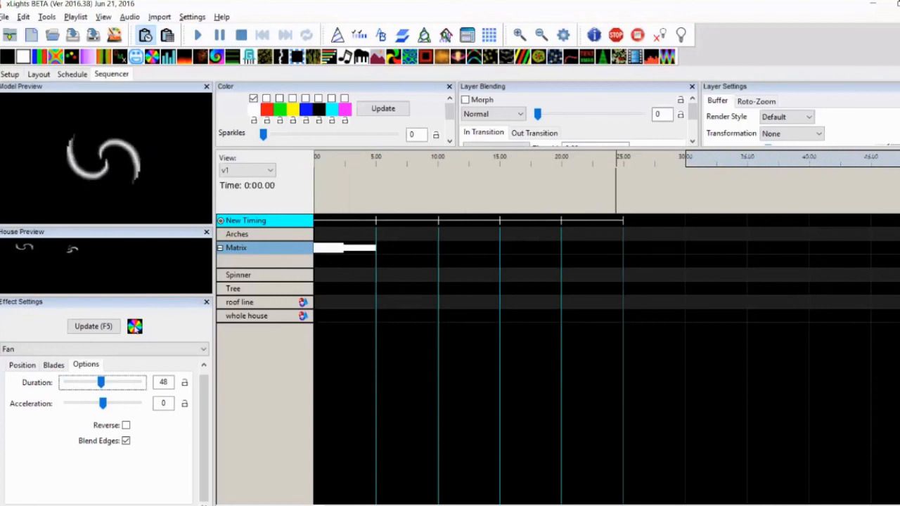
- Review the Fan's position and blade settings and return to its duration and acceleration options
click(22, 365)
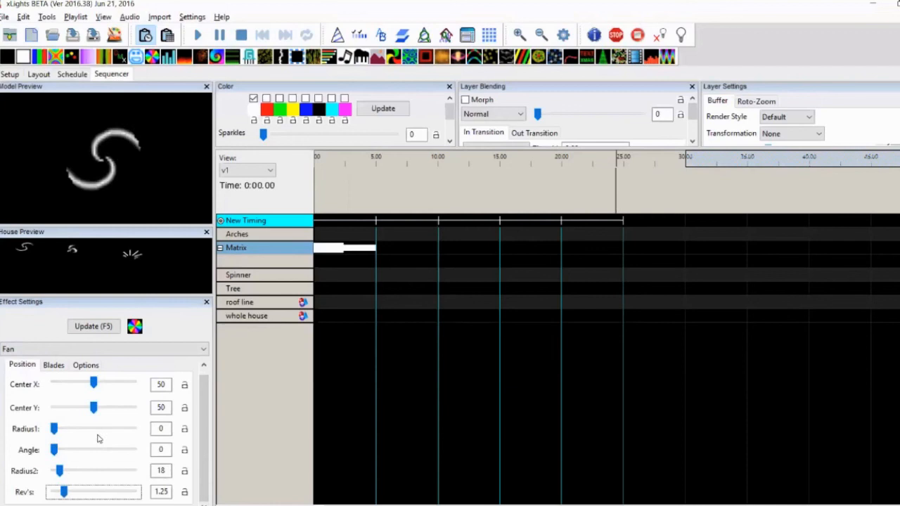
click(56, 368)
click(87, 367)
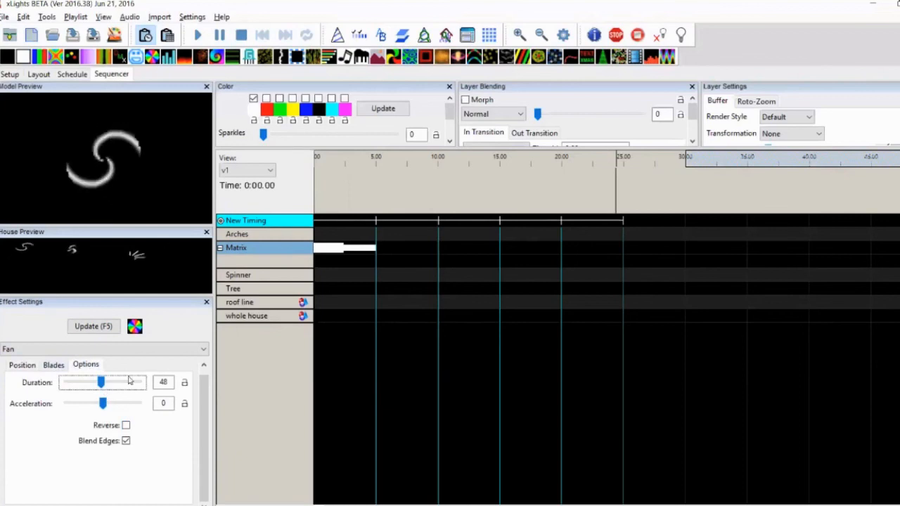
- Set the Fan's Duration to 45, then try Acceleration at 4 and restore it to 0
mouse_move(102, 382)
mouse_down()
mouse_move(109, 384)
mouse_move(99, 383)
mouse_up()
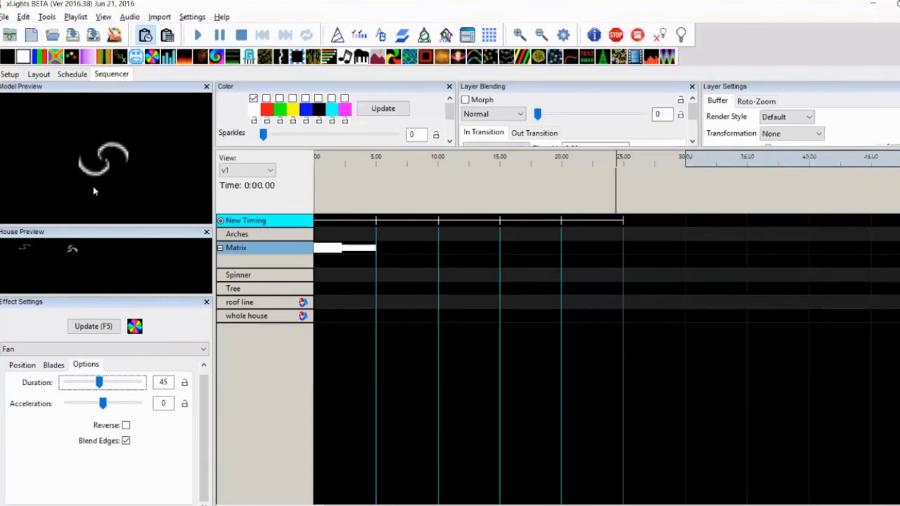
drag(104, 402, 113, 407)
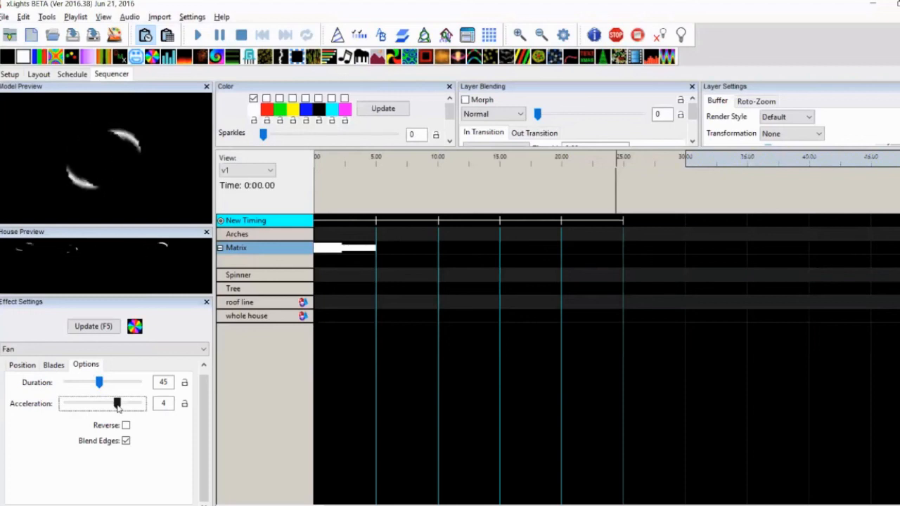
drag(117, 403, 103, 405)
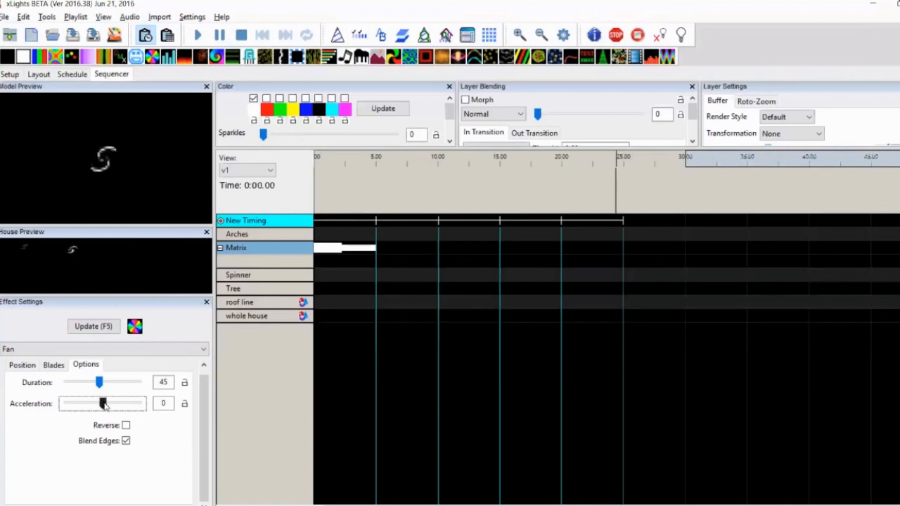
- Turn on Reverse for the Fan, and try it with Blend Edges off before restoring the blended edges
click(126, 426)
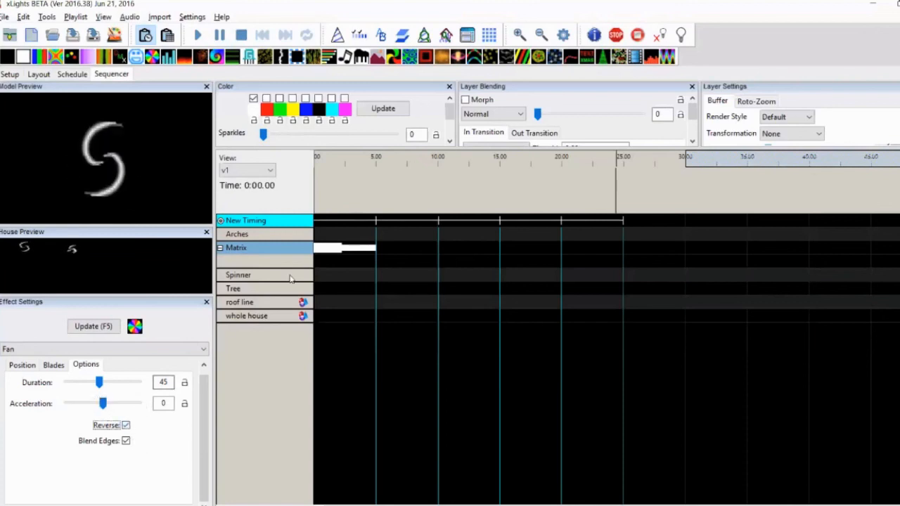
click(343, 247)
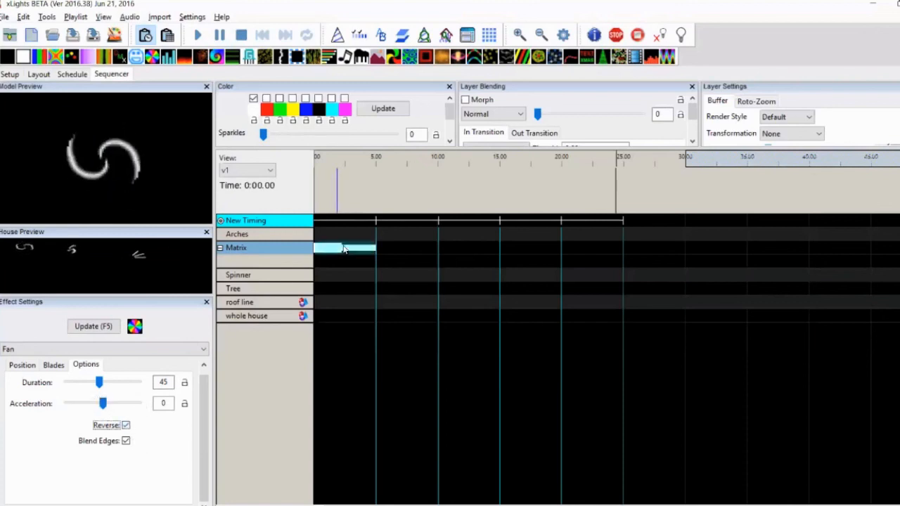
click(125, 441)
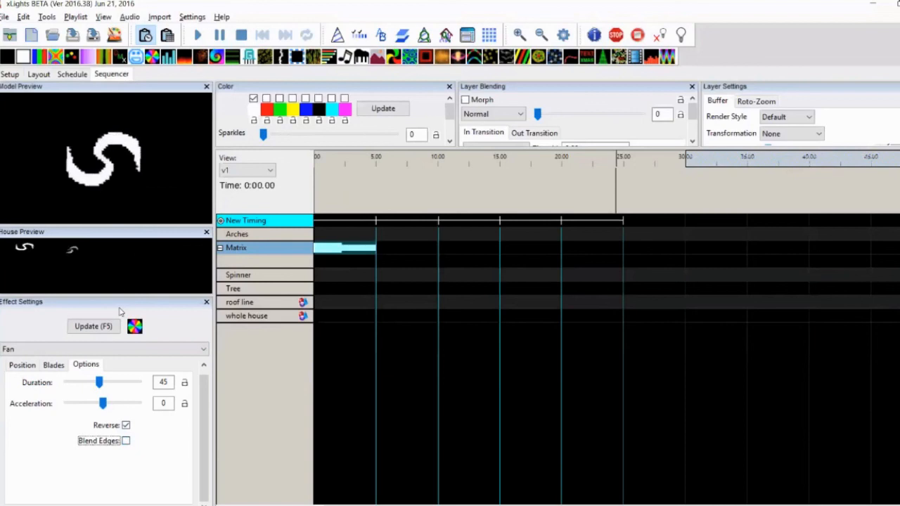
click(126, 426)
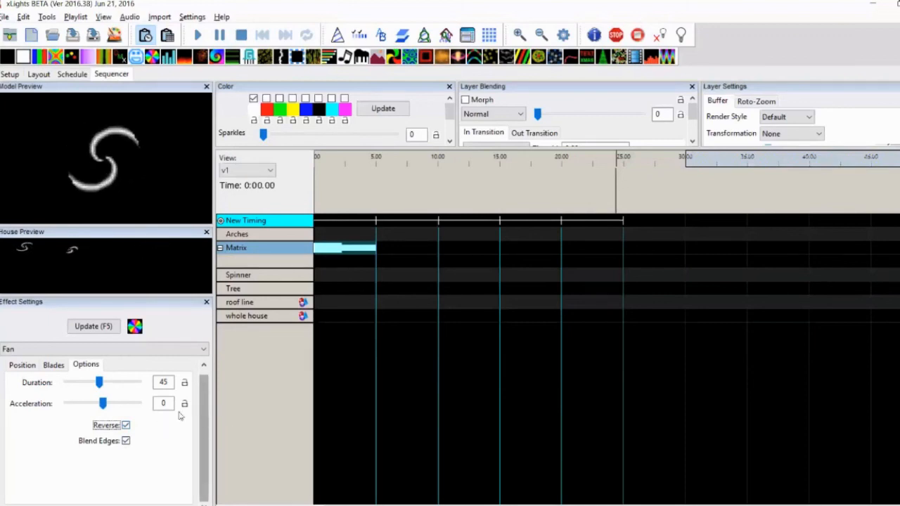
- Add a second Fan effect to the Matrix from 5 to 10 seconds and enable red and green alongside white
click(54, 365)
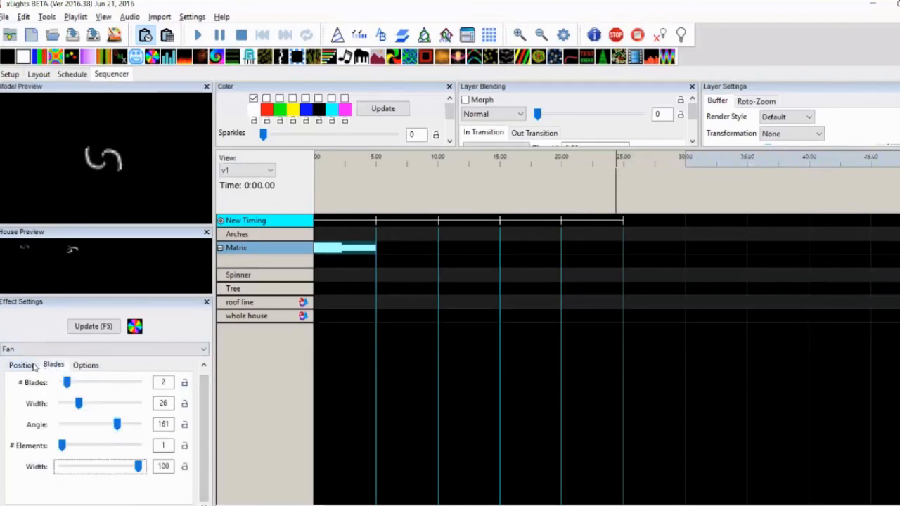
click(32, 367)
click(360, 289)
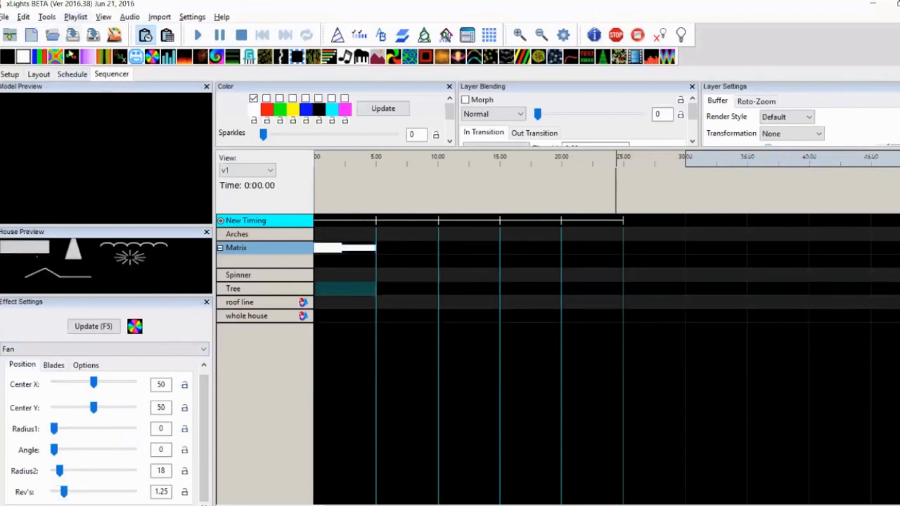
drag(152, 56, 420, 253)
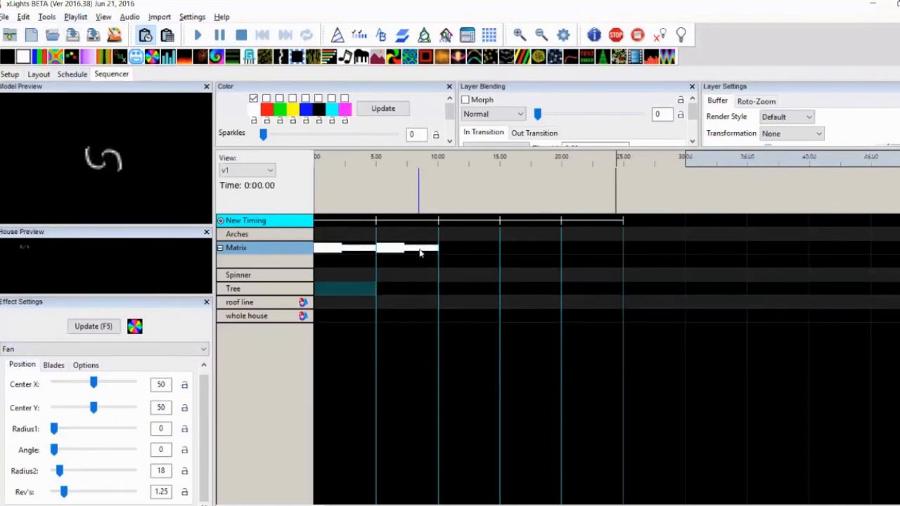
click(268, 98)
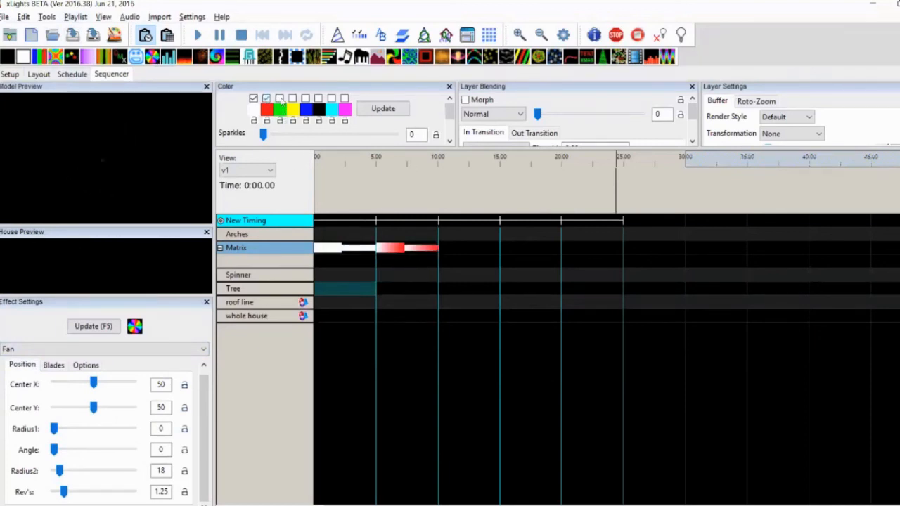
click(280, 98)
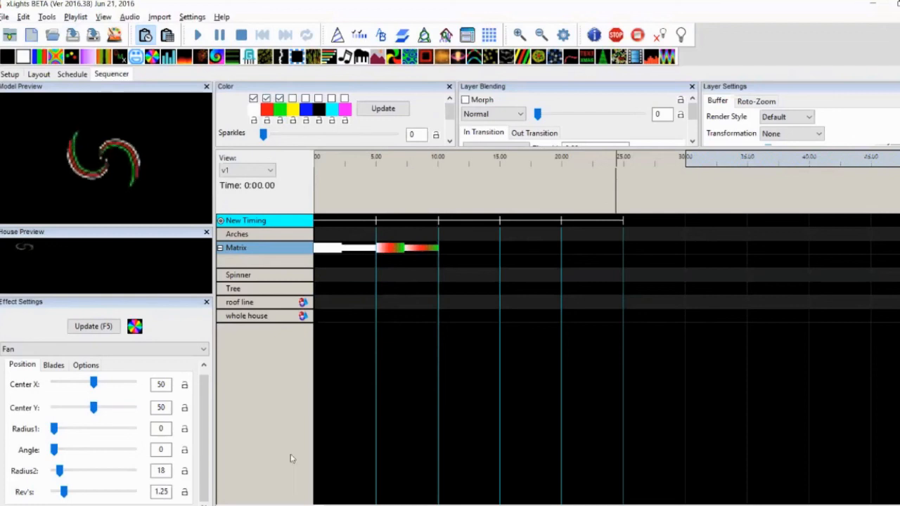
- Save the white, red and green Fan effect on the Matrix as a new effect preset named rgbfan
drag(204, 414, 204, 391)
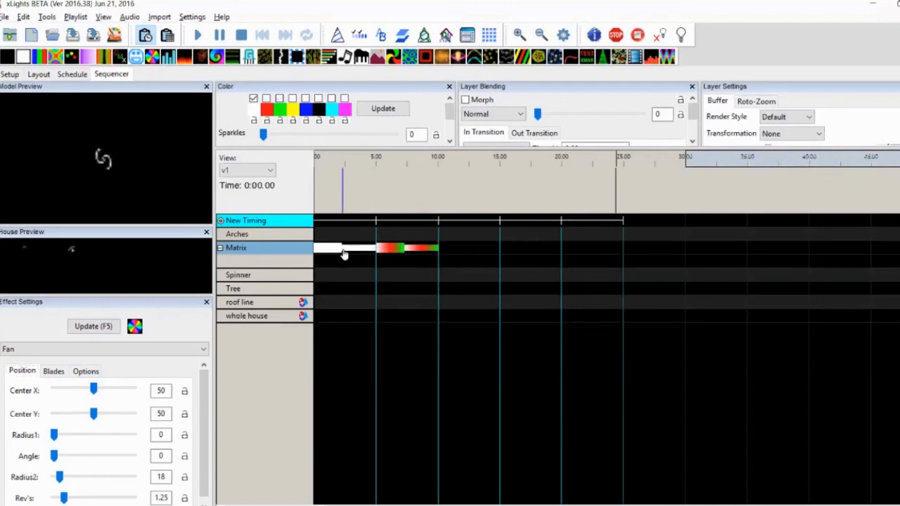
right_click(344, 253)
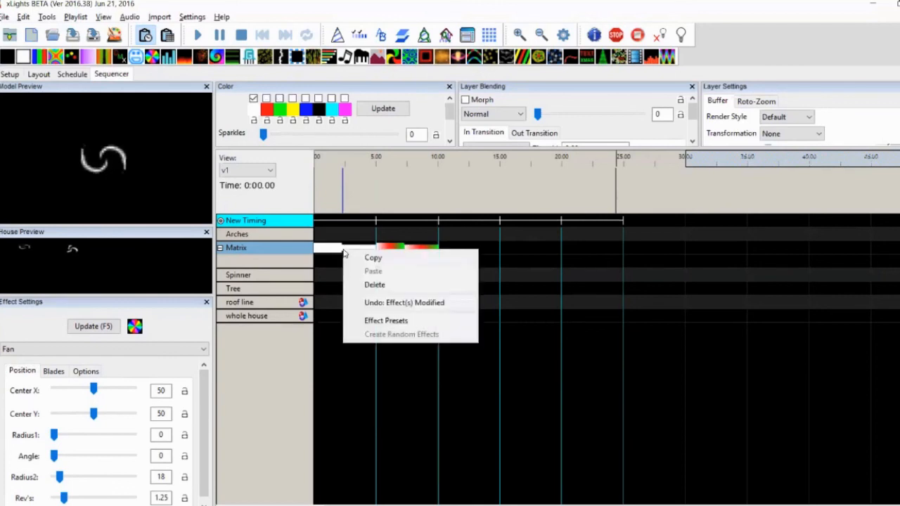
click(394, 246)
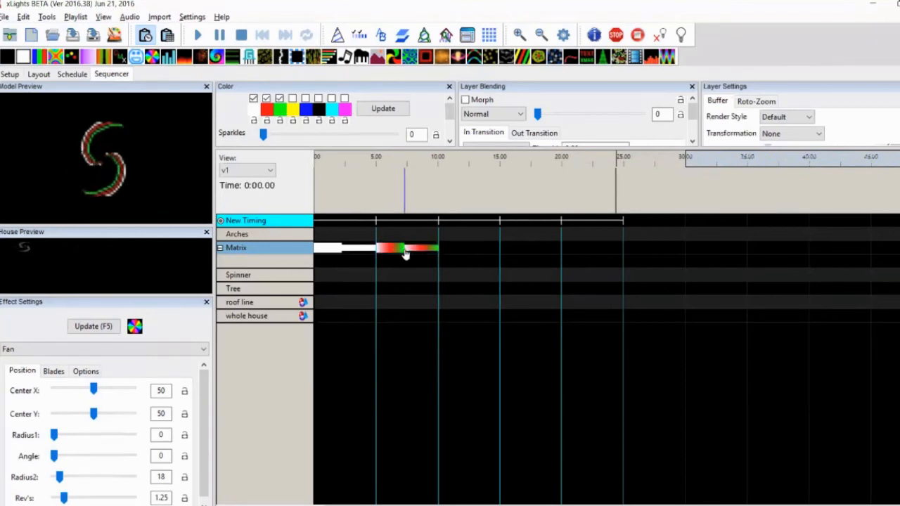
right_click(405, 255)
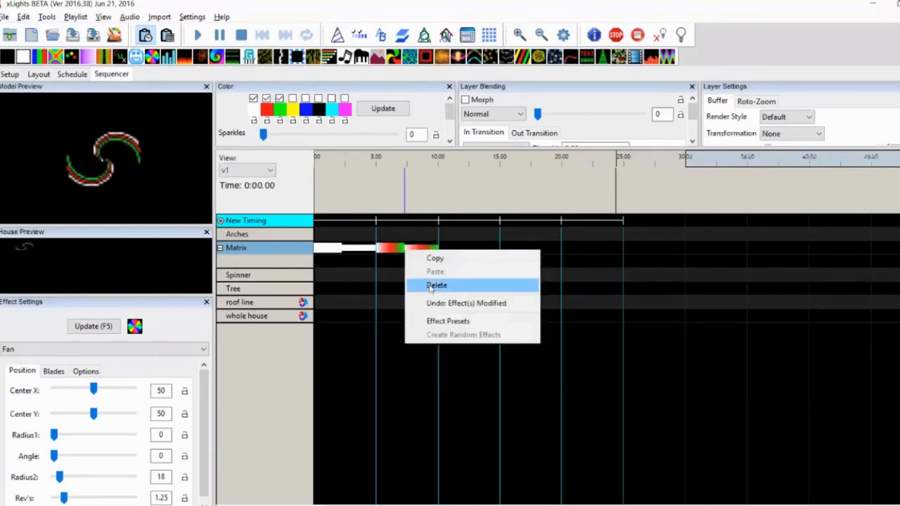
click(445, 327)
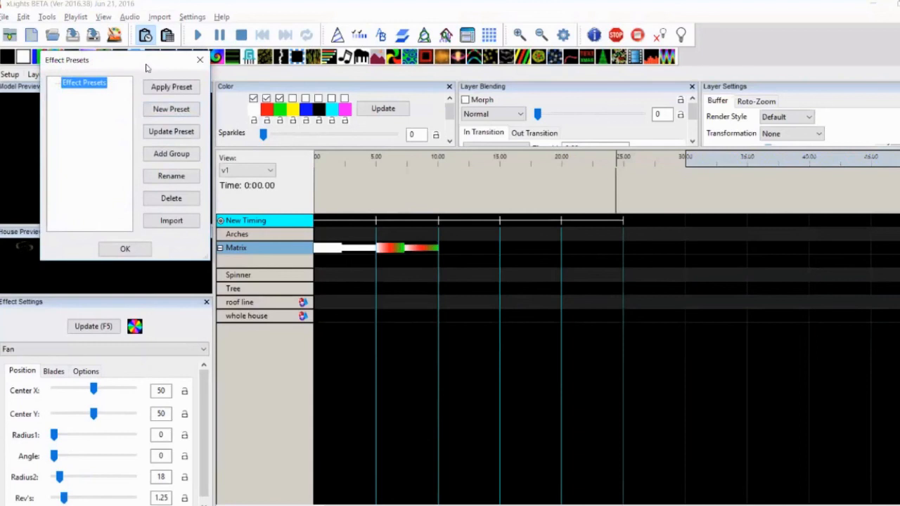
drag(147, 65, 213, 203)
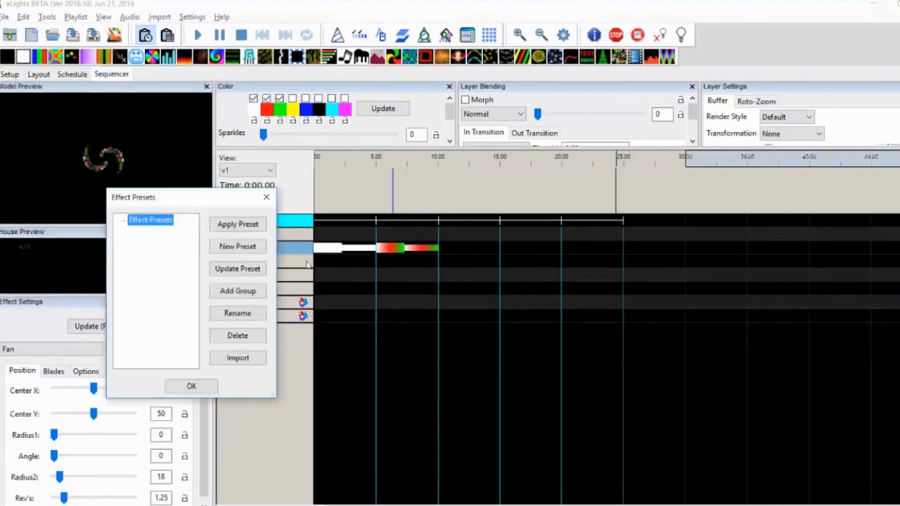
click(229, 248)
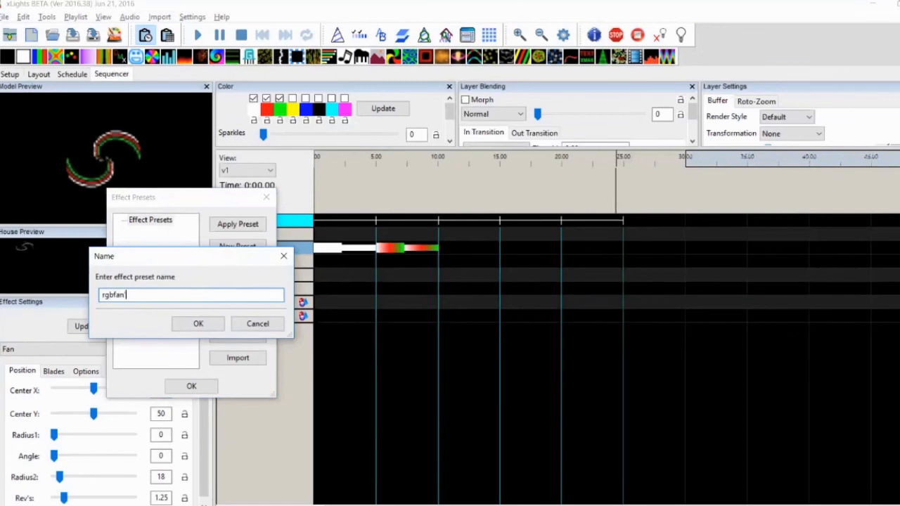
key(Return)
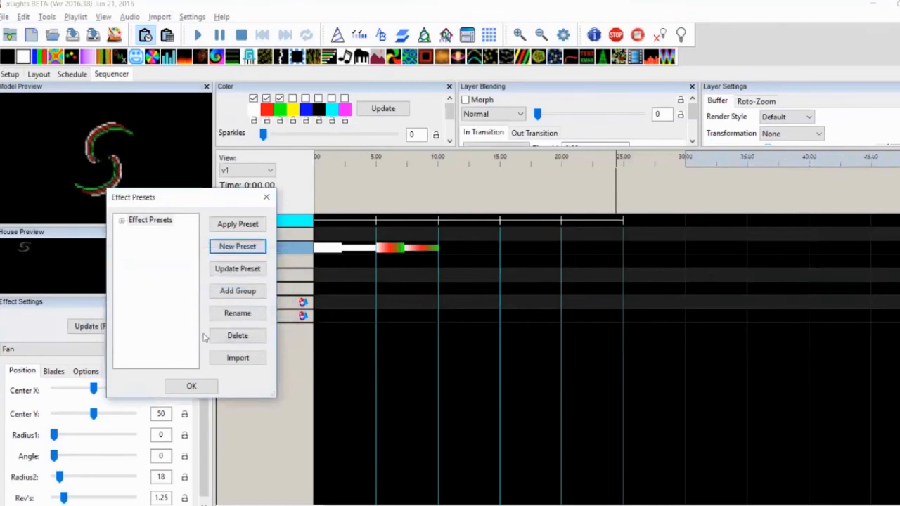
click(192, 387)
- Try to apply the rgbfan preset to the first five-second interval of the Matrix
click(340, 249)
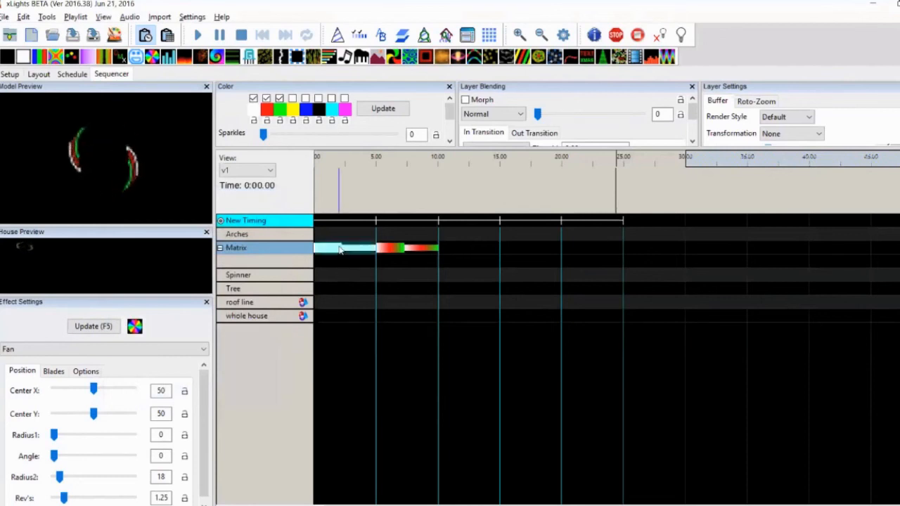
right_click(340, 250)
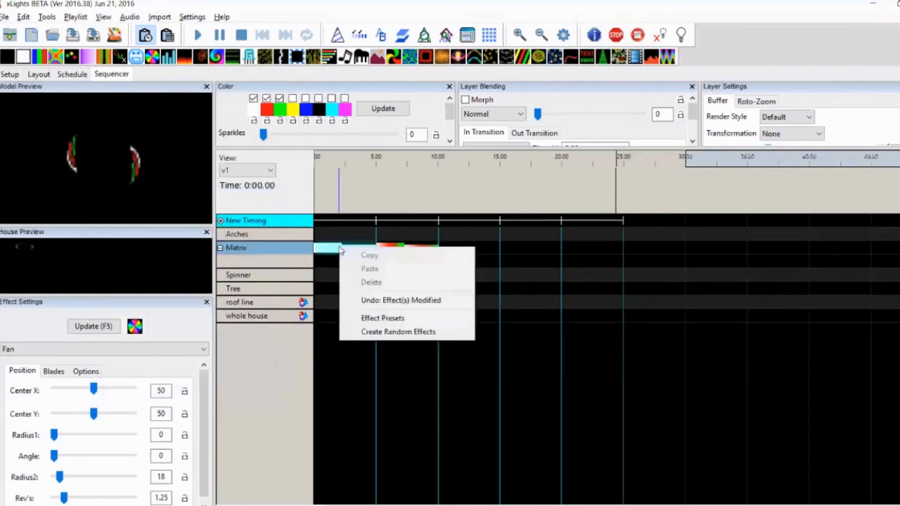
click(383, 318)
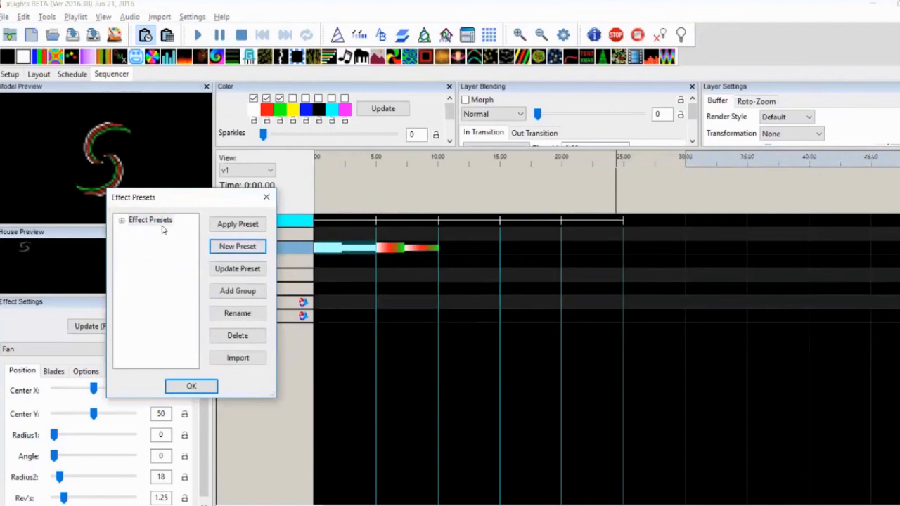
click(123, 222)
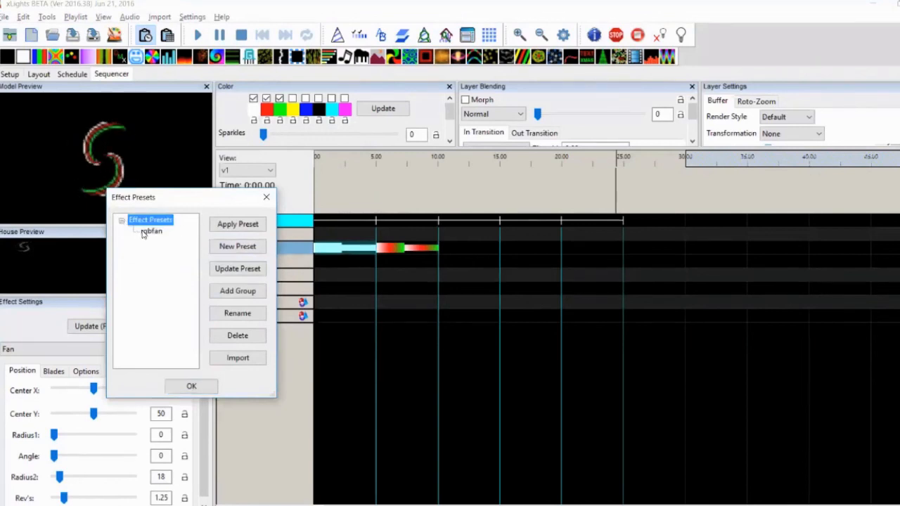
click(144, 232)
click(235, 224)
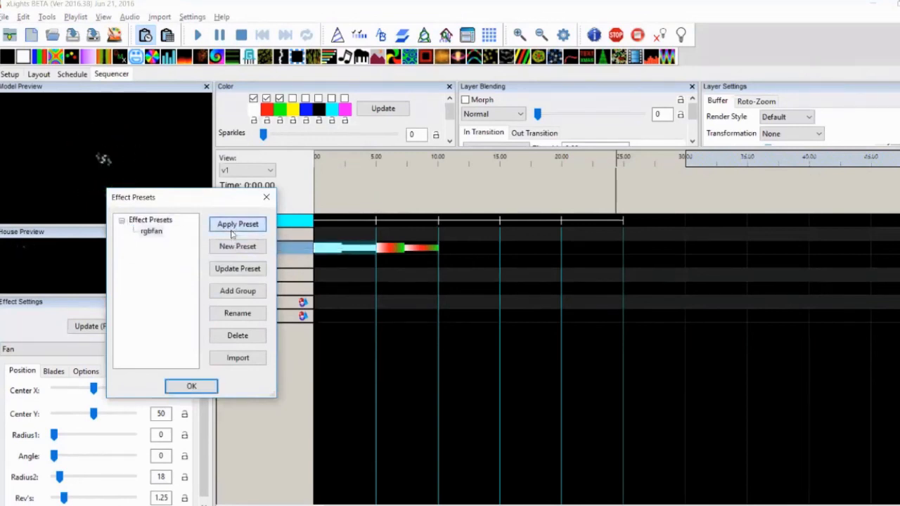
click(195, 391)
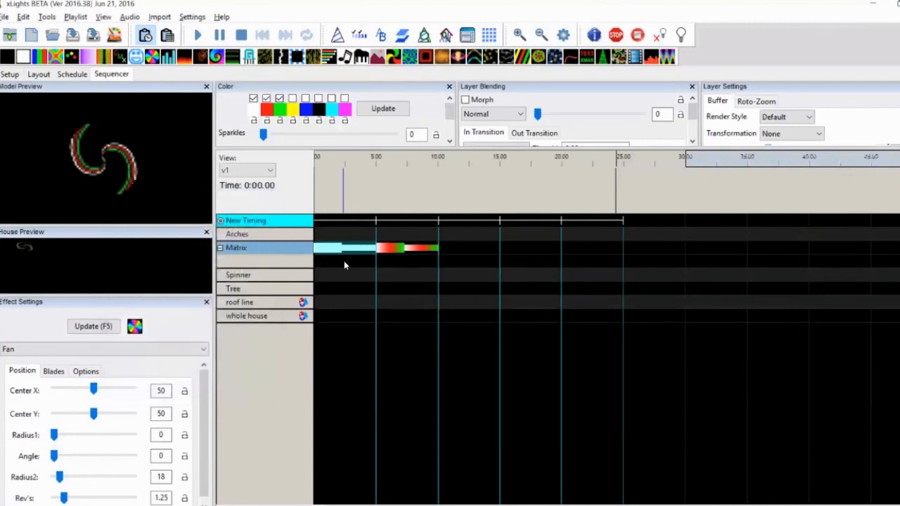
- Try to apply the rgbfan preset again with the white Fan effect itself selected
right_click(341, 249)
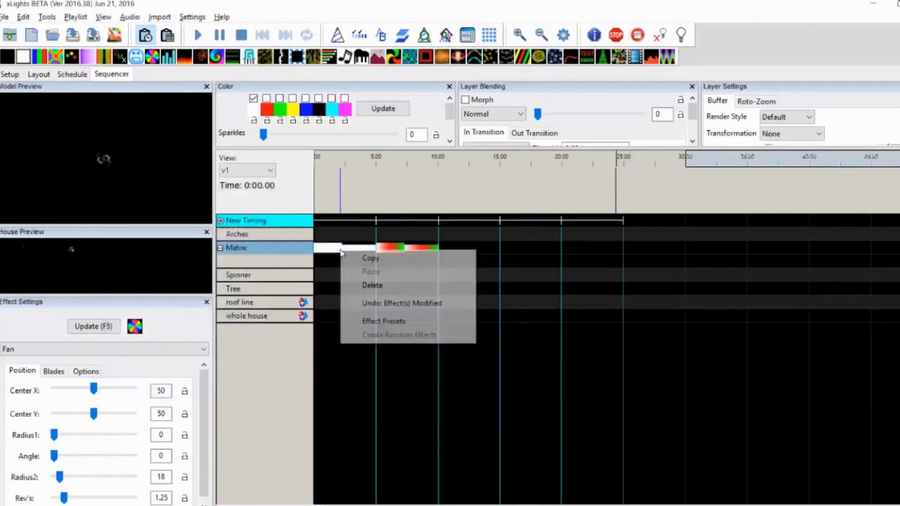
click(380, 322)
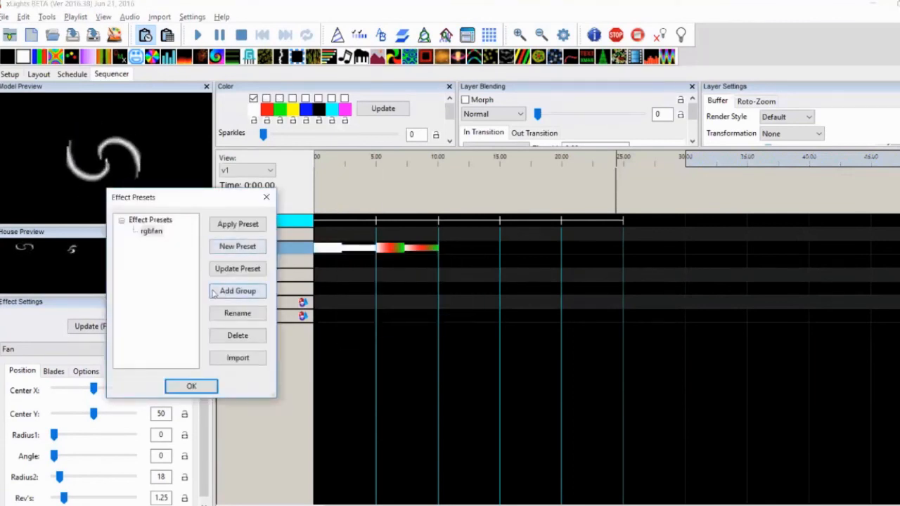
click(159, 232)
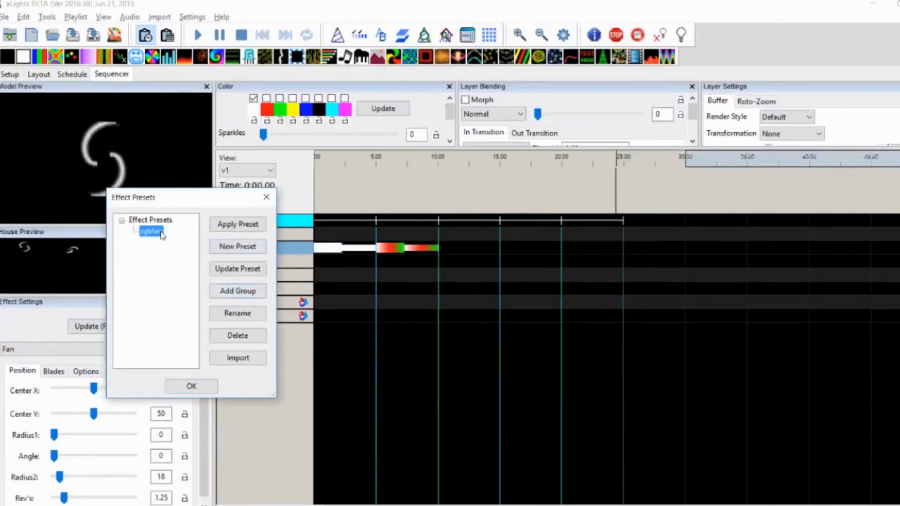
click(245, 227)
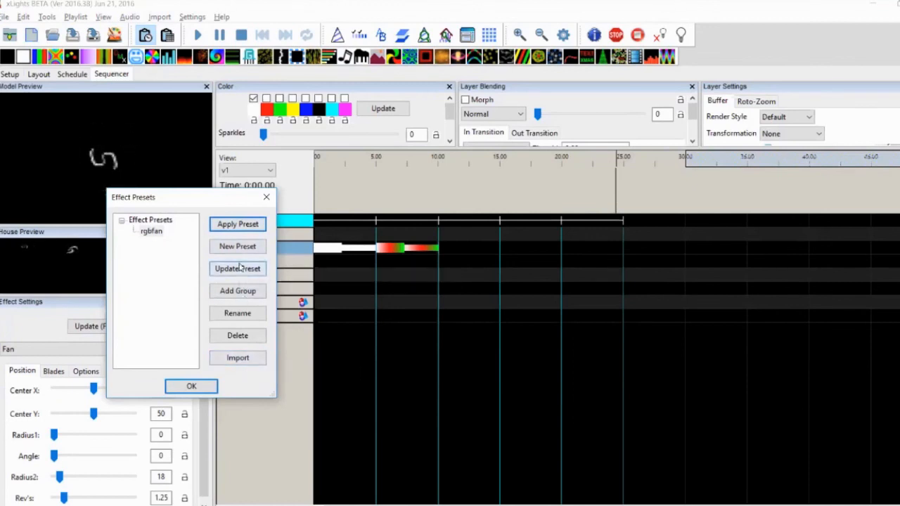
click(191, 387)
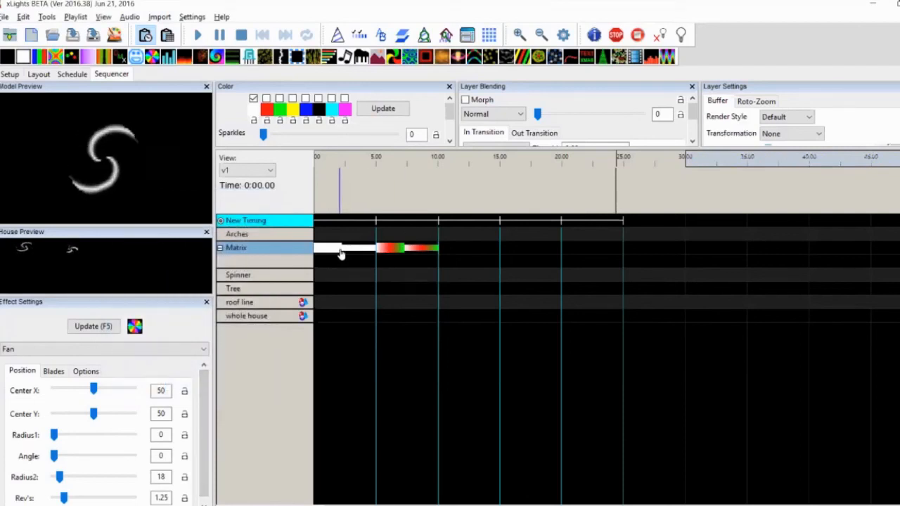
right_click(341, 253)
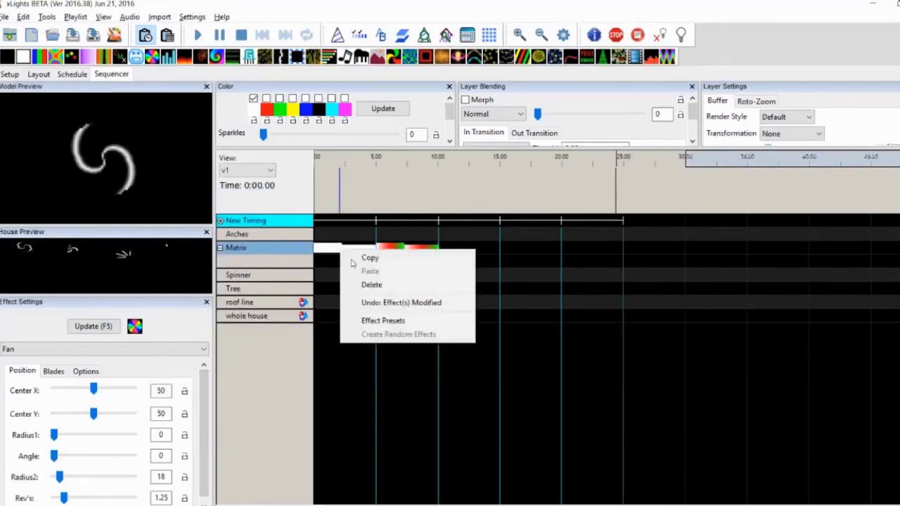
click(390, 322)
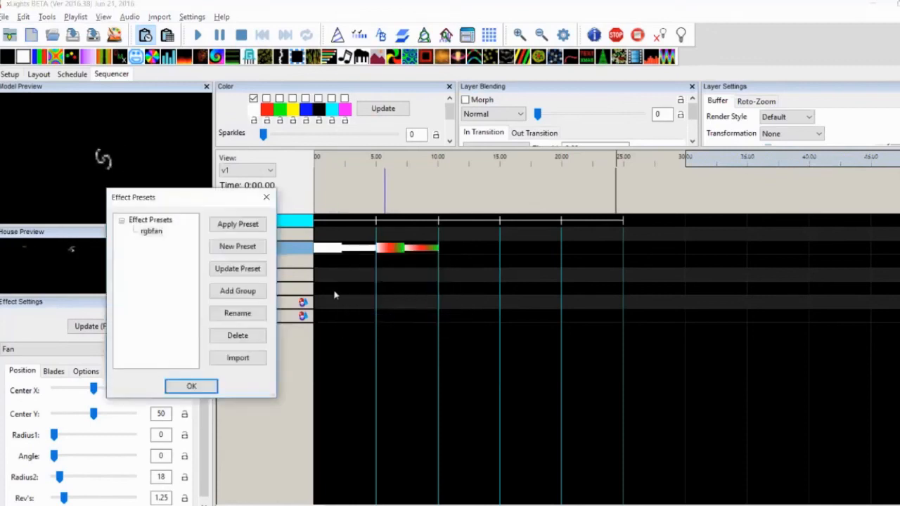
click(191, 387)
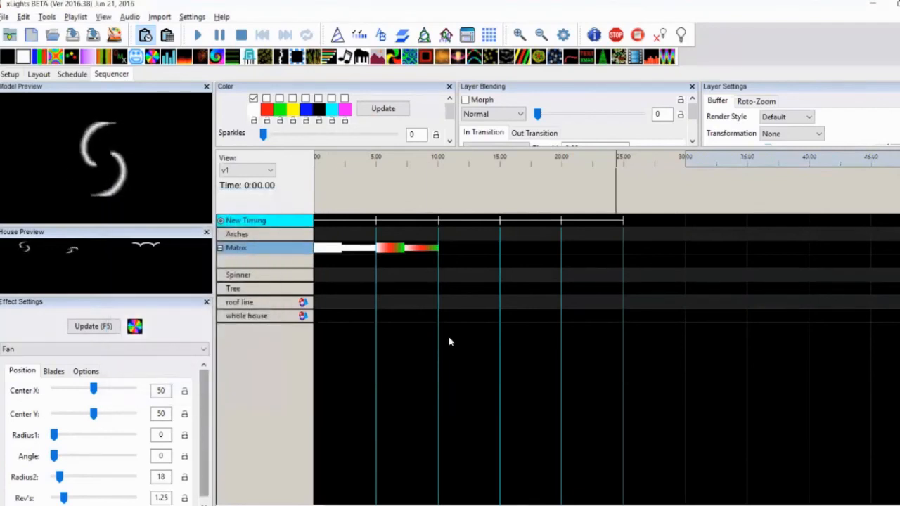